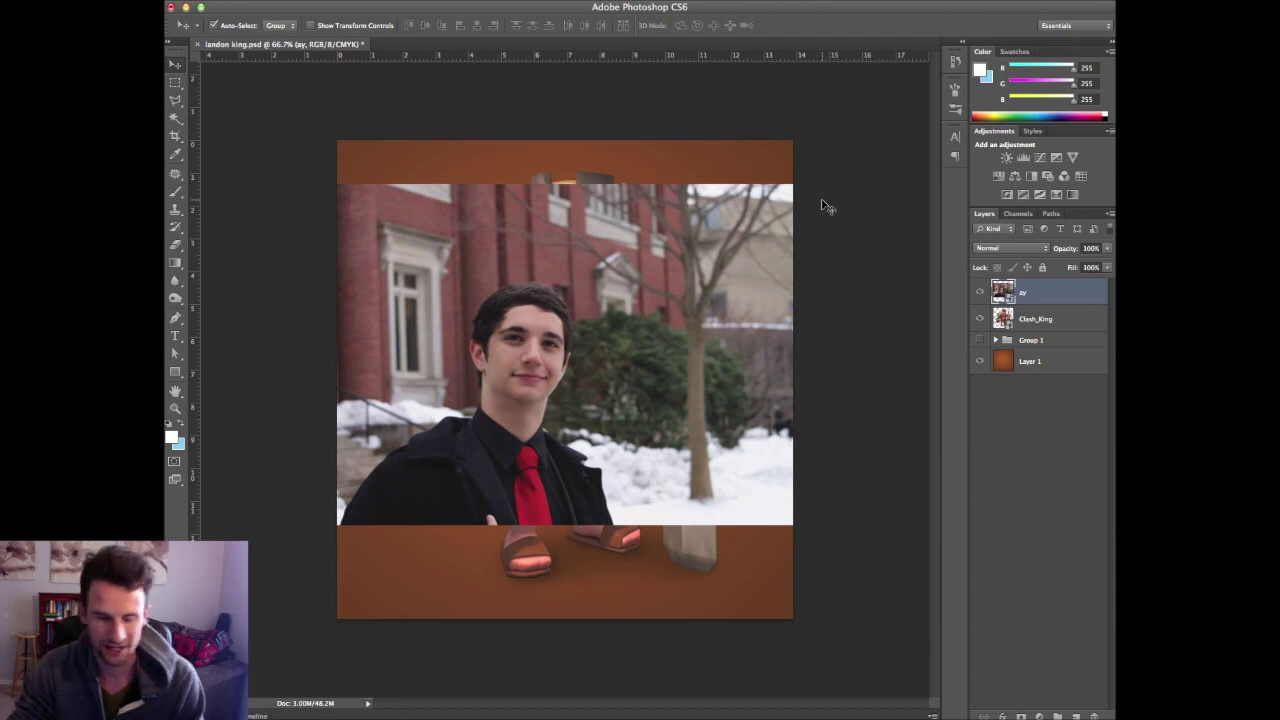
# Reposition the portrait photo lower over the king and make a rectangular selection around the young man's head
pyautogui.moveTo(537, 273); pyautogui.dragTo(572, 300)
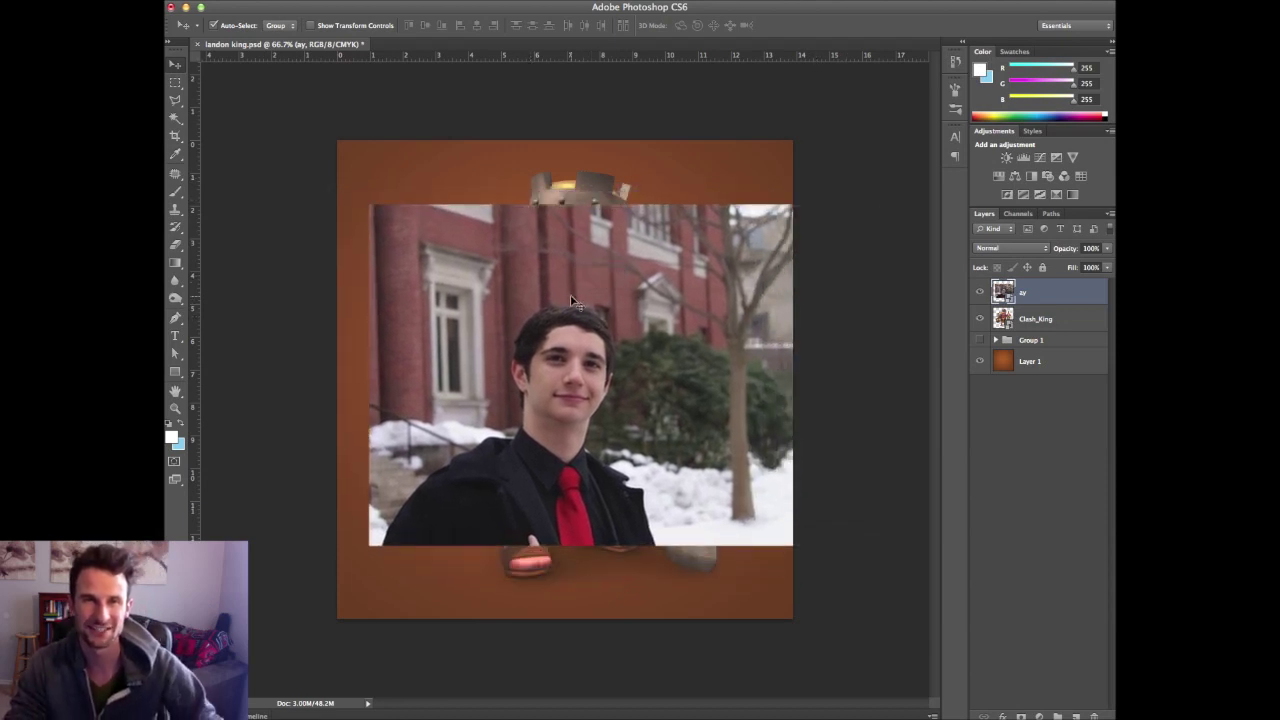
pyautogui.press('super+t')
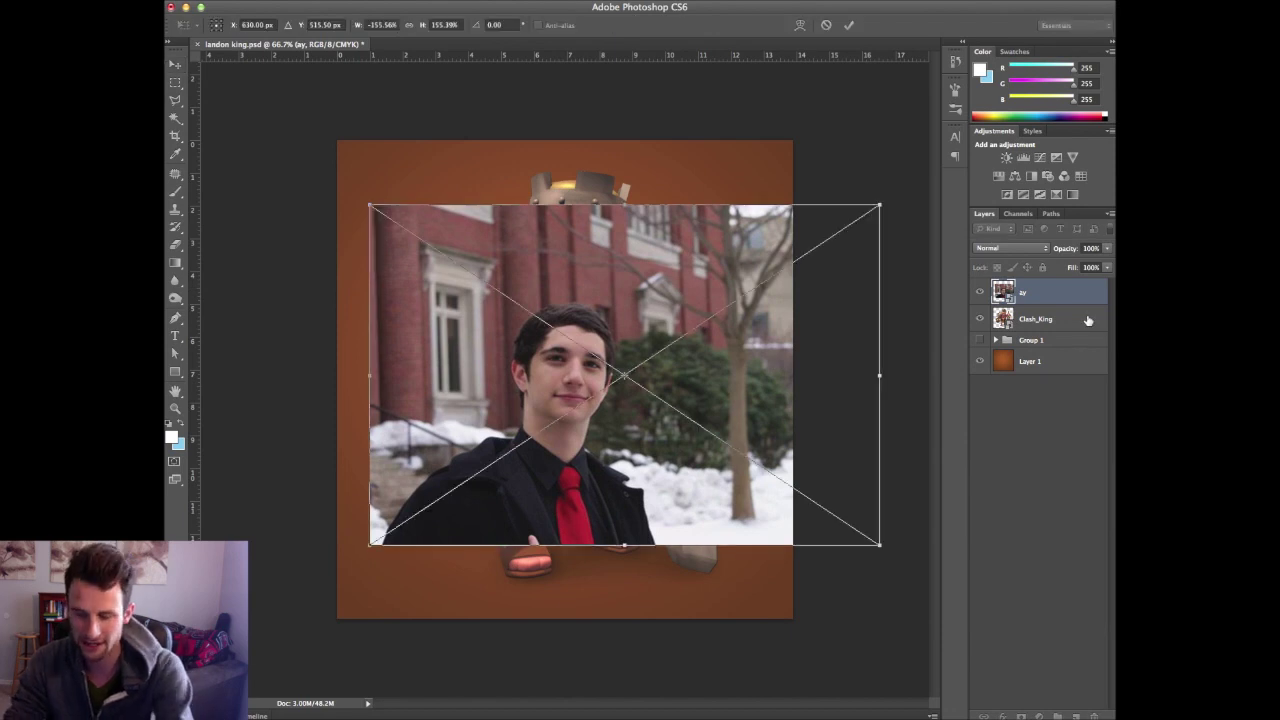
pyautogui.press('Return')
pyautogui.press('m')
pyautogui.moveTo(624, 287); pyautogui.dragTo(506, 466)
# Try to remove the photo around the head by inverting the selection and deleting, then masking, and undo the mask
pyautogui.rightClick(594, 363)
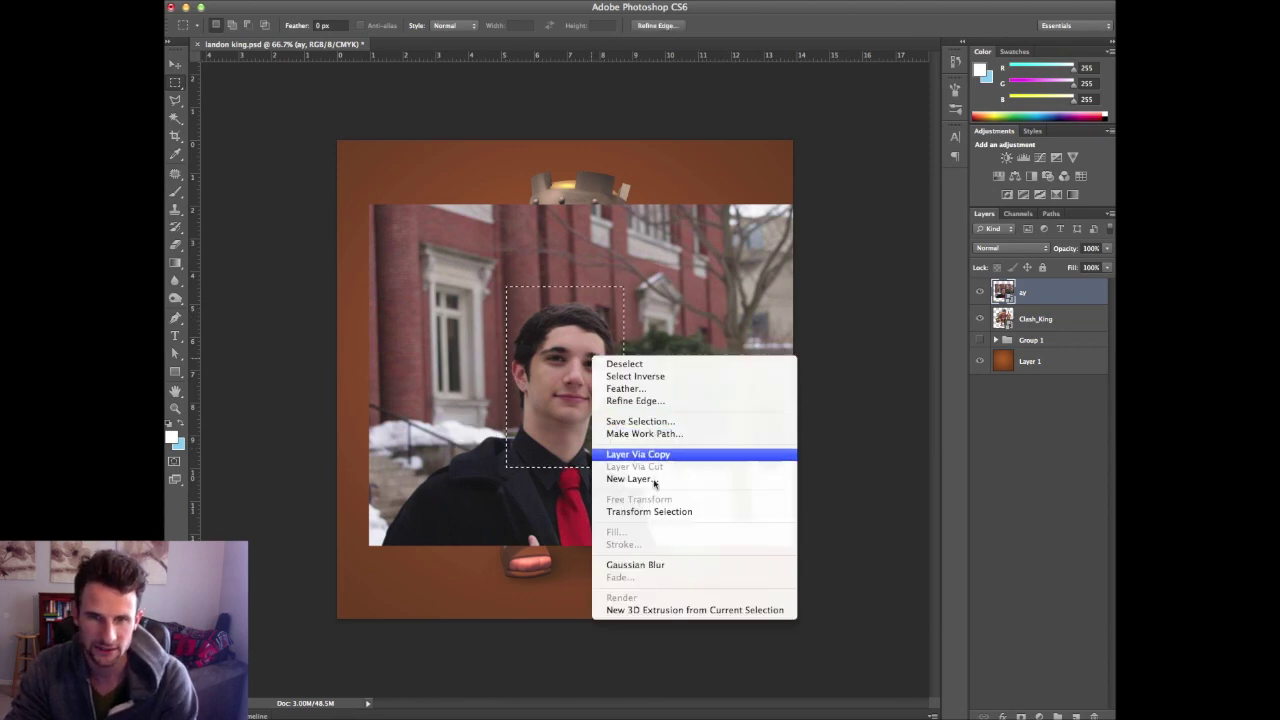
pyautogui.click(721, 282)
pyautogui.press('shift+super+i')
pyautogui.press('BackSpace')
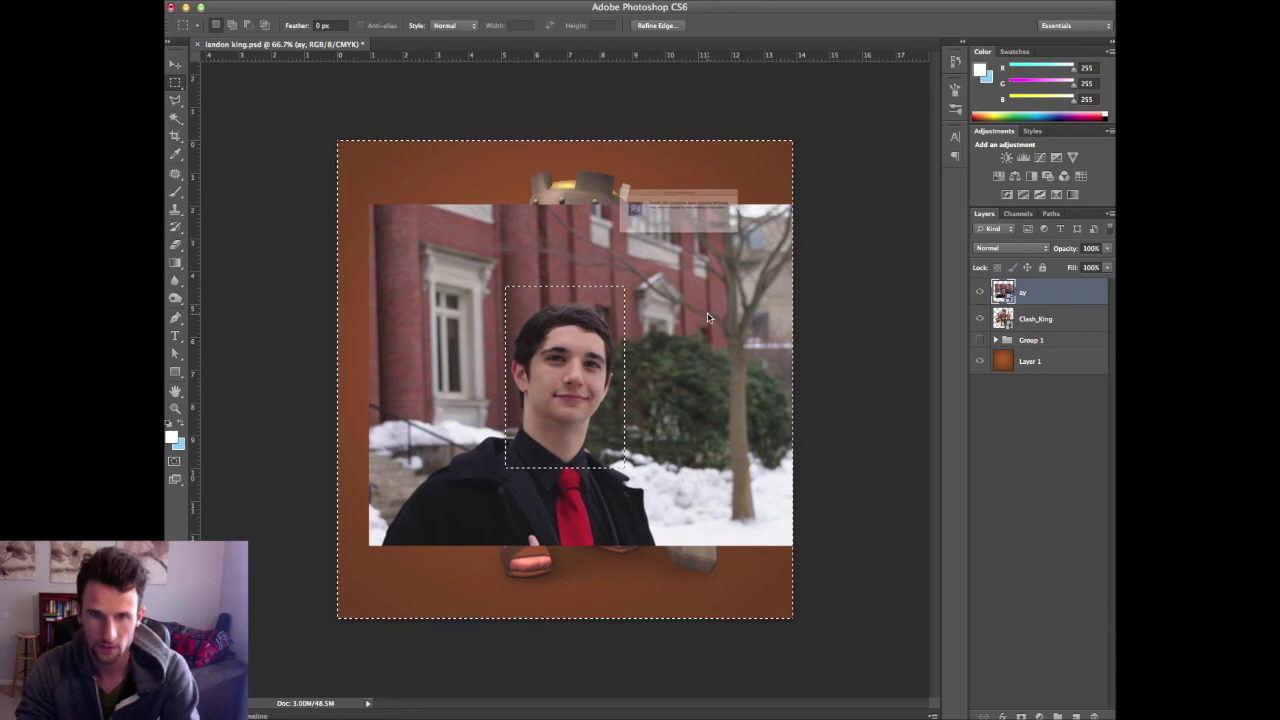
pyautogui.click(775, 241)
pyautogui.doubleClick(1069, 294)
pyautogui.press('Escape')
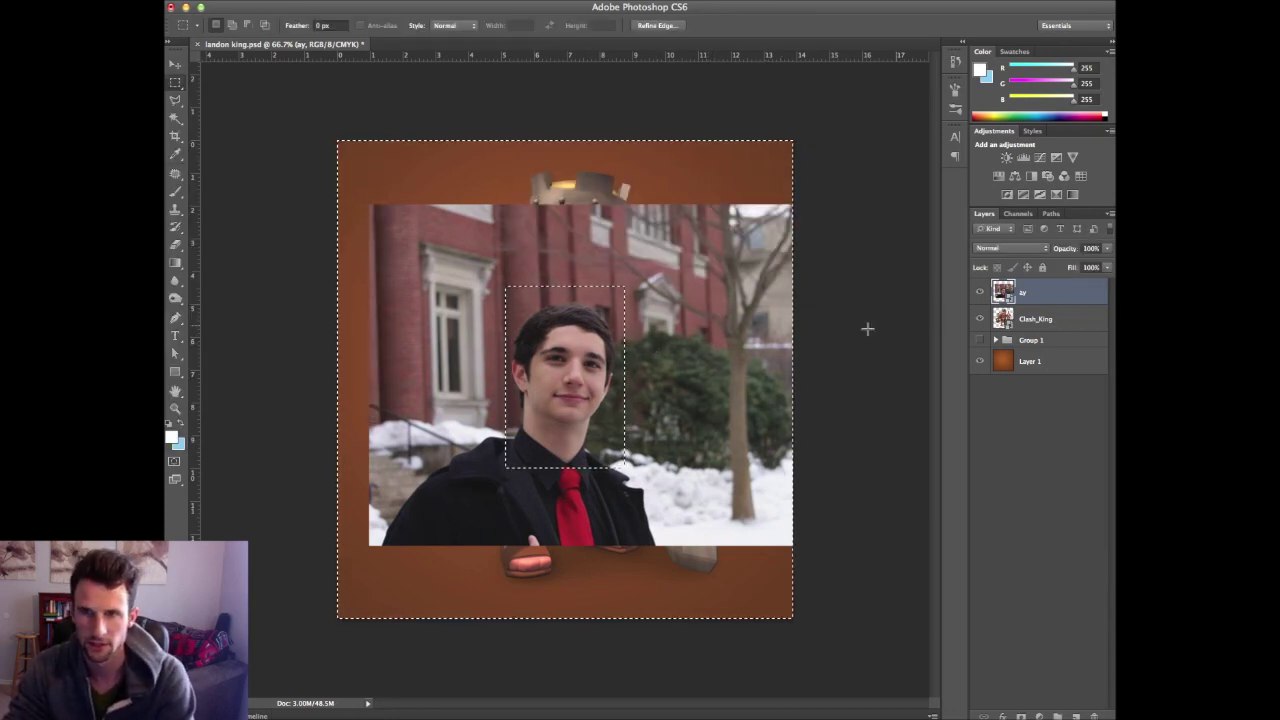
pyautogui.click(1021, 716)
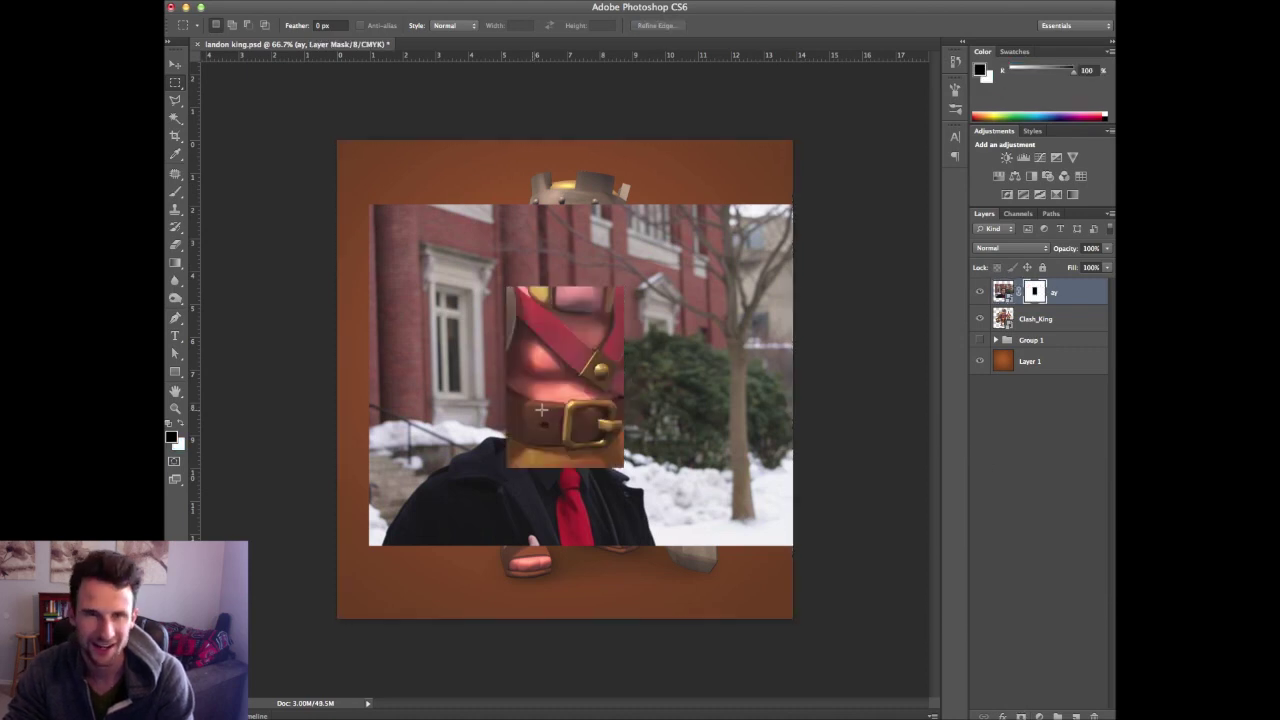
pyautogui.press('super+z')
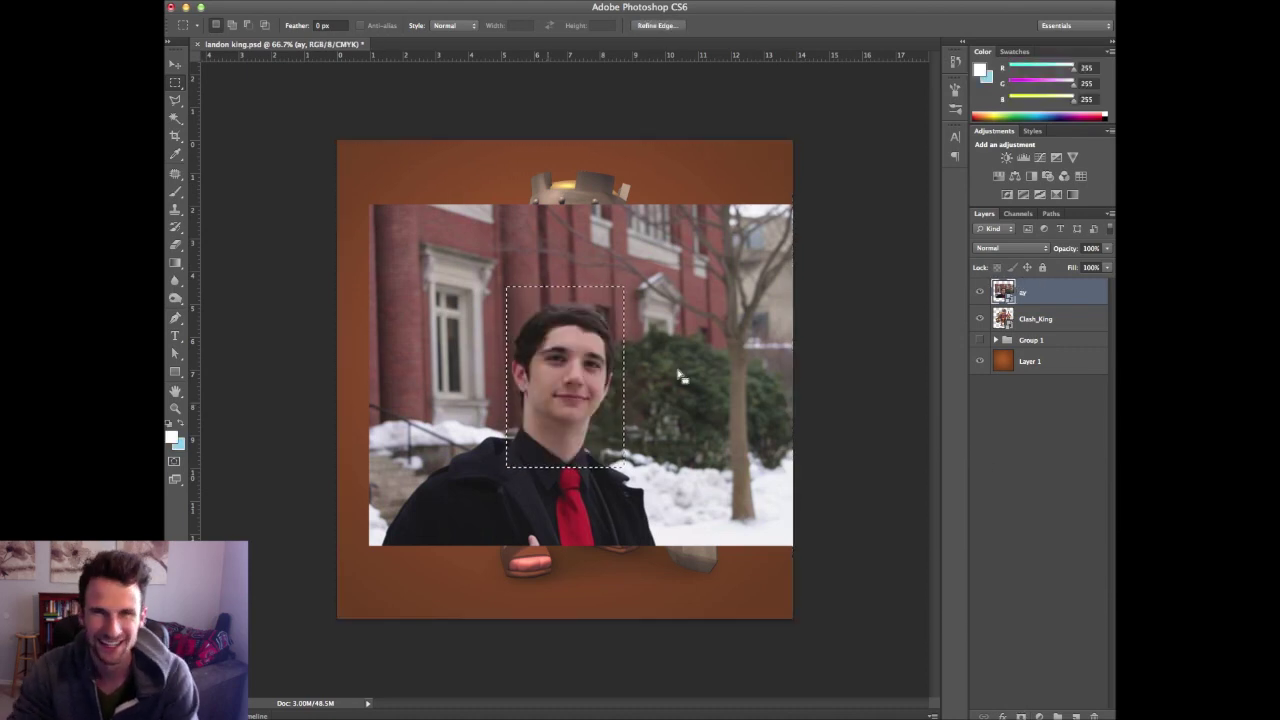
# Mask the ay layer to the rectangular head selection and shift the cropped head to the left over the king's torso
pyautogui.click(1021, 716)
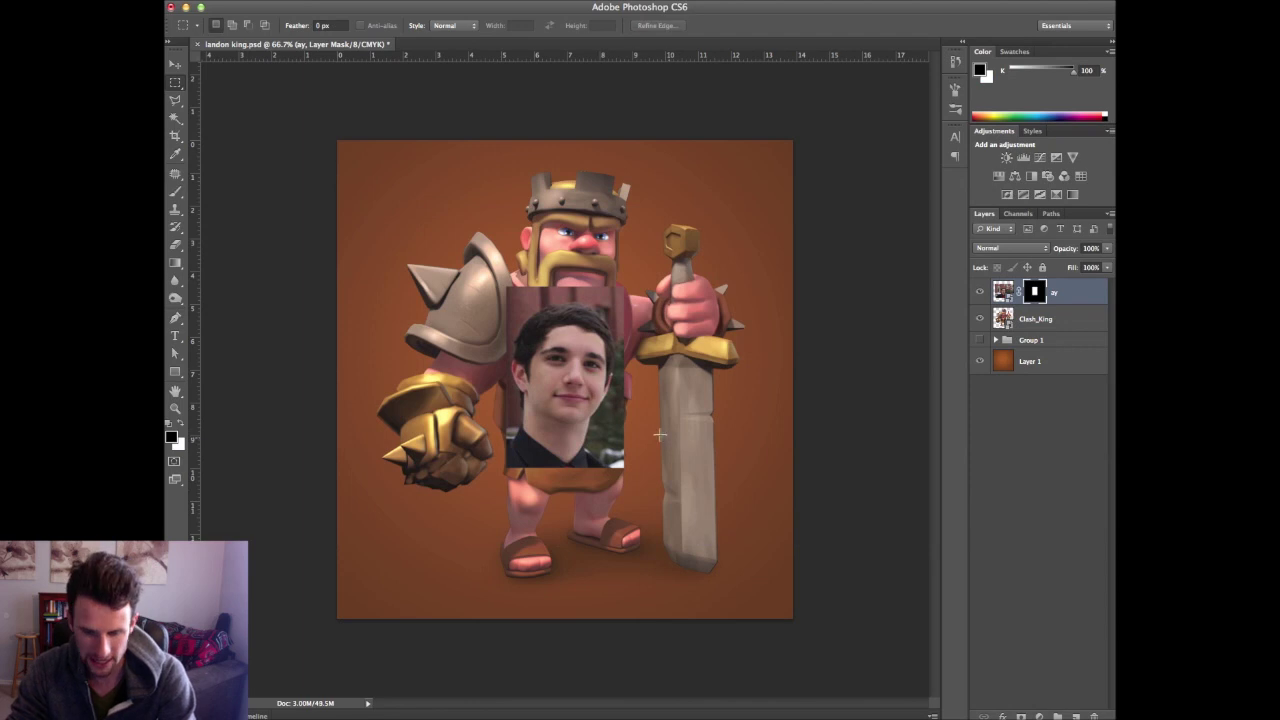
pyautogui.press('v')
pyautogui.moveTo(743, 359); pyautogui.dragTo(567, 359)
pyautogui.moveTo(410, 388); pyautogui.dragTo(540, 388)
# Paint black on the ay mask with a 50 px brush to hide the photo's lower-right corner beside the neck
pyautogui.press('super+equal')
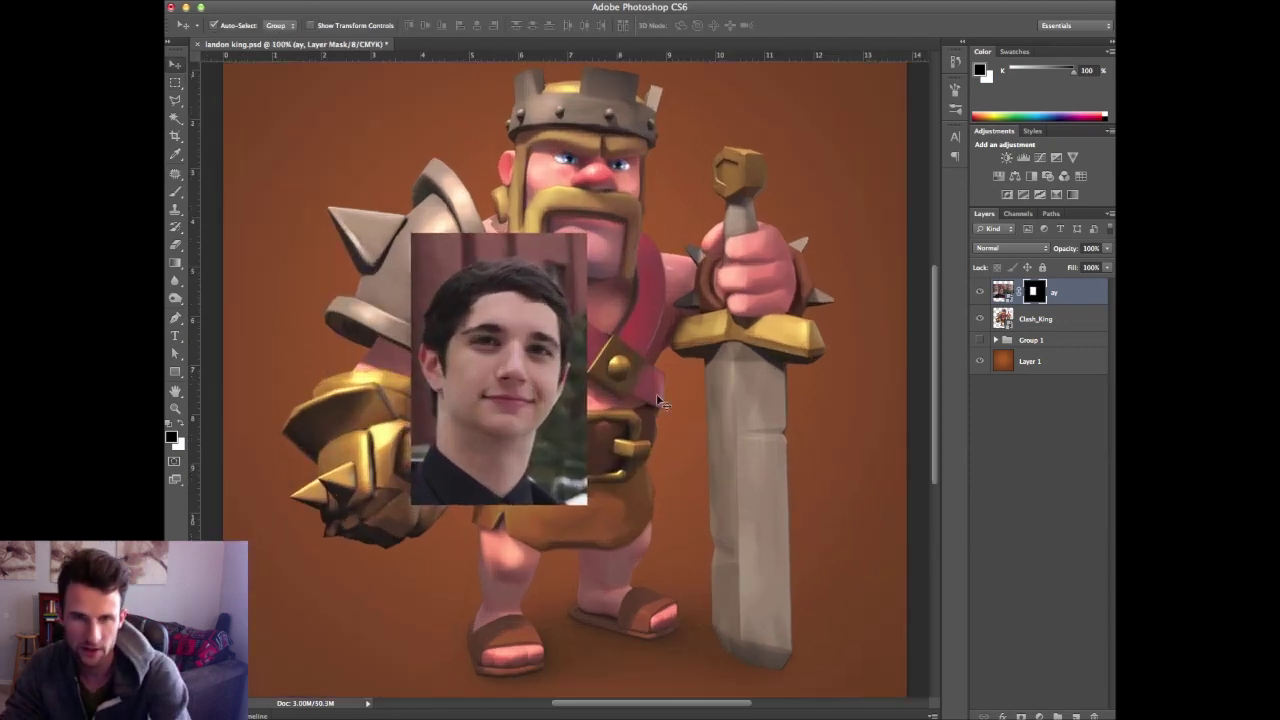
pyautogui.press('b')
pyautogui.press('[')
pyautogui.press('[')
pyautogui.press('[')
pyautogui.press('[')
pyautogui.press('[')
pyautogui.press('[')
pyautogui.press('[')
pyautogui.press('[')
pyautogui.press('[')
pyautogui.press('[')
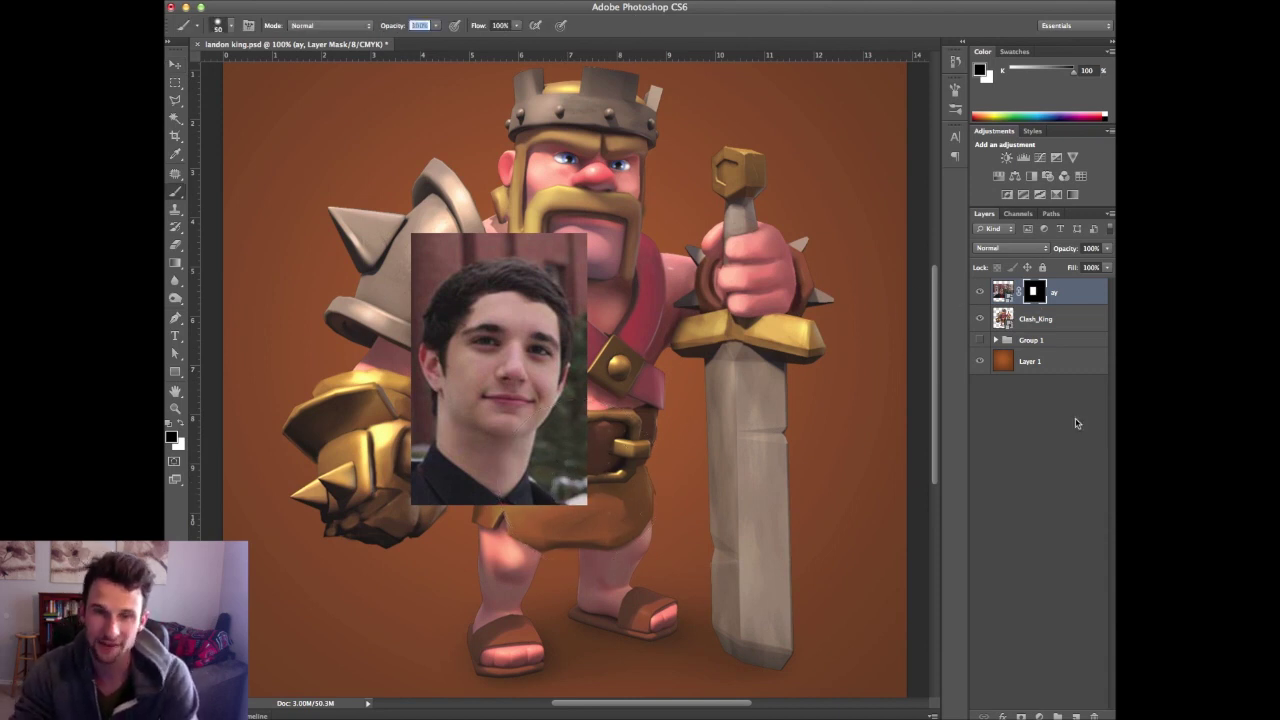
pyautogui.moveTo(614, 510)
pyautogui.mouseDown()
pyautogui.moveTo(580, 463)
pyautogui.moveTo(553, 483)
pyautogui.moveTo(687, 371)
pyautogui.mouseUp()
# Reduce the brush and mask out the background along the right side of the portrait's jaw and neck
pyautogui.press('super+plus')
pyautogui.press('super+plus')
pyautogui.press('[')
pyautogui.press('[')
pyautogui.press('[')
pyautogui.press('[')
pyautogui.press('[')
pyautogui.press('[')
pyautogui.press('[')
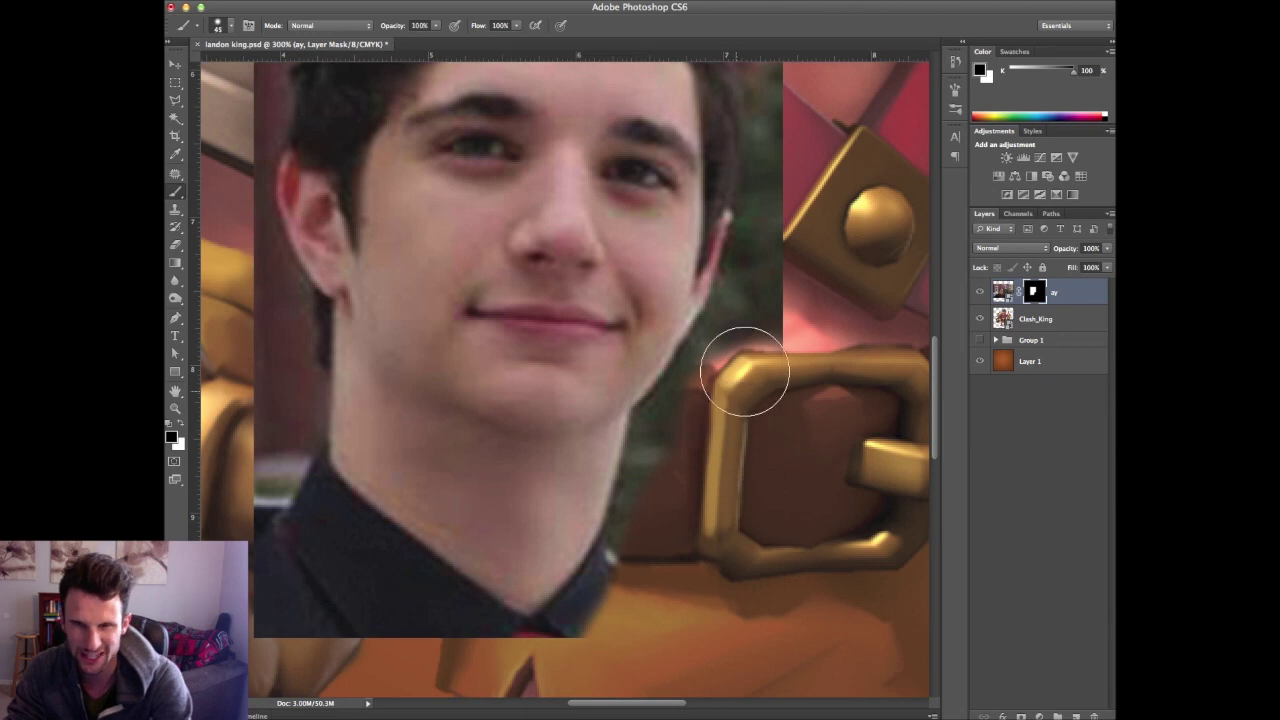
pyautogui.moveTo(772, 314)
pyautogui.mouseDown()
pyautogui.moveTo(759, 380)
pyautogui.moveTo(743, 369)
pyautogui.moveTo(735, 398)
pyautogui.moveTo(719, 319)
pyautogui.moveTo(649, 414)
pyautogui.moveTo(639, 434)
pyautogui.moveTo(668, 424)
pyautogui.moveTo(654, 506)
pyautogui.moveTo(656, 464)
pyautogui.moveTo(642, 475)
pyautogui.moveTo(637, 457)
pyautogui.moveTo(551, 647)
pyautogui.mouseUp()
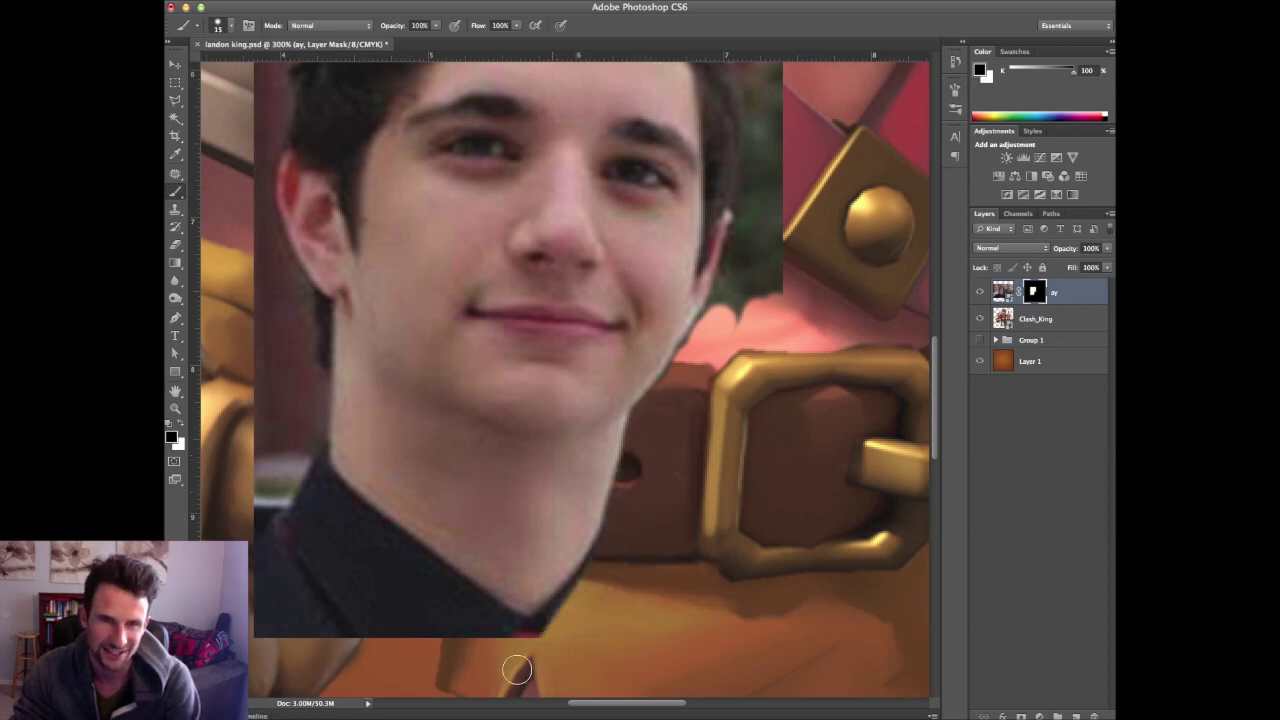
# Mask out the portrait's shirt collar and the background beside the left side of the neck
pyautogui.moveTo(592, 572)
pyautogui.mouseDown()
pyautogui.moveTo(507, 631)
pyautogui.moveTo(426, 579)
pyautogui.moveTo(290, 616)
pyautogui.moveTo(530, 644)
pyautogui.moveTo(306, 636)
pyautogui.moveTo(308, 665)
pyautogui.moveTo(244, 543)
pyautogui.moveTo(337, 639)
pyautogui.moveTo(436, 643)
pyautogui.moveTo(353, 562)
pyautogui.moveTo(503, 625)
pyautogui.moveTo(487, 603)
pyautogui.moveTo(277, 492)
pyautogui.moveTo(339, 584)
pyautogui.moveTo(277, 517)
pyautogui.moveTo(424, 592)
pyautogui.mouseUp()
pyautogui.moveTo(369, 528); pyautogui.dragTo(276, 450)
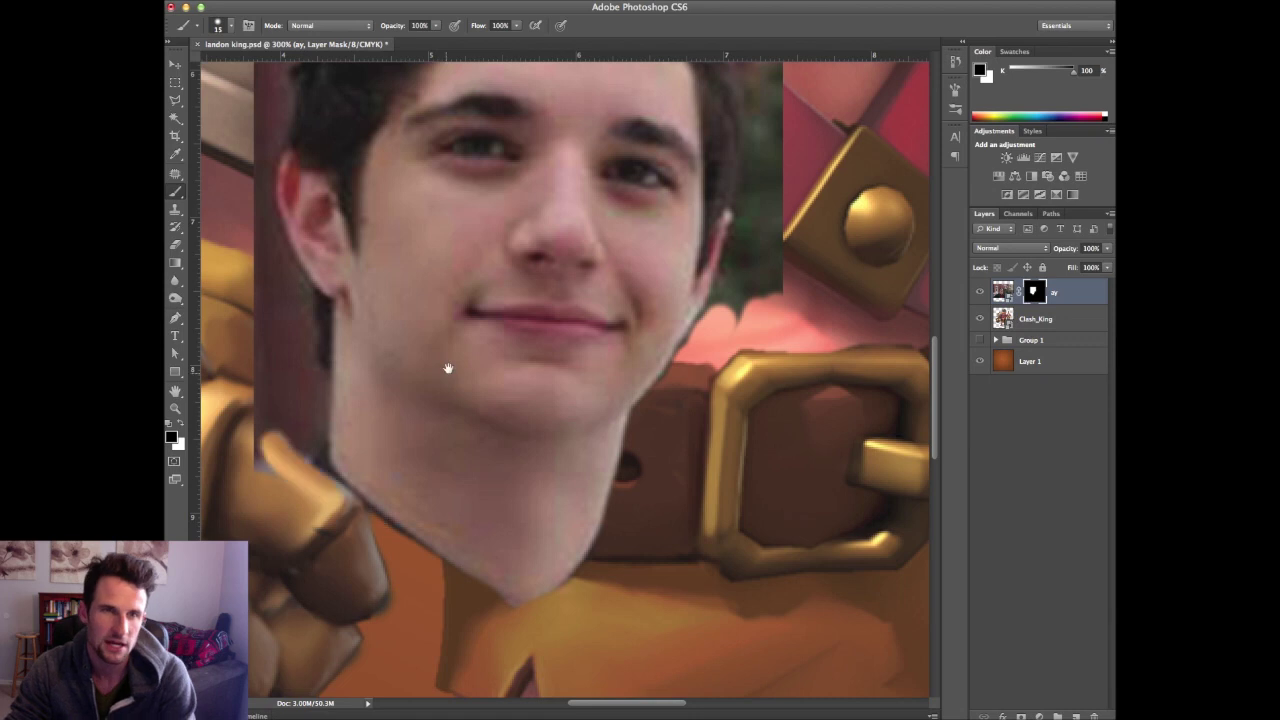
pyautogui.moveTo(449, 362); pyautogui.dragTo(540, 498)
pyautogui.press(']')
pyautogui.press(']')
pyautogui.press(']')
pyautogui.moveTo(342, 484)
pyautogui.mouseDown()
pyautogui.moveTo(334, 600)
pyautogui.moveTo(357, 551)
pyautogui.mouseUp()
pyautogui.press('super+minus')
pyautogui.moveTo(428, 507)
pyautogui.mouseDown()
pyautogui.moveTo(444, 538)
pyautogui.moveTo(449, 449)
pyautogui.moveTo(396, 352)
pyautogui.mouseUp()
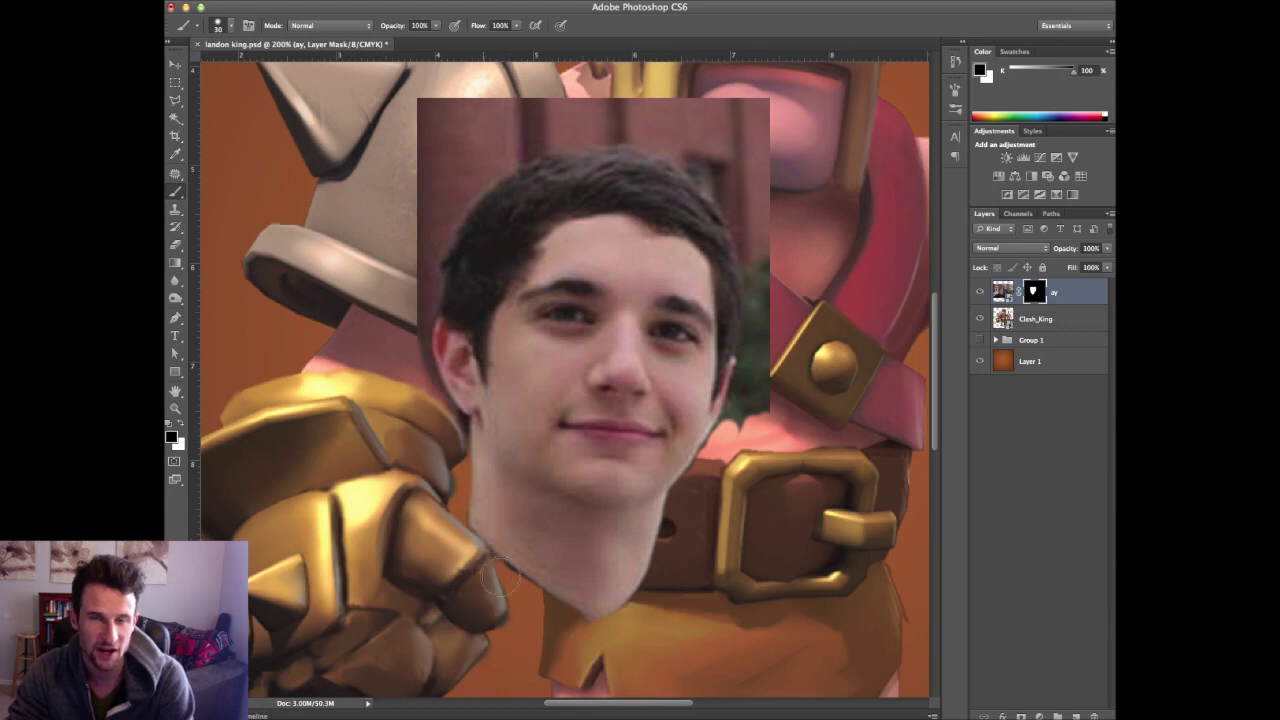
# Paint out the remaining background around the portrait's ears and hair so only the cut-out head remains
pyautogui.press('[')
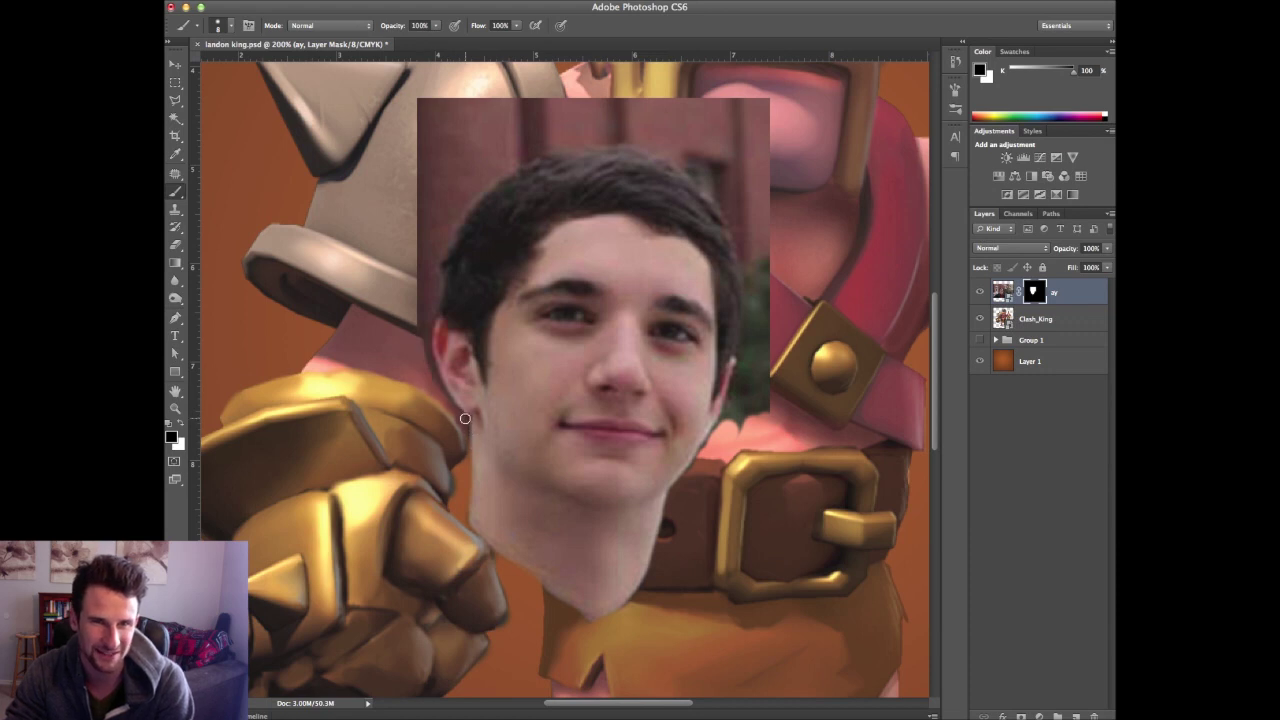
pyautogui.press(']')
pyautogui.moveTo(414, 320)
pyautogui.mouseDown()
pyautogui.moveTo(426, 277)
pyautogui.moveTo(416, 336)
pyautogui.mouseUp()
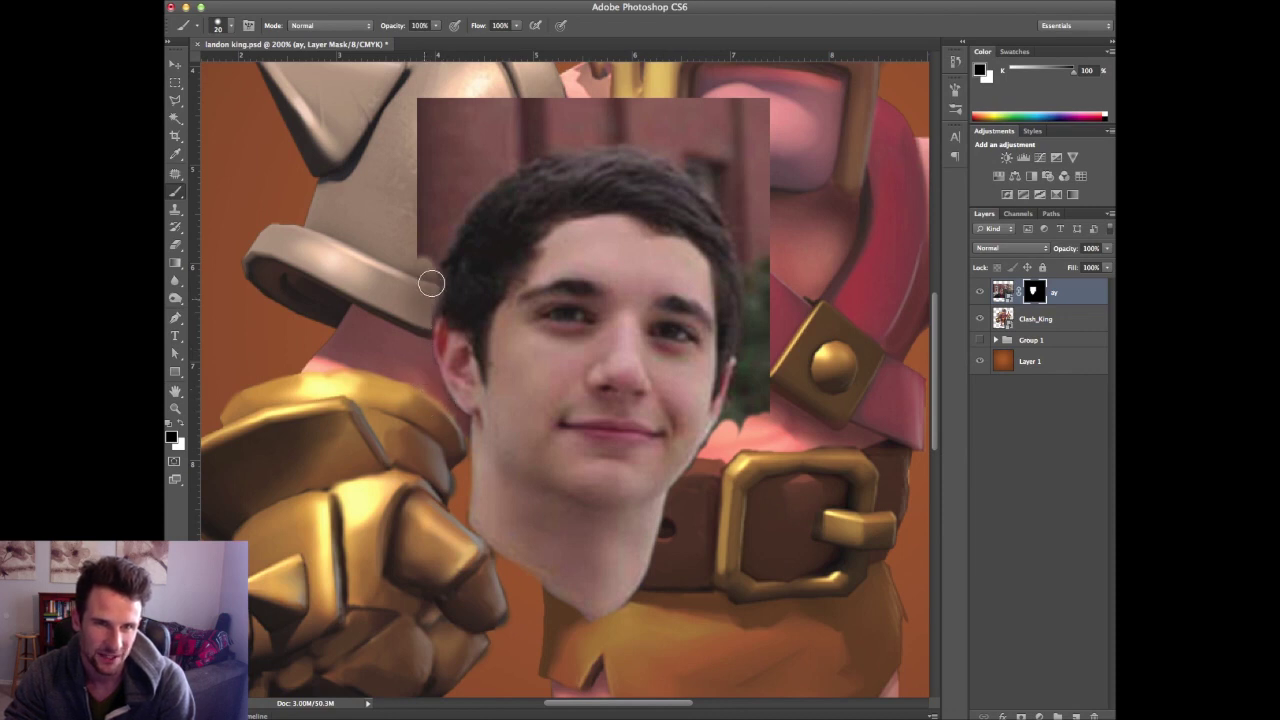
pyautogui.moveTo(431, 284)
pyautogui.mouseDown()
pyautogui.moveTo(451, 71)
pyautogui.moveTo(472, 105)
pyautogui.moveTo(371, 129)
pyautogui.moveTo(419, 133)
pyautogui.moveTo(367, 268)
pyautogui.moveTo(397, 256)
pyautogui.moveTo(443, 186)
pyautogui.moveTo(527, 108)
pyautogui.moveTo(664, 102)
pyautogui.moveTo(547, 100)
pyautogui.moveTo(686, 106)
pyautogui.moveTo(801, 133)
pyautogui.moveTo(745, 131)
pyautogui.moveTo(780, 243)
pyautogui.moveTo(778, 331)
pyautogui.moveTo(751, 425)
pyautogui.moveTo(741, 430)
pyautogui.moveTo(768, 302)
pyautogui.moveTo(744, 213)
pyautogui.moveTo(632, 133)
pyautogui.moveTo(633, 97)
pyautogui.moveTo(711, 130)
pyautogui.moveTo(663, 120)
pyautogui.moveTo(516, 134)
pyautogui.moveTo(542, 120)
pyautogui.moveTo(581, 130)
pyautogui.moveTo(520, 133)
pyautogui.moveTo(457, 163)
pyautogui.moveTo(513, 138)
pyautogui.moveTo(440, 197)
pyautogui.moveTo(428, 226)
pyautogui.moveTo(461, 179)
pyautogui.moveTo(538, 126)
pyautogui.moveTo(468, 175)
pyautogui.moveTo(422, 248)
pyautogui.moveTo(488, 159)
pyautogui.moveTo(534, 128)
pyautogui.mouseUp()
pyautogui.press(']')
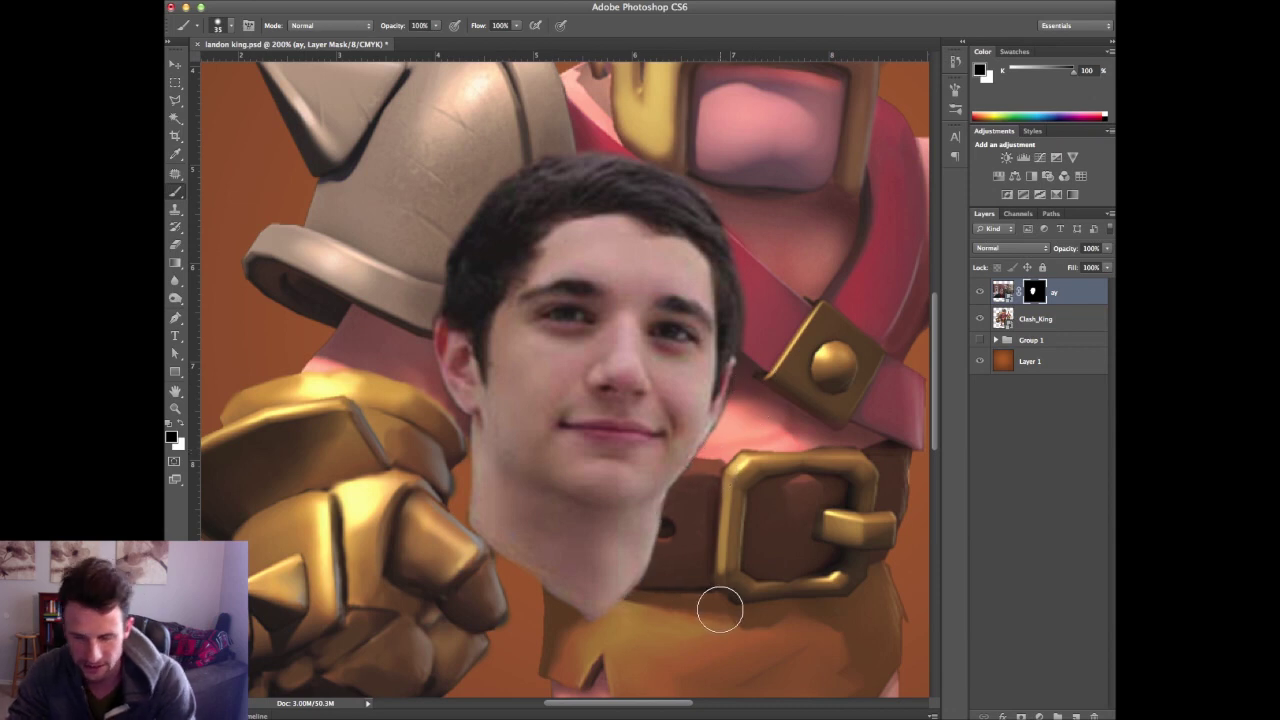
# Add a mask to the Clash_King layer and paint out the king's face from below the crown into the moustache, with the ay layer hidden
pyautogui.press('super+minus')
pyautogui.press('super+minus')
pyautogui.press('super+minus')
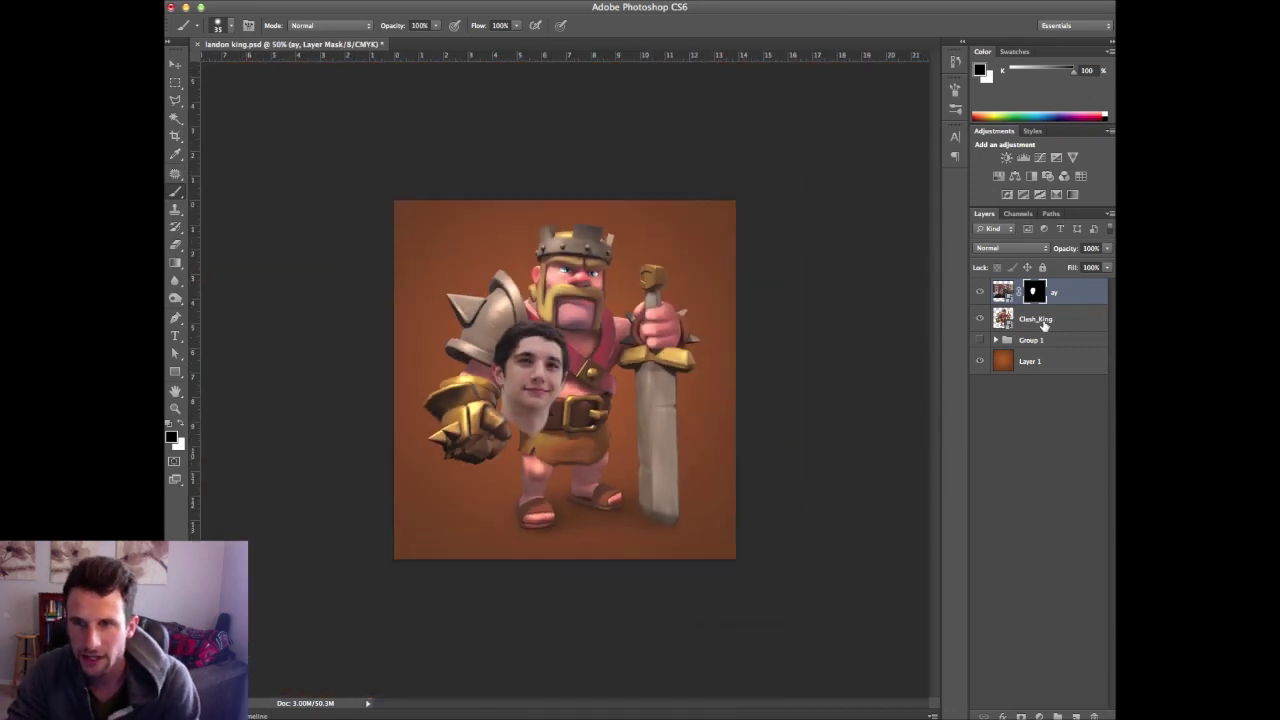
pyautogui.click(1043, 322)
pyautogui.click(1022, 716)
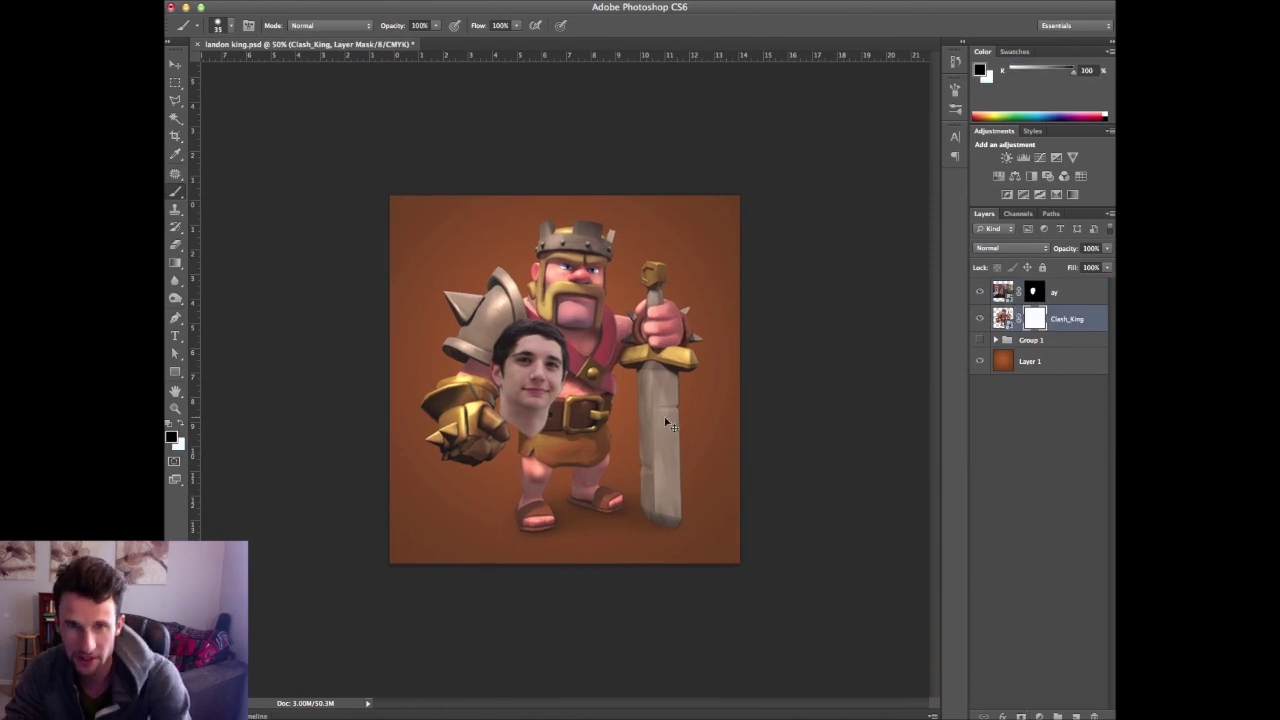
pyautogui.press('super+equal')
pyautogui.press('super+equal')
pyautogui.scroll(3, 630, 380)
pyautogui.moveTo(663, 366)
pyautogui.mouseDown()
pyautogui.moveTo(585, 366)
pyautogui.moveTo(702, 363)
pyautogui.moveTo(705, 348)
pyautogui.moveTo(561, 326)
pyautogui.moveTo(480, 343)
pyautogui.mouseUp()
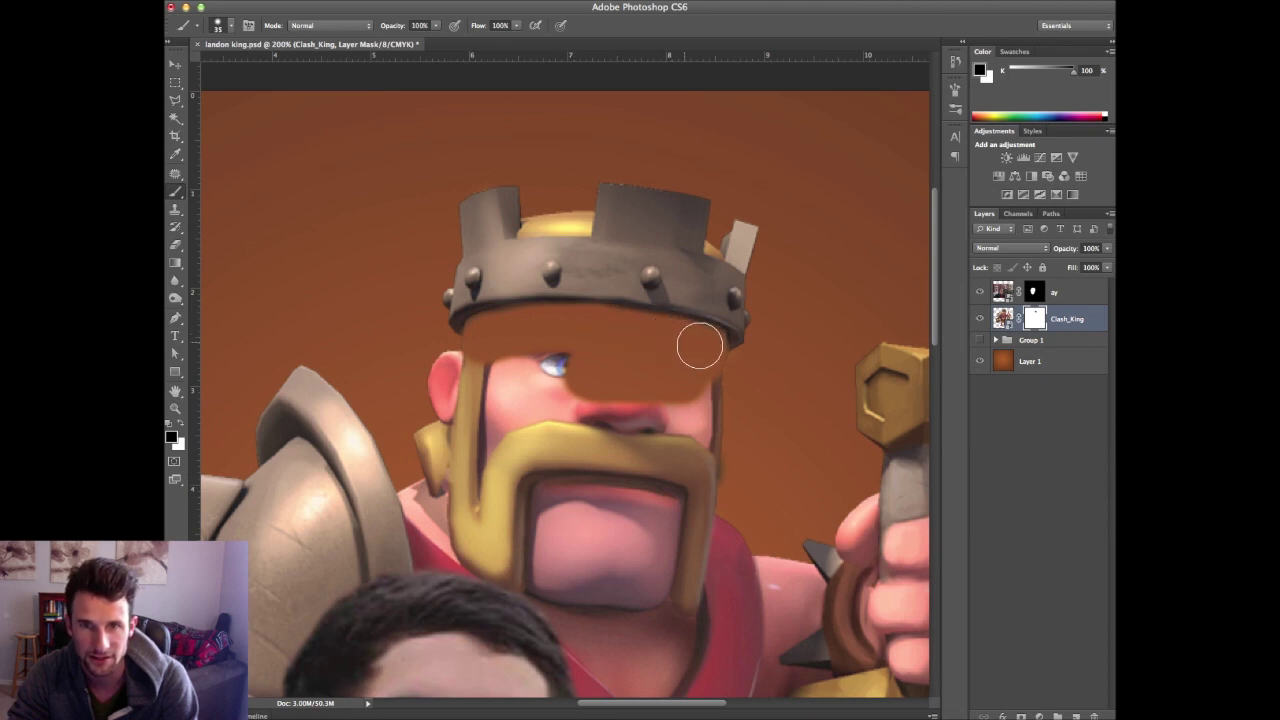
pyautogui.moveTo(709, 363)
pyautogui.mouseDown()
pyautogui.moveTo(428, 382)
pyautogui.moveTo(566, 363)
pyautogui.mouseUp()
pyautogui.moveTo(463, 403)
pyautogui.mouseDown()
pyautogui.moveTo(428, 447)
pyautogui.moveTo(565, 438)
pyautogui.moveTo(537, 421)
pyautogui.moveTo(684, 444)
pyautogui.moveTo(480, 427)
pyautogui.moveTo(646, 419)
pyautogui.moveTo(754, 458)
pyautogui.moveTo(430, 445)
pyautogui.mouseUp()
pyautogui.click(980, 292)
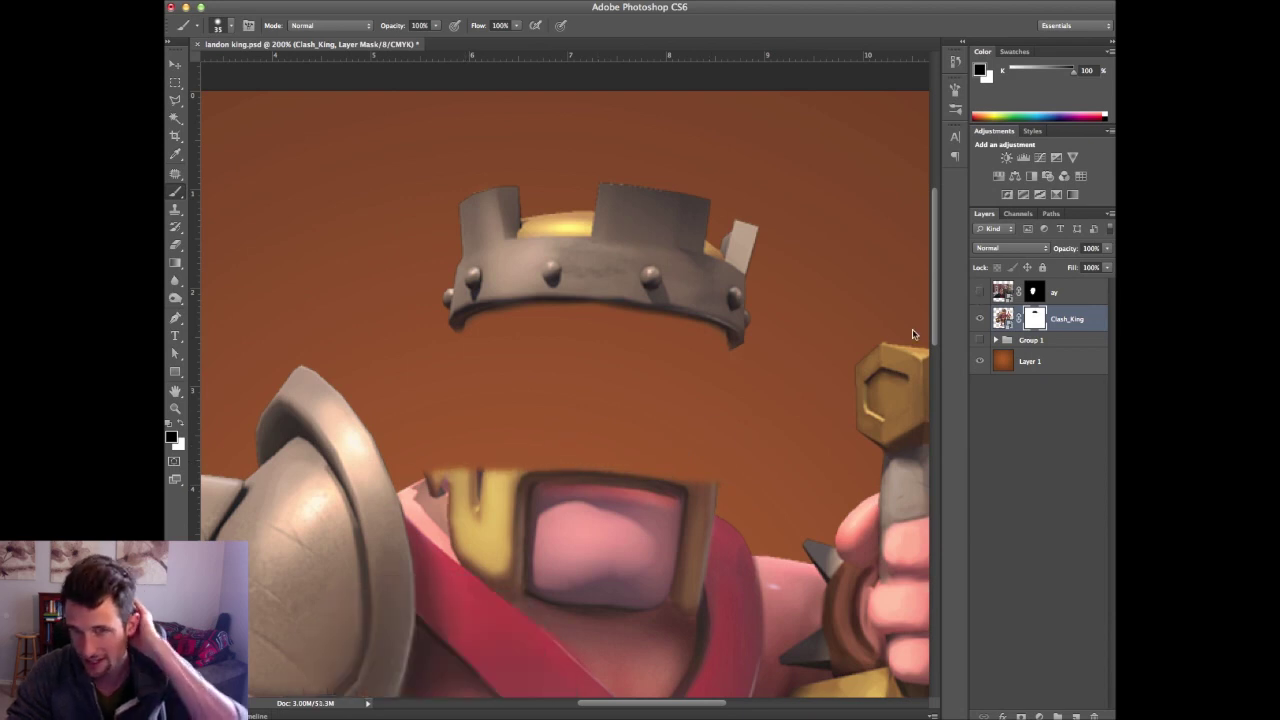
pyautogui.moveTo(726, 491)
pyautogui.mouseDown()
pyautogui.moveTo(609, 471)
pyautogui.moveTo(428, 467)
pyautogui.mouseUp()
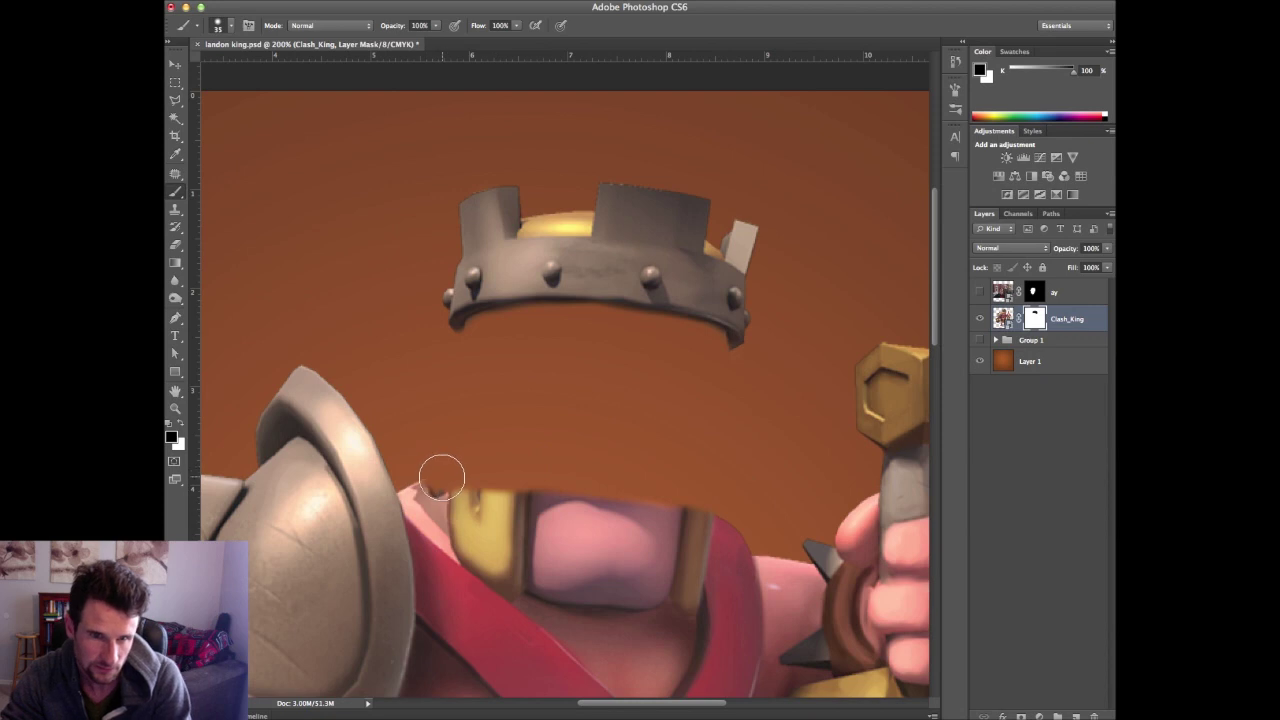
# Clip a new layer to Clash_King and paint over the remaining moustache and chin with a dark skin tone sampled from the chest
pyautogui.moveTo(695, 550)
pyautogui.mouseDown()
pyautogui.moveTo(709, 320)
pyautogui.moveTo(848, 358)
pyautogui.mouseUp()
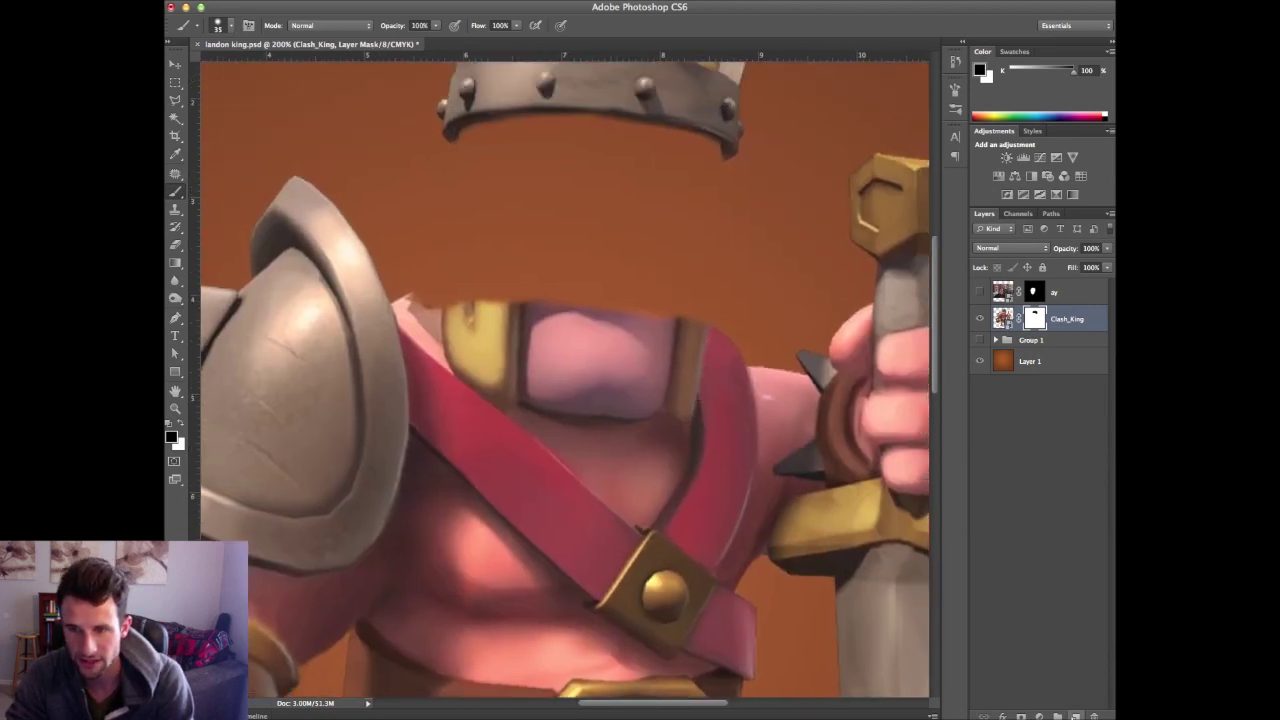
pyautogui.click(1076, 716)
pyautogui.keyDown('alt'); pyautogui.click(1067, 326); pyautogui.keyUp('alt')
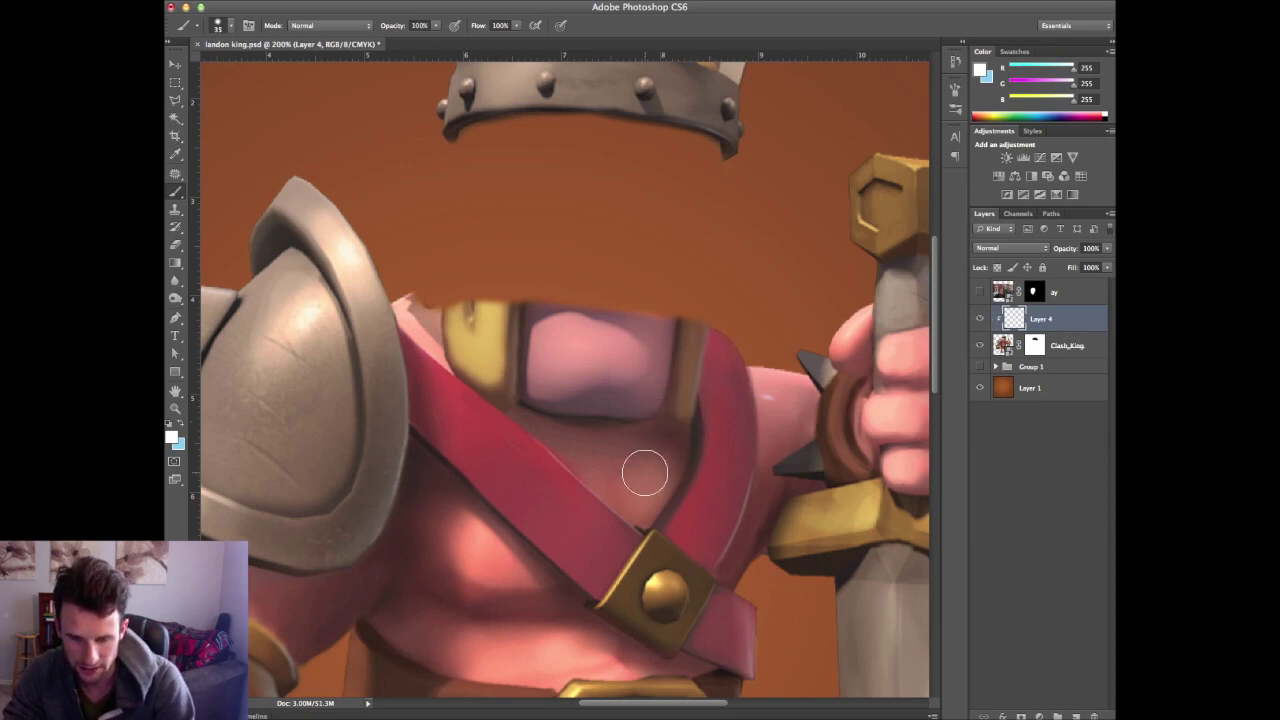
pyautogui.press('i')
pyautogui.click(664, 441)
pyautogui.press('b')
pyautogui.moveTo(571, 371)
pyautogui.mouseDown()
pyautogui.moveTo(597, 408)
pyautogui.moveTo(534, 389)
pyautogui.moveTo(524, 400)
pyautogui.moveTo(448, 343)
pyautogui.moveTo(462, 353)
pyautogui.moveTo(457, 311)
pyautogui.moveTo(552, 344)
pyautogui.moveTo(565, 372)
pyautogui.moveTo(590, 357)
pyautogui.moveTo(562, 318)
pyautogui.moveTo(556, 334)
pyautogui.moveTo(663, 324)
pyautogui.moveTo(667, 413)
pyautogui.mouseUp()
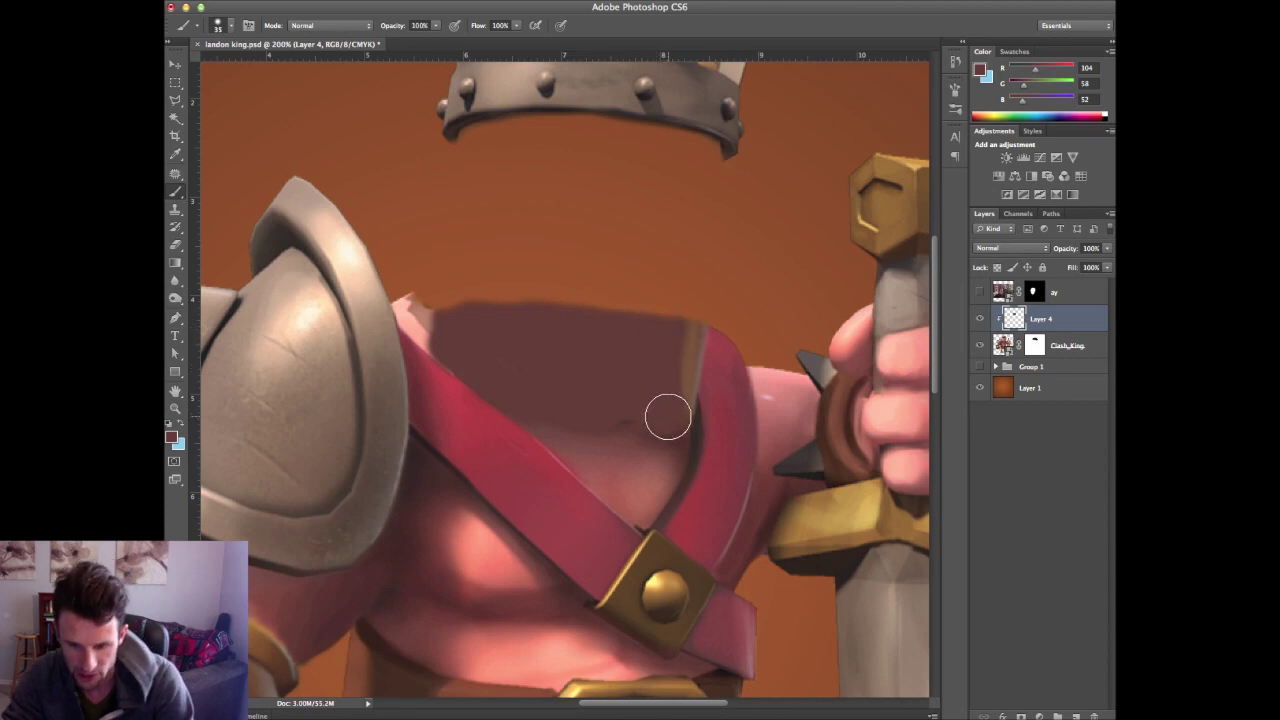
# Sample the red from the strap over the right shoulder and extend the strap upward to the neck opening
pyautogui.press('i')
pyautogui.click(700, 371)
pyautogui.press('b')
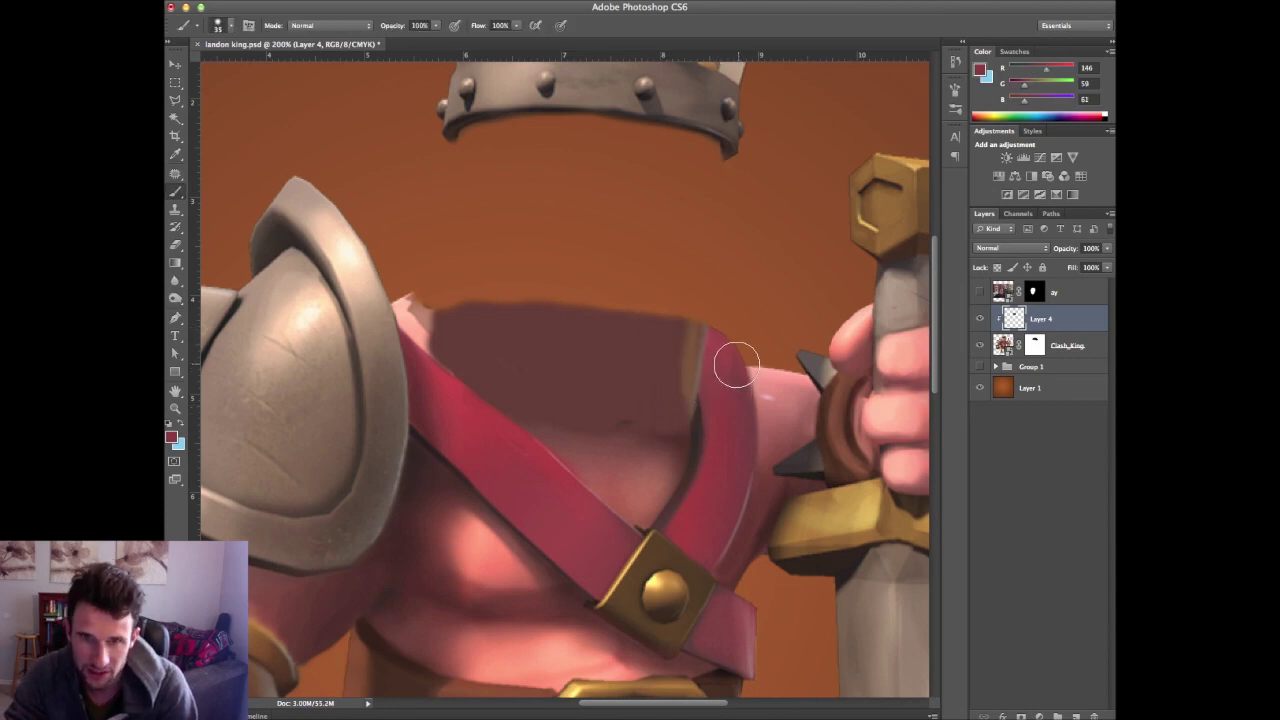
pyautogui.moveTo(717, 363); pyautogui.dragTo(686, 321)
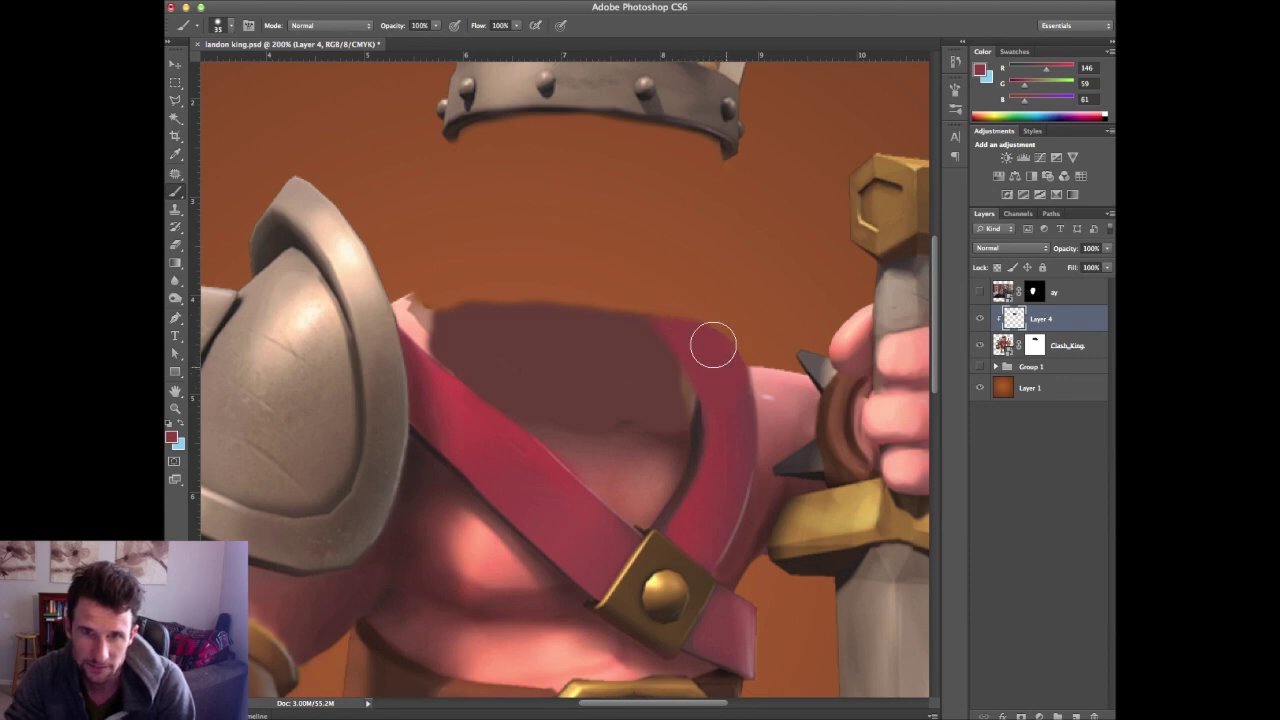
# Paint the extended strap's inner outline with a 10 px brush in the dark colour sampled from its existing edge
pyautogui.press('i')
pyautogui.click(702, 428)
pyautogui.press('b')
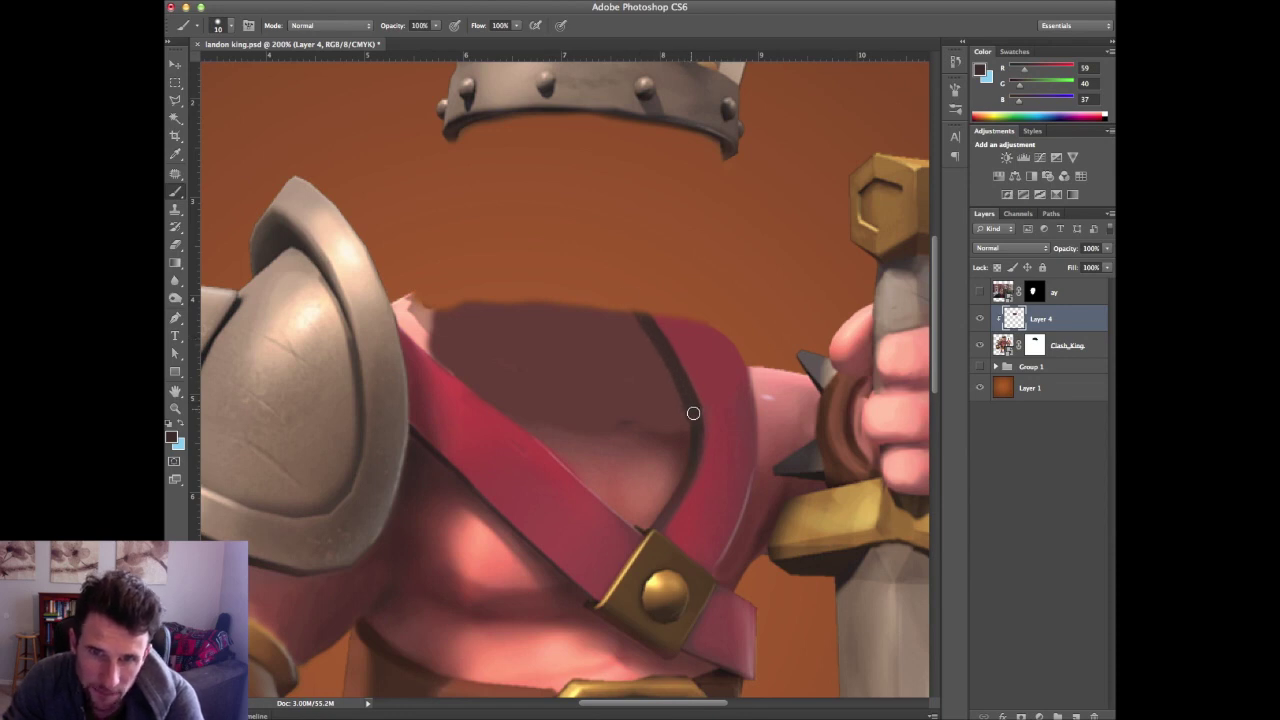
# Sample a lighter chest skin tone and blend it over the painted neck area with an enlarged soft brush
pyautogui.keyDown('alt'); pyautogui.click(628, 440); pyautogui.keyUp('alt')
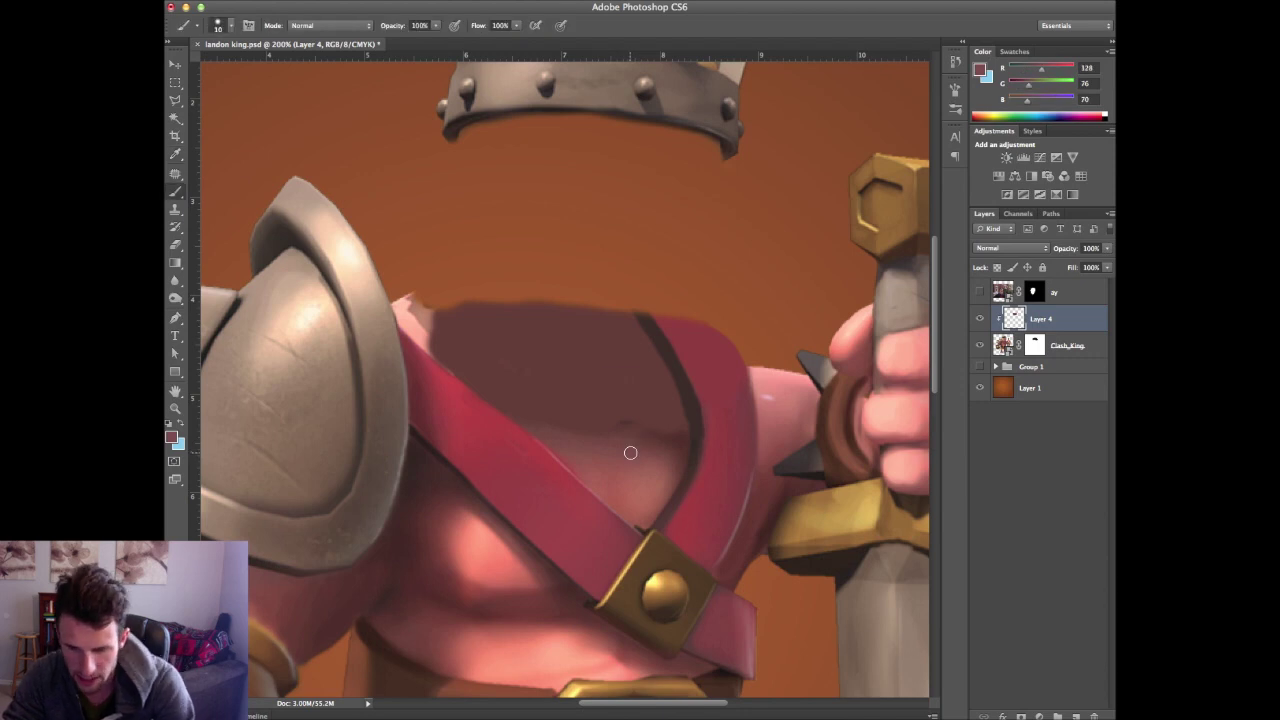
pyautogui.press(']')
pyautogui.press(']')
pyautogui.press(']')
pyautogui.press(']')
pyautogui.press(']')
pyautogui.press(']')
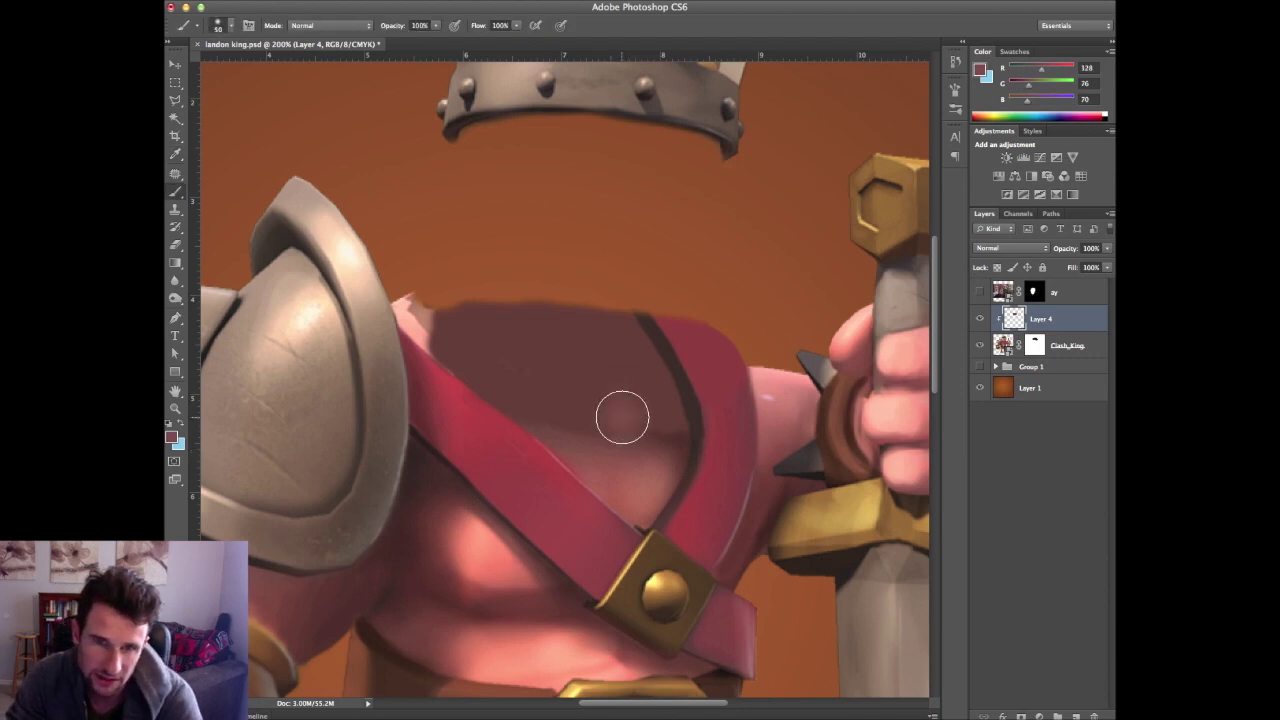
pyautogui.moveTo(563, 402); pyautogui.dragTo(646, 431)
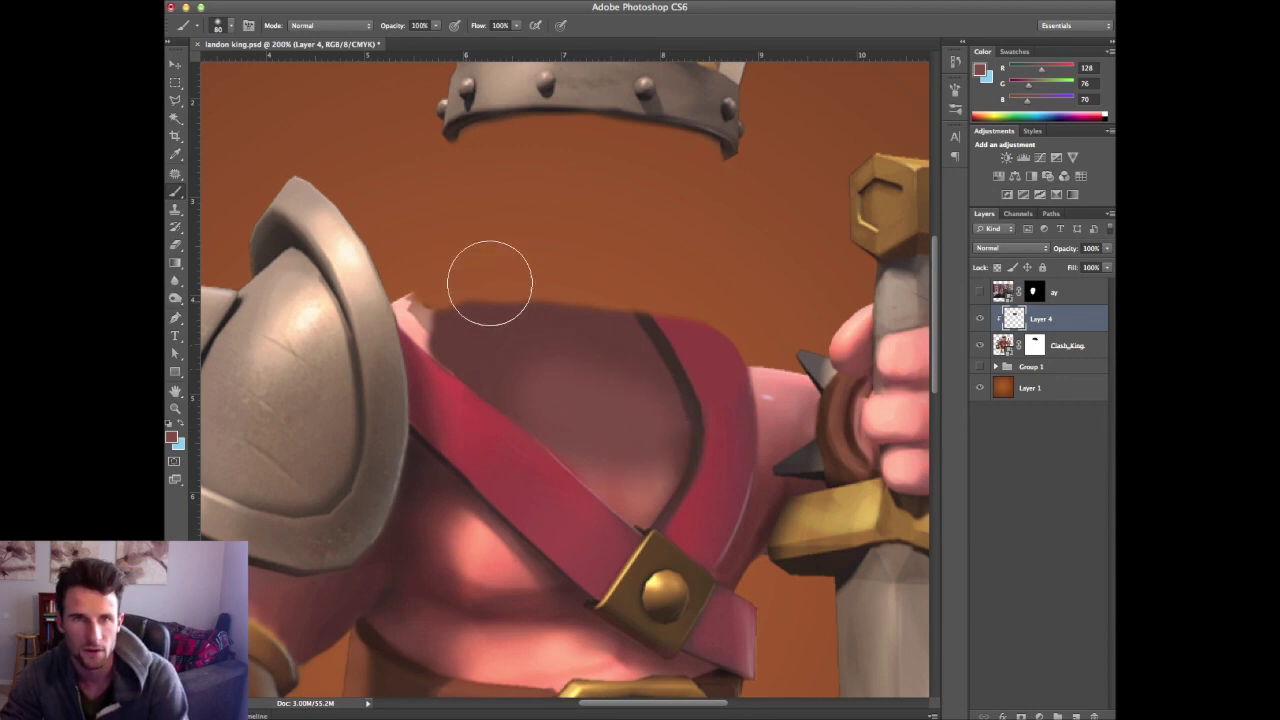
# Select the crown on the Clash_King layer with a rectangular marquee and copy it to its own layer
pyautogui.press('super+minus')
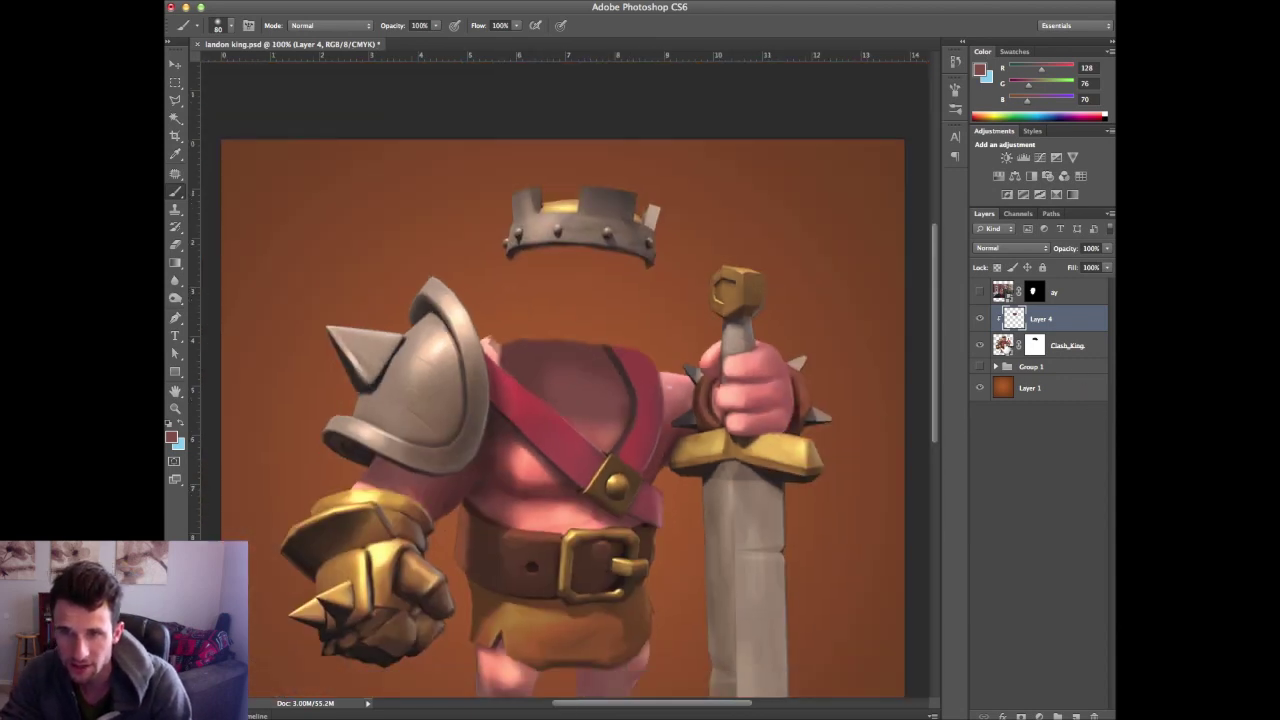
pyautogui.hotkey('alt', '[')
pyautogui.press('m')
pyautogui.moveTo(678, 180); pyautogui.dragTo(481, 278)
pyautogui.rightClick(628, 224)
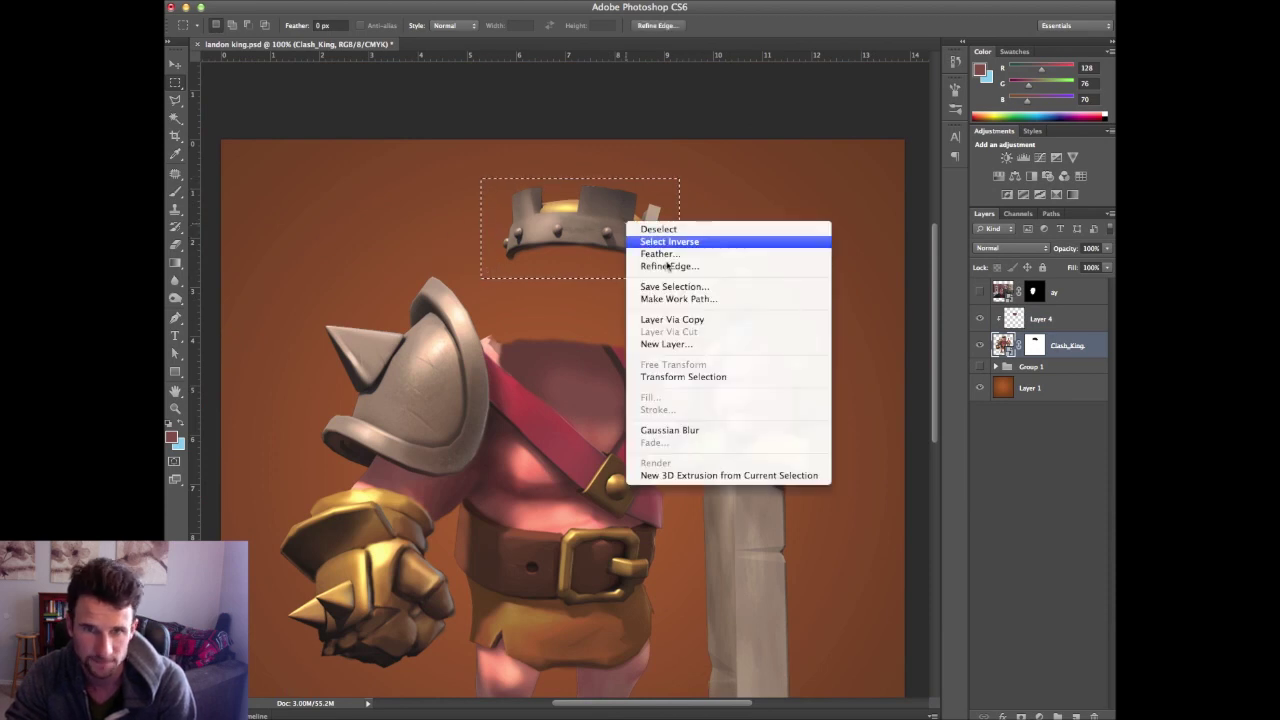
pyautogui.click(700, 324)
# Move the copied crown layer above the painted neck layer in the layer stack
pyautogui.click(1034, 372)
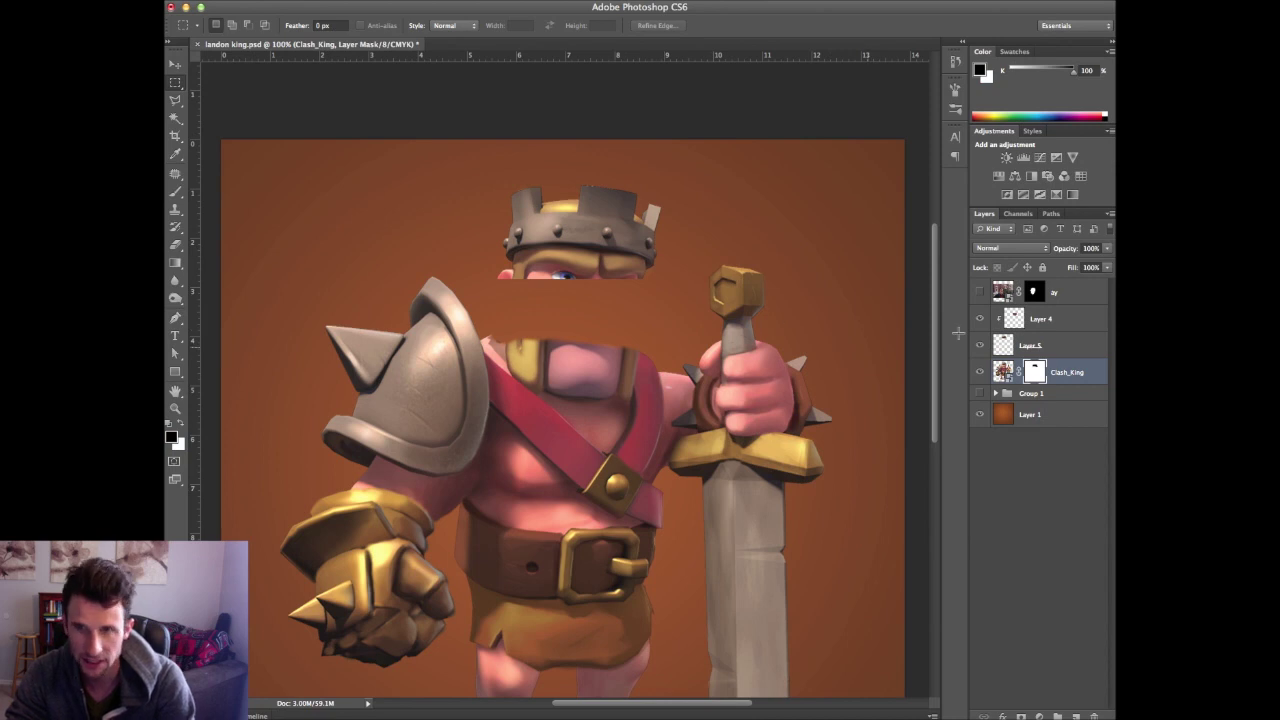
pyautogui.click(1011, 346)
pyautogui.moveTo(1054, 343); pyautogui.dragTo(1050, 306)
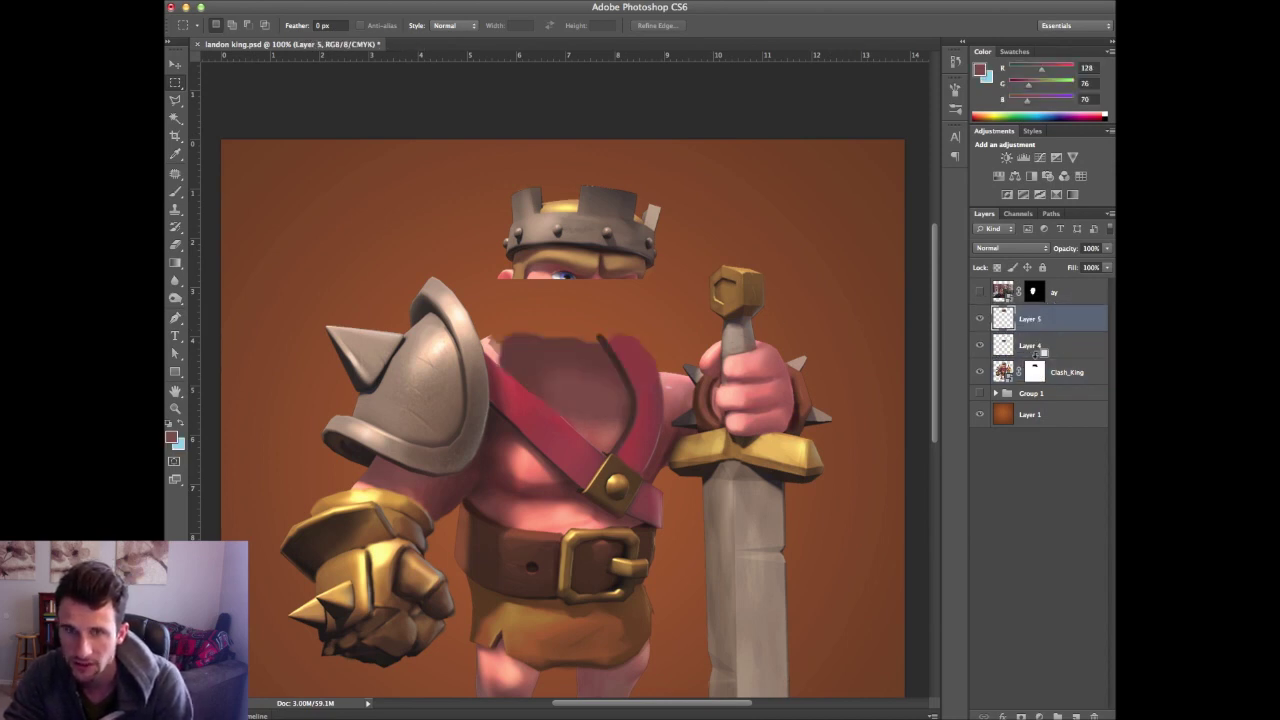
# Clip the painted neck layer to the Clash_King layer and compare the crown area with the copied crown layer hidden and shown
pyautogui.keyDown('alt'); pyautogui.click(1038, 356); pyautogui.keyUp('alt')
pyautogui.click(981, 319)
pyautogui.click(981, 319)
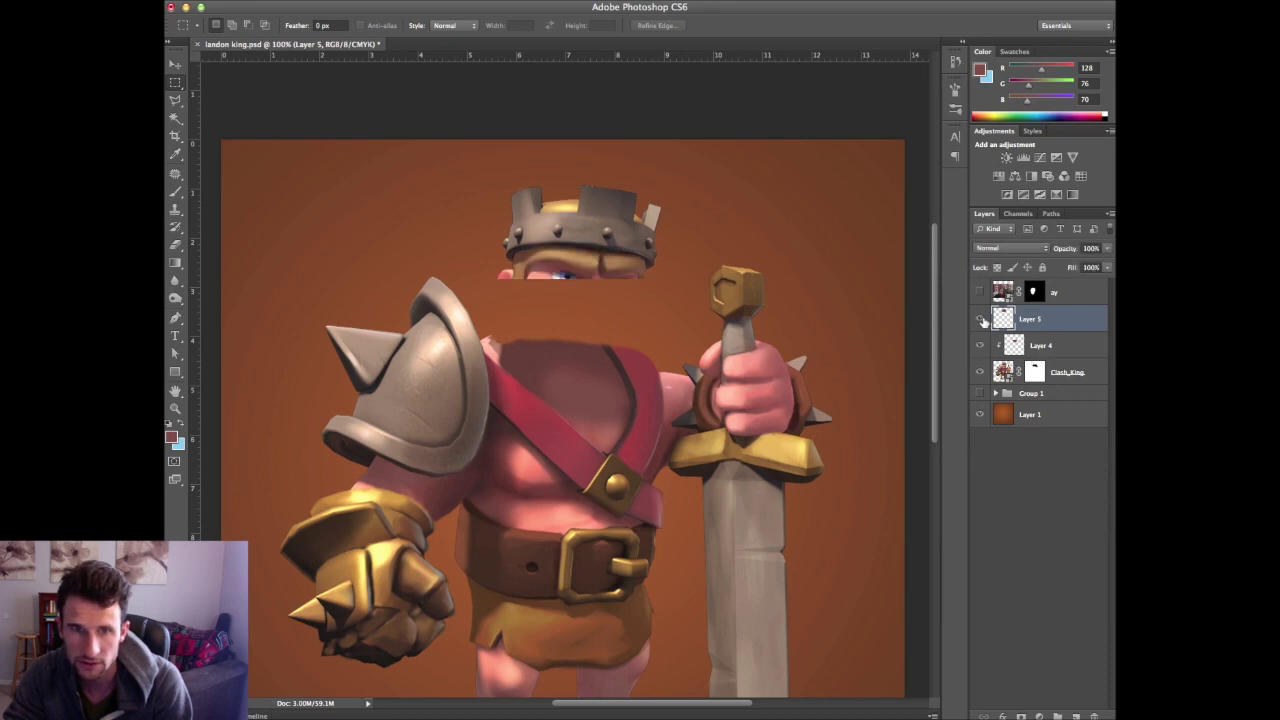
pyautogui.click(981, 320)
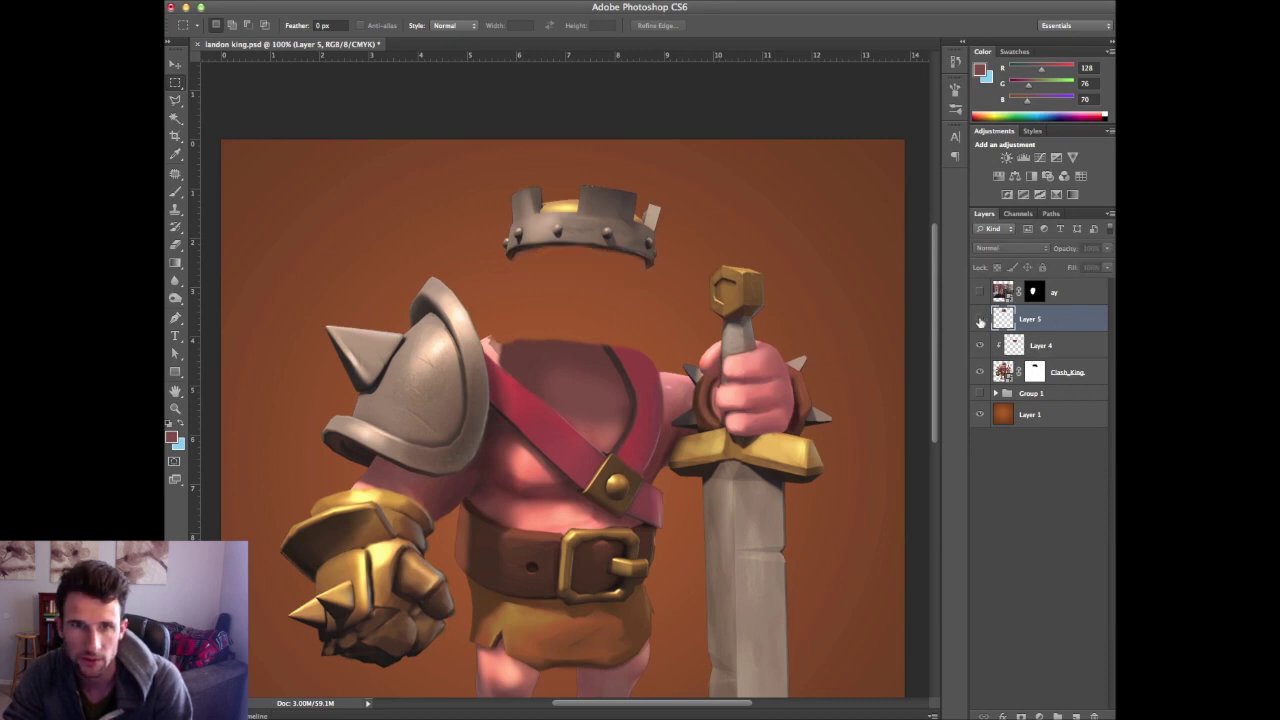
pyautogui.click(981, 319)
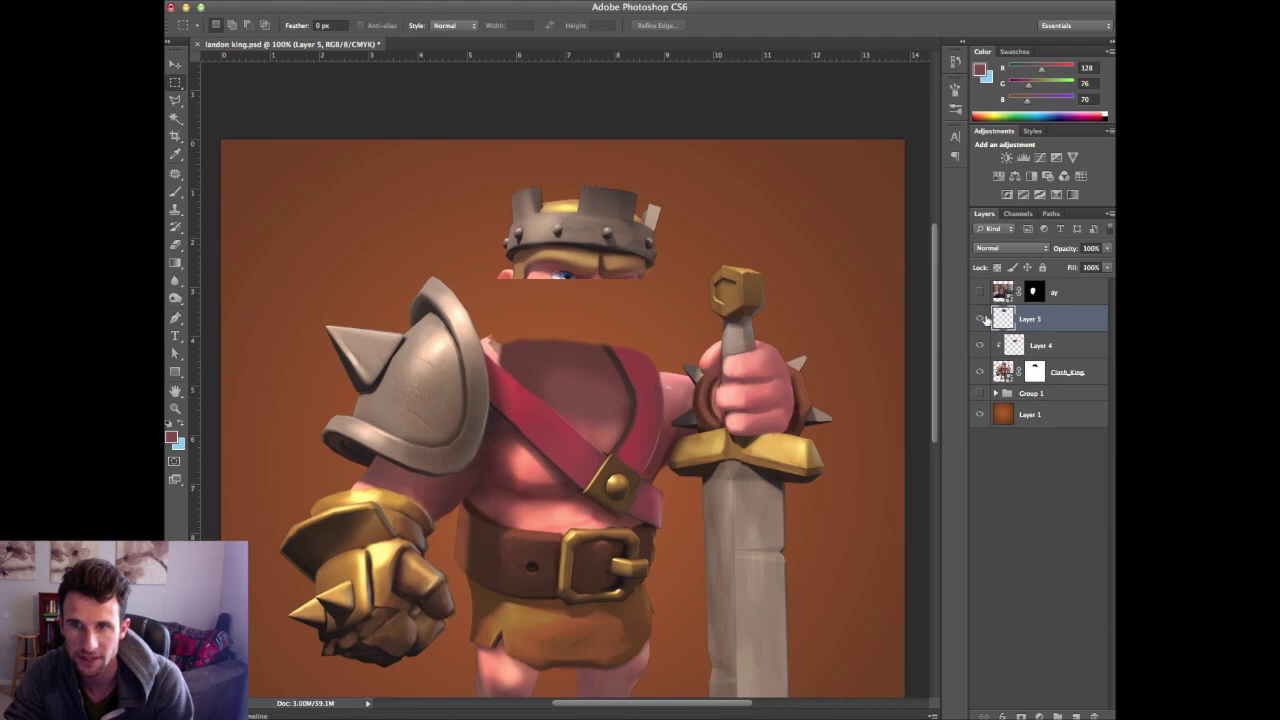
pyautogui.click(981, 319)
pyautogui.click(980, 319)
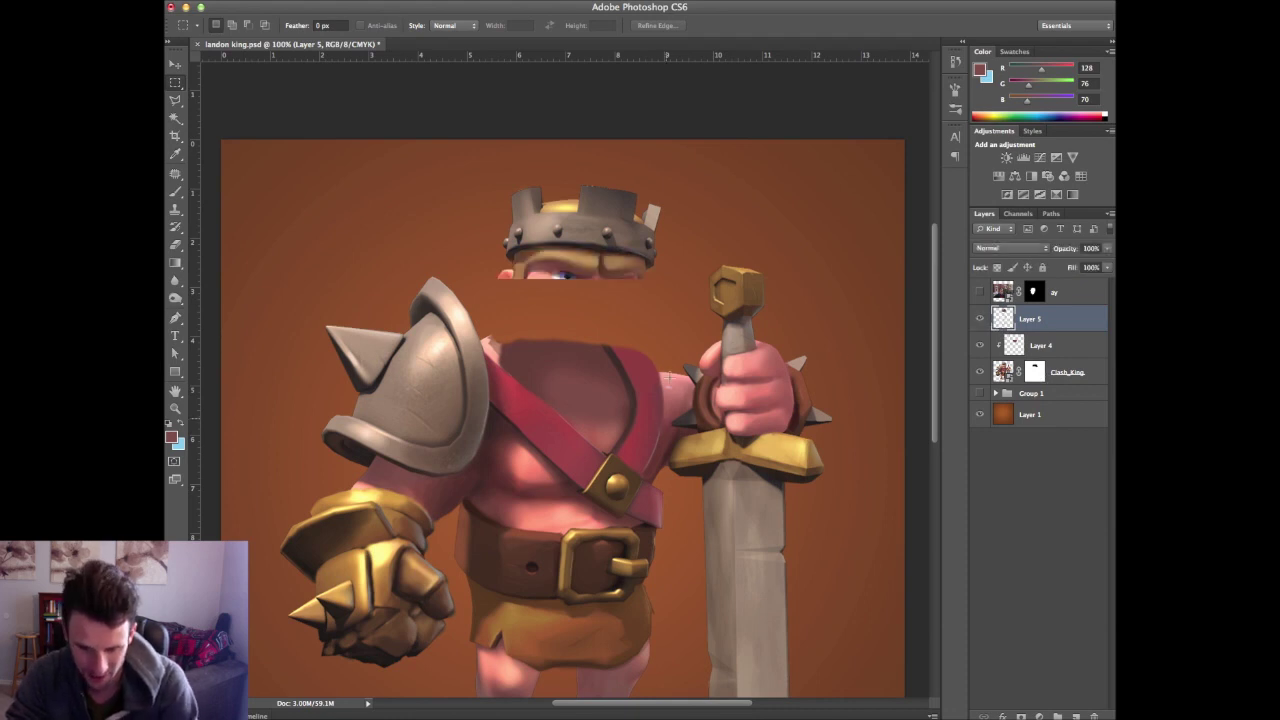
# Add a layer mask to the copied crown layer and hide the face remnants below the crown with a hard 45 px brush
pyautogui.press('b')
pyautogui.moveTo(586, 280)
pyautogui.mouseDown()
pyautogui.moveTo(516, 284)
pyautogui.moveTo(556, 287)
pyautogui.mouseUp()
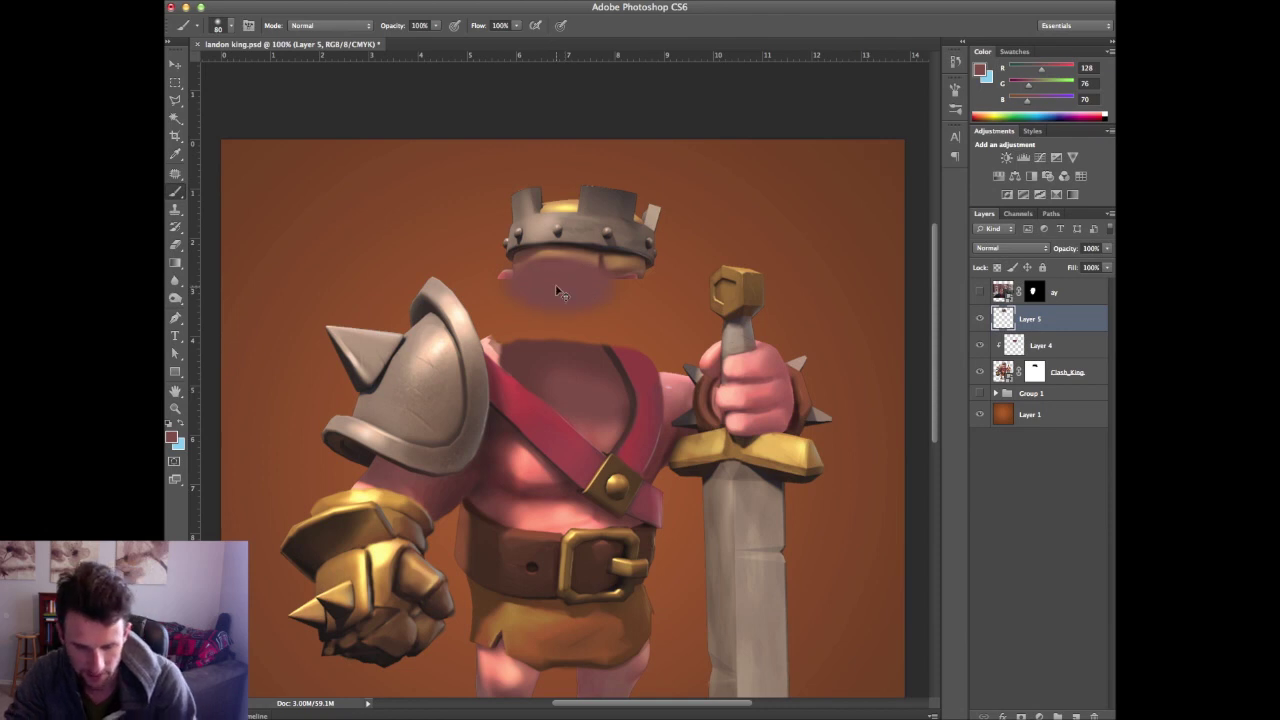
pyautogui.press('super+z')
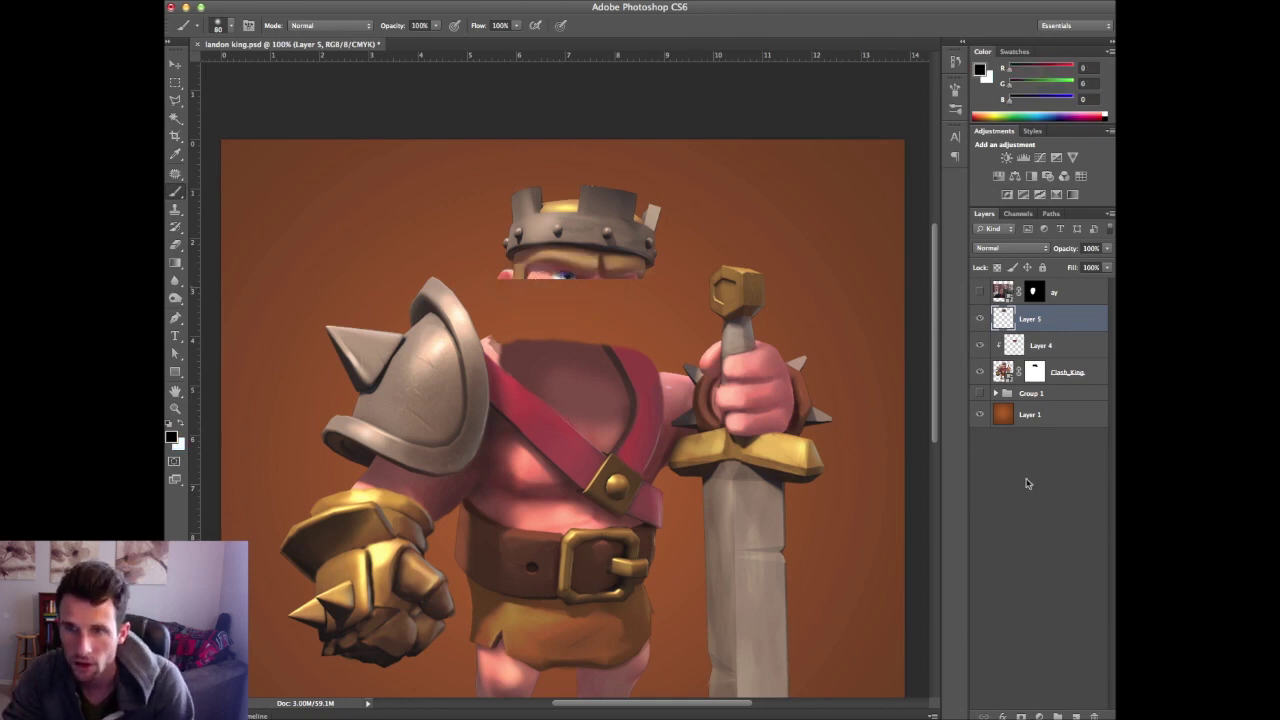
pyautogui.click(1021, 716)
pyautogui.moveTo(528, 286)
pyautogui.mouseDown()
pyautogui.moveTo(593, 289)
pyautogui.moveTo(518, 281)
pyautogui.mouseUp()
pyautogui.hotkey('shift', ']')
pyautogui.hotkey('shift', ']')
pyautogui.press('[')
pyautogui.press('[')
pyautogui.press('[')
pyautogui.press('[')
pyautogui.moveTo(523, 269)
pyautogui.mouseDown()
pyautogui.moveTo(644, 284)
pyautogui.moveTo(609, 265)
pyautogui.mouseUp()
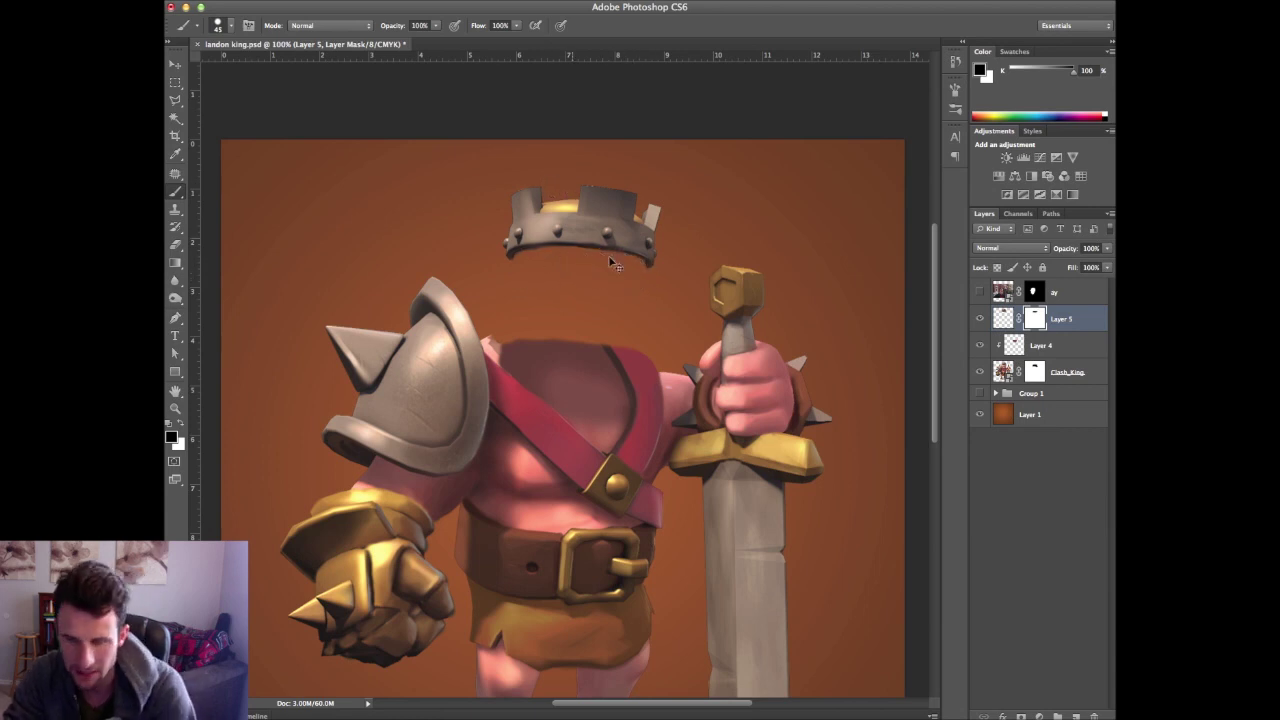
# Mask out the gold hair beside the crown's wide middle point on the Clash_King mask with a 9 px black brush
pyautogui.press('super+plus')
pyautogui.press('super+plus')
pyautogui.moveTo(660, 142); pyautogui.dragTo(626, 437)
pyautogui.moveTo(613, 202); pyautogui.dragTo(587, 465)
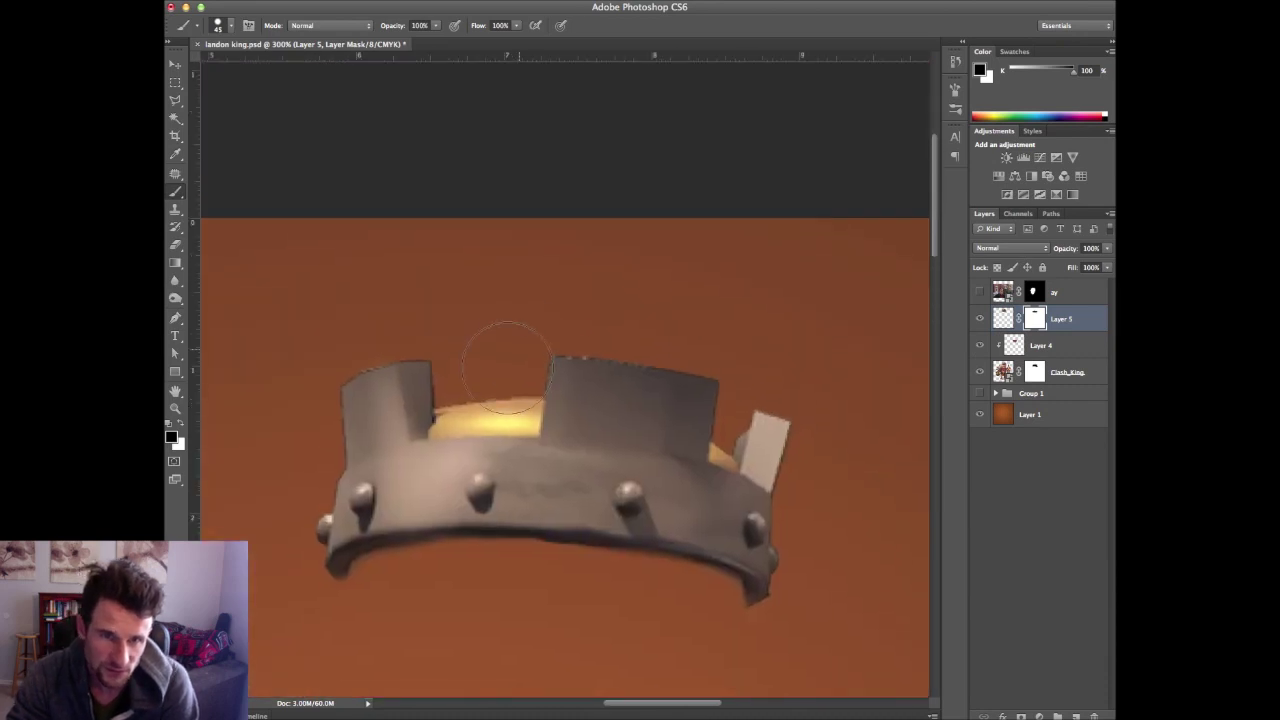
pyautogui.press('[')
pyautogui.press('[')
pyautogui.press('[')
pyautogui.press('[')
pyautogui.press('[')
pyautogui.press('[')
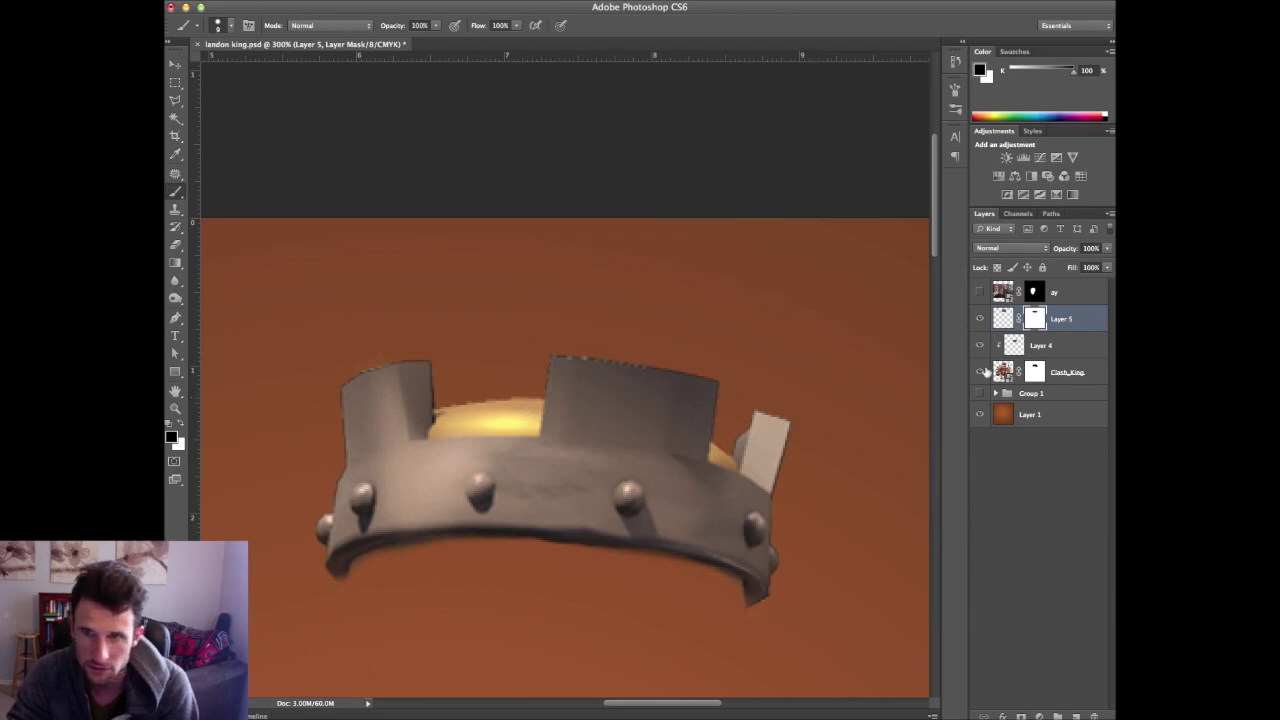
pyautogui.click(1034, 372)
pyautogui.moveTo(535, 393); pyautogui.dragTo(531, 430)
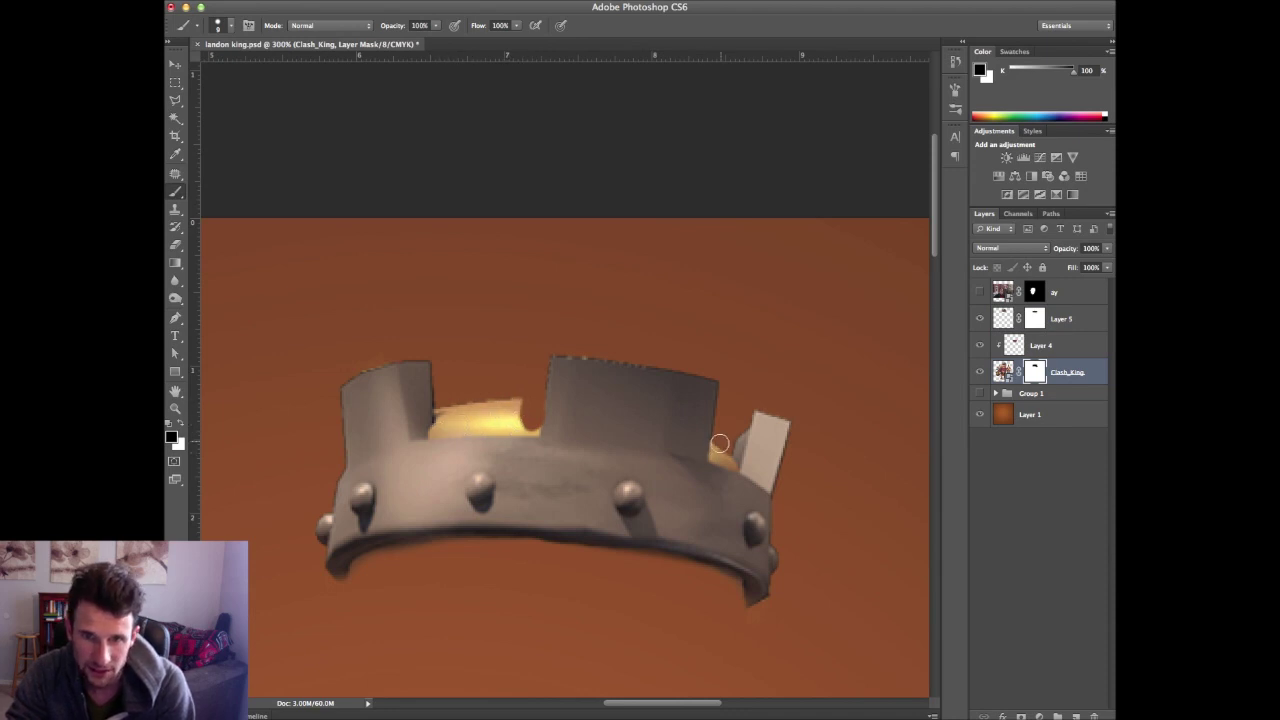
# Hide the remaining gold hair in both crown gaps, working on the copied crown's mask and the Clash_King mask
pyautogui.click(1040, 318)
pyautogui.moveTo(531, 406)
pyautogui.mouseDown()
pyautogui.moveTo(451, 404)
pyautogui.moveTo(433, 431)
pyautogui.moveTo(532, 426)
pyautogui.moveTo(495, 408)
pyautogui.moveTo(452, 416)
pyautogui.mouseUp()
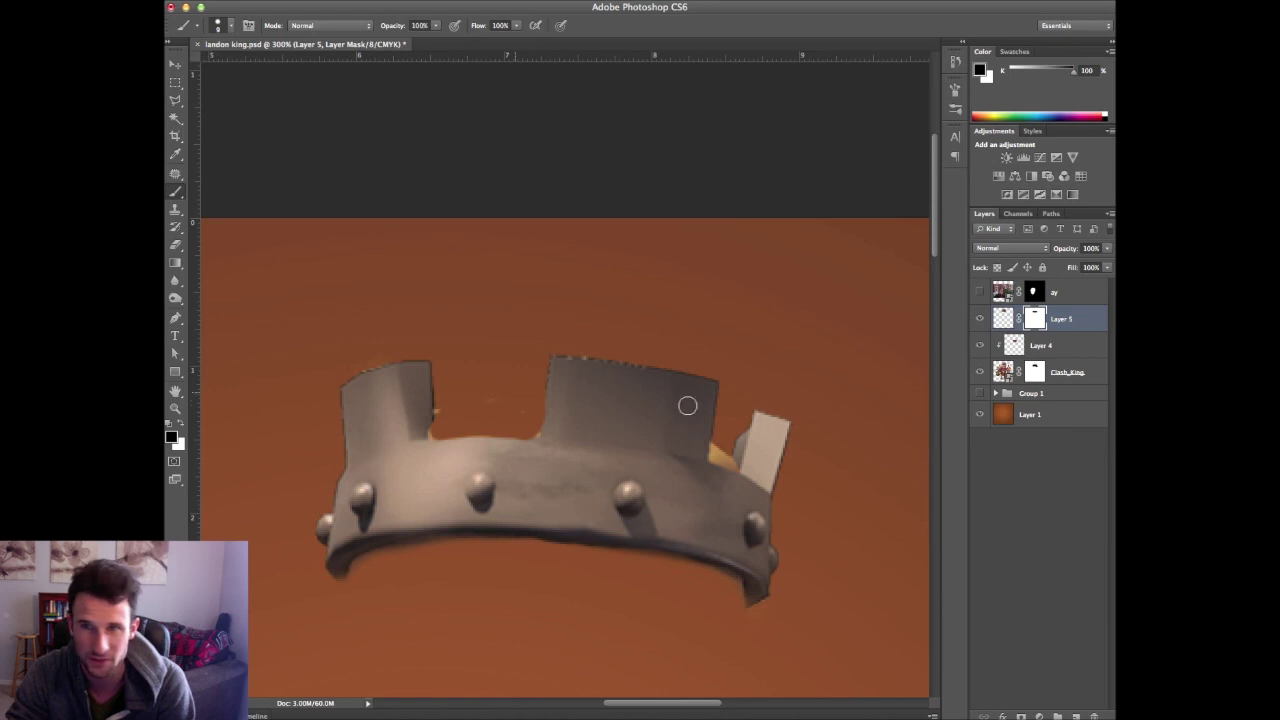
pyautogui.click(1036, 372)
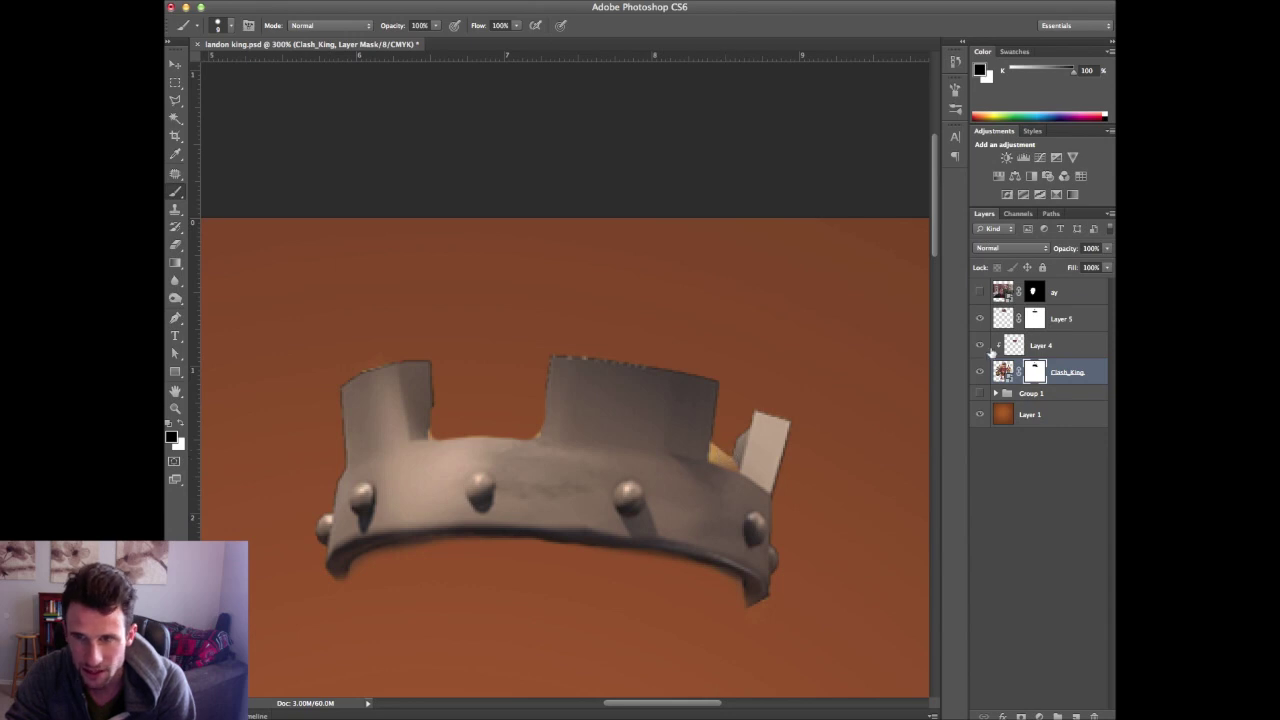
pyautogui.click(1036, 319)
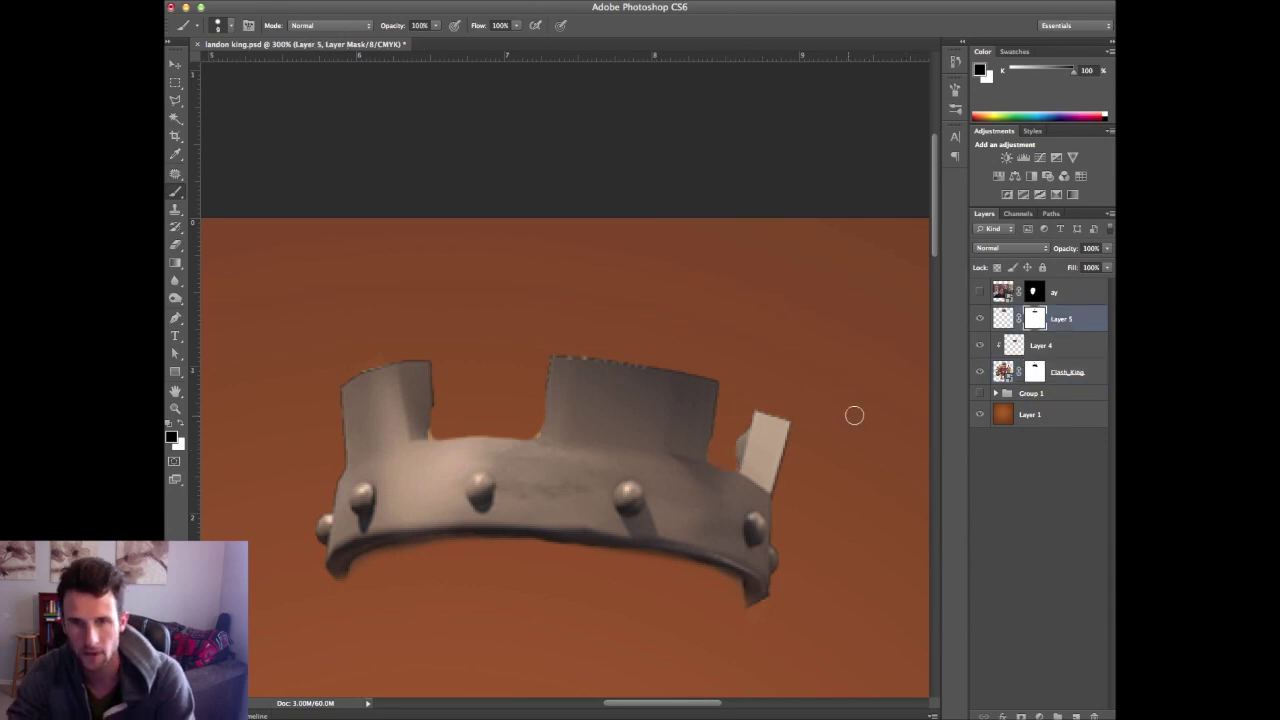
# Show the ay head layer and place it below the copied crown layer in the layer stack
pyautogui.press('super+0')
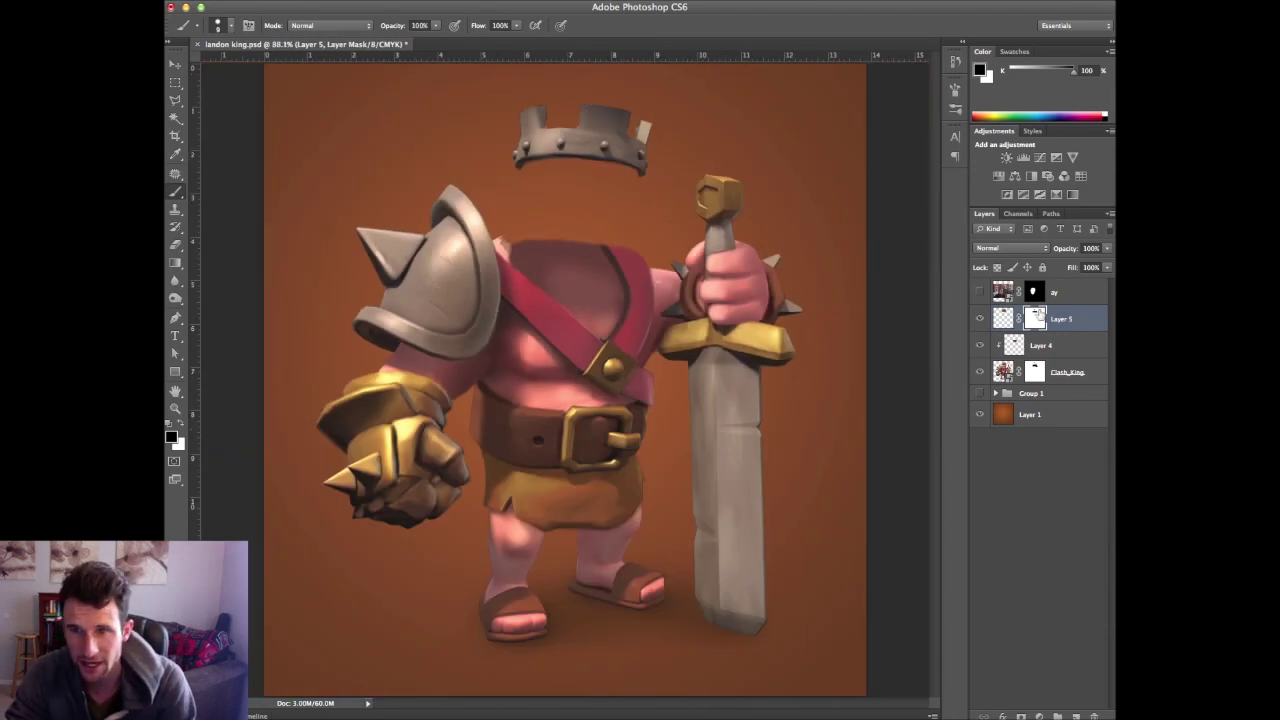
pyautogui.click(980, 291)
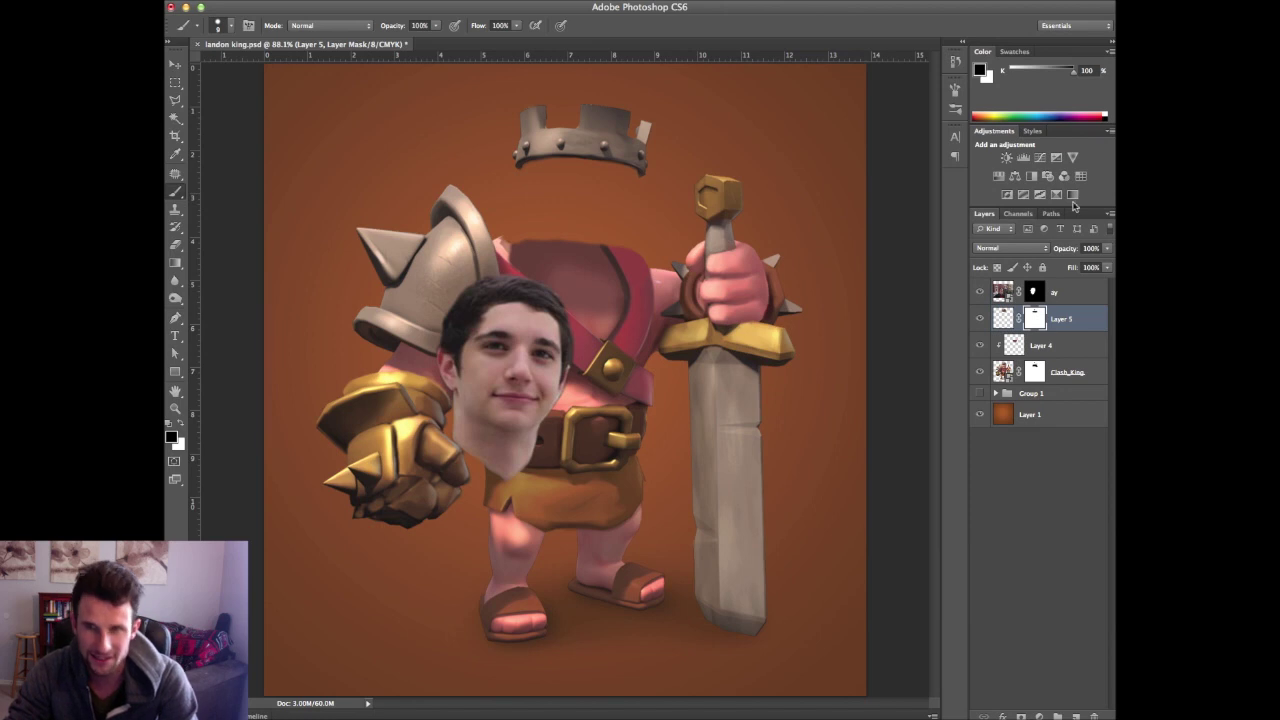
pyautogui.doubleClick(1074, 291)
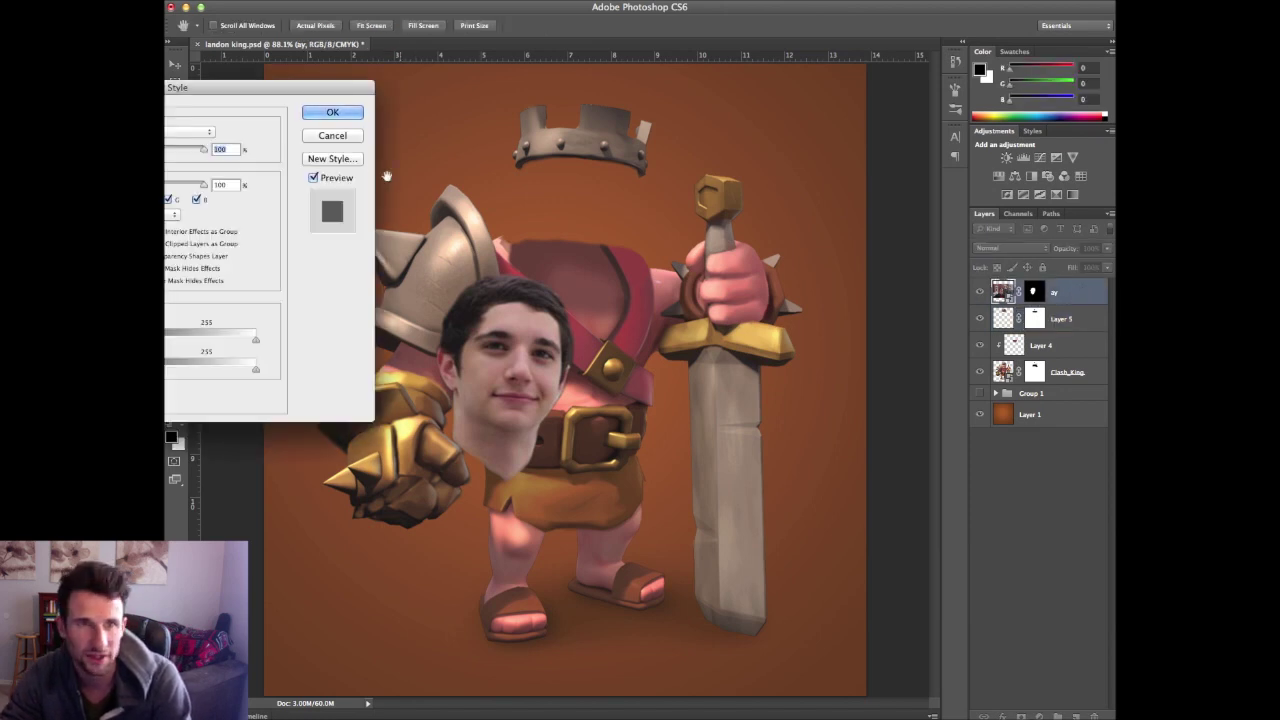
pyautogui.click(336, 134)
pyautogui.moveTo(1085, 303); pyautogui.dragTo(1080, 322)
# Move the head under the crown and transform it to about 95% size with a rotation of about -4°
pyautogui.press('v')
pyautogui.moveTo(517, 343); pyautogui.dragTo(573, 209)
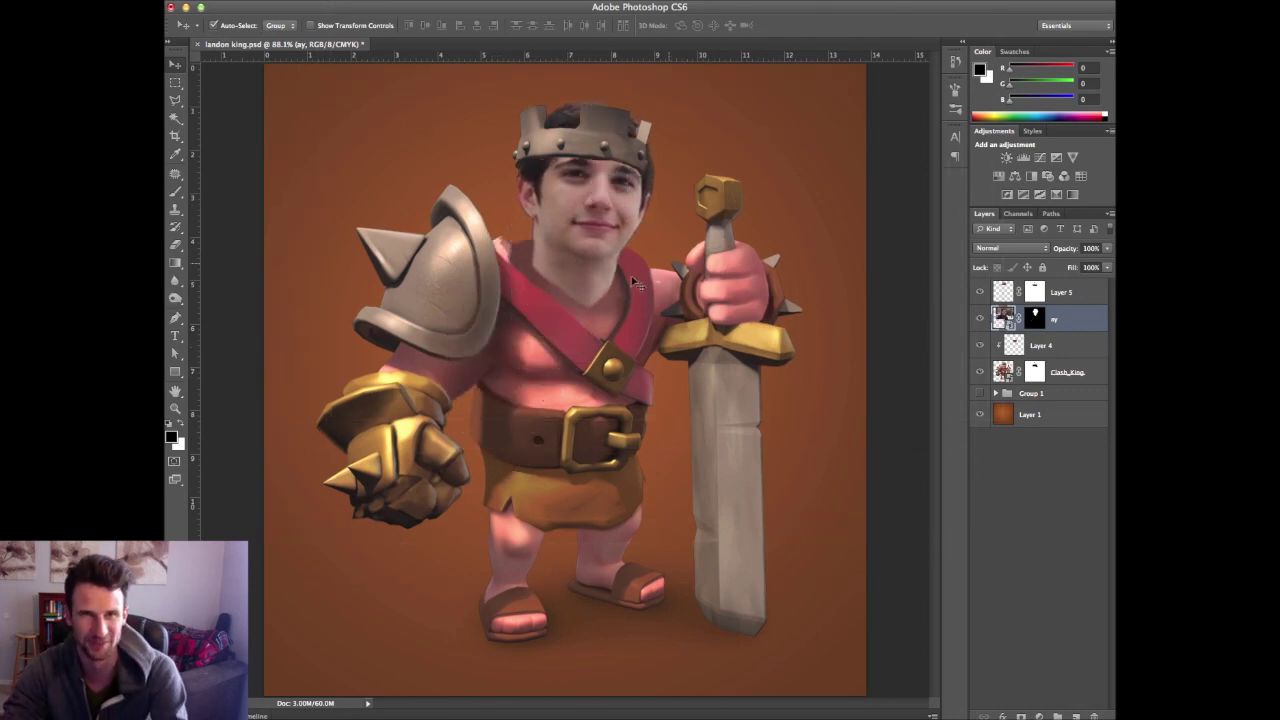
pyautogui.hotkey('ctrl', 't')
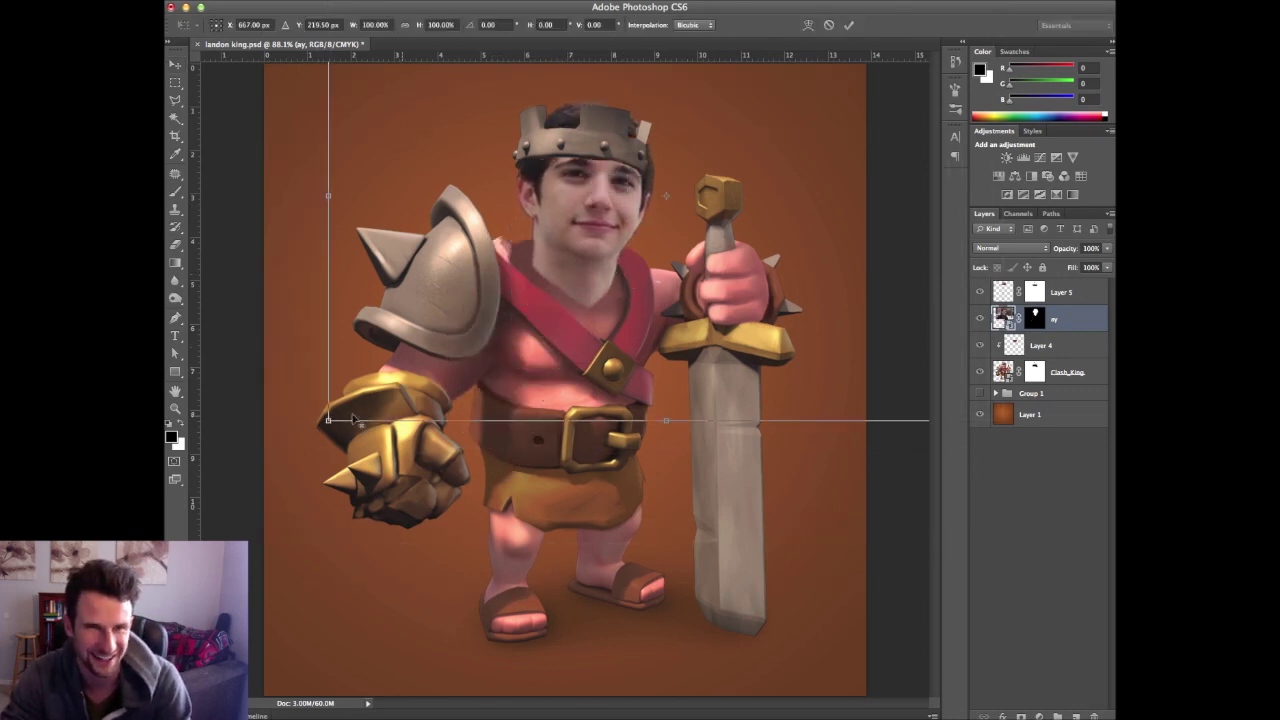
pyautogui.moveTo(329, 420); pyautogui.dragTo(340, 414)
pyautogui.moveTo(572, 280); pyautogui.dragTo(562, 289)
pyautogui.moveTo(340, 414); pyautogui.dragTo(342, 446)
pyautogui.moveTo(645, 310); pyautogui.dragTo(644, 305)
pyautogui.moveTo(362, 423); pyautogui.dragTo(349, 432)
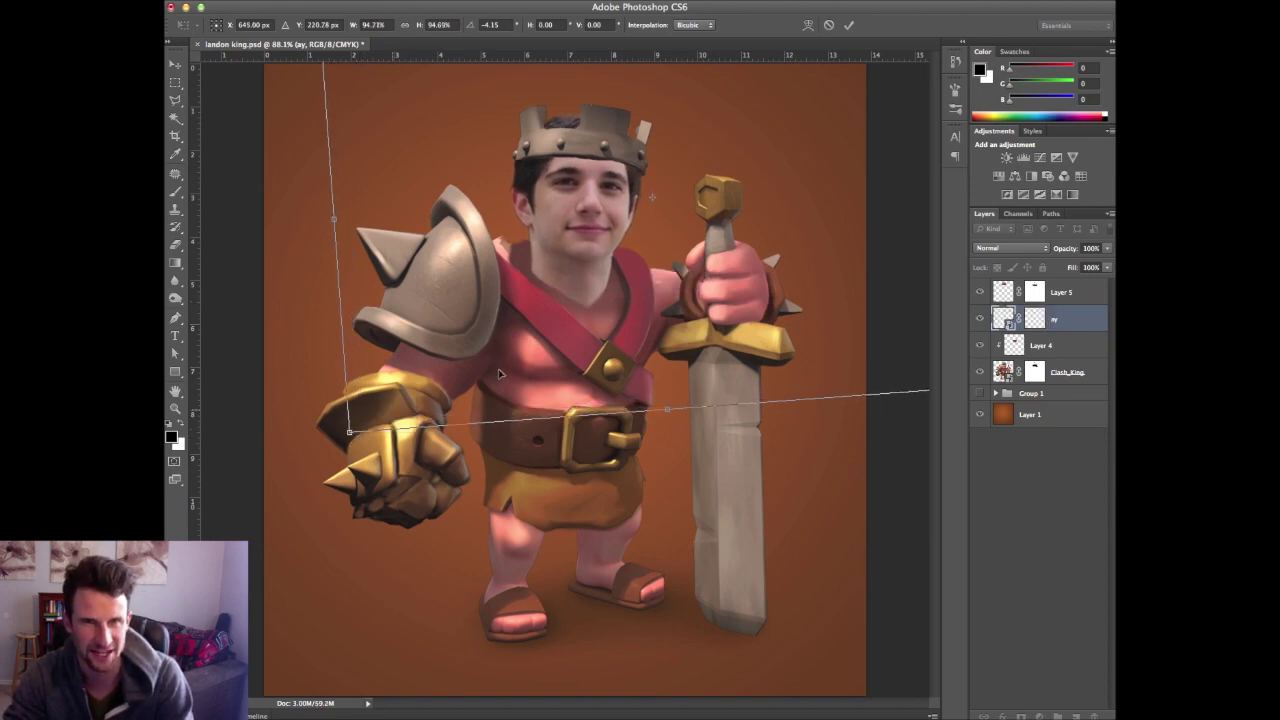
pyautogui.moveTo(575, 313); pyautogui.dragTo(574, 311)
pyautogui.press('Return')
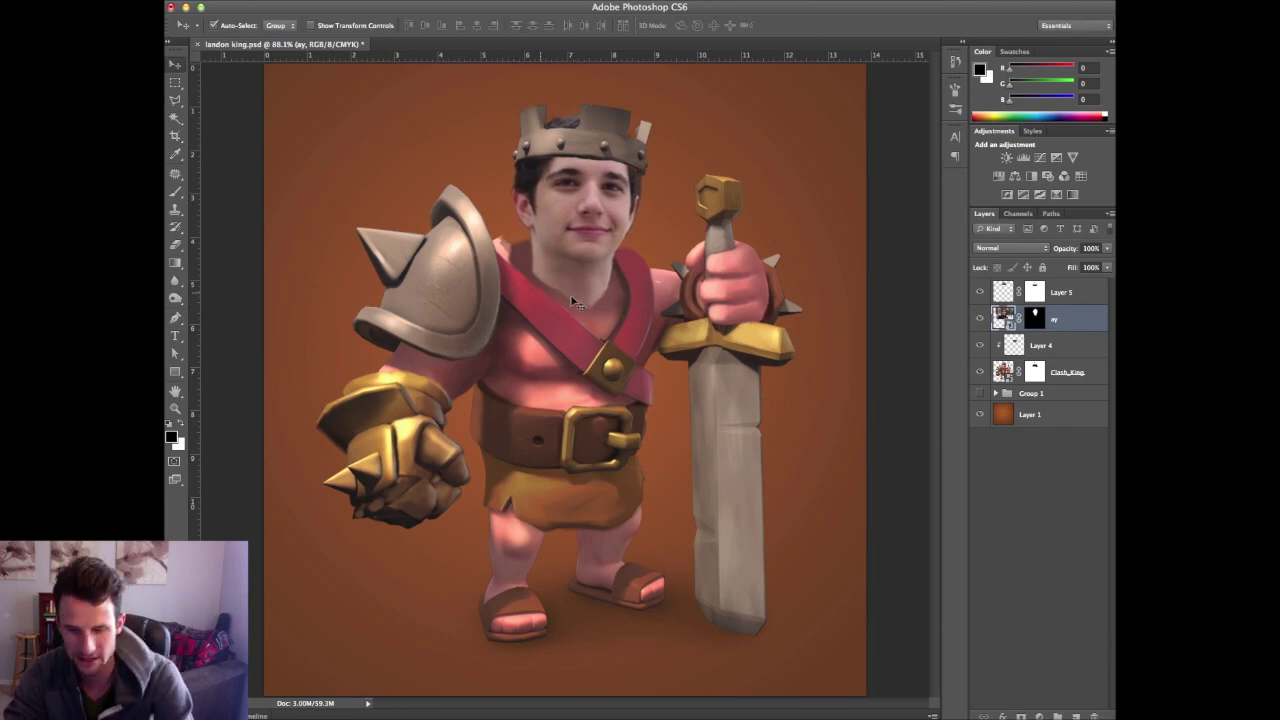
# Mask out the stray skin between the shoulder armour and the neck on the Clash_King mask, refining the armour and strap edges
pyautogui.press('super+plus')
pyautogui.press('super+plus')
pyautogui.press('super+plus')
pyautogui.moveTo(548, 168); pyautogui.dragTo(680, 580)
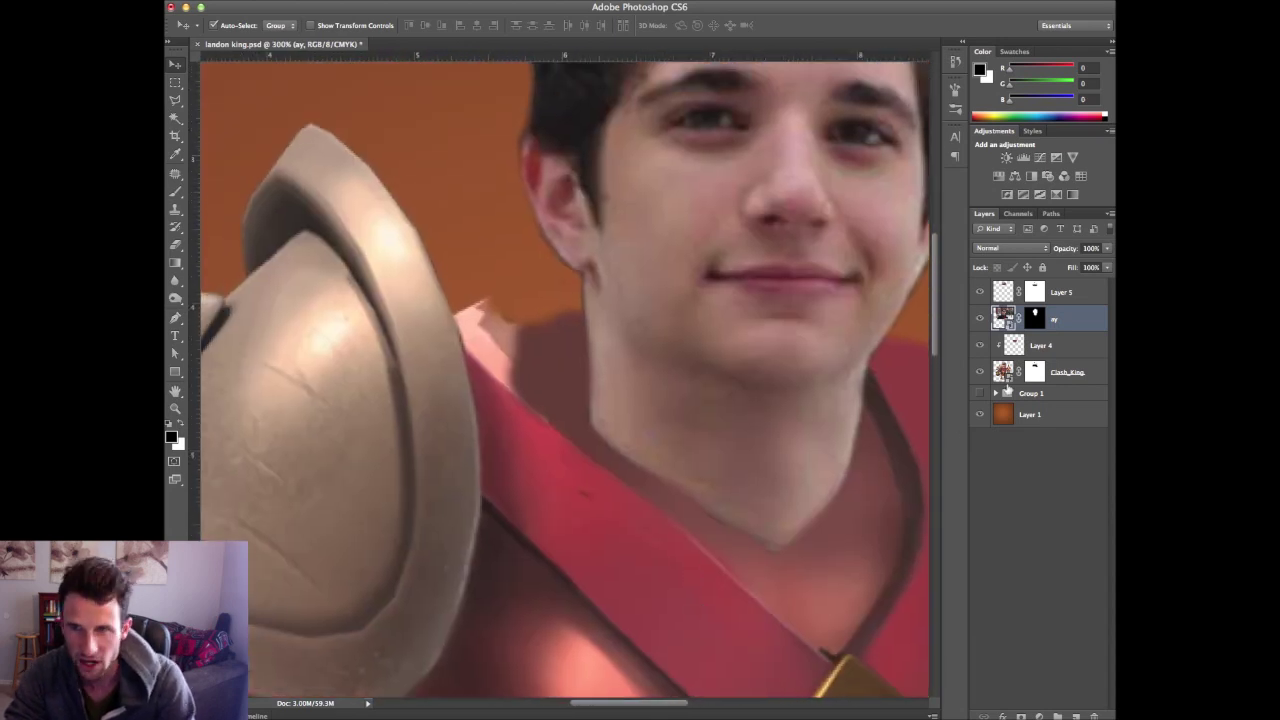
pyautogui.click(1035, 372)
pyautogui.press('b')
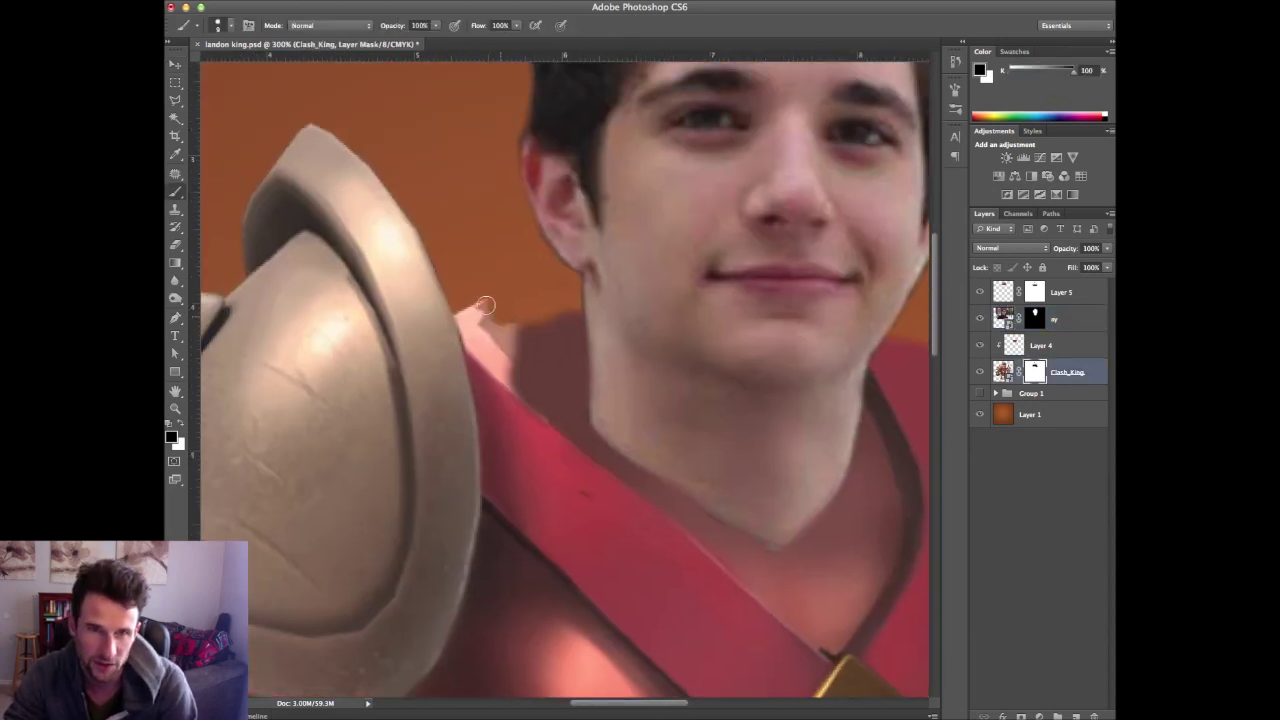
pyautogui.moveTo(474, 305)
pyautogui.mouseDown()
pyautogui.moveTo(464, 336)
pyautogui.moveTo(482, 362)
pyautogui.moveTo(497, 350)
pyautogui.moveTo(468, 322)
pyautogui.moveTo(501, 355)
pyautogui.moveTo(634, 331)
pyautogui.moveTo(572, 317)
pyautogui.moveTo(462, 344)
pyautogui.moveTo(541, 339)
pyautogui.mouseUp()
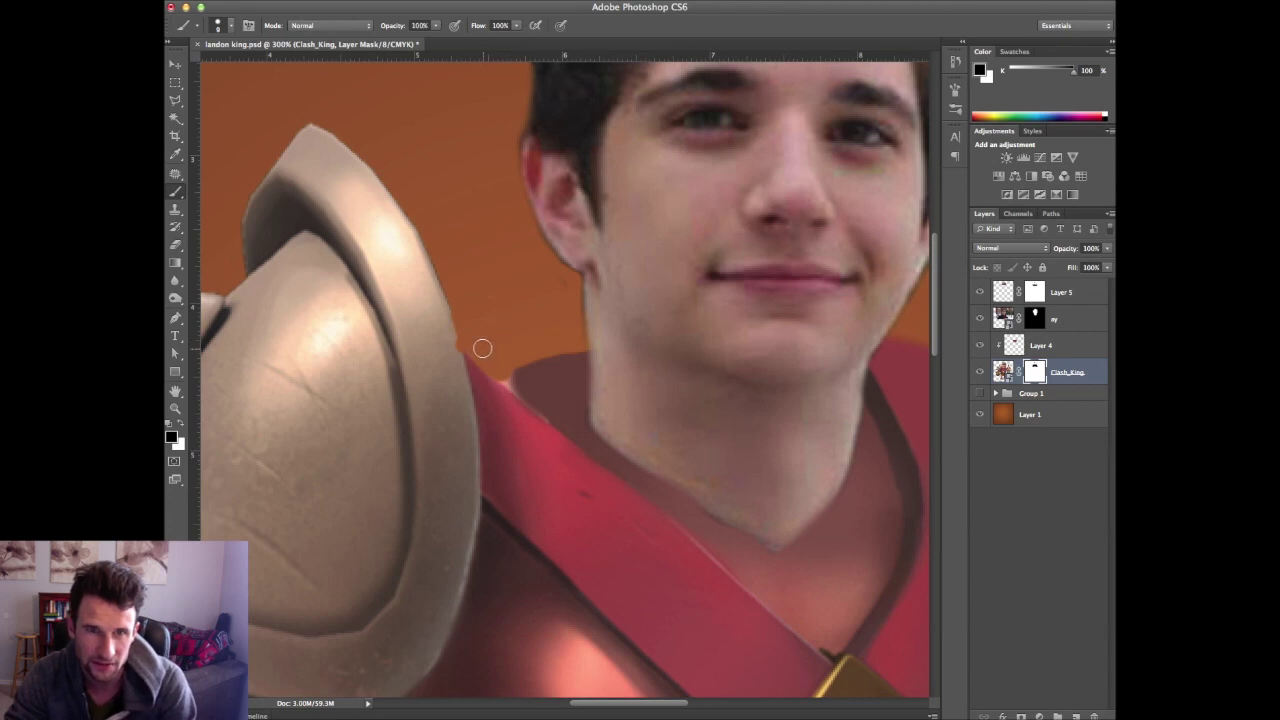
pyautogui.press('x')
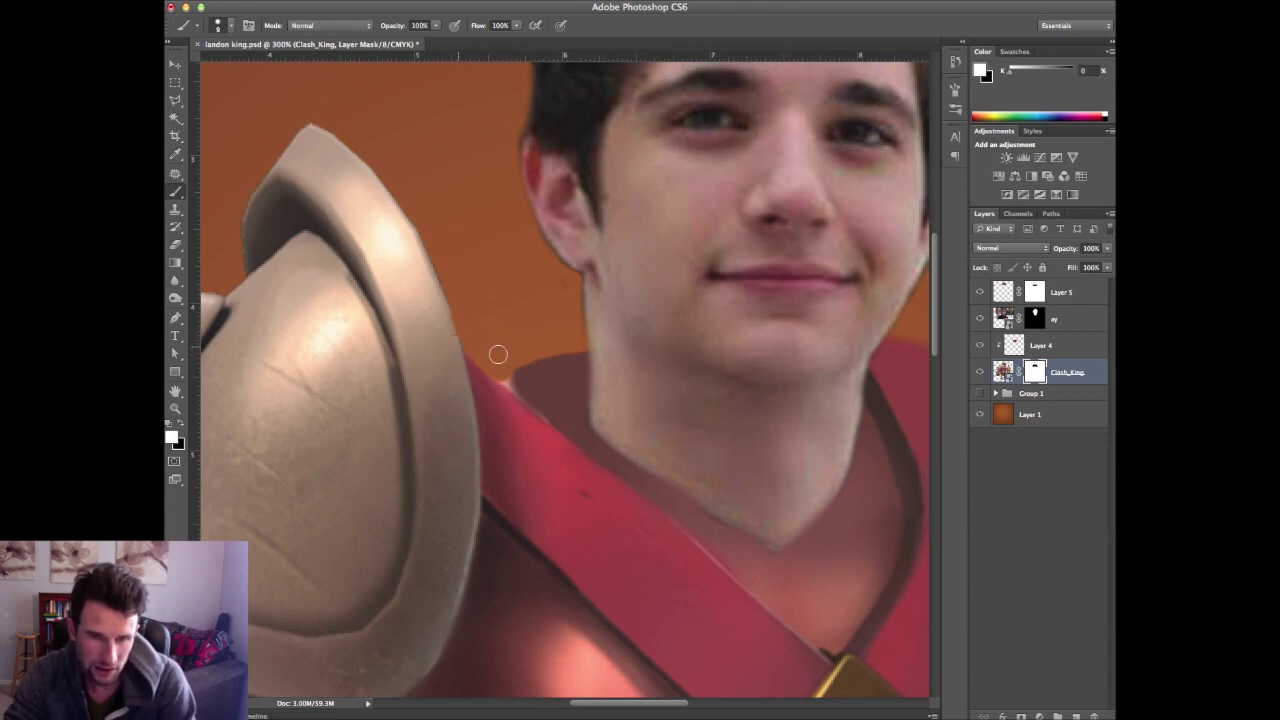
pyautogui.press('x')
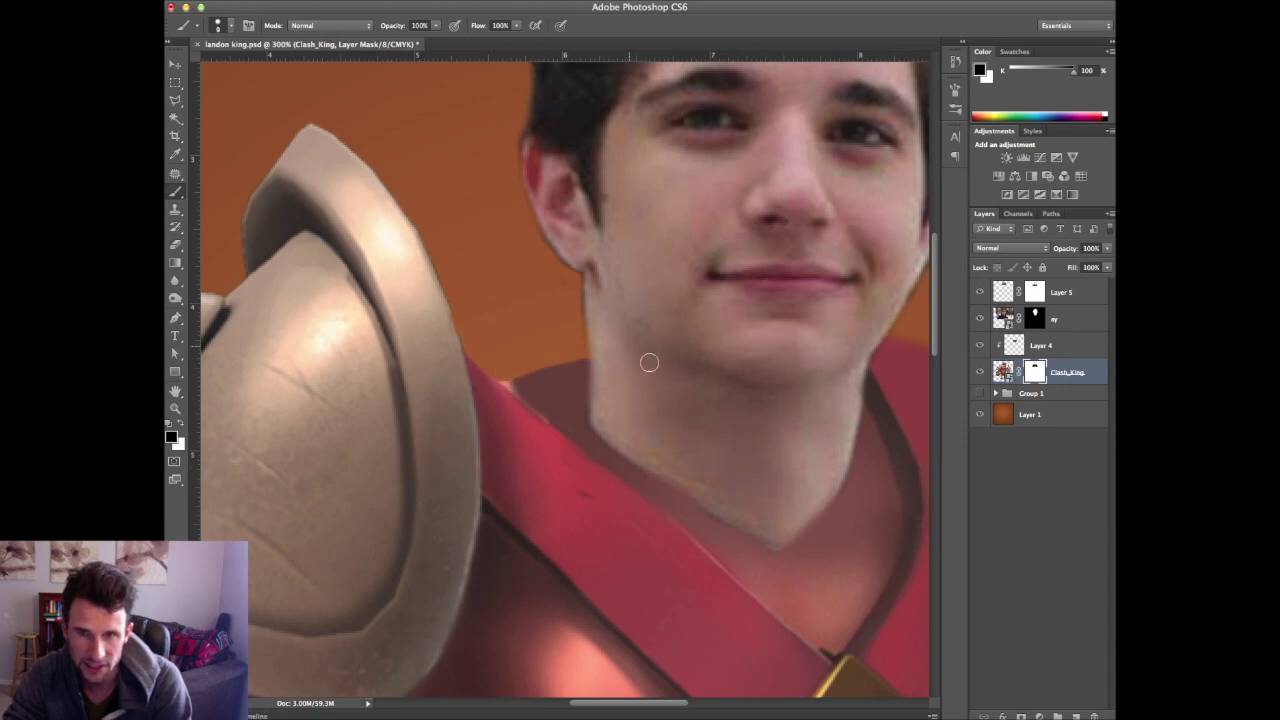
pyautogui.moveTo(869, 346); pyautogui.dragTo(714, 406)
# Add a Brightness/Contrast adjustment layer above the ay head layer and clip it to the head
pyautogui.press('super+minus')
pyautogui.press('super+minus')
pyautogui.press('super+minus')
pyautogui.press('super+minus')
pyautogui.press('super+plus')
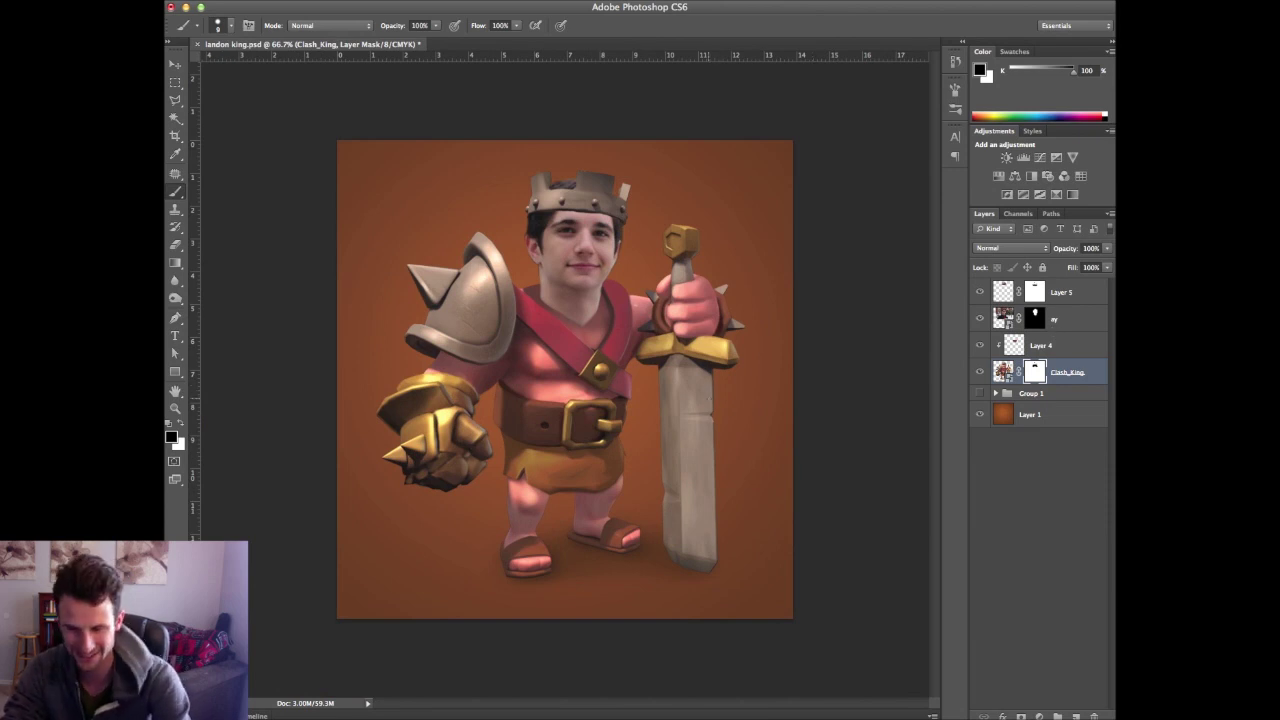
pyautogui.press('super+equal')
pyautogui.scroll(3, 575, 400)
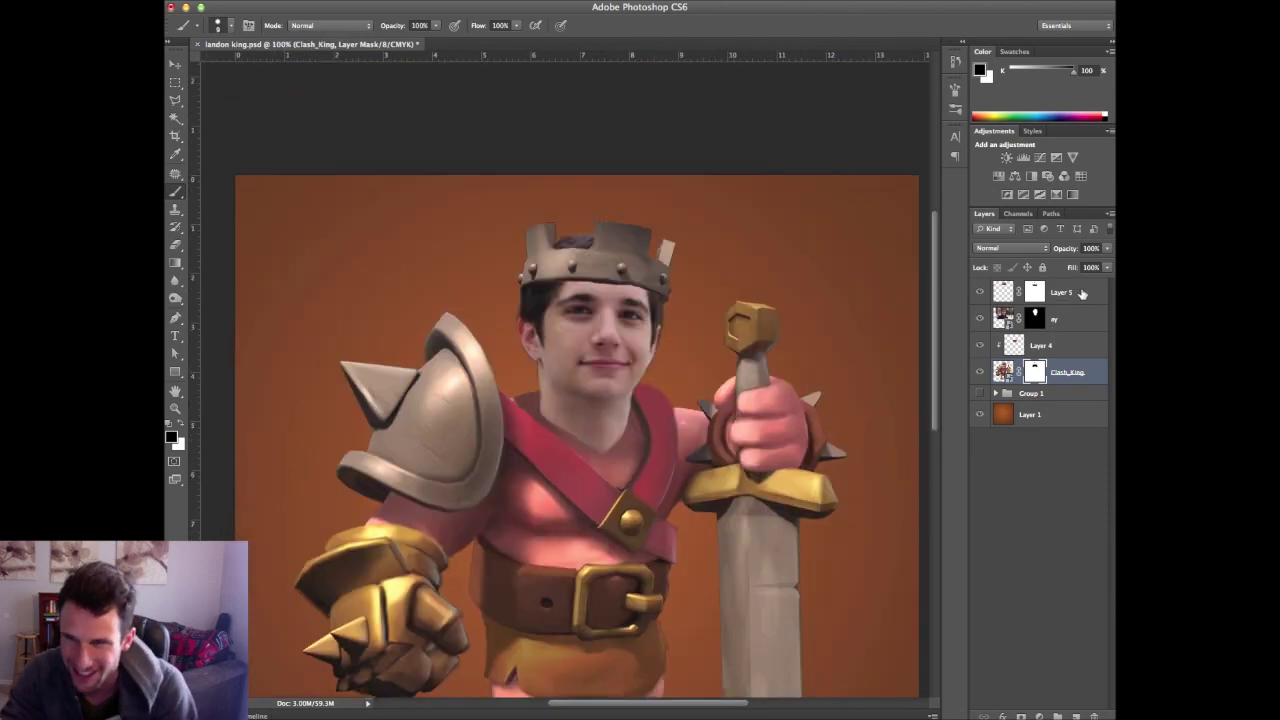
pyautogui.click(1087, 292)
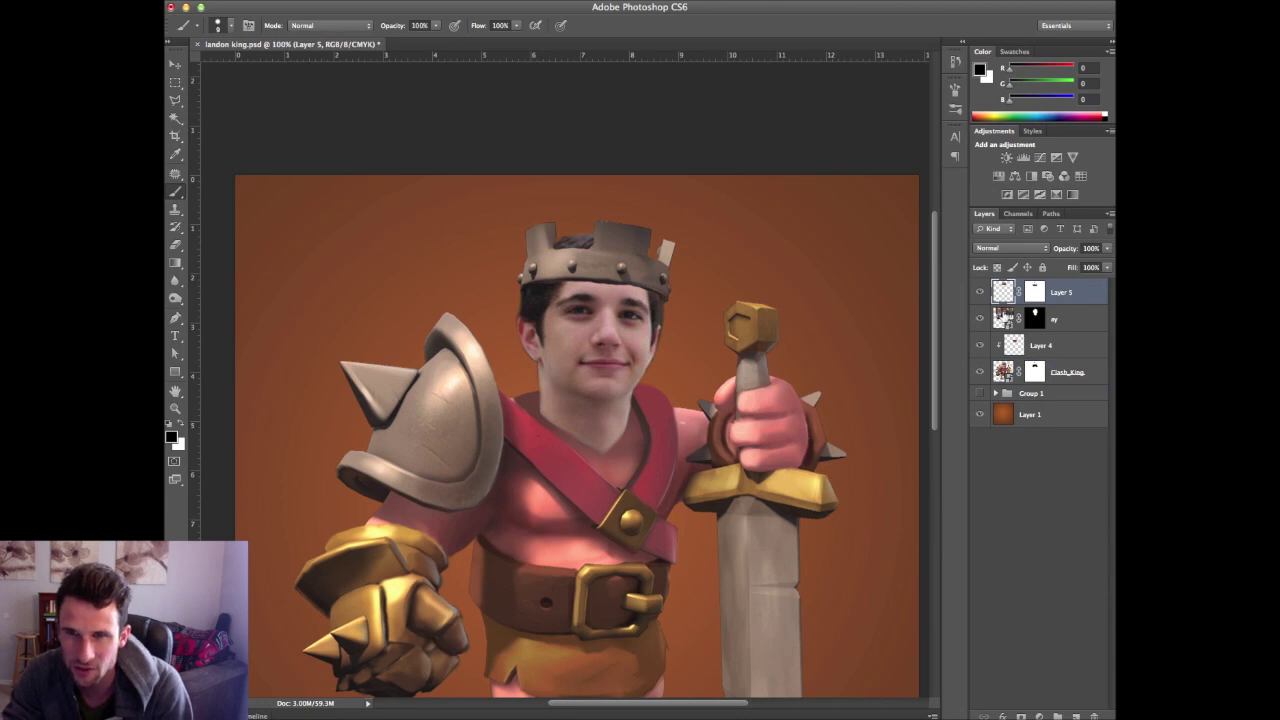
pyautogui.click(1003, 317)
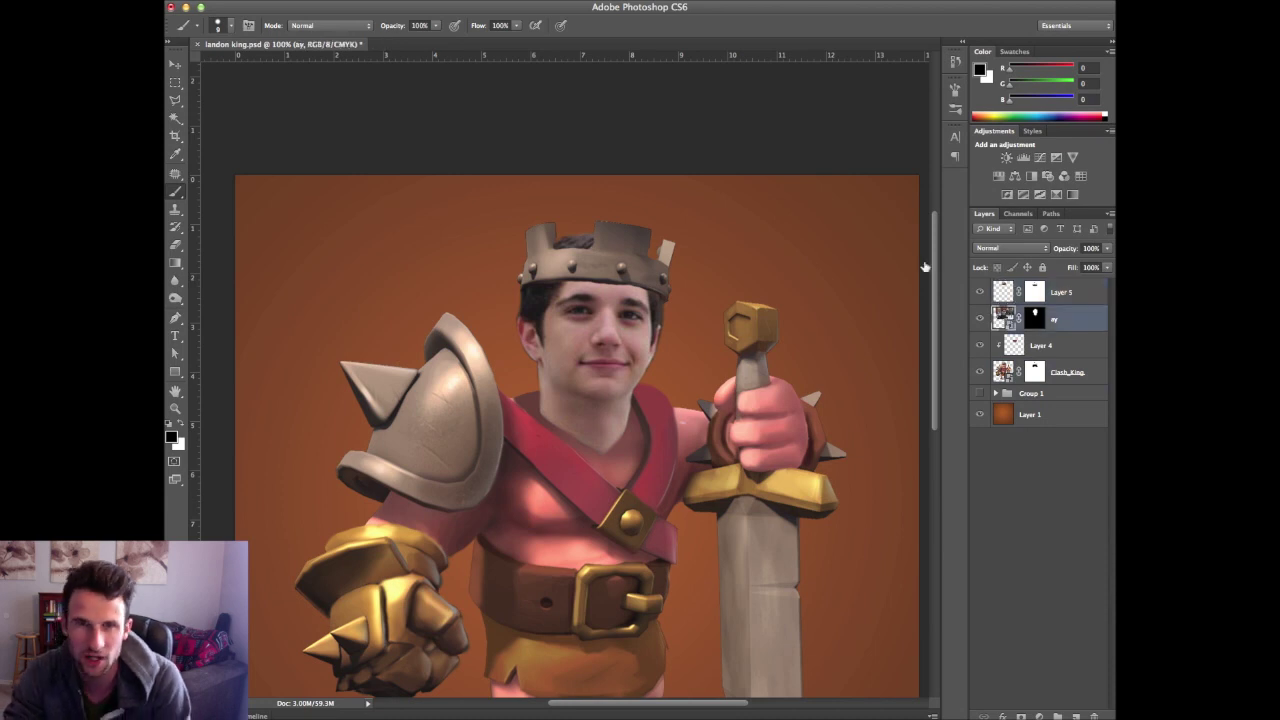
pyautogui.click(1007, 160)
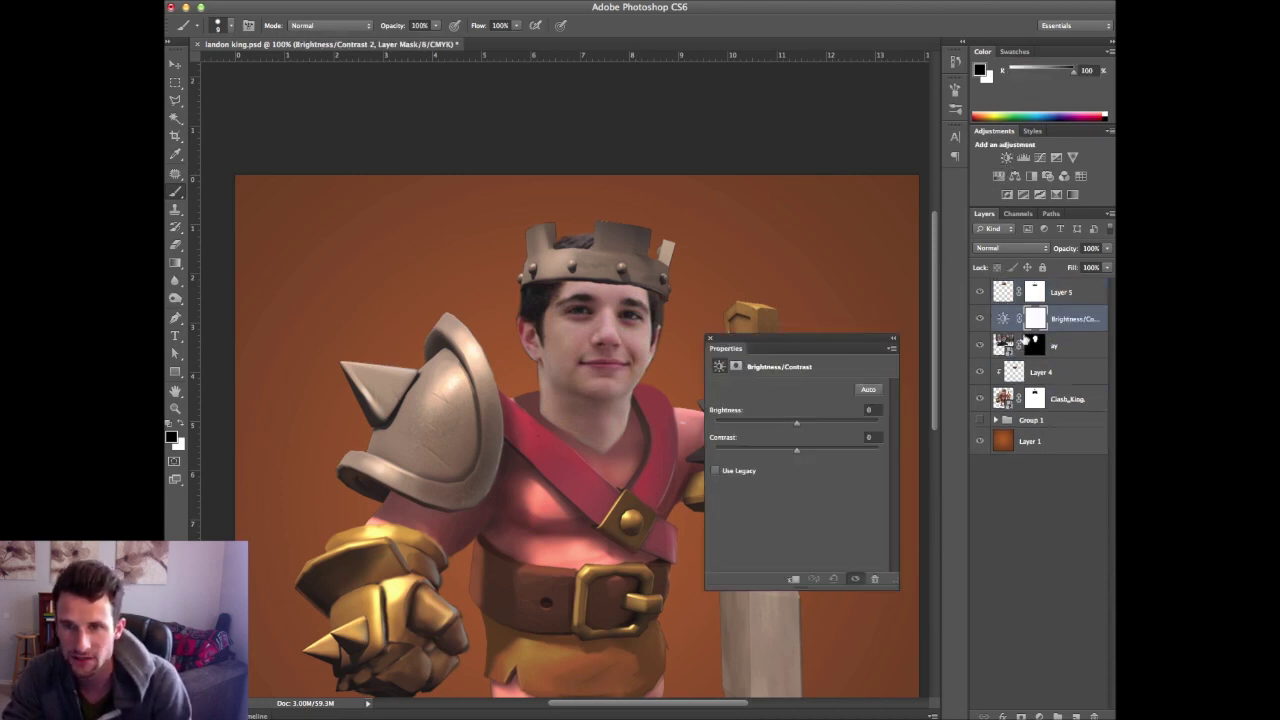
pyautogui.hotkey('ctrl', 'alt', 'g')
# Set the head's adjustment to brightness 26 and contrast 14, and close its properties
pyautogui.moveTo(822, 349); pyautogui.dragTo(872, 350)
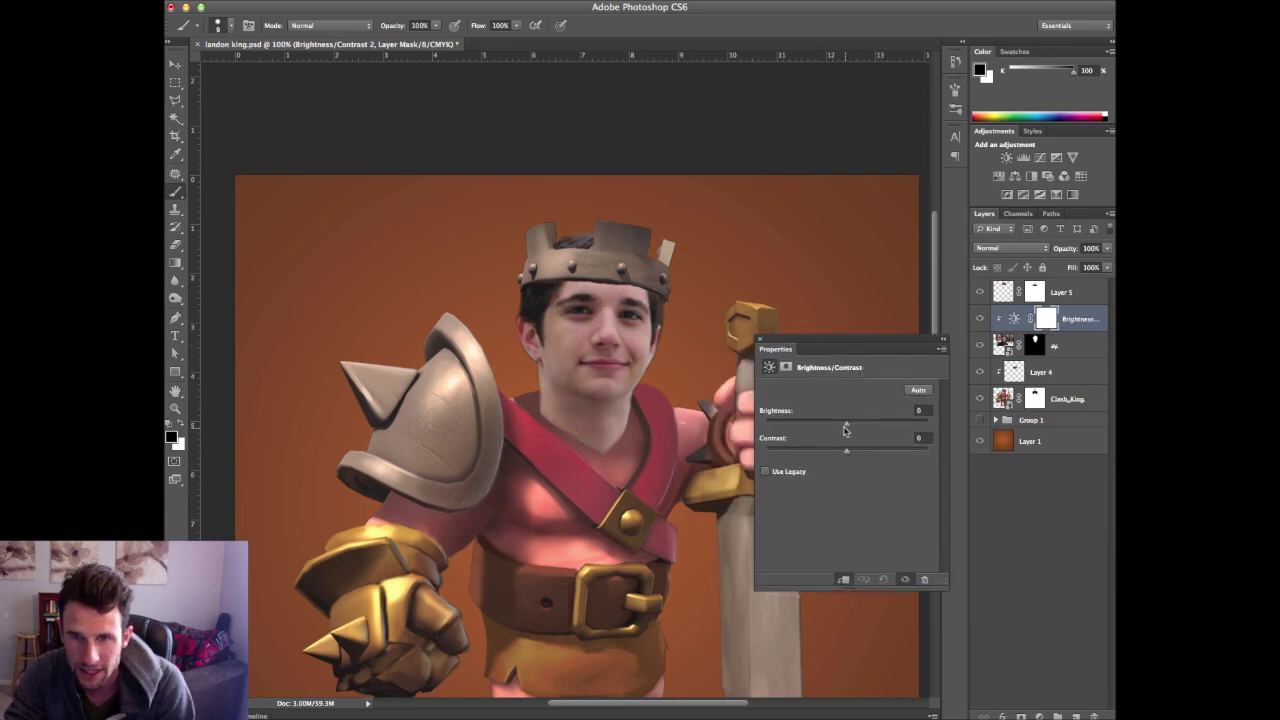
pyautogui.moveTo(852, 429); pyautogui.dragTo(860, 428)
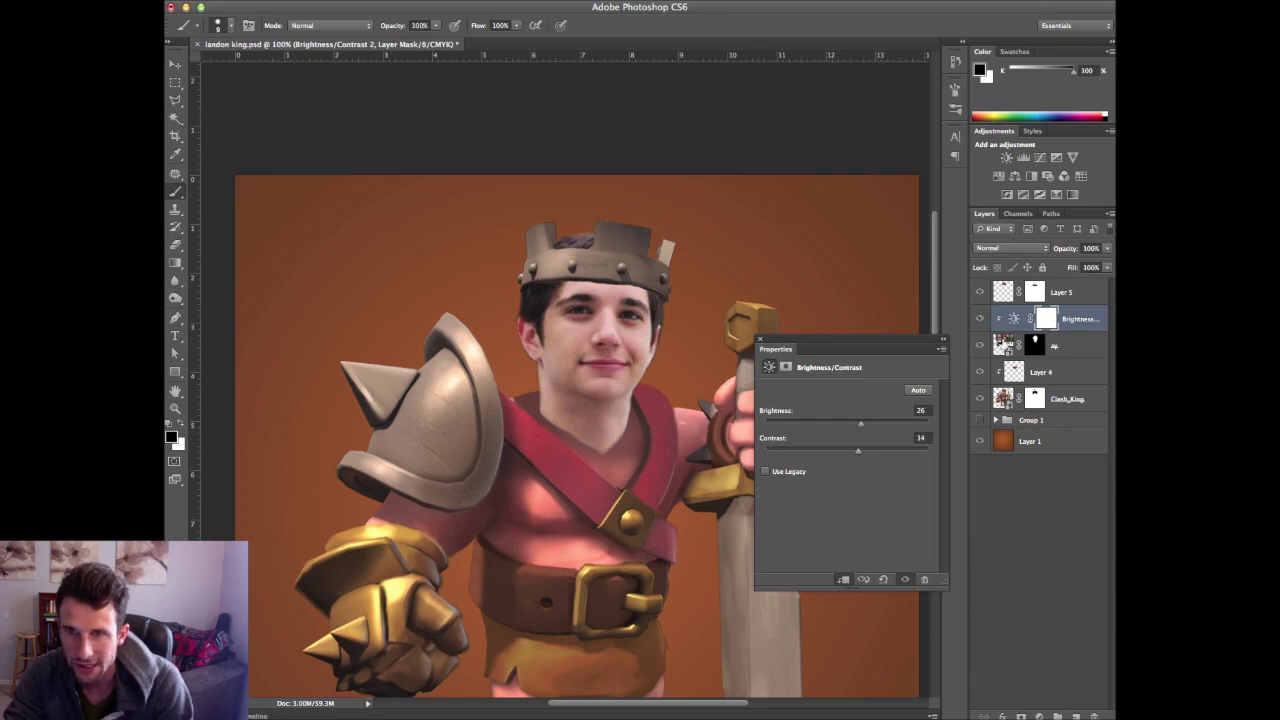
pyautogui.click(1003, 343)
pyautogui.click(760, 339)
# Soften the lower neck edge on the ay layer's mask by painting black with a soft size 30 brush
pyautogui.click(1033, 345)
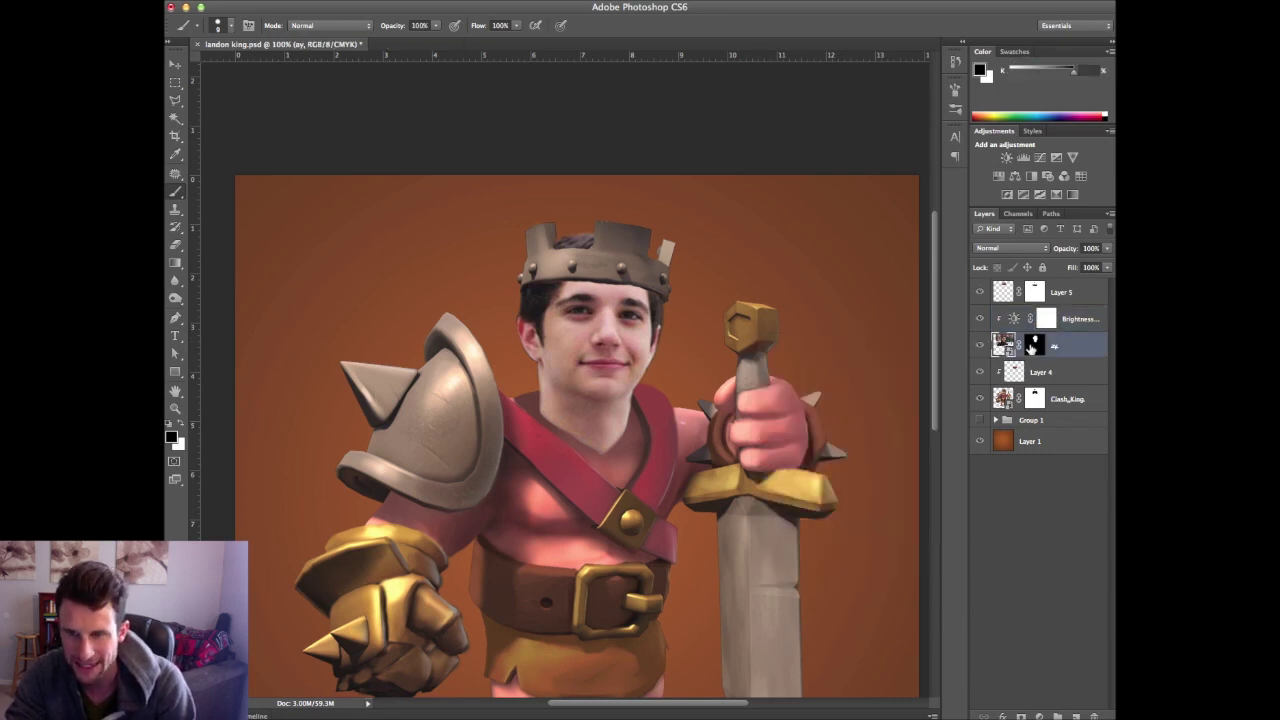
pyautogui.hotkey('ctrl', '+')
pyautogui.hotkey('ctrl', '+')
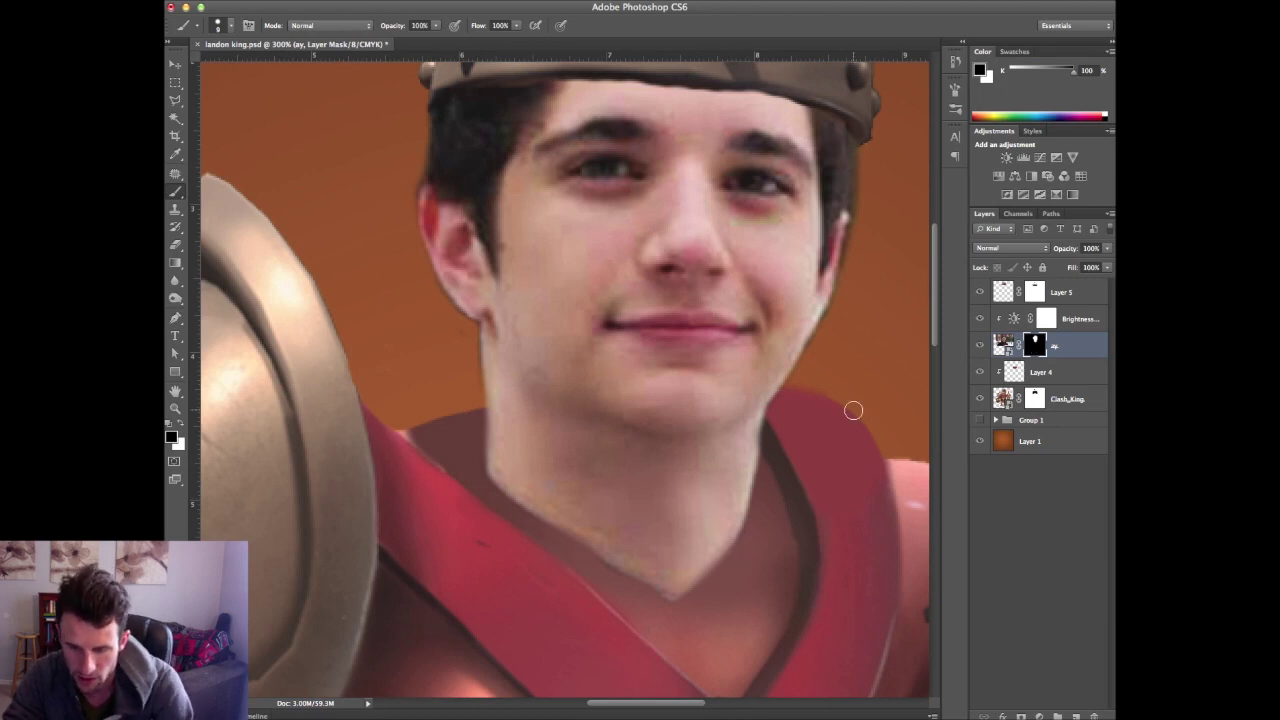
pyautogui.press('p')
pyautogui.press('b')
pyautogui.press(']')
pyautogui.press(']')
pyautogui.press(']')
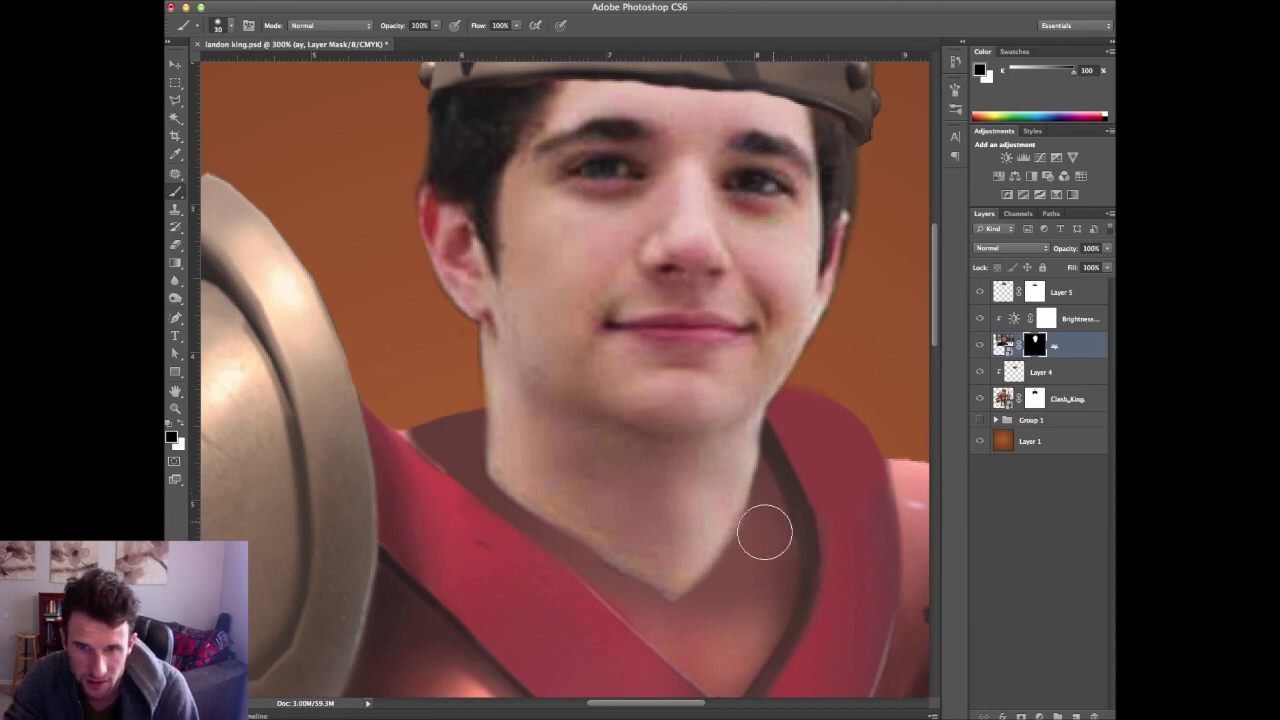
pyautogui.moveTo(765, 532)
pyautogui.mouseDown()
pyautogui.moveTo(695, 617)
pyautogui.moveTo(662, 621)
pyautogui.moveTo(611, 606)
pyautogui.moveTo(491, 527)
pyautogui.moveTo(476, 498)
pyautogui.moveTo(577, 567)
pyautogui.moveTo(478, 508)
pyautogui.moveTo(712, 585)
pyautogui.moveTo(786, 486)
pyautogui.mouseUp()
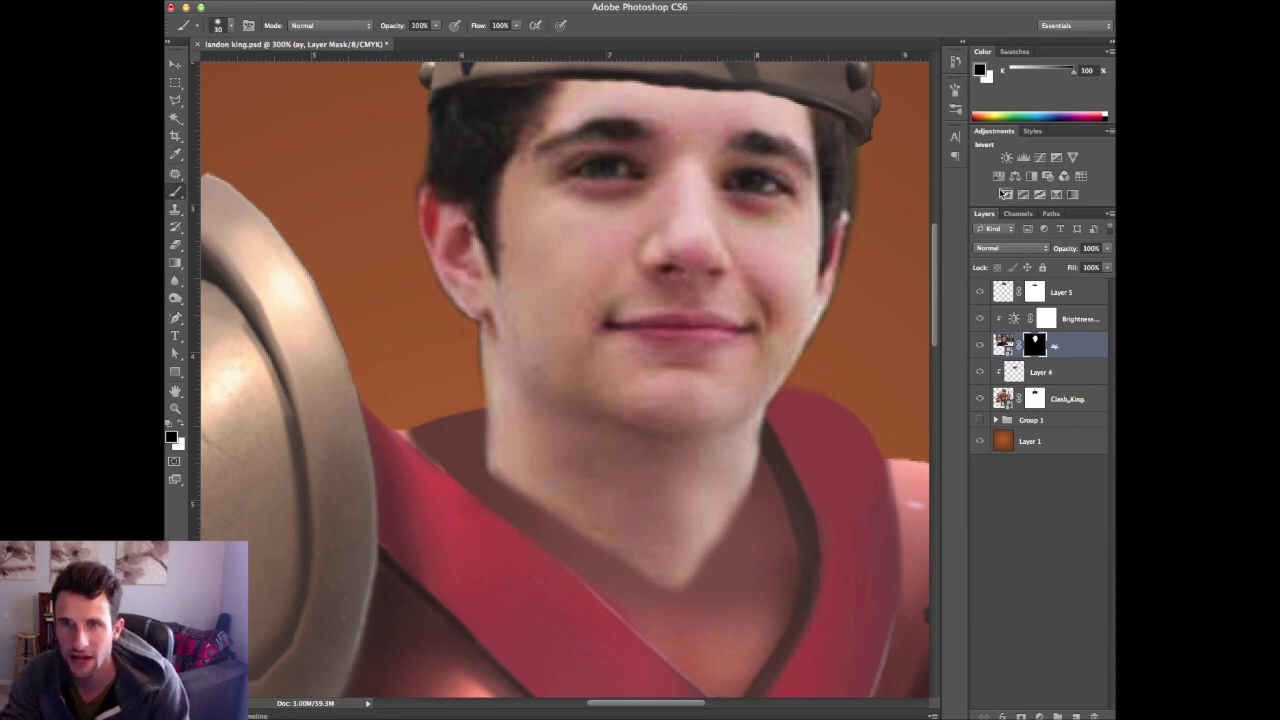
# Add a colorized Hue/Saturation adjustment clipped to the head, with hue 14 and saturation 34, and close its properties
pyautogui.click(998, 176)
pyautogui.press('super+1')
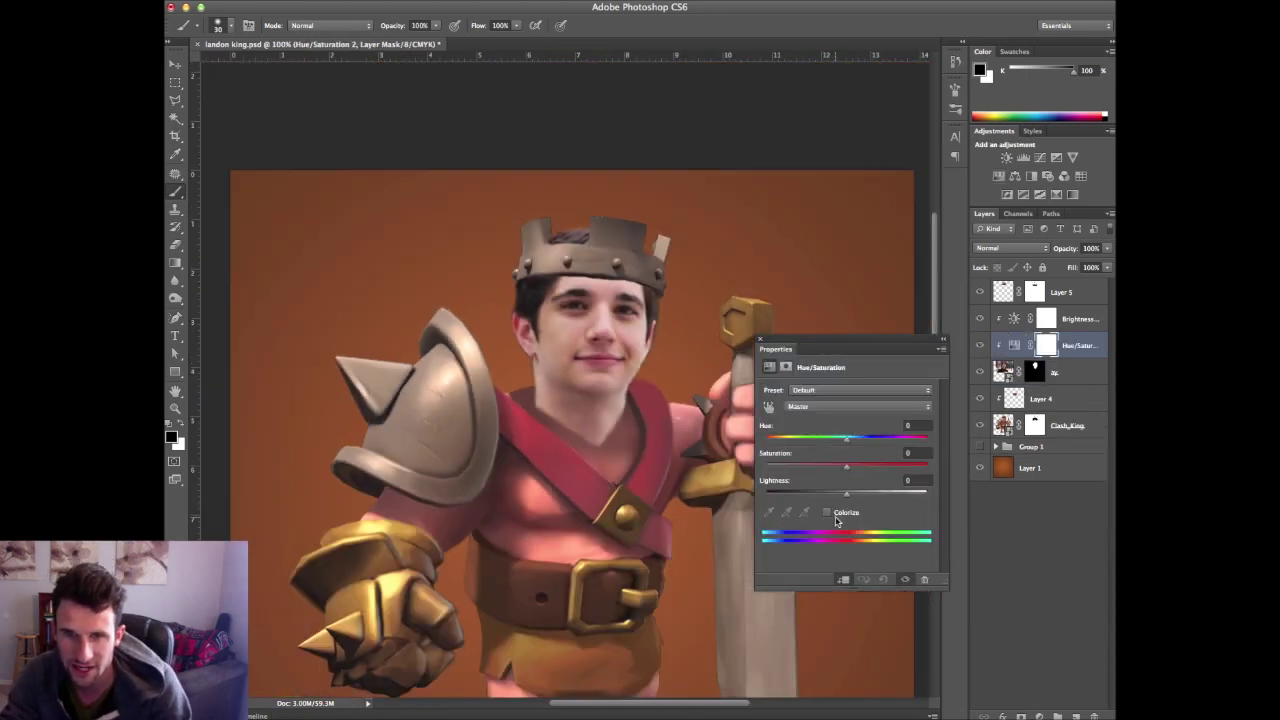
pyautogui.click(827, 512)
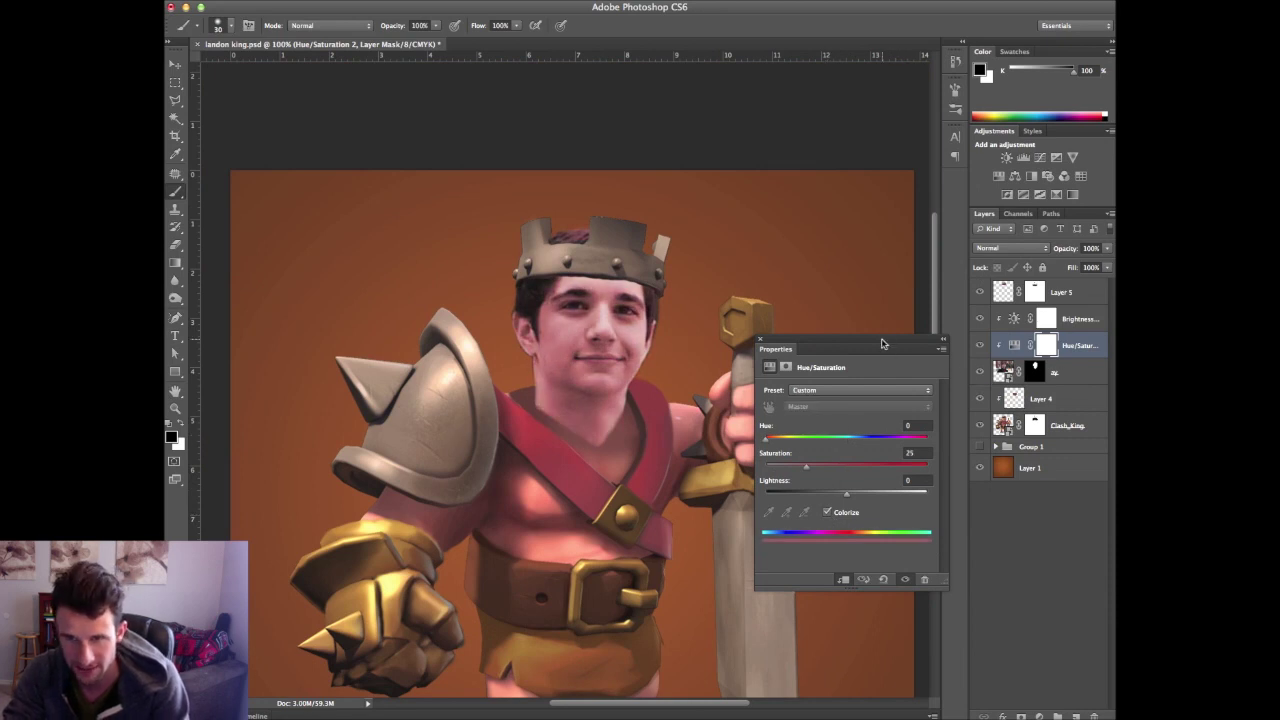
pyautogui.moveTo(882, 343); pyautogui.dragTo(921, 351)
pyautogui.moveTo(804, 450); pyautogui.dragTo(819, 450)
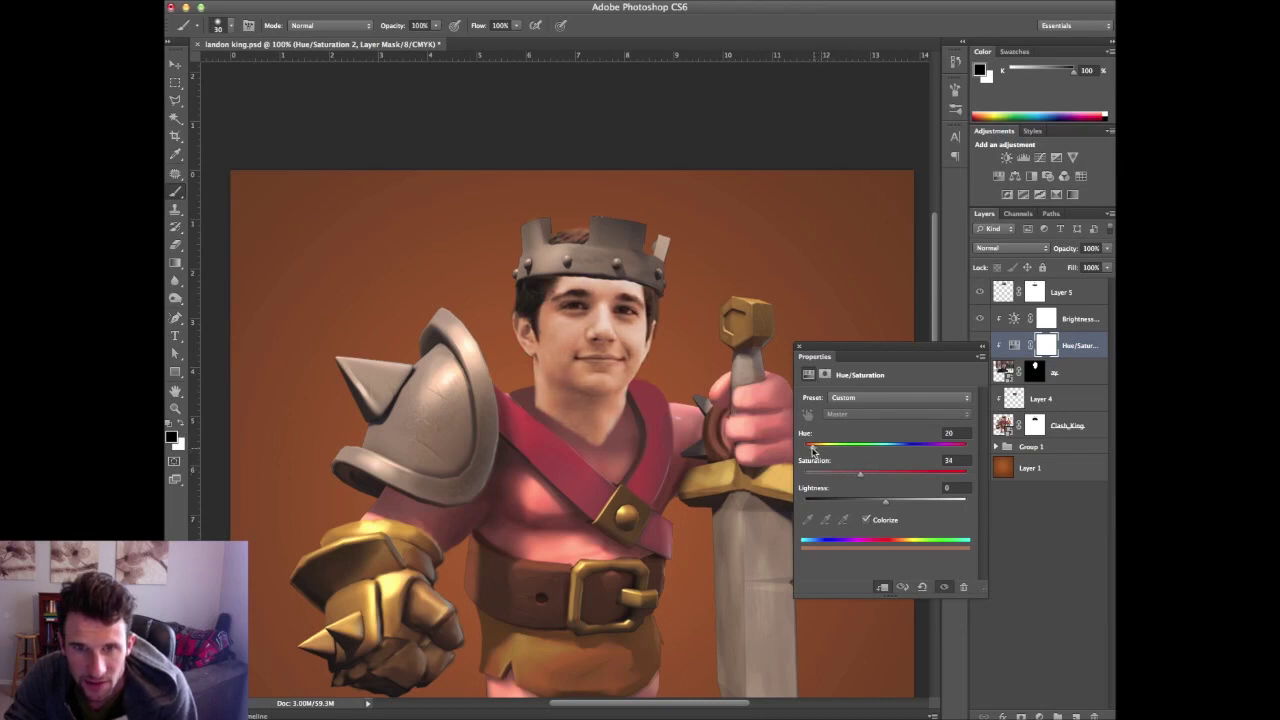
pyautogui.moveTo(812, 450); pyautogui.dragTo(810, 453)
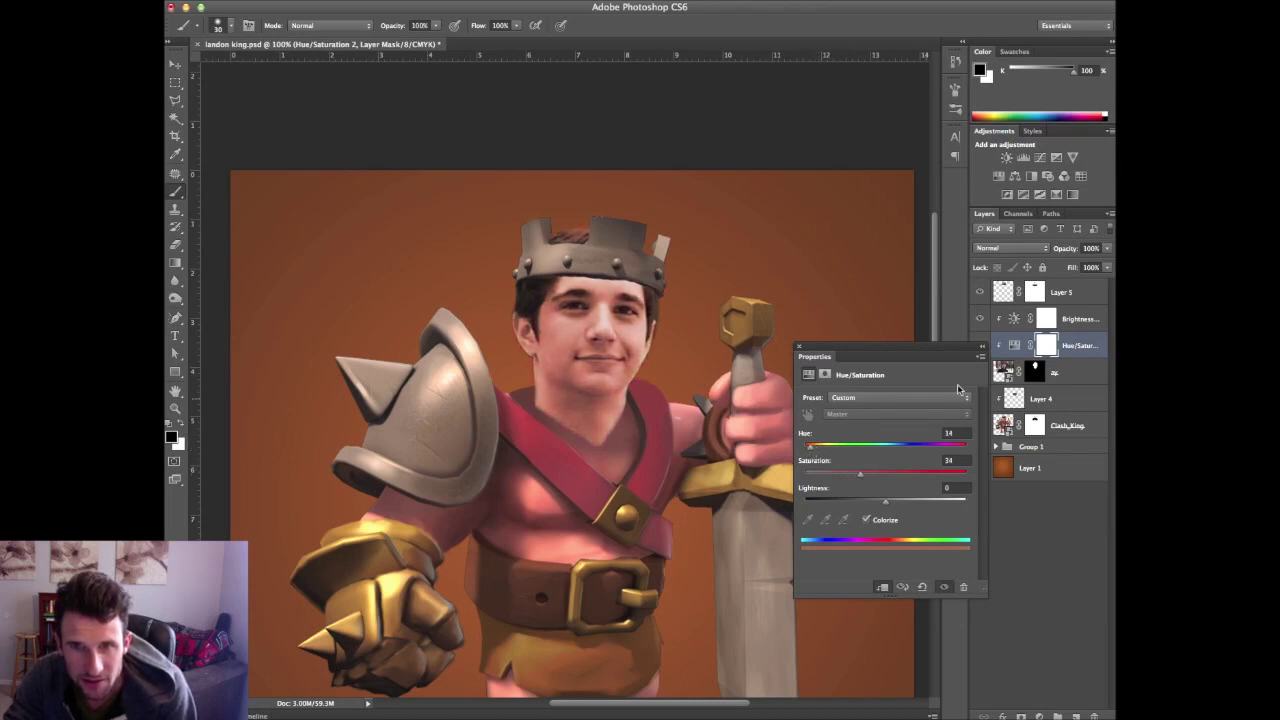
pyautogui.click(982, 346)
pyautogui.press('Return')
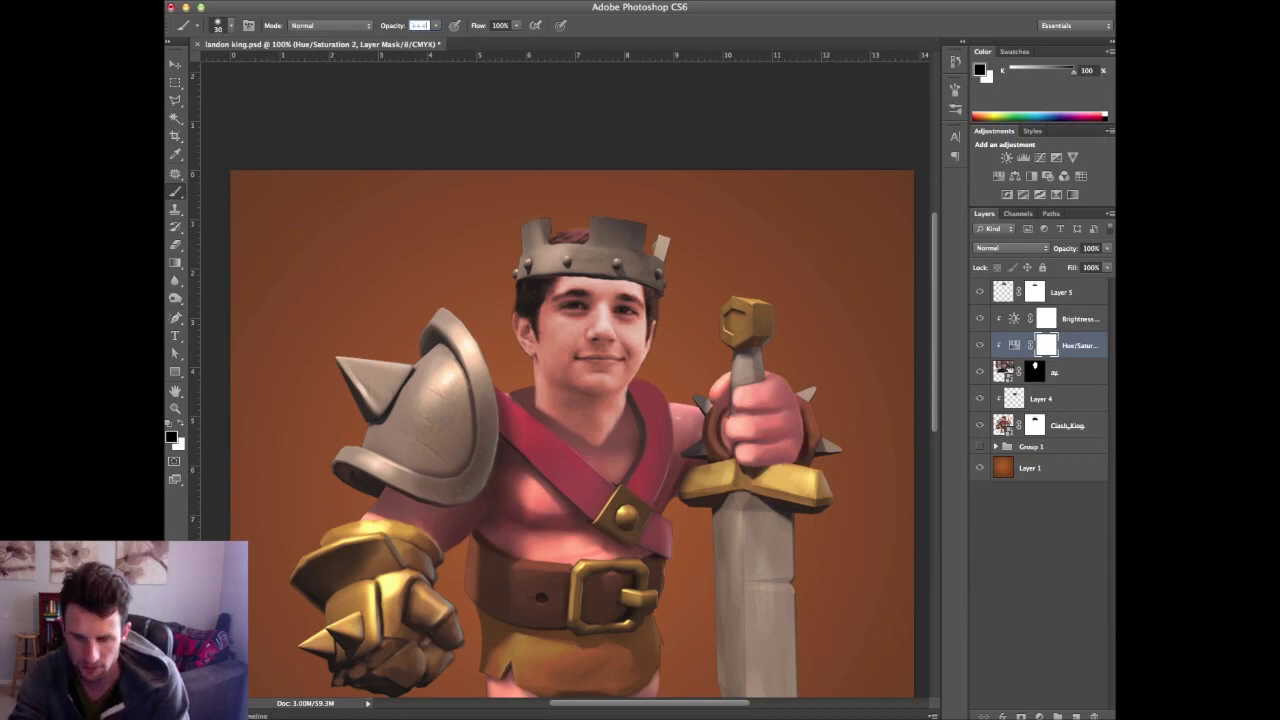
pyautogui.press('Return')
pyautogui.press('Return')
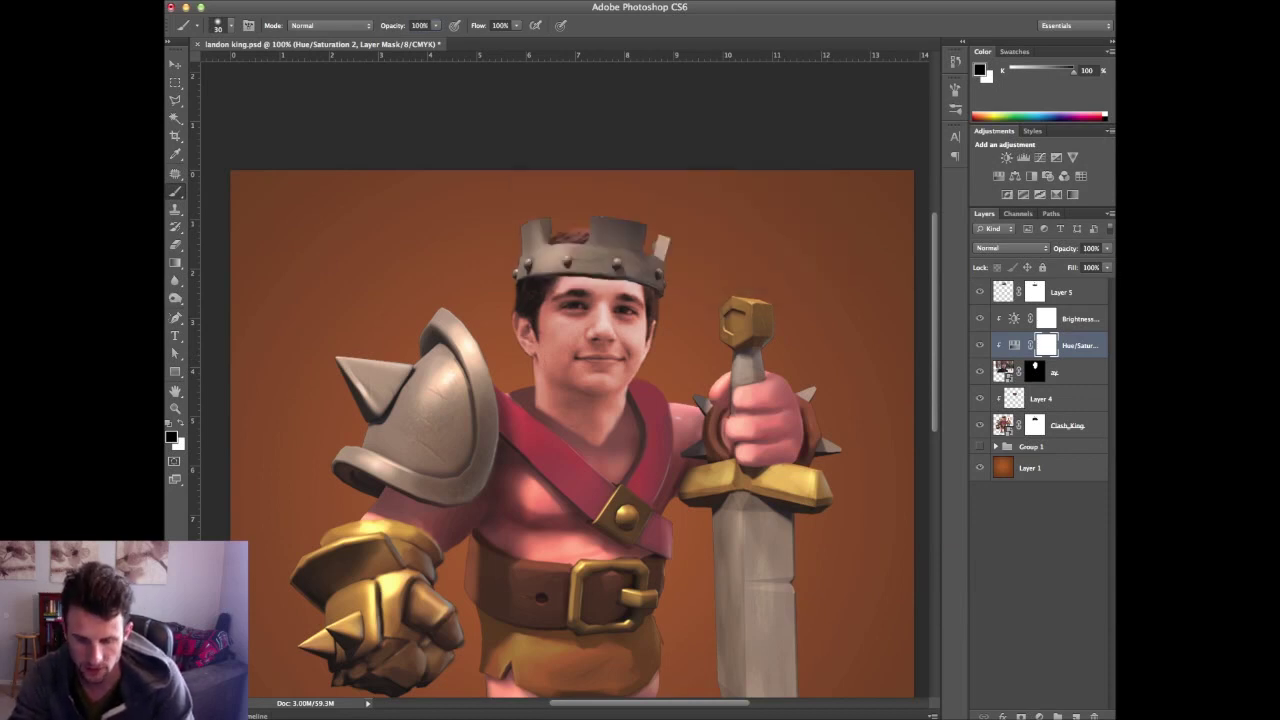
# Cycle through the blend modes for the head's Hue/Saturation layer and set it to Soft Light
pyautogui.press('v')
pyautogui.hotkey('shift', '+')
pyautogui.hotkey('shift', '+')
pyautogui.hotkey('shift', '+')
pyautogui.hotkey('shift', '+')
pyautogui.hotkey('shift', '+')
pyautogui.hotkey('shift', '+')
pyautogui.hotkey('shift', '+')
pyautogui.hotkey('shift', '+')
pyautogui.hotkey('shift', '+')
pyautogui.hotkey('shift', '+')
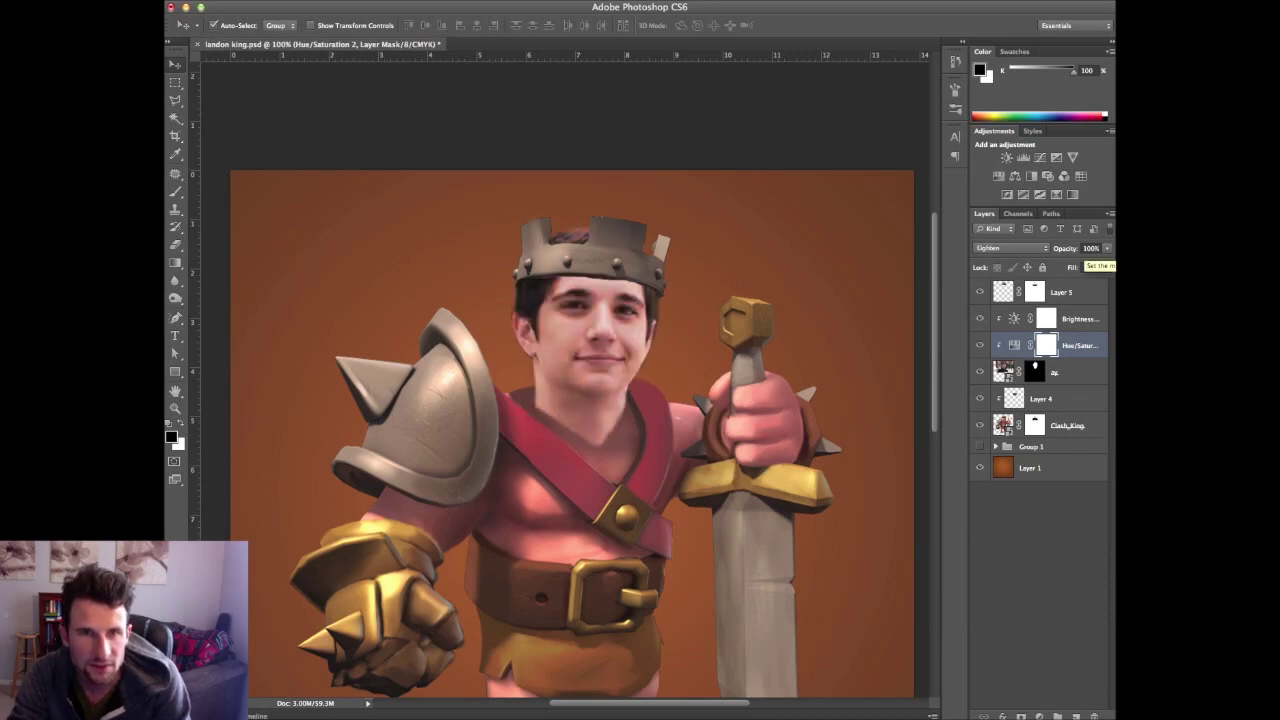
pyautogui.hotkey('shift', '+')
pyautogui.hotkey('shift', '+')
pyautogui.hotkey('shift', '+')
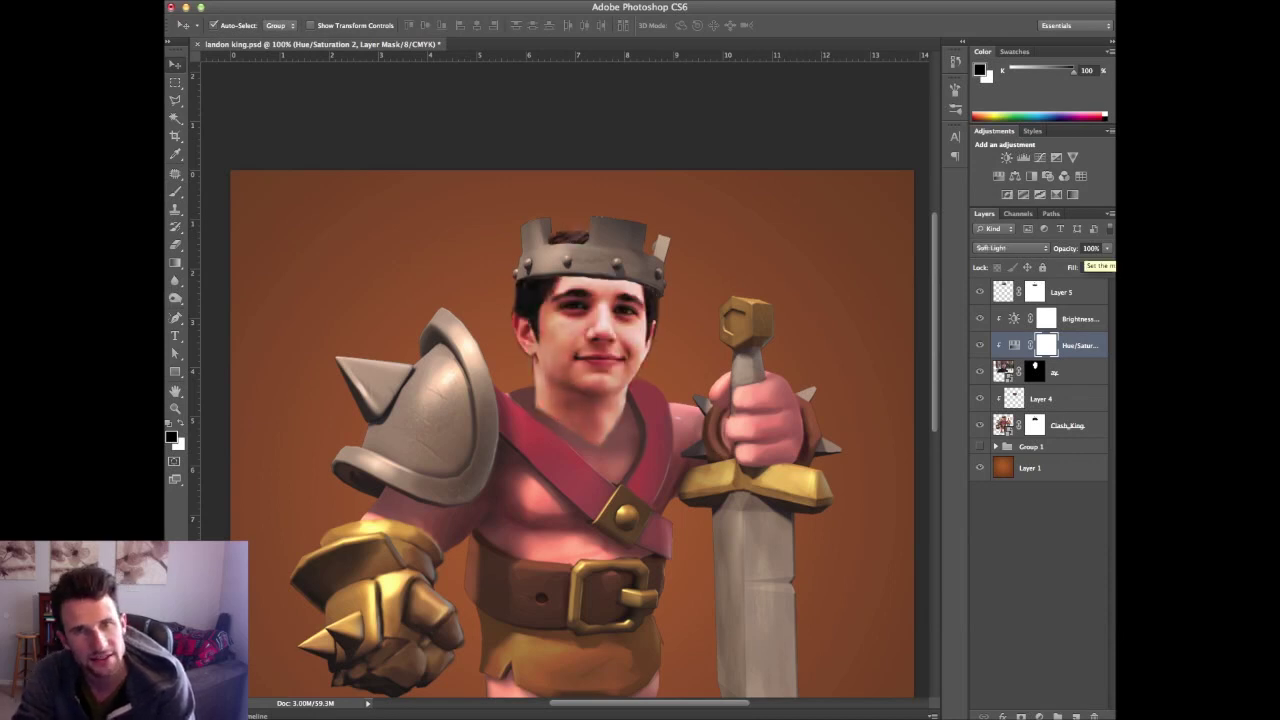
pyautogui.hotkey('shift', '-')
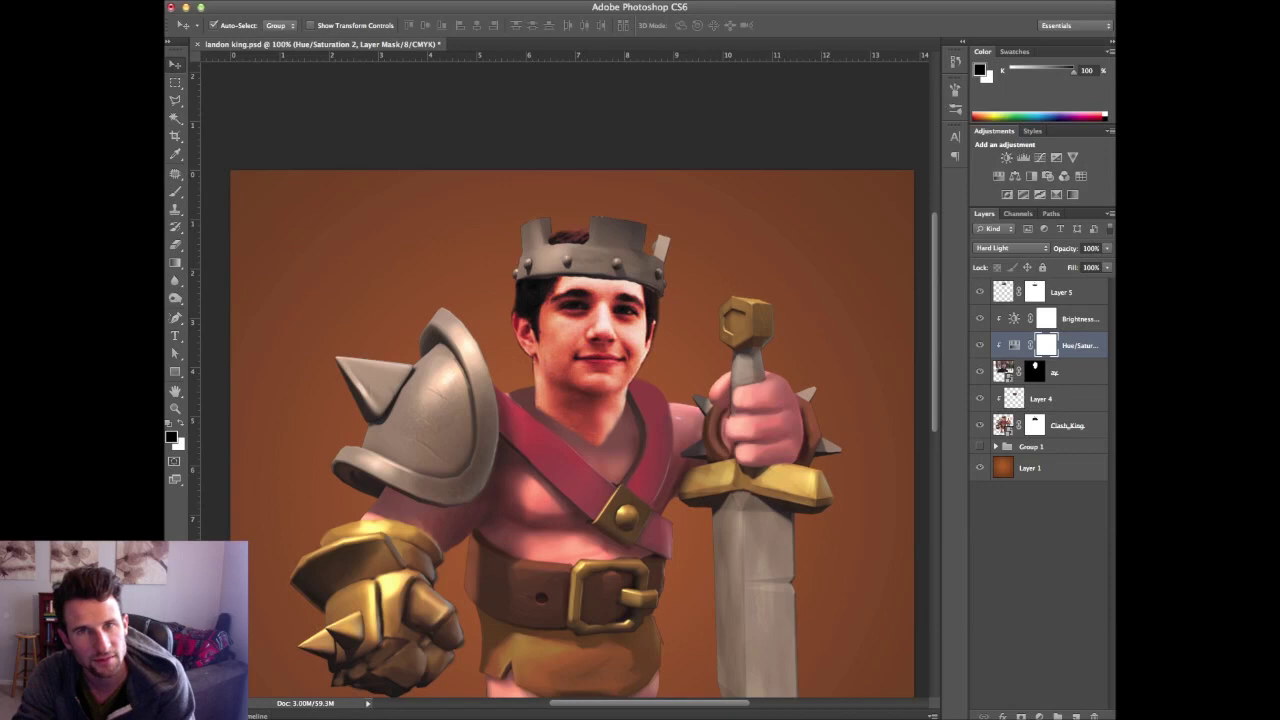
pyautogui.hotkey('shift', '-')
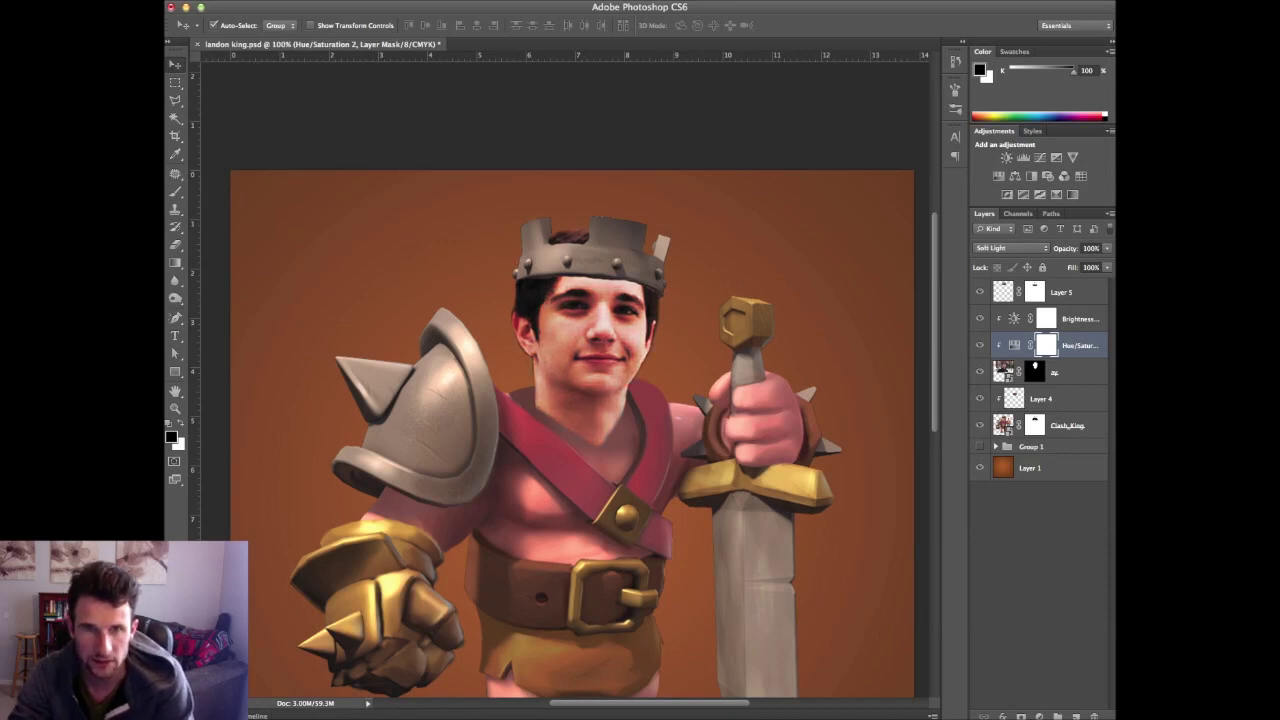
# Set the Hue/Saturation layer's opacity to 50%
pyautogui.click(1089, 248)
pyautogui.write('5')
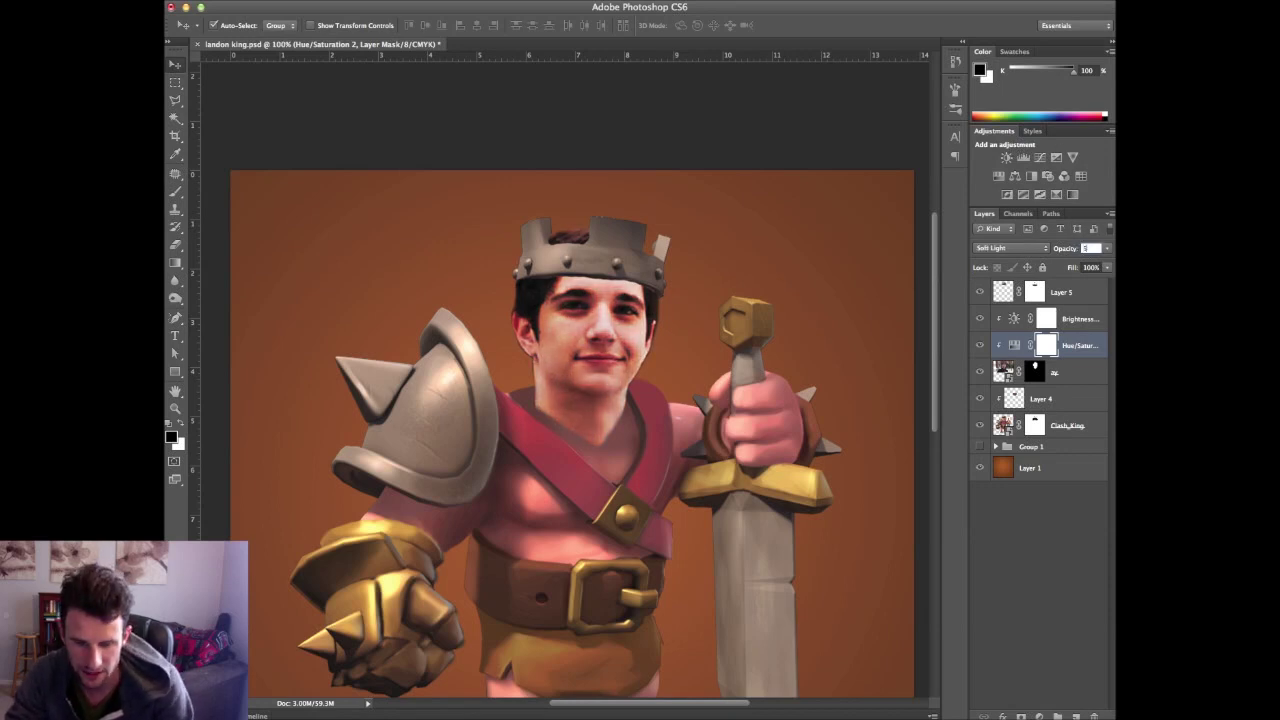
pyautogui.write('0')
pyautogui.press('Return')
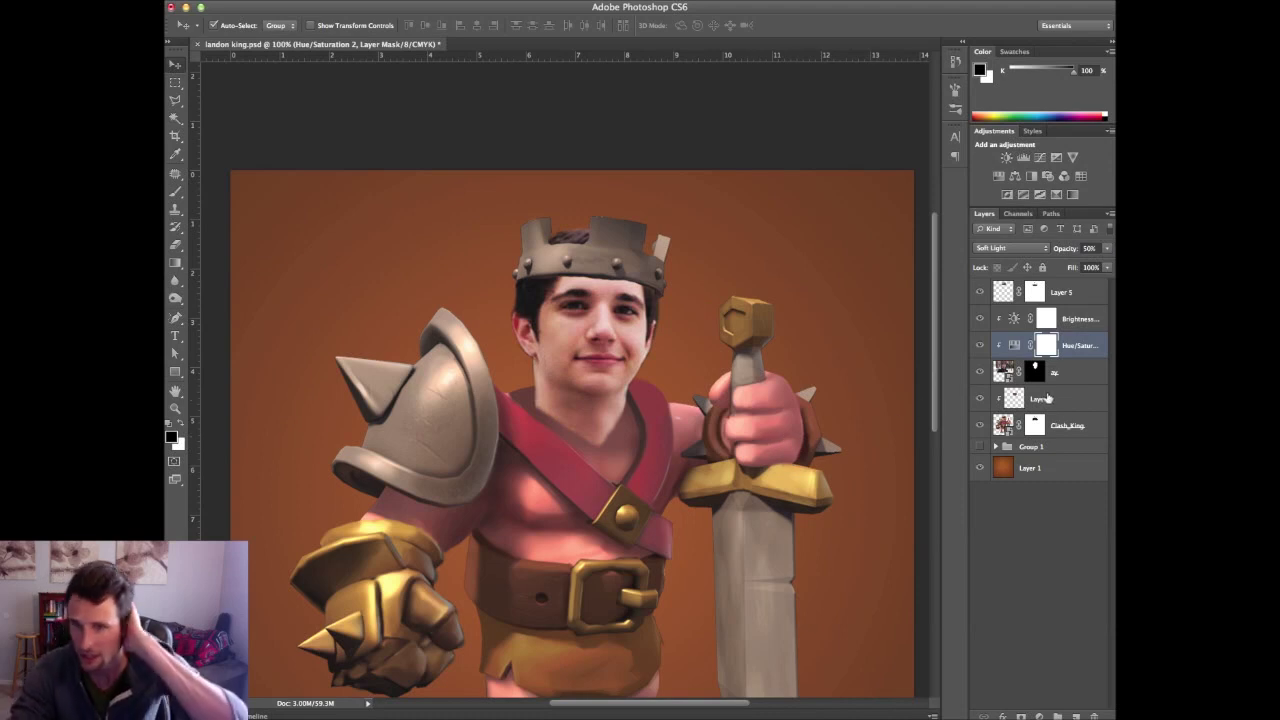
# Add a clipped Levels adjustment above the head's Hue/Saturation layer, brighten the midtones slightly, and close its properties
pyautogui.click(1023, 158)
pyautogui.moveTo(896, 496); pyautogui.dragTo(884, 502)
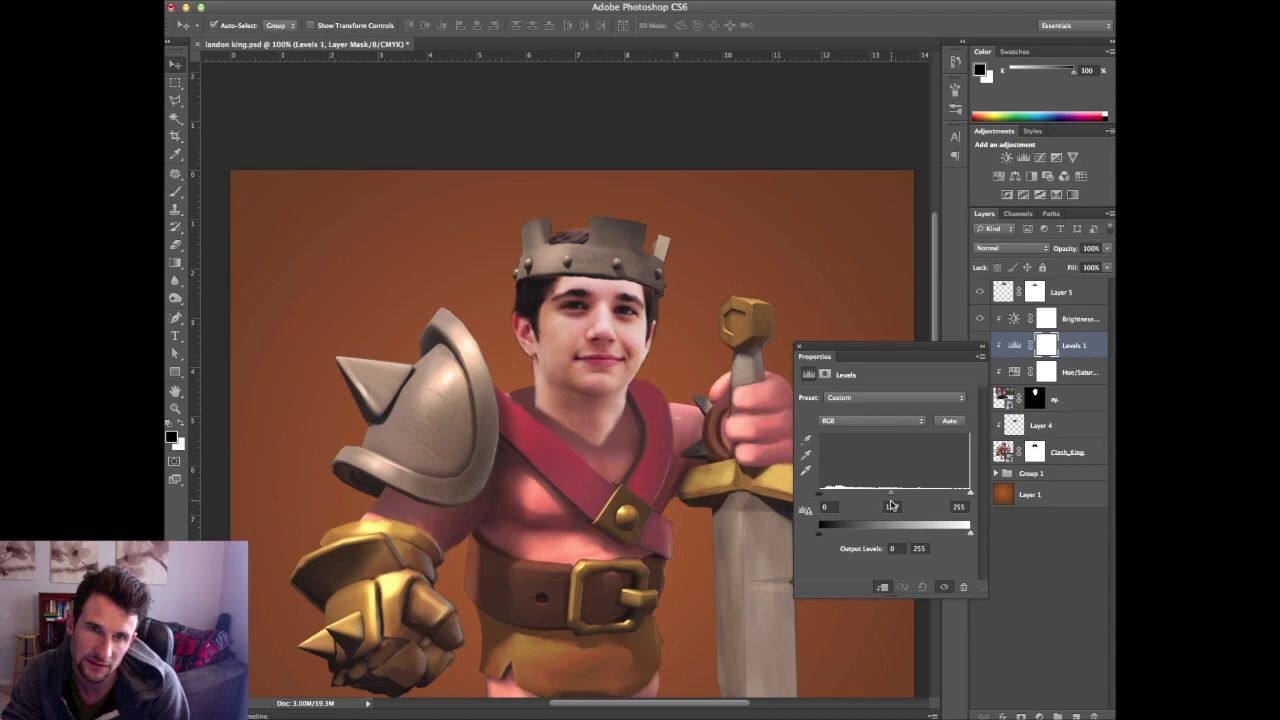
pyautogui.click(799, 346)
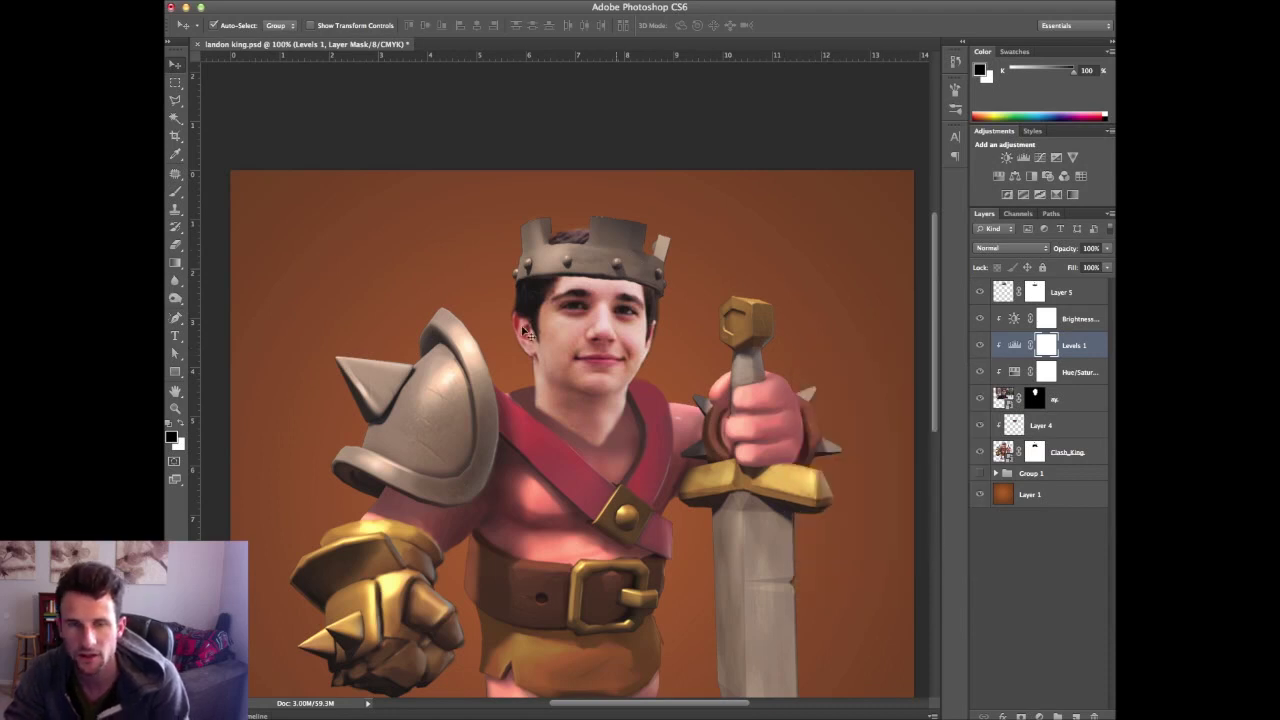
# Compare the head with its Brightness/Contrast and Hue/Saturation adjustments switched off and on, and examine the whole figure
pyautogui.click(1066, 372)
pyautogui.click(979, 319)
pyautogui.click(979, 319)
pyautogui.click(980, 372)
pyautogui.click(980, 372)
pyautogui.press('b')
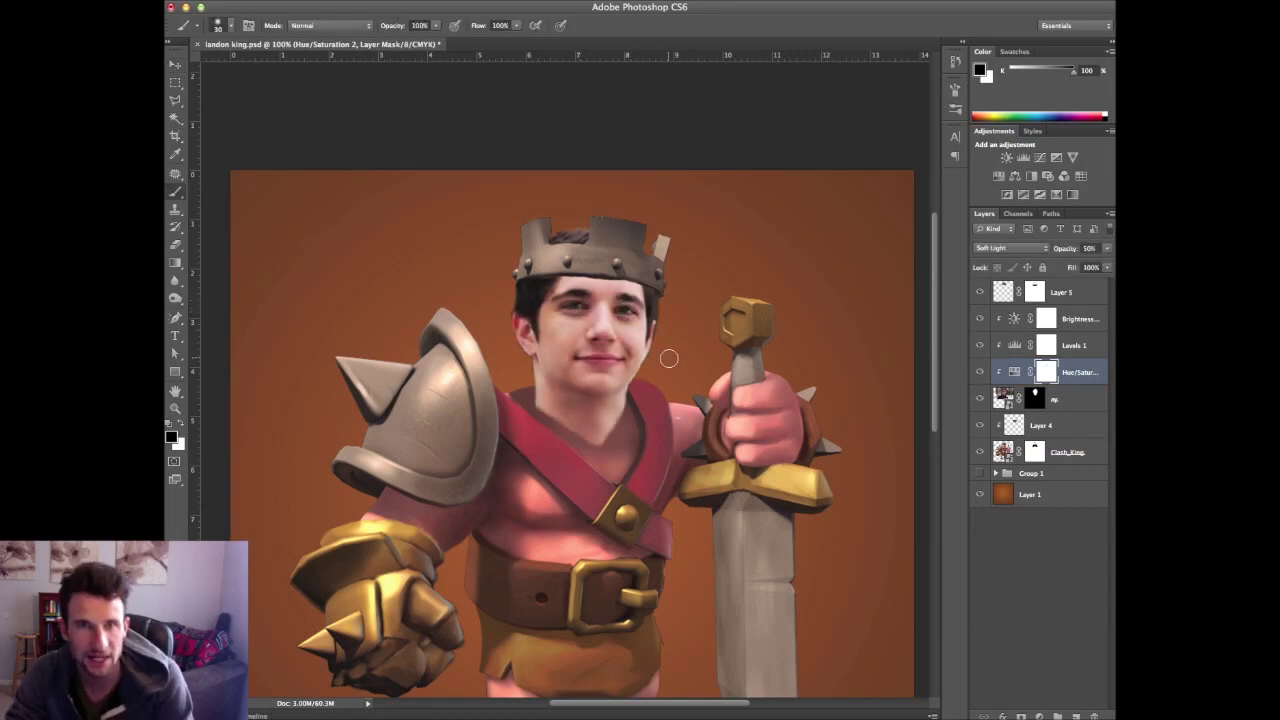
pyautogui.press('super+minus')
pyautogui.press('super+minus')
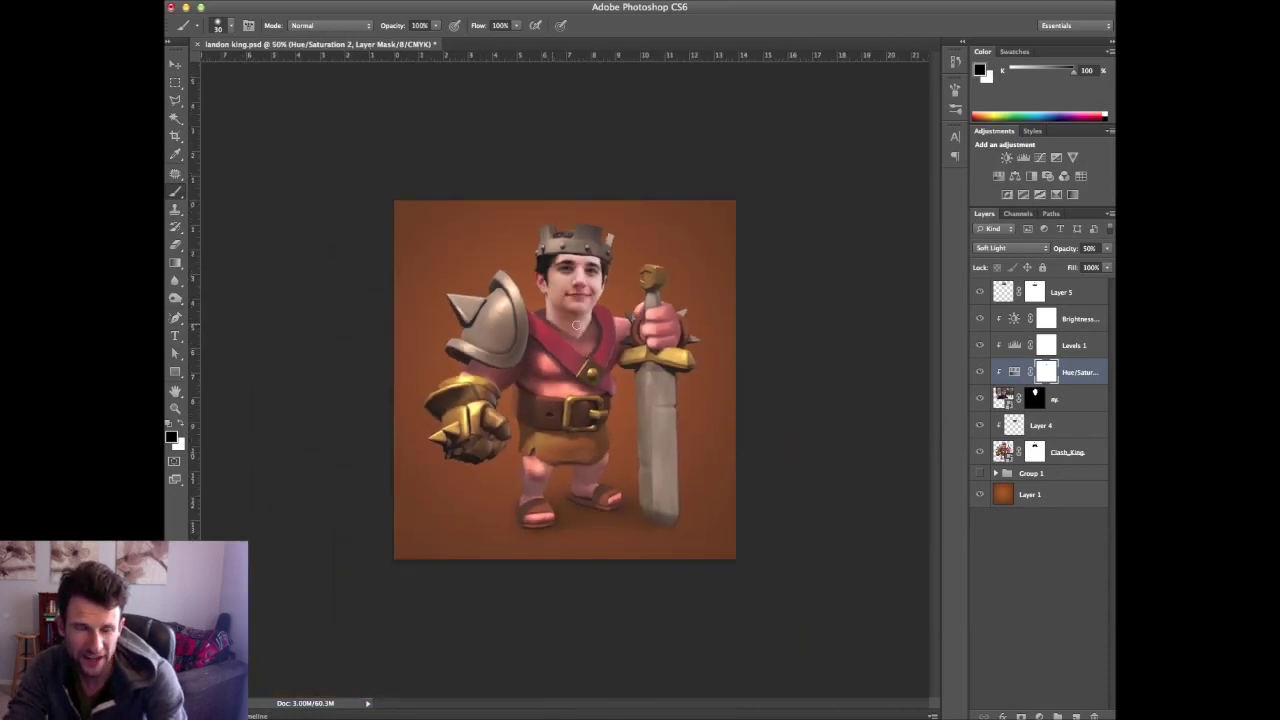
pyautogui.press('super+plus')
pyautogui.press('super+plus')
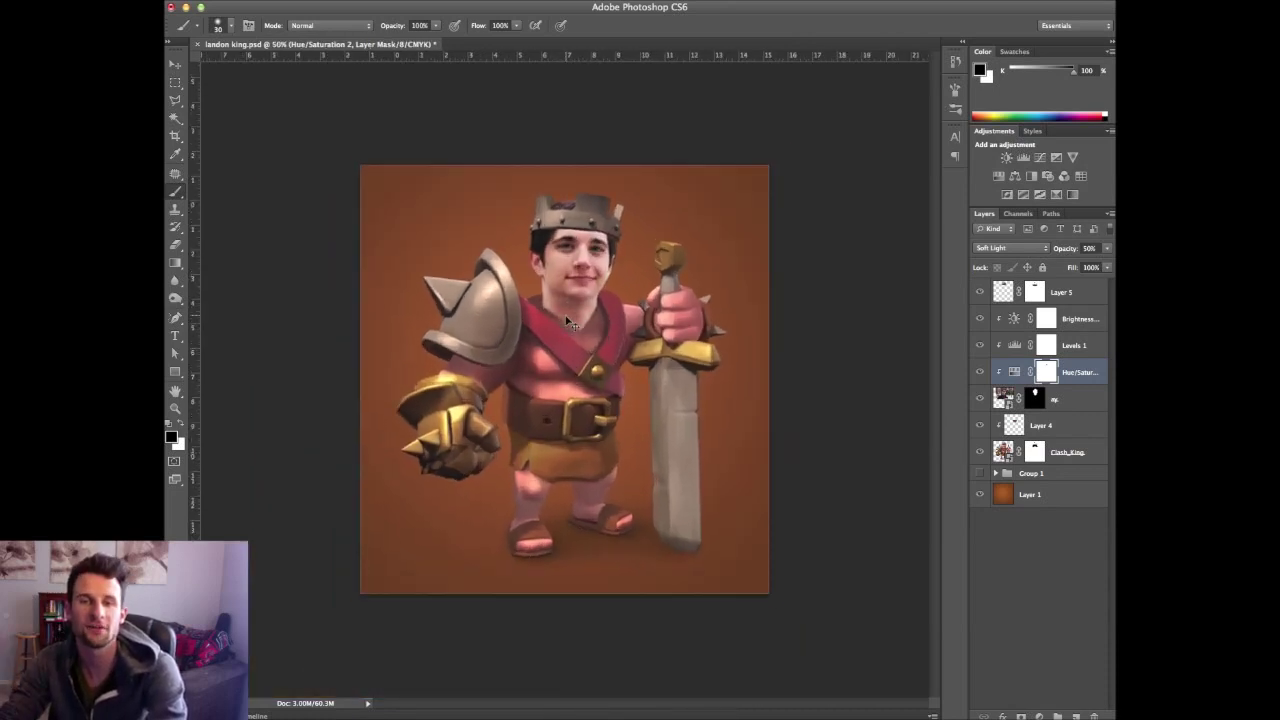
pyautogui.moveTo(675, 198); pyautogui.dragTo(664, 354)
pyautogui.click(1094, 455)
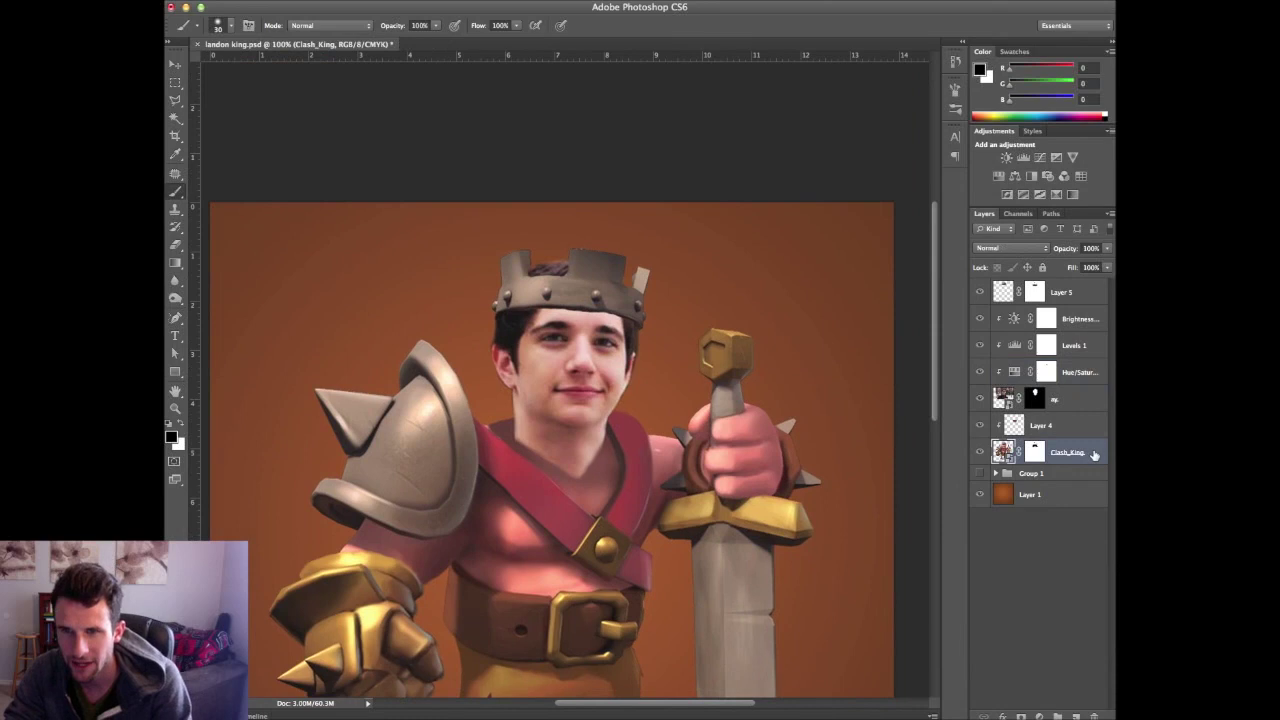
pyautogui.click(1025, 160)
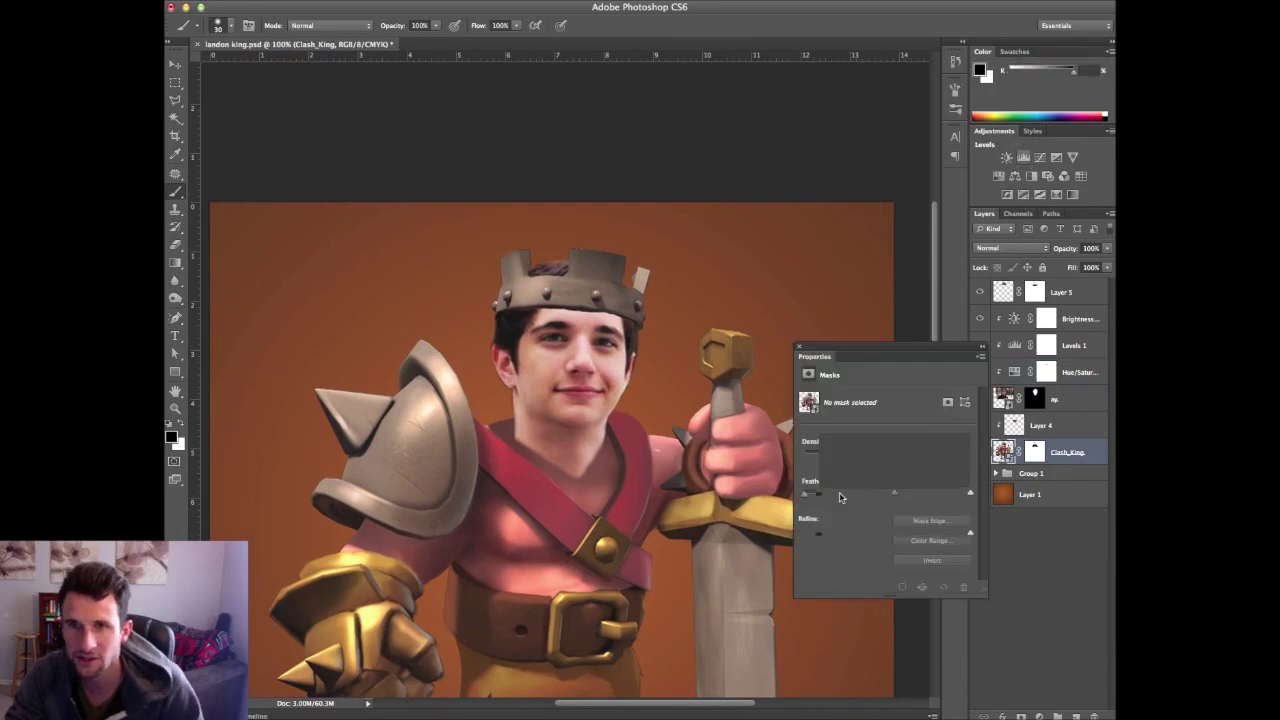
pyautogui.moveTo(895, 494)
pyautogui.mouseDown()
pyautogui.moveTo(906, 497)
pyautogui.moveTo(862, 503)
pyautogui.moveTo(882, 502)
pyautogui.mouseUp()
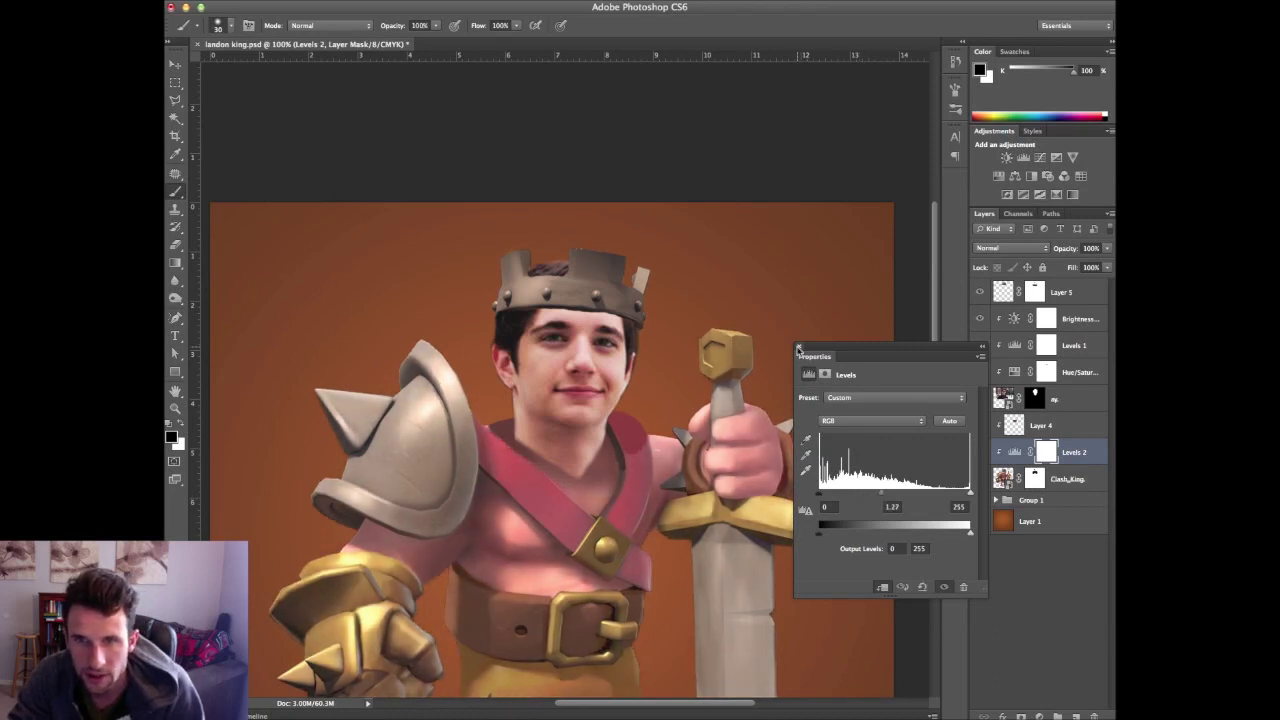
pyautogui.doubleClick(1097, 450)
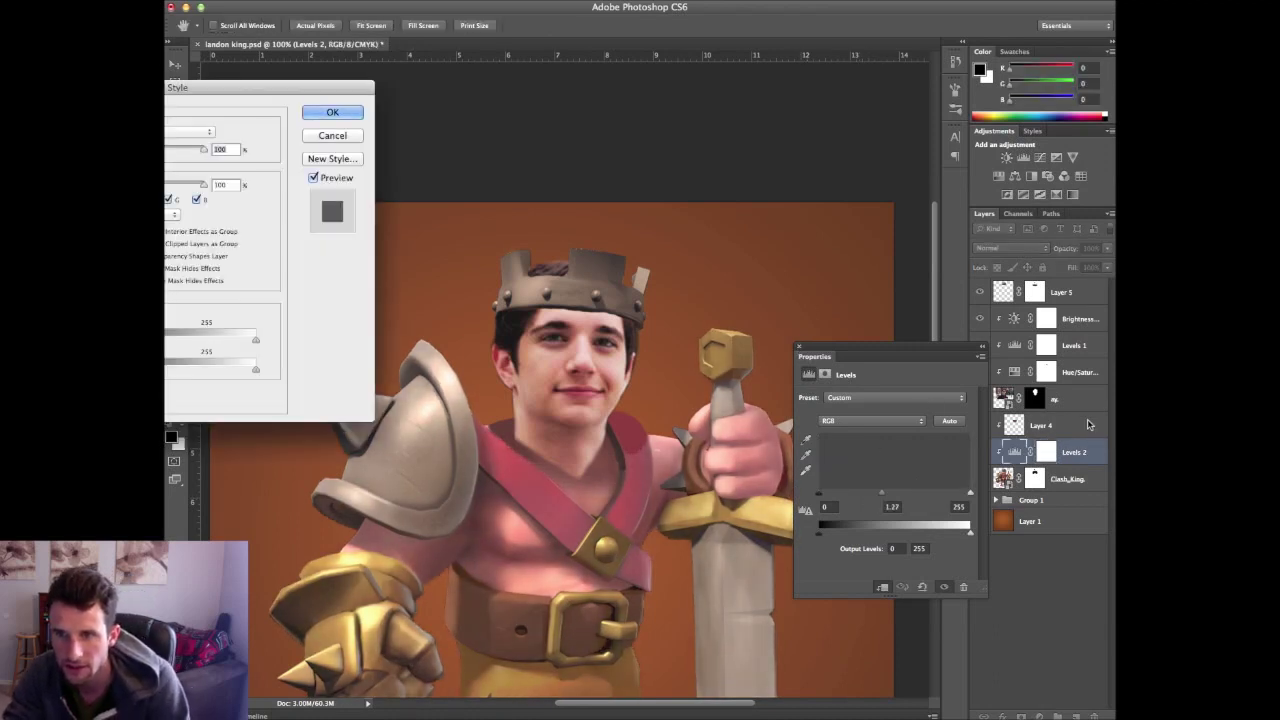
pyautogui.press('Escape')
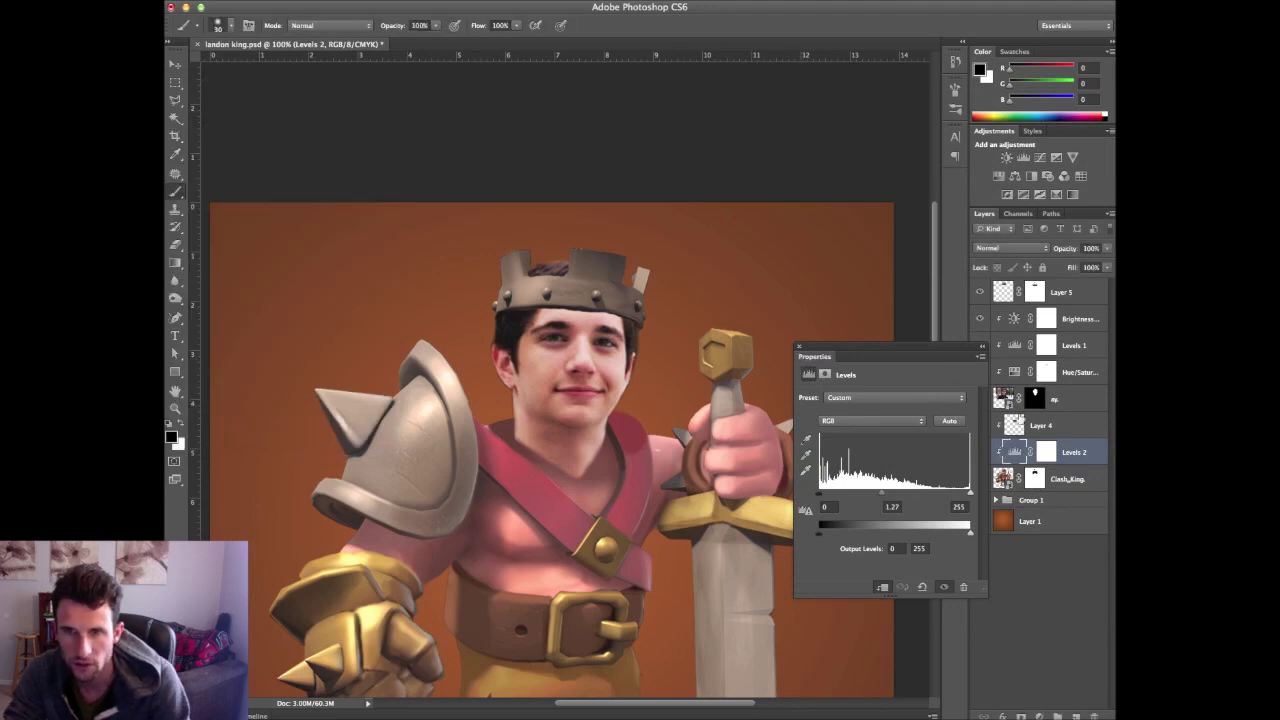
pyautogui.moveTo(1078, 450); pyautogui.dragTo(1068, 418)
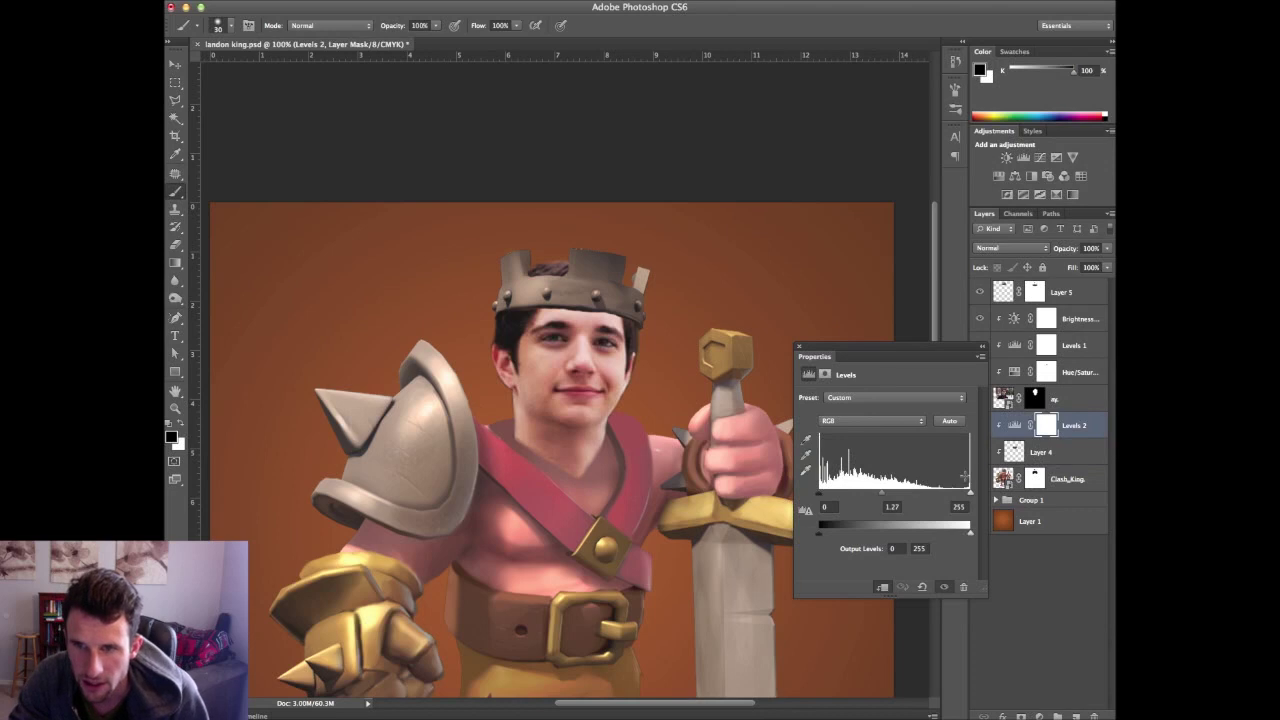
pyautogui.moveTo(881, 496); pyautogui.dragTo(885, 498)
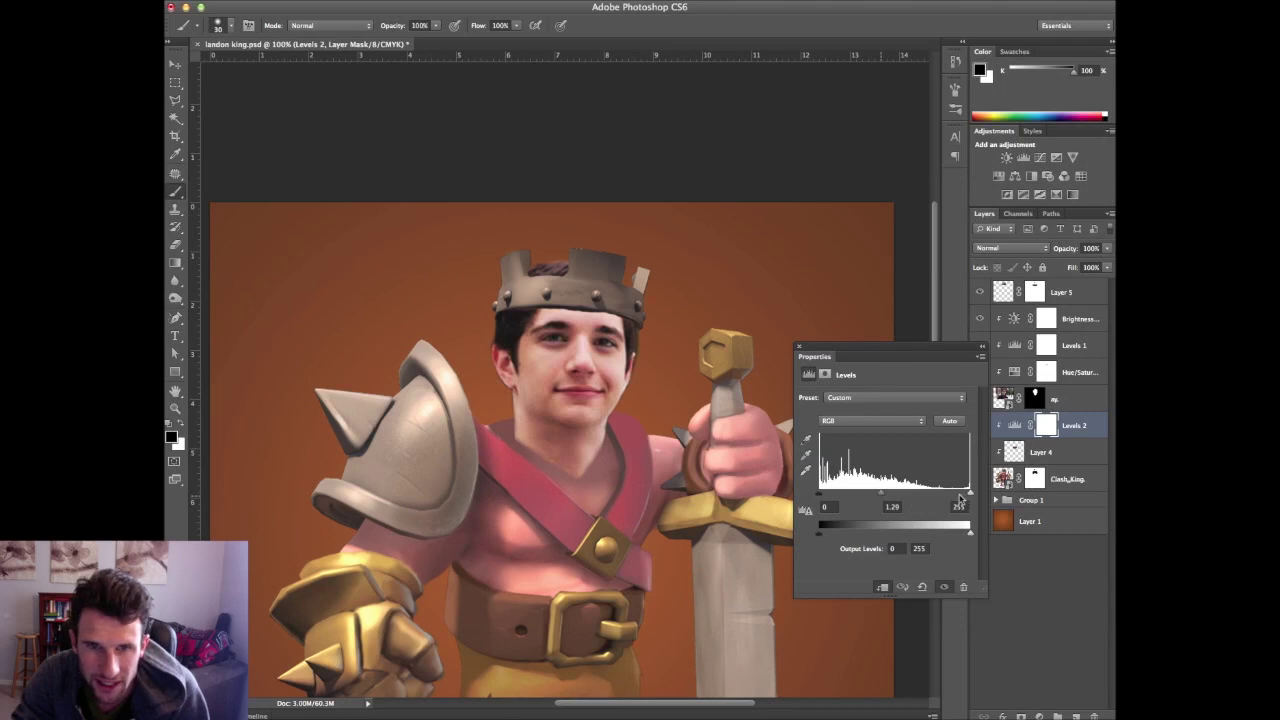
pyautogui.moveTo(820, 496); pyautogui.dragTo(812, 497)
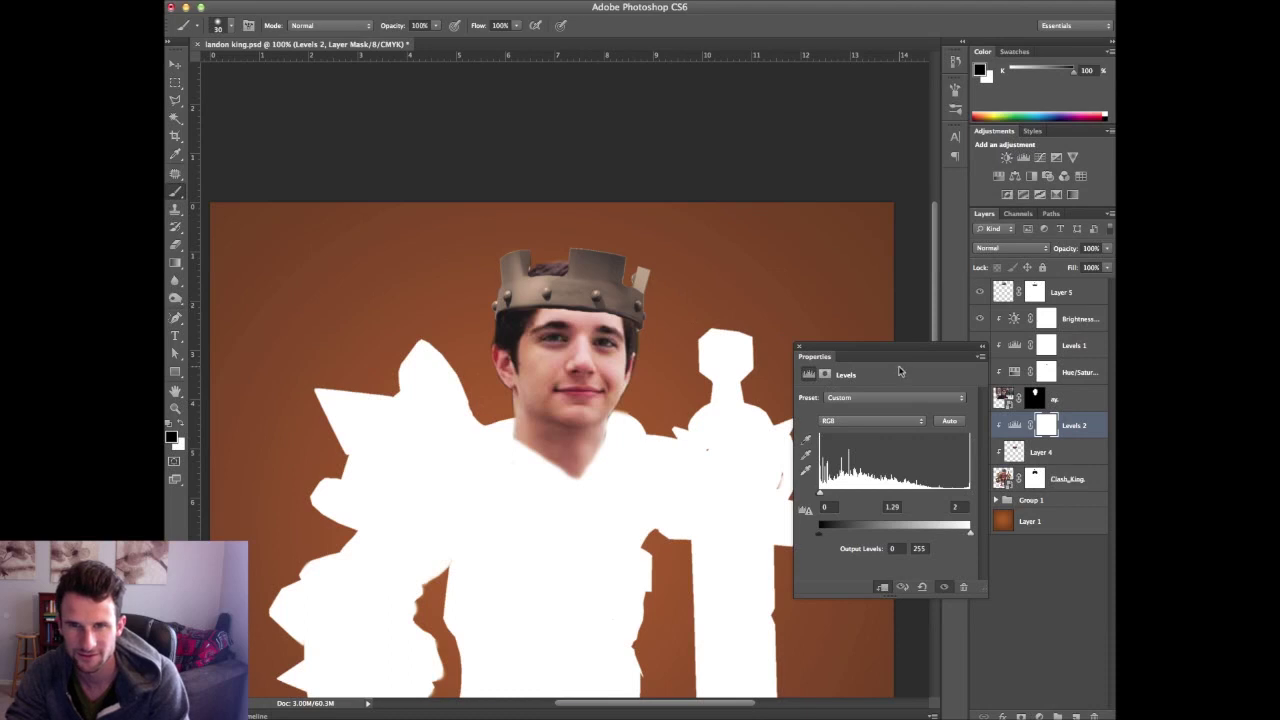
pyautogui.hotkey('ctrl', 'z')
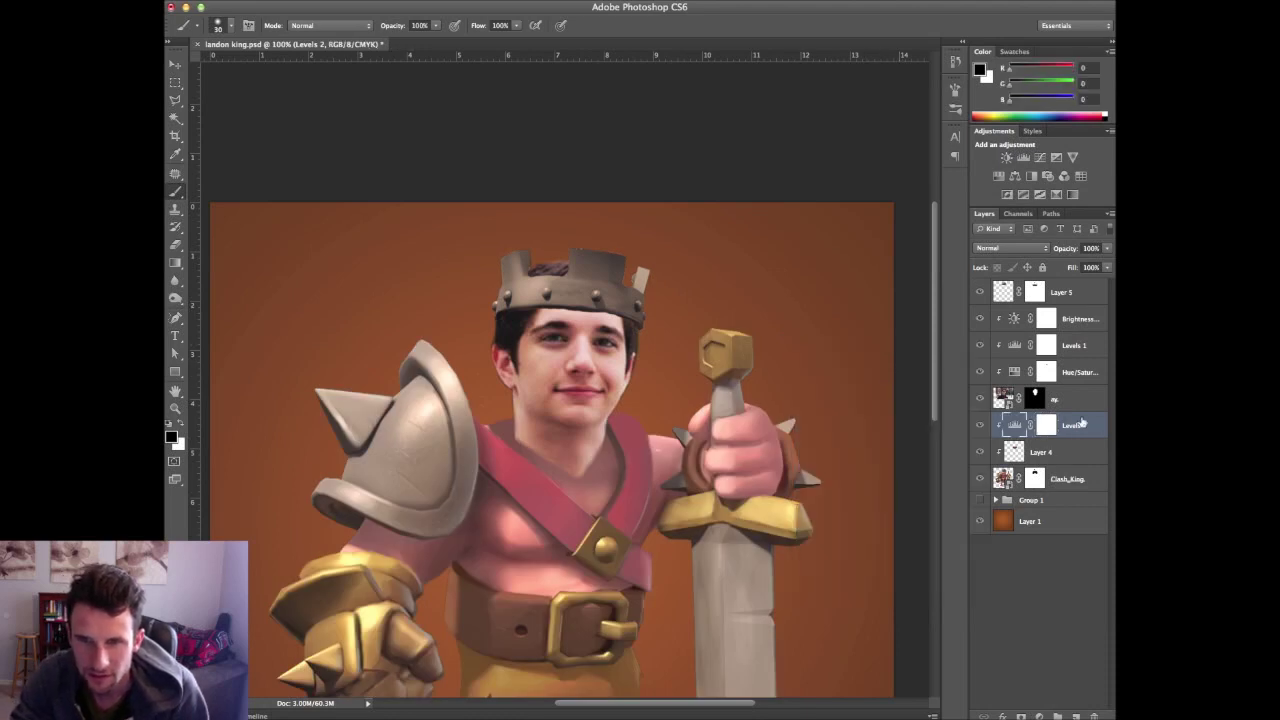
pyautogui.press('Delete')
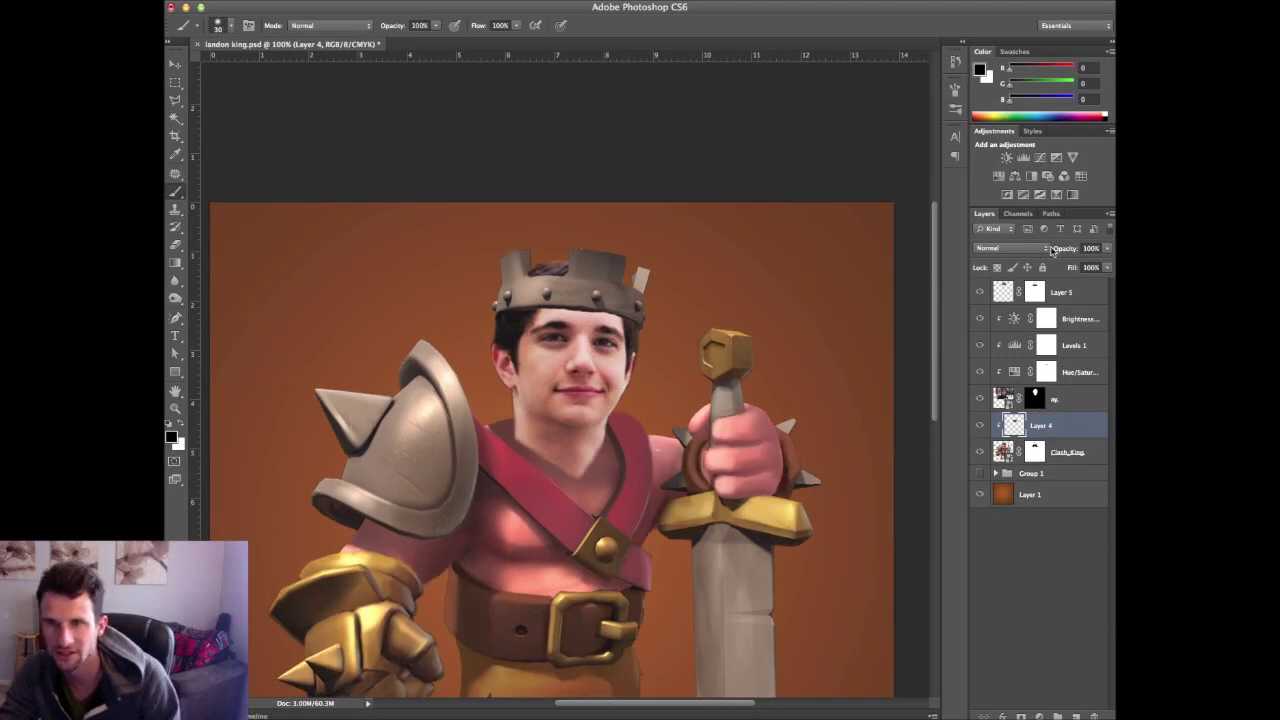
# Add a Levels adjustment above Layer 4, clip it to the Clash_King body, and set its midtone input to 1.44
pyautogui.click(1023, 157)
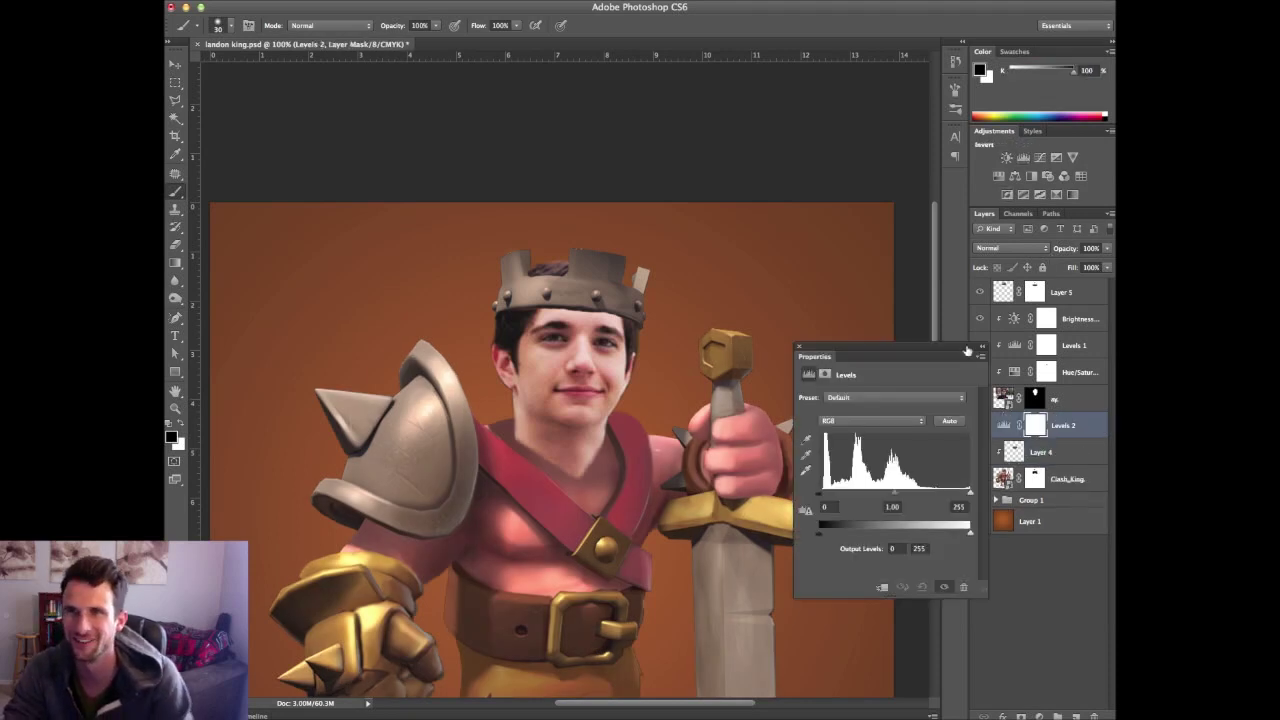
pyautogui.moveTo(893, 497); pyautogui.dragTo(888, 497)
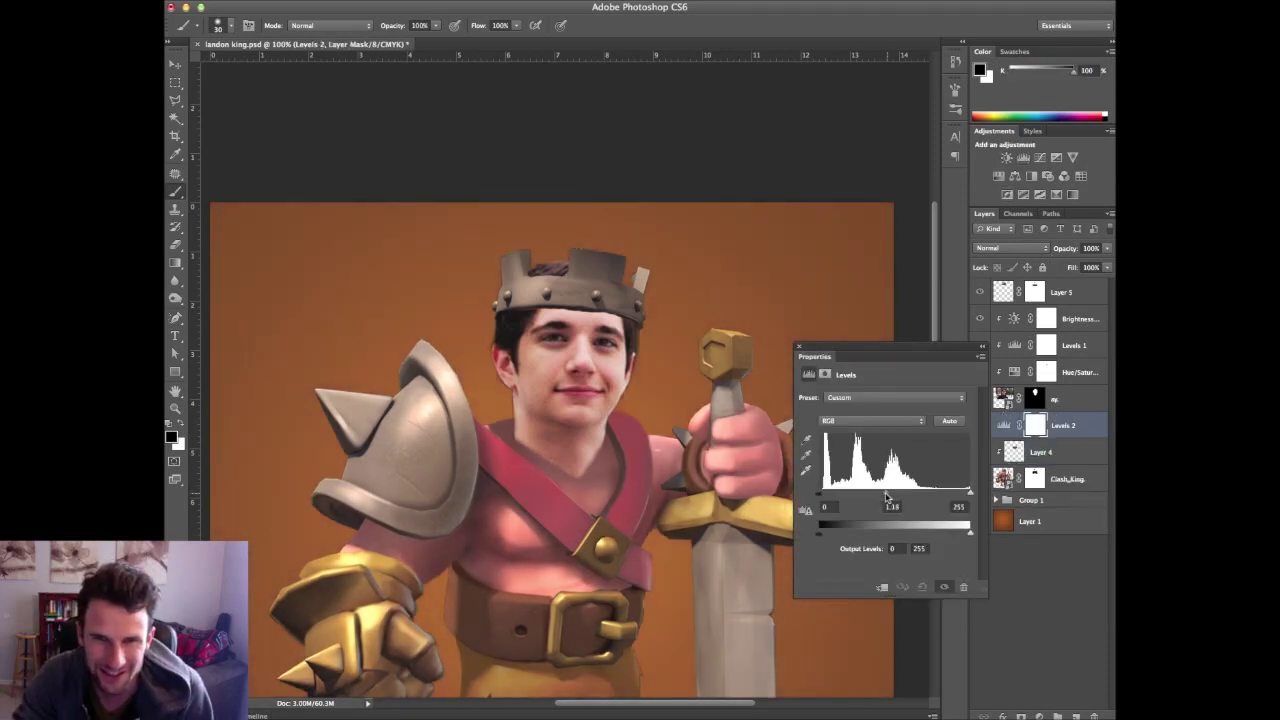
pyautogui.keyDown('alt'); pyautogui.click(1064, 440); pyautogui.keyUp('alt')
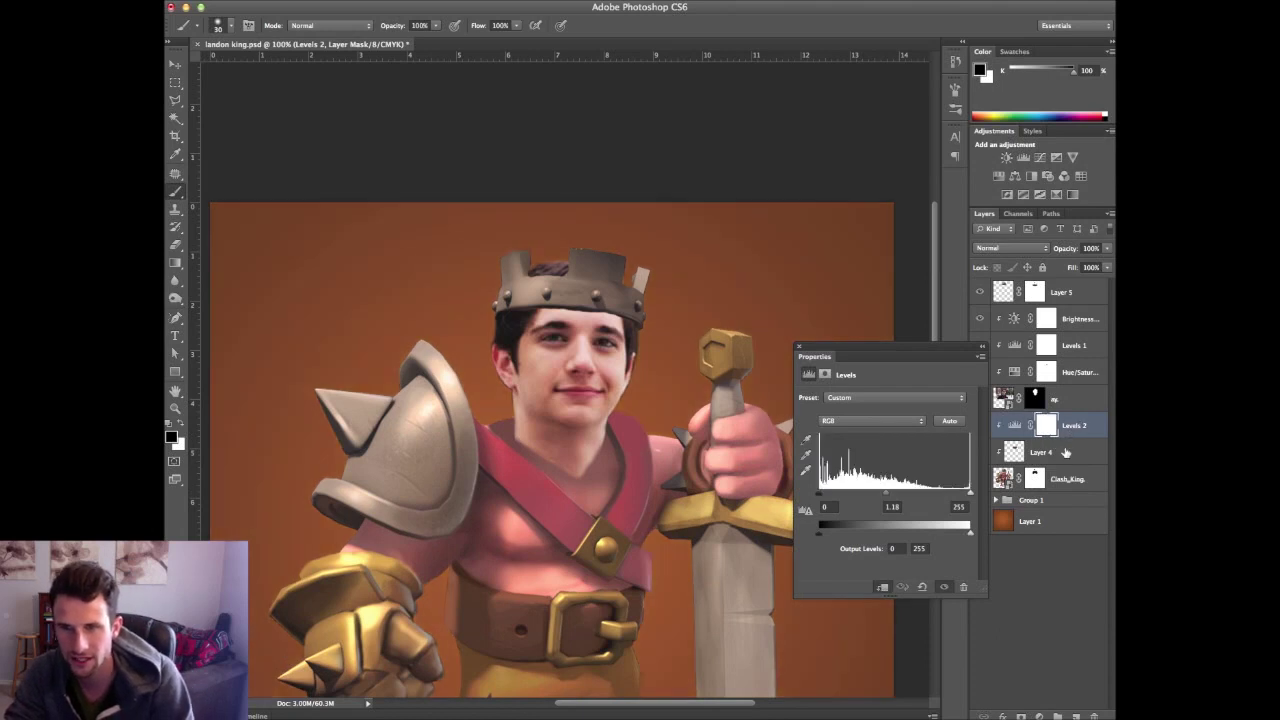
pyautogui.moveTo(879, 498); pyautogui.dragTo(867, 503)
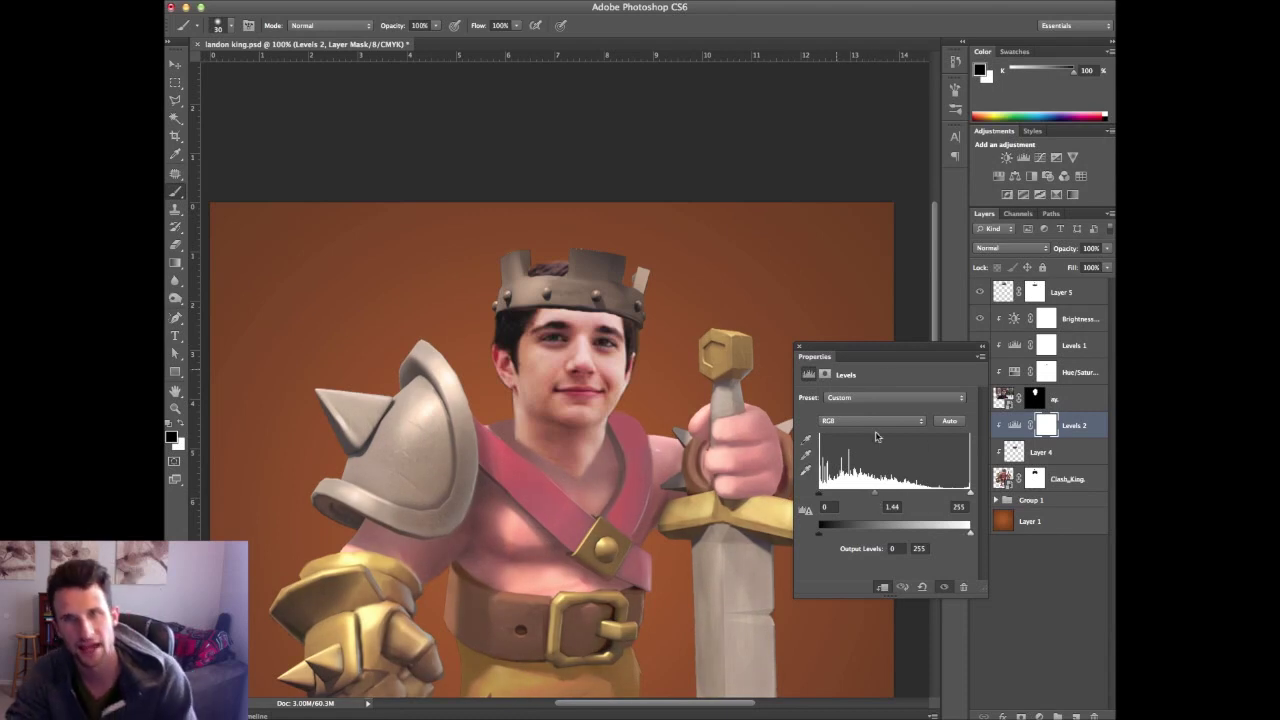
# Fine-tune the Levels 2 midtones, close its properties, and mask the adjustment off the body, arms and sword using a black 150 px brush
pyautogui.moveTo(879, 498); pyautogui.dragTo(876, 499)
pyautogui.click(799, 347)
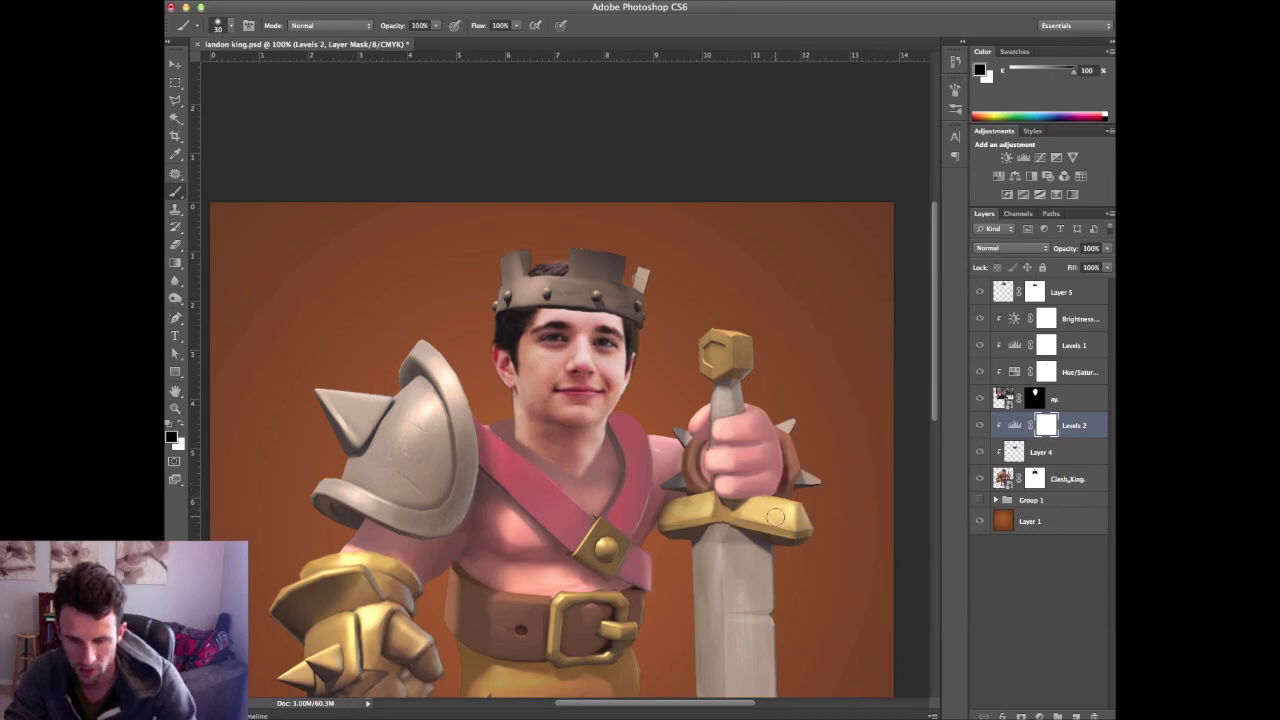
pyautogui.press('super+minus')
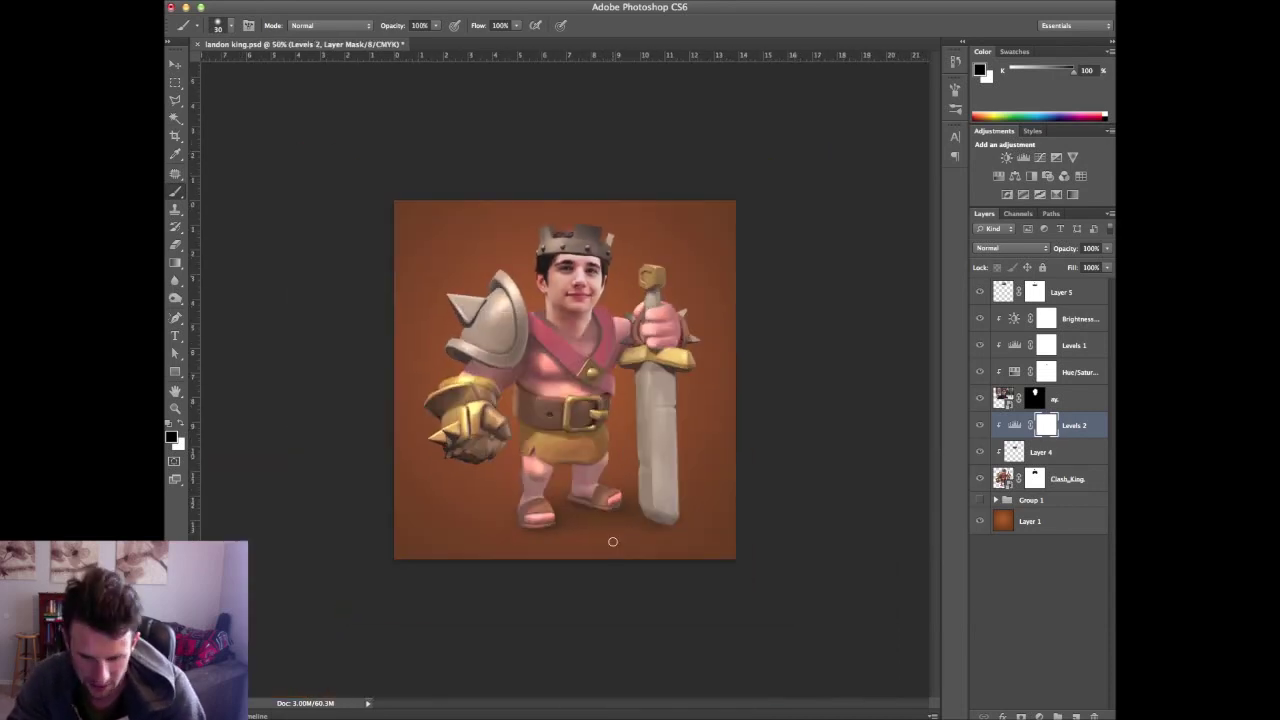
pyautogui.press(']')
pyautogui.press(']')
pyautogui.press(']')
pyautogui.press(']')
pyautogui.press(']')
pyautogui.moveTo(533, 470)
pyautogui.mouseDown()
pyautogui.moveTo(538, 508)
pyautogui.moveTo(596, 502)
pyautogui.moveTo(658, 455)
pyautogui.moveTo(600, 440)
pyautogui.mouseUp()
pyautogui.moveTo(699, 278)
pyautogui.mouseDown()
pyautogui.moveTo(644, 412)
pyautogui.moveTo(701, 349)
pyautogui.moveTo(468, 472)
pyautogui.moveTo(566, 363)
pyautogui.moveTo(536, 338)
pyautogui.moveTo(506, 338)
pyautogui.moveTo(626, 398)
pyautogui.moveTo(714, 400)
pyautogui.moveTo(676, 288)
pyautogui.moveTo(708, 449)
pyautogui.mouseUp()
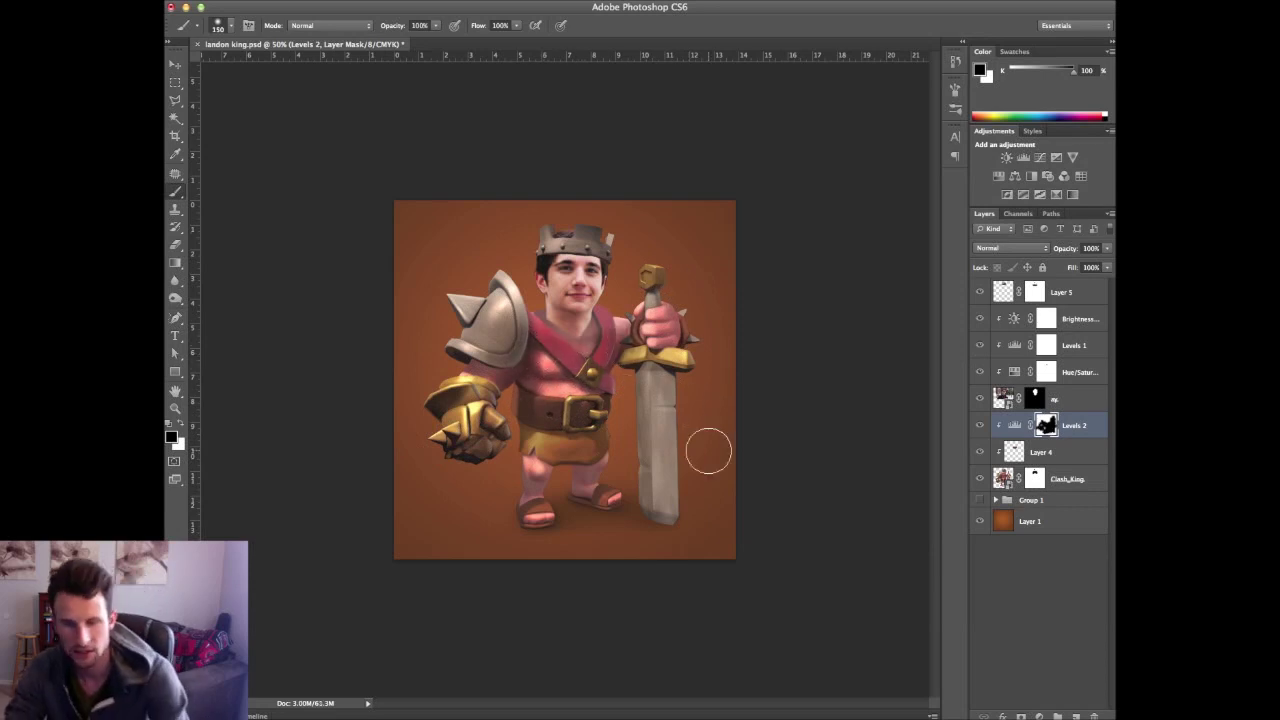
# Paint black on the ay layer's mask with a 40 to 60 px brush to soften the base of the neck
pyautogui.press('super+plus')
pyautogui.press('super+plus')
pyautogui.press('super+plus')
pyautogui.moveTo(650, 292); pyautogui.dragTo(635, 498)
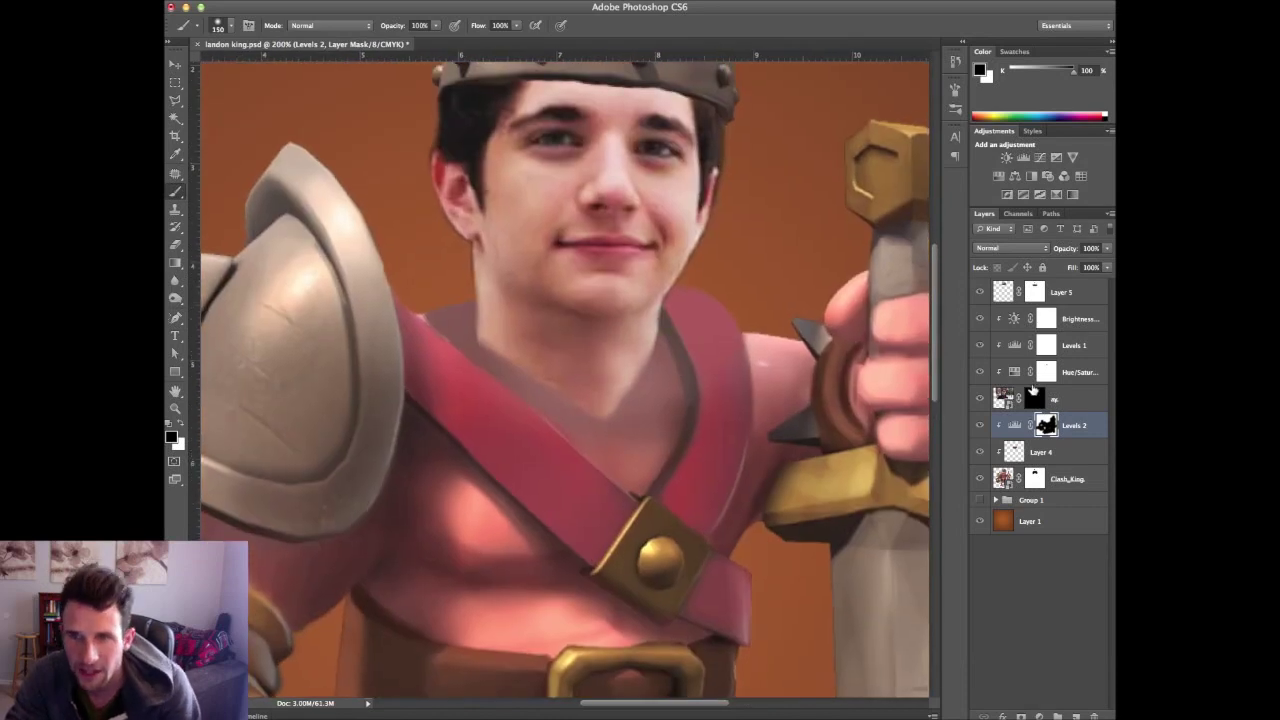
pyautogui.click(1035, 398)
pyautogui.press('[')
pyautogui.press('[')
pyautogui.press('[')
pyautogui.press('[')
pyautogui.press('[')
pyautogui.press('[')
pyautogui.press('[')
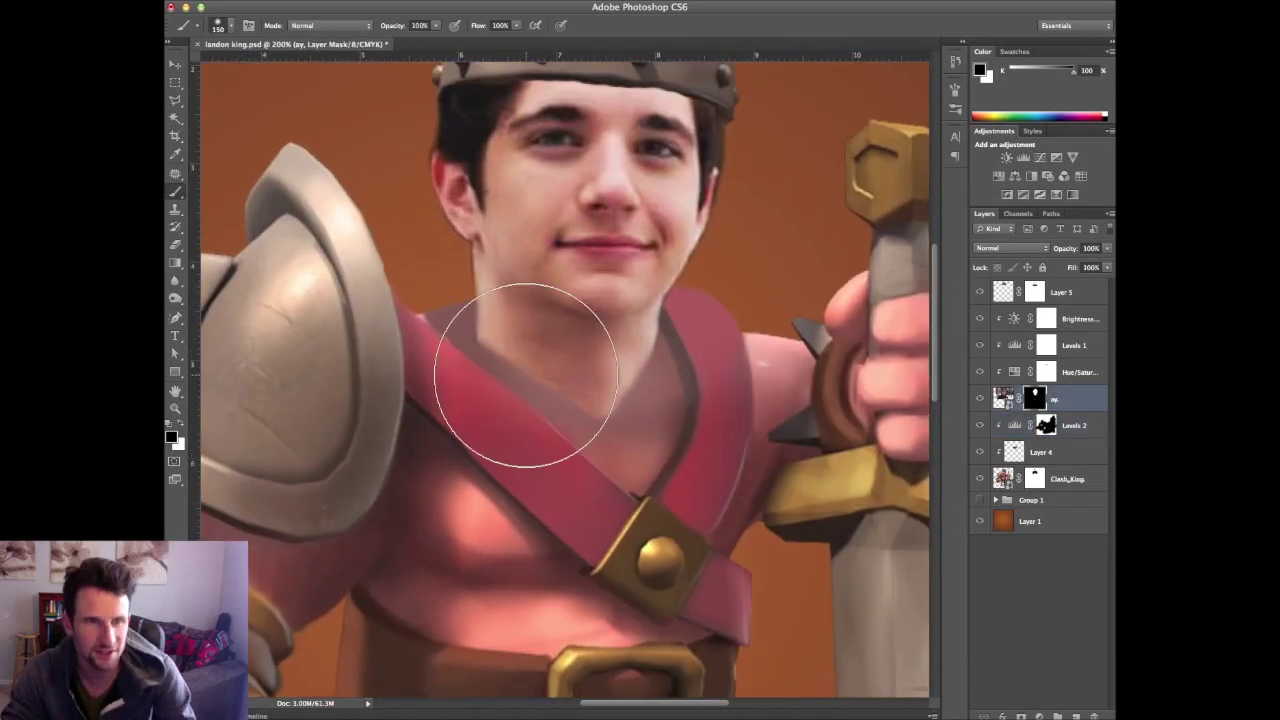
pyautogui.press('[')
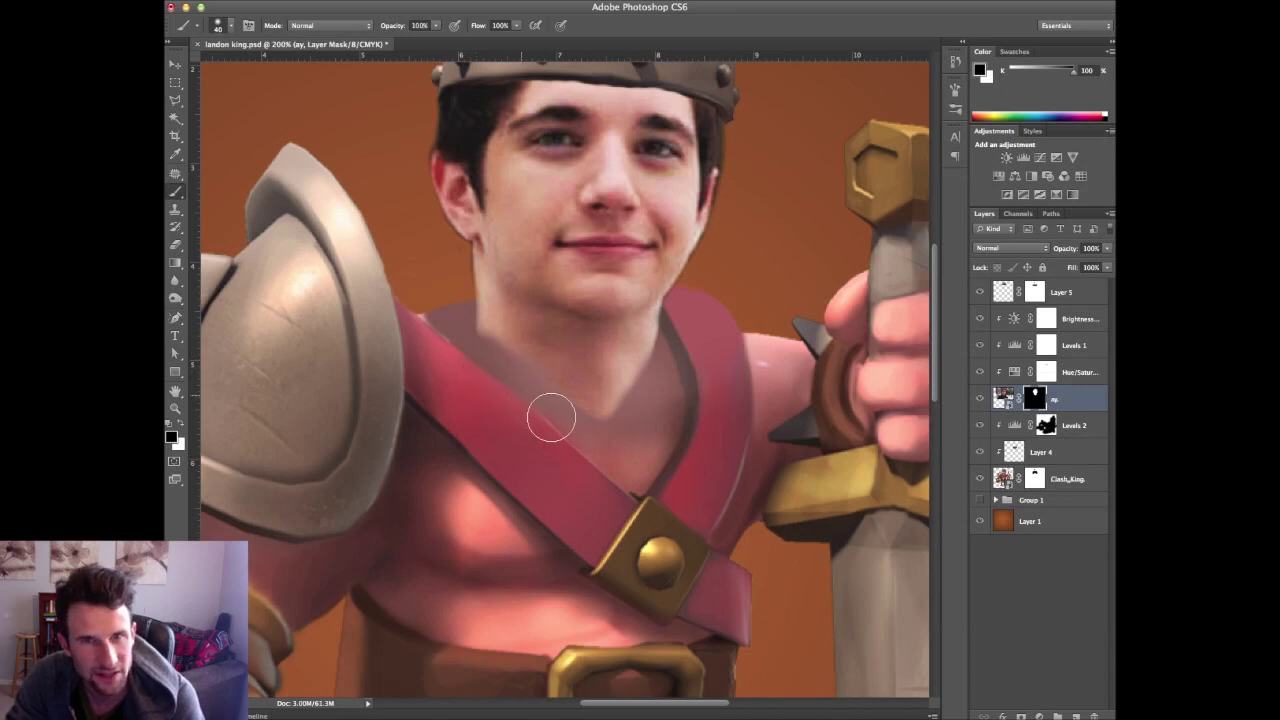
pyautogui.press(']')
pyautogui.press(']')
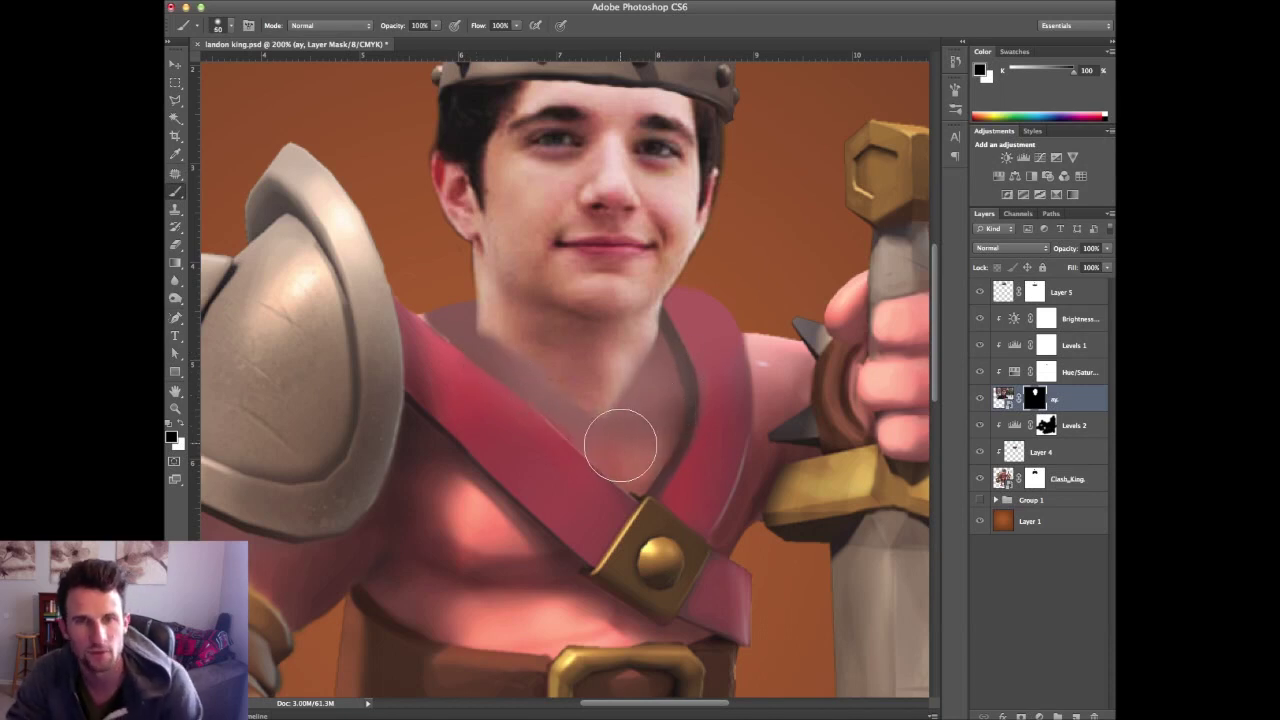
# Target the ay layer's image instead of its mask and switch to the Burn tool
pyautogui.click(1003, 398)
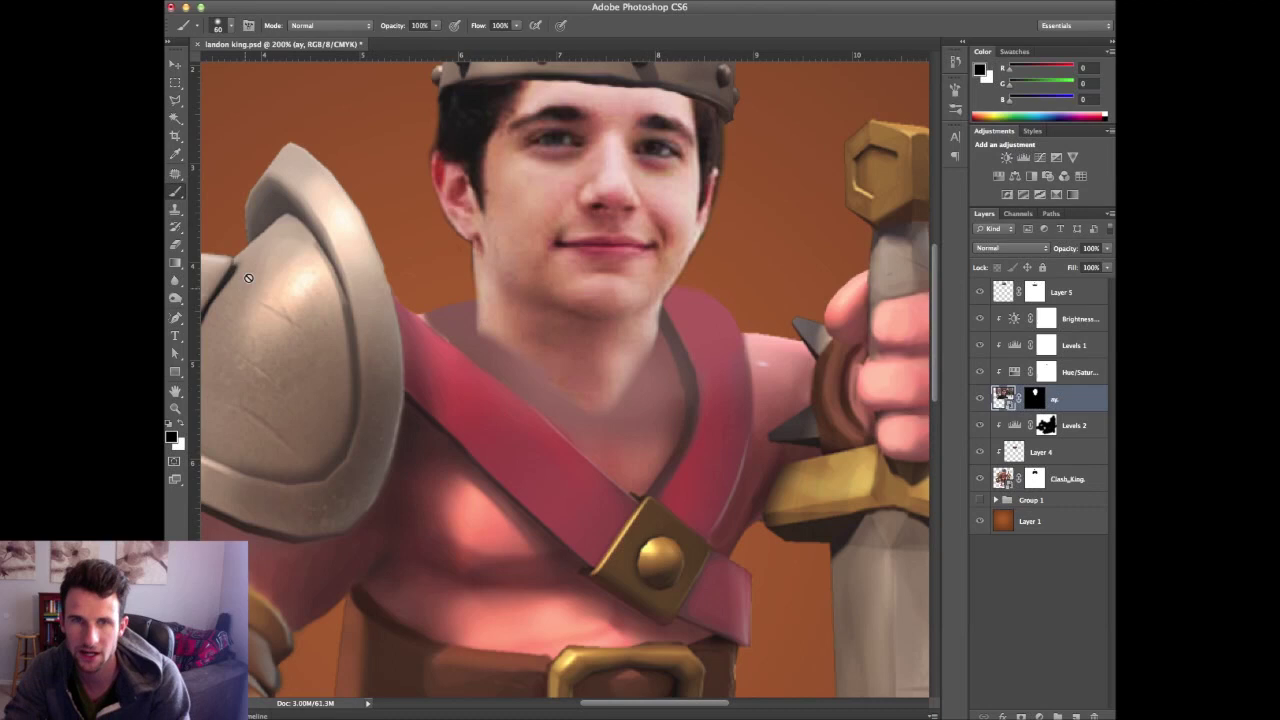
pyautogui.click(176, 294)
pyautogui.click(175, 298)
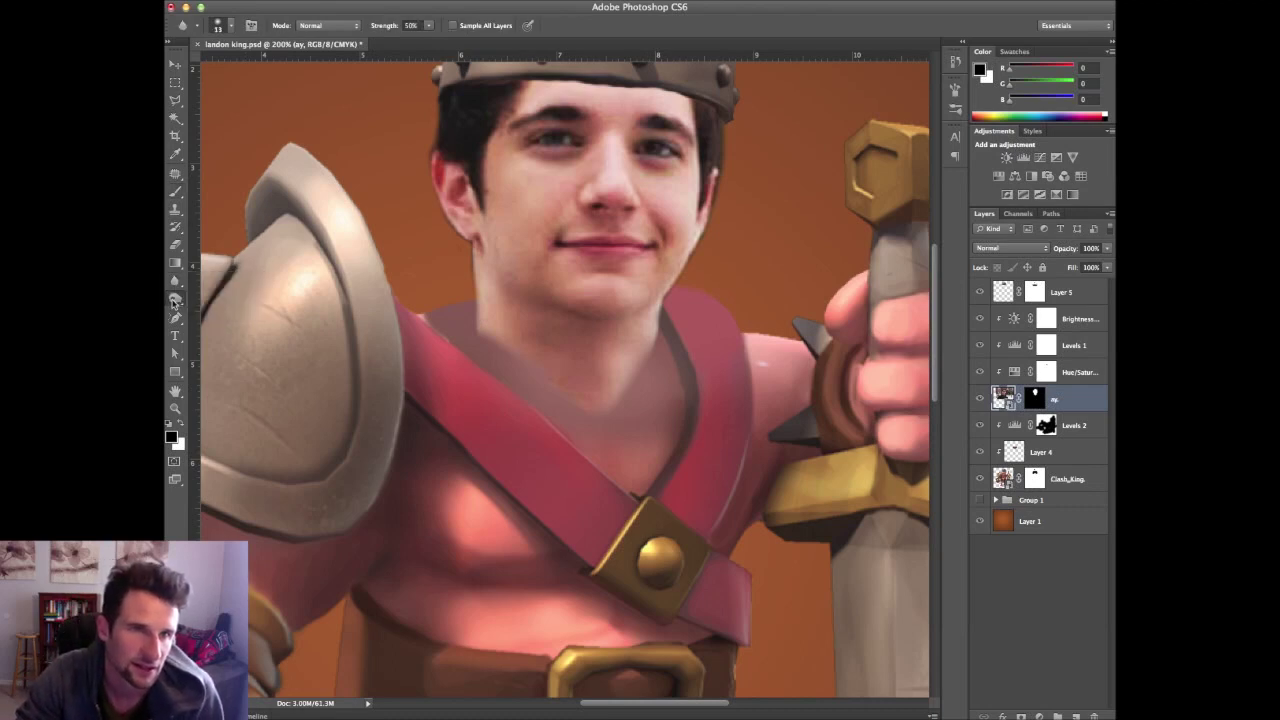
pyautogui.click(175, 302)
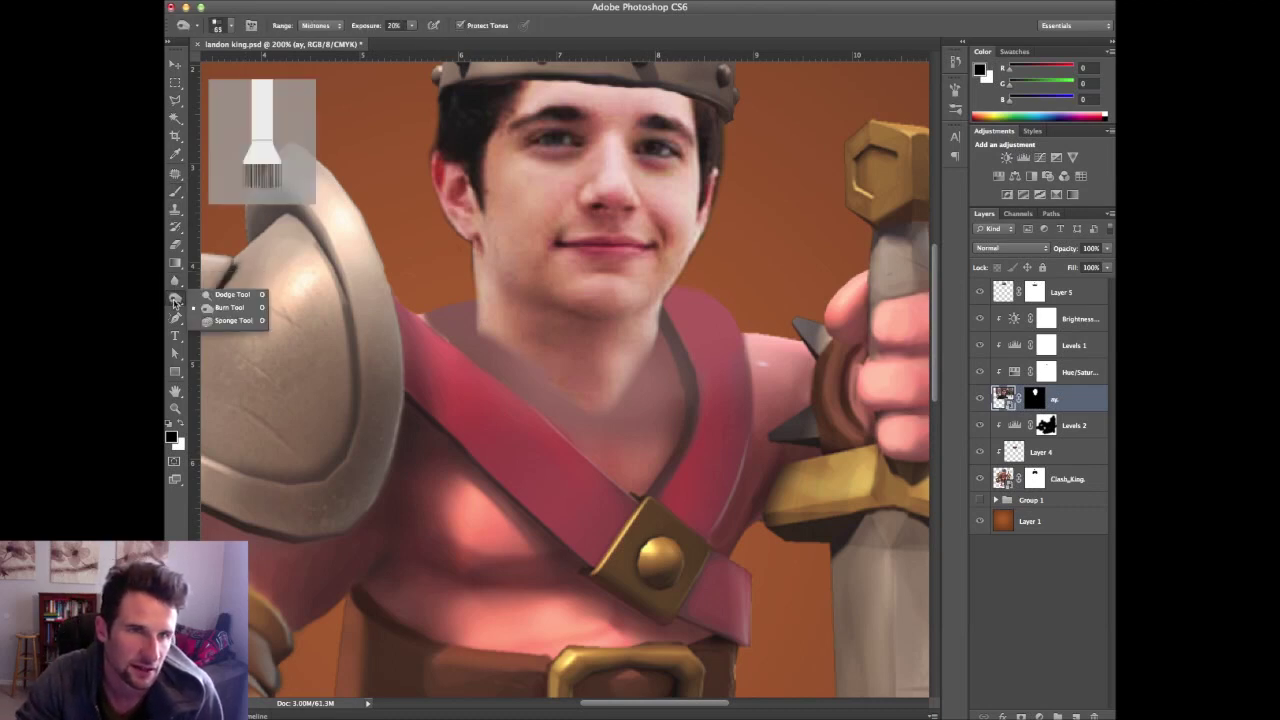
pyautogui.click(226, 309)
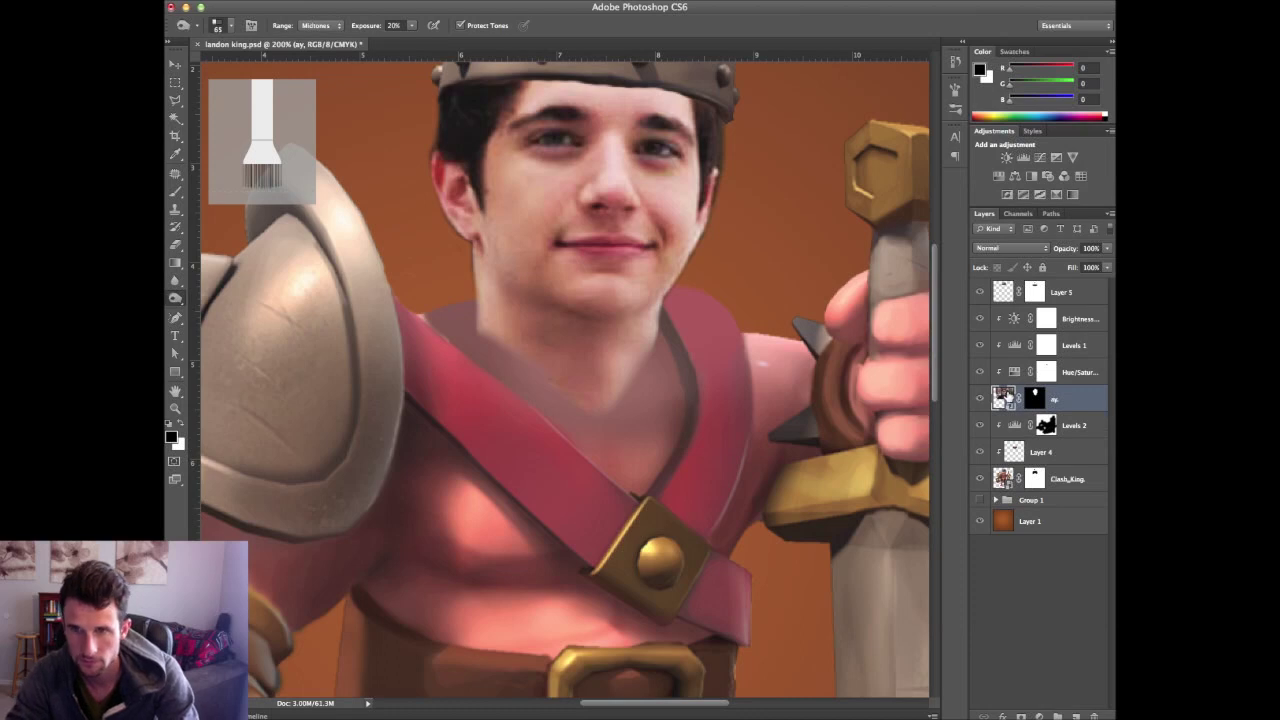
# Duplicate the ay head layer twice and dismiss the blending options for the upper copy
pyautogui.press('super+j')
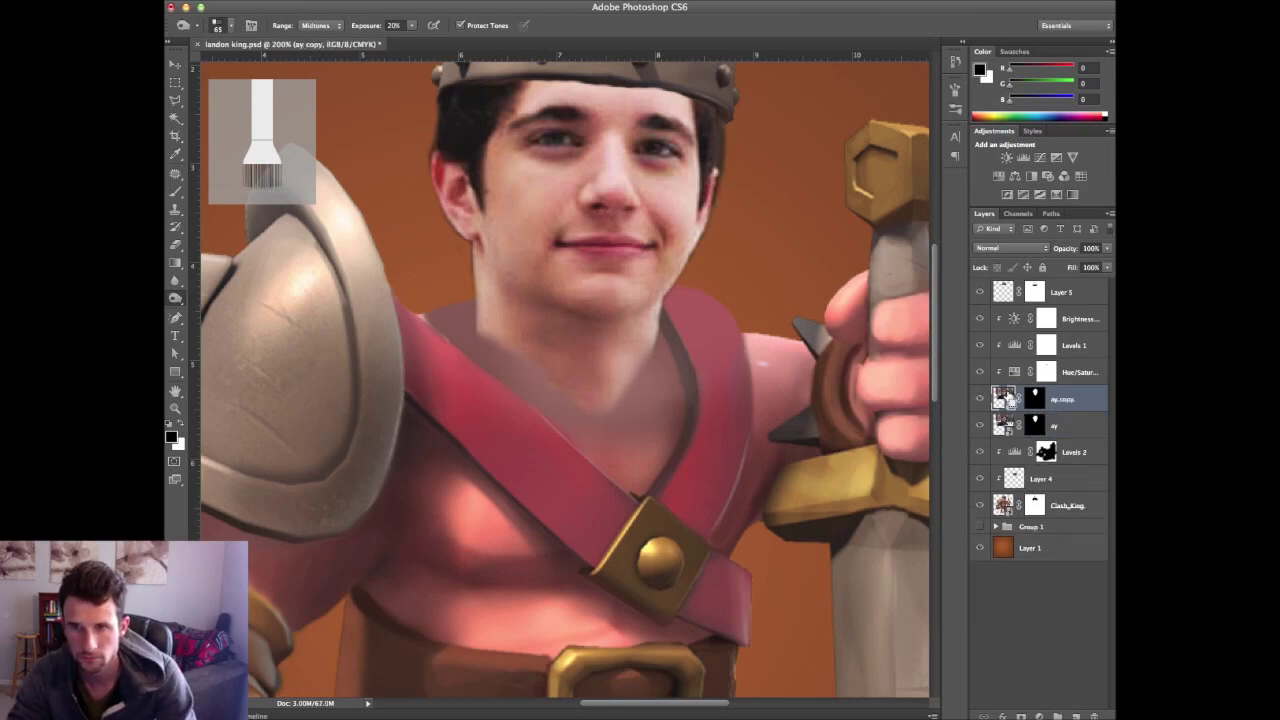
pyautogui.press('super+j')
pyautogui.keyDown('shift'); pyautogui.click(1060, 428); pyautogui.keyUp('shift')
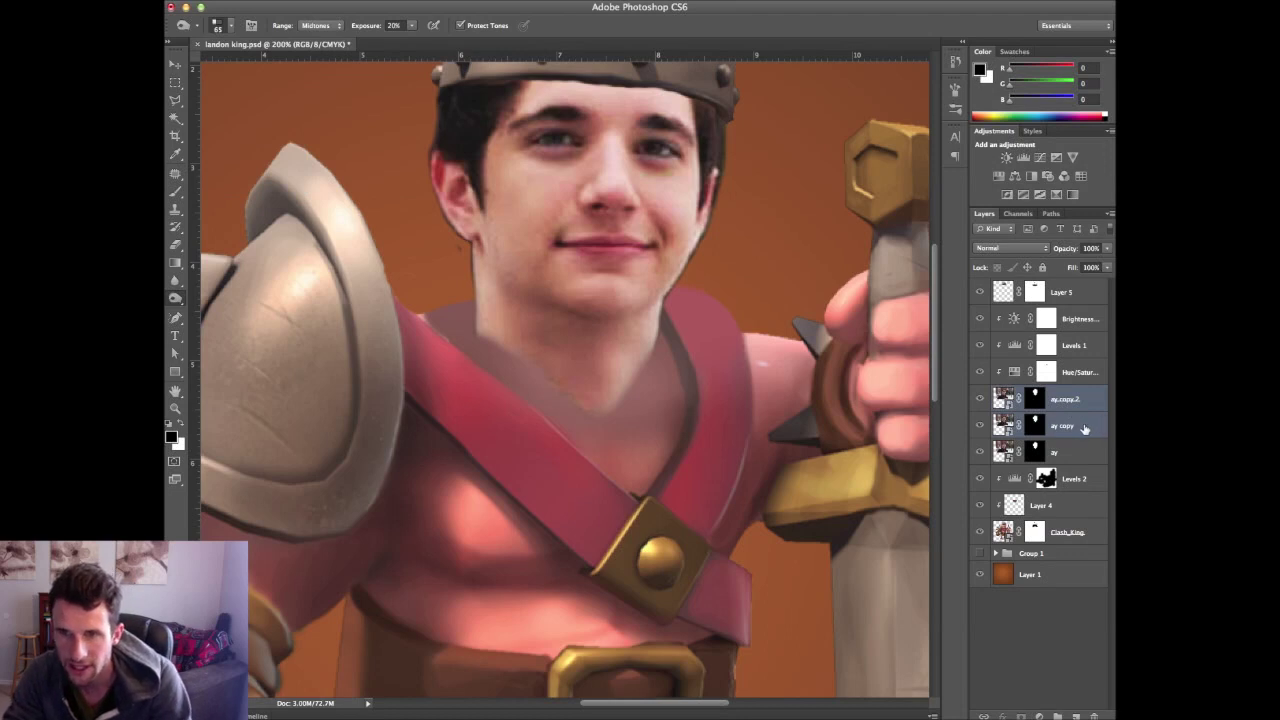
pyautogui.click(1007, 403)
pyautogui.rightClick(1007, 403)
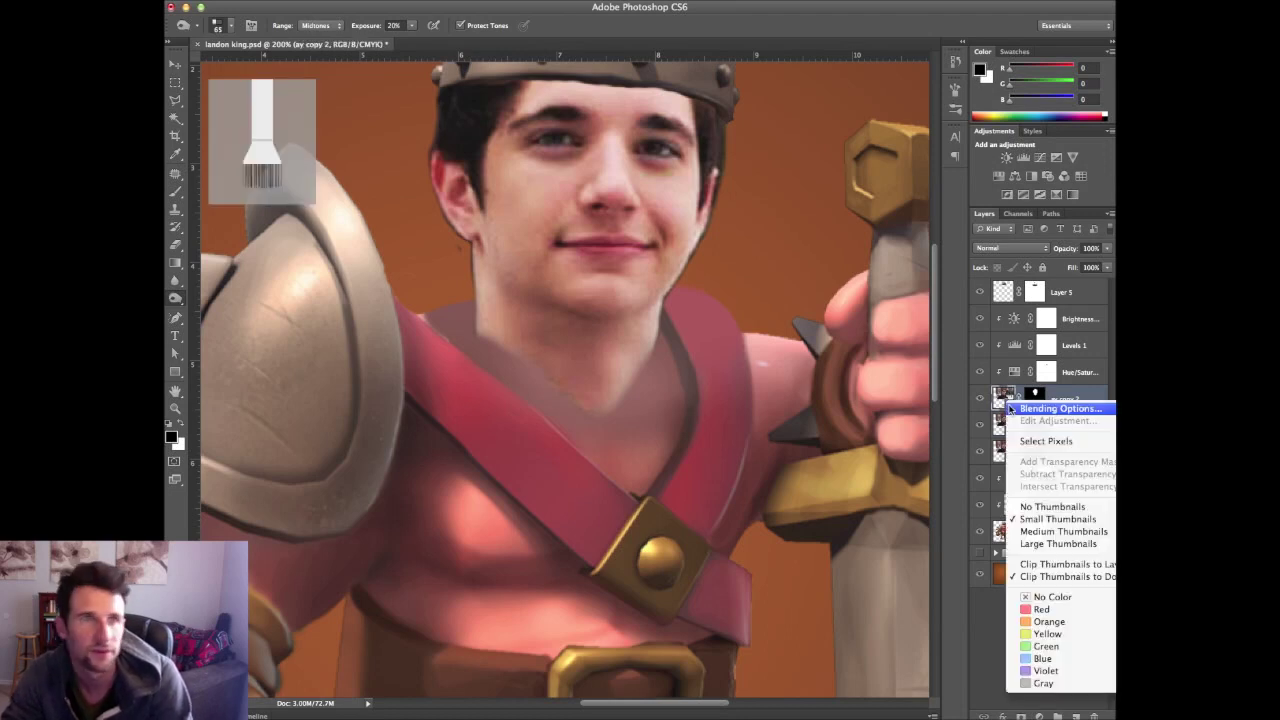
pyautogui.click(1030, 410)
pyautogui.press('Escape')
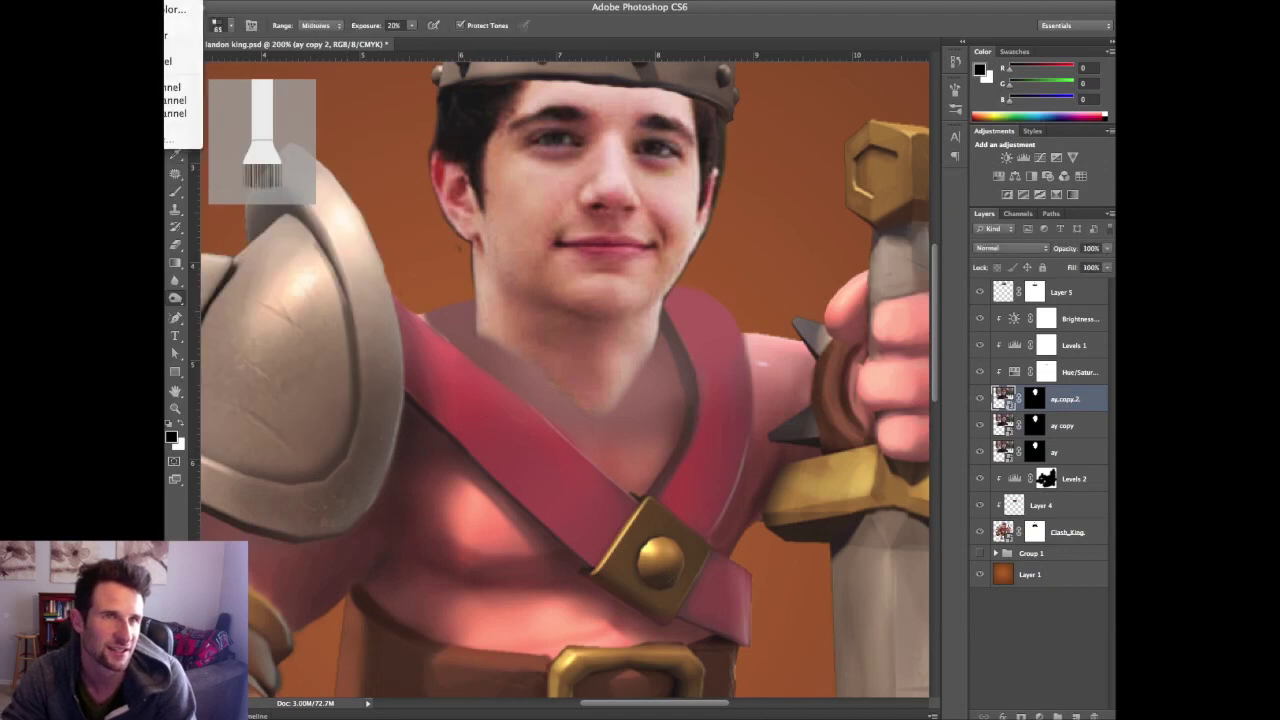
pyautogui.click(538, 196)
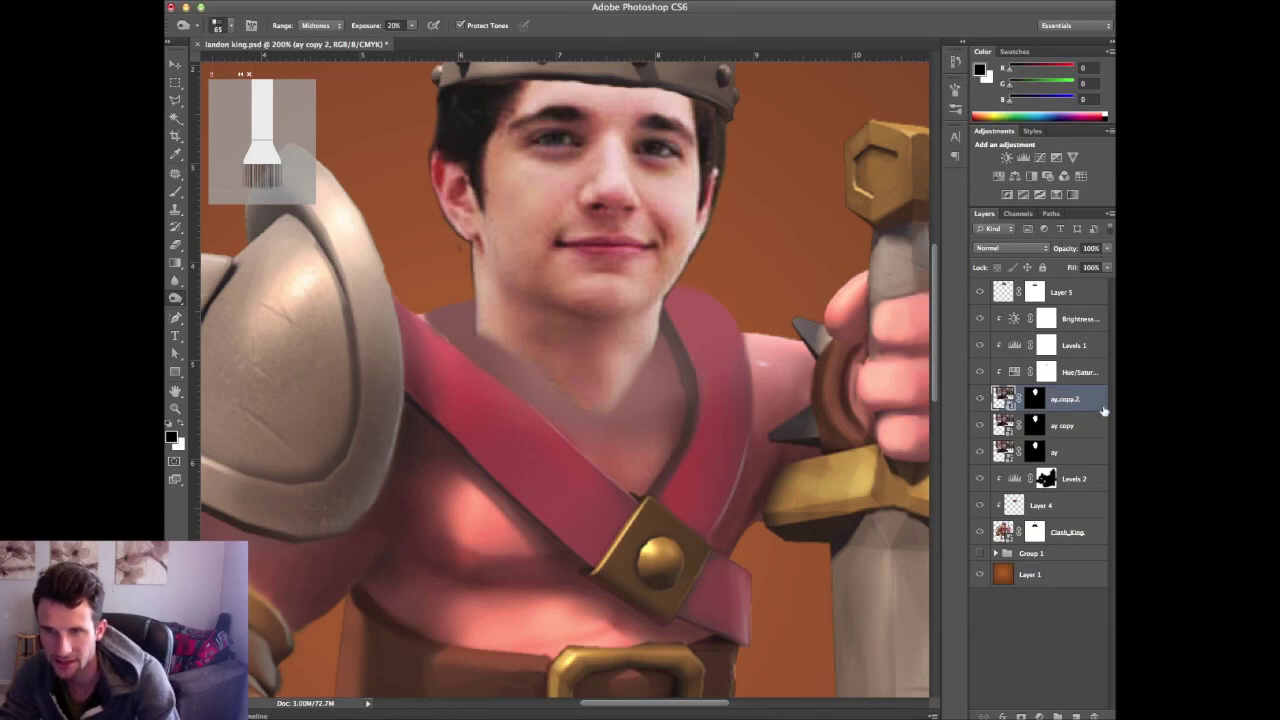
# Remove both duplicates of the ay layer, keeping only the original head layer
pyautogui.press('BackSpace')
pyautogui.press('BackSpace')
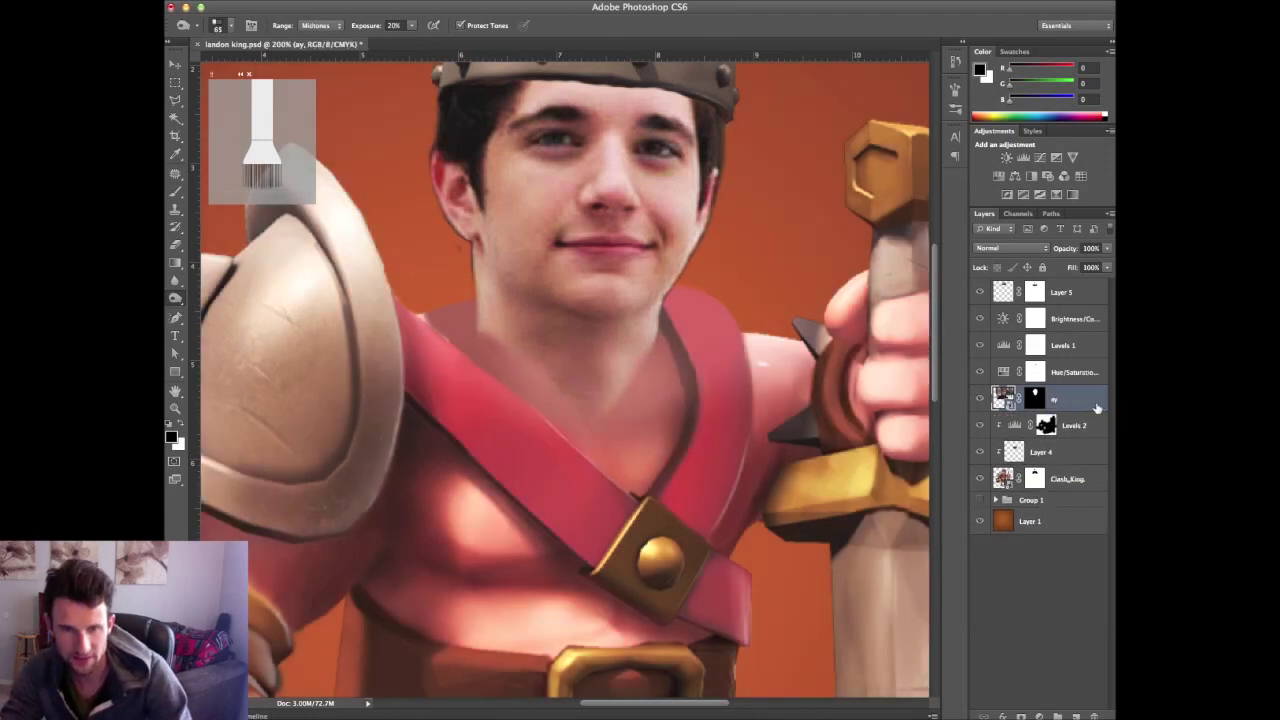
pyautogui.hotkey('ctrl', 'shift', 'z')
pyautogui.hotkey('ctrl', 'shift', 'z')
pyautogui.hotkey('ctrl', 'shift', 'z')
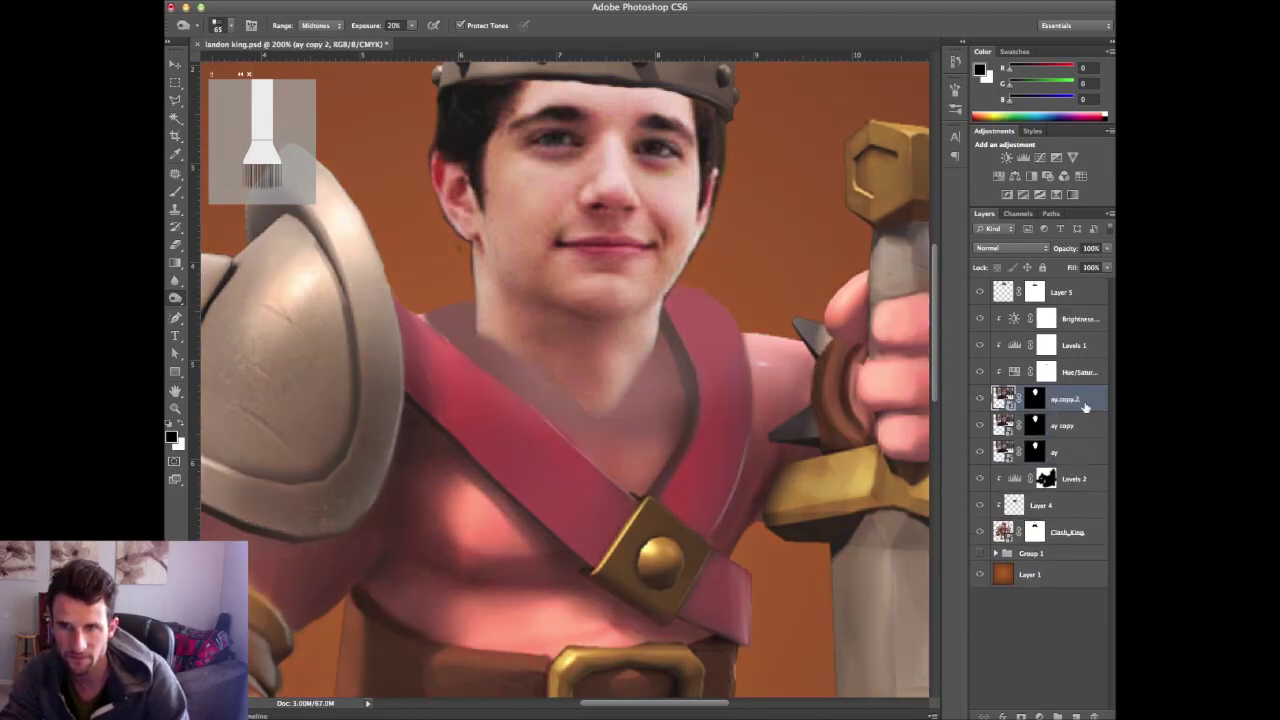
pyautogui.hotkey('ctrl', 'alt', 'z')
pyautogui.hotkey('ctrl', 'alt', 'z')
pyautogui.hotkey('ctrl', 'alt', 'z')
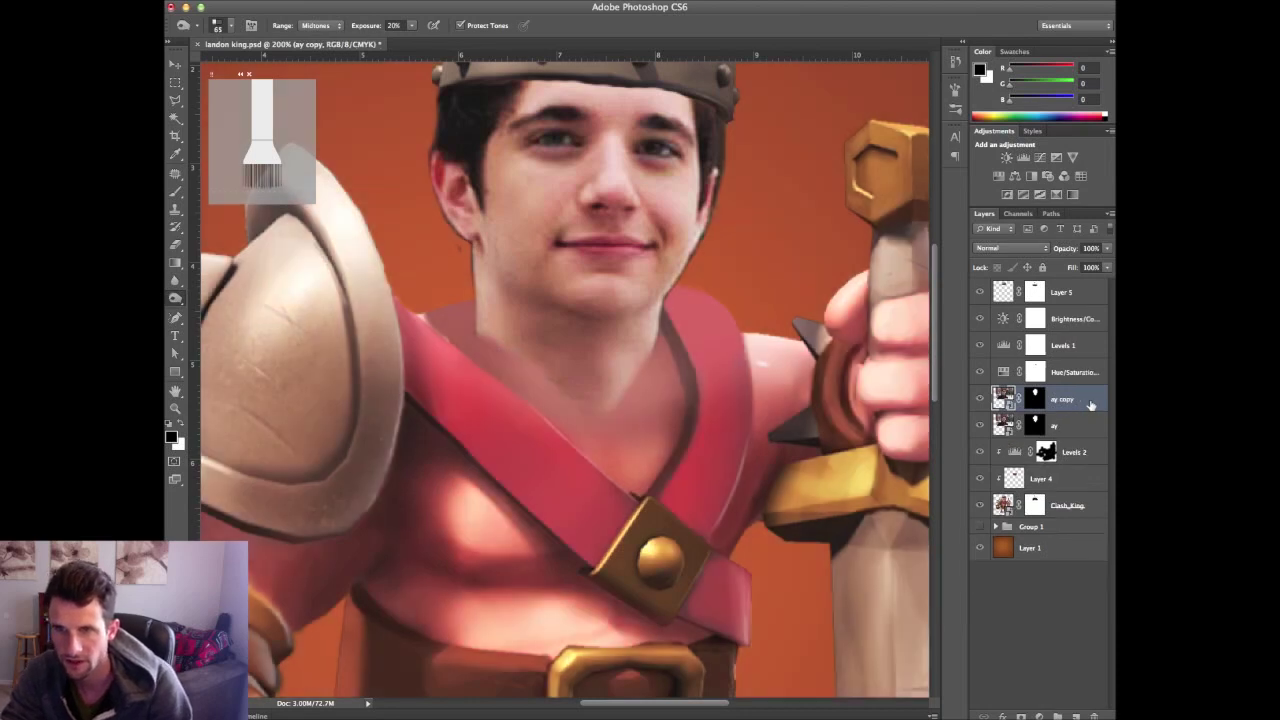
# Clip the Hue/Saturation, Levels 1 and Brightness/Contrast adjustments to the ay head layer again
pyautogui.keyDown('alt'); pyautogui.click(1064, 357); pyautogui.keyUp('alt')
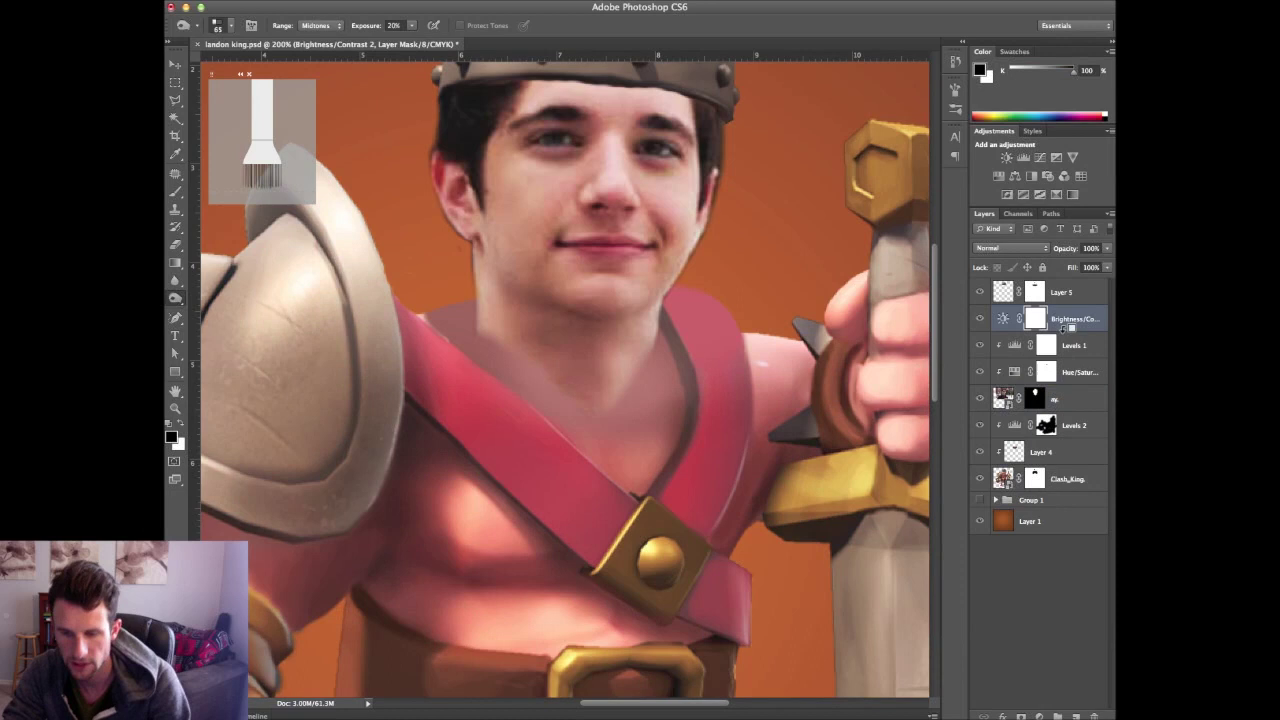
pyautogui.keyDown('alt'); pyautogui.click(1062, 332); pyautogui.keyUp('alt')
pyautogui.hotkey('ctrl', '-')
pyautogui.hotkey('ctrl', '-')
pyautogui.hotkey('ctrl', '-')
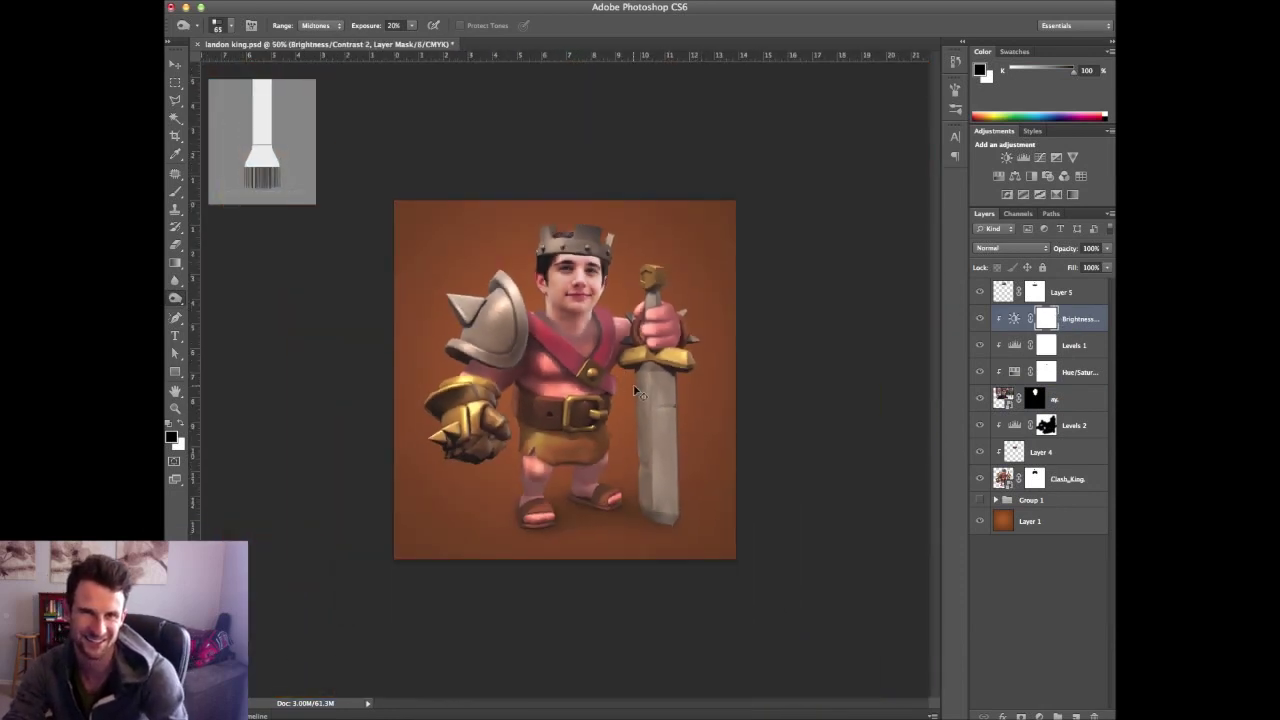
# Copy a rectangular area around the neck from the ay layer onto its own new layer
pyautogui.hotkey('ctrl', '+')
pyautogui.hotkey('ctrl', '+')
pyautogui.hotkey('ctrl', '+')
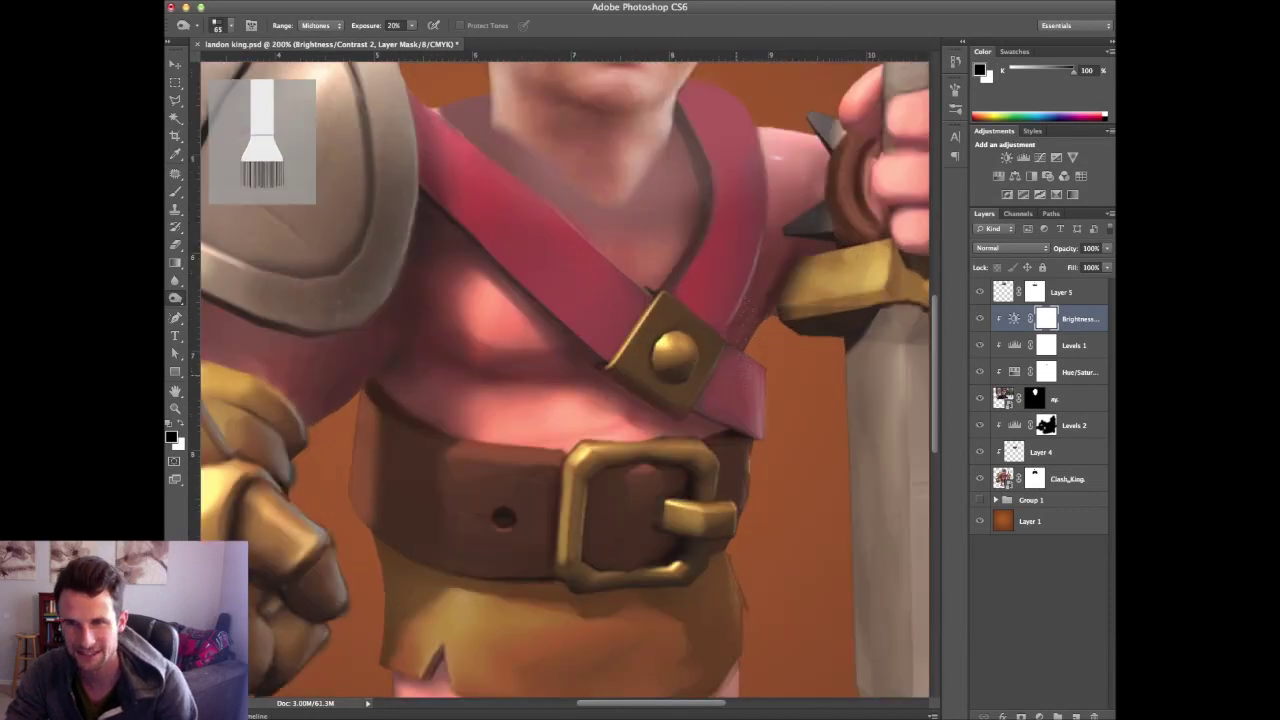
pyautogui.moveTo(698, 254)
pyautogui.mouseDown()
pyautogui.moveTo(714, 356)
pyautogui.moveTo(794, 456)
pyautogui.mouseUp()
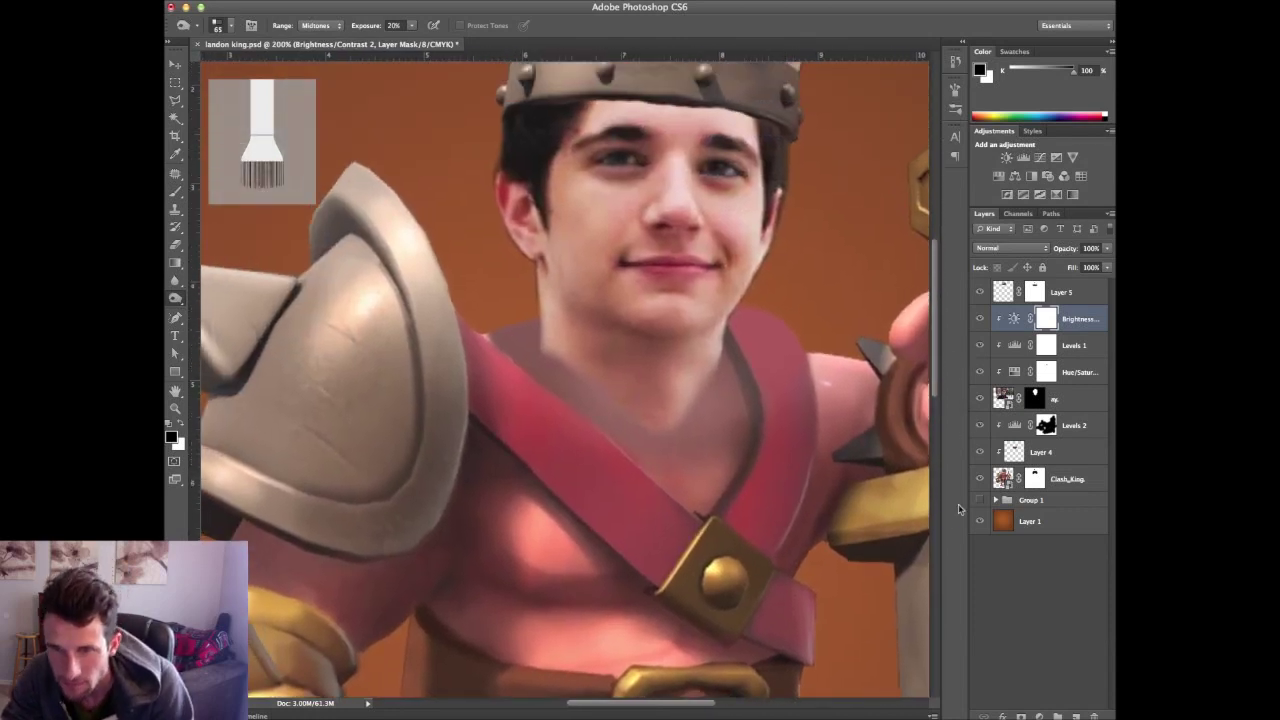
pyautogui.click(1065, 459)
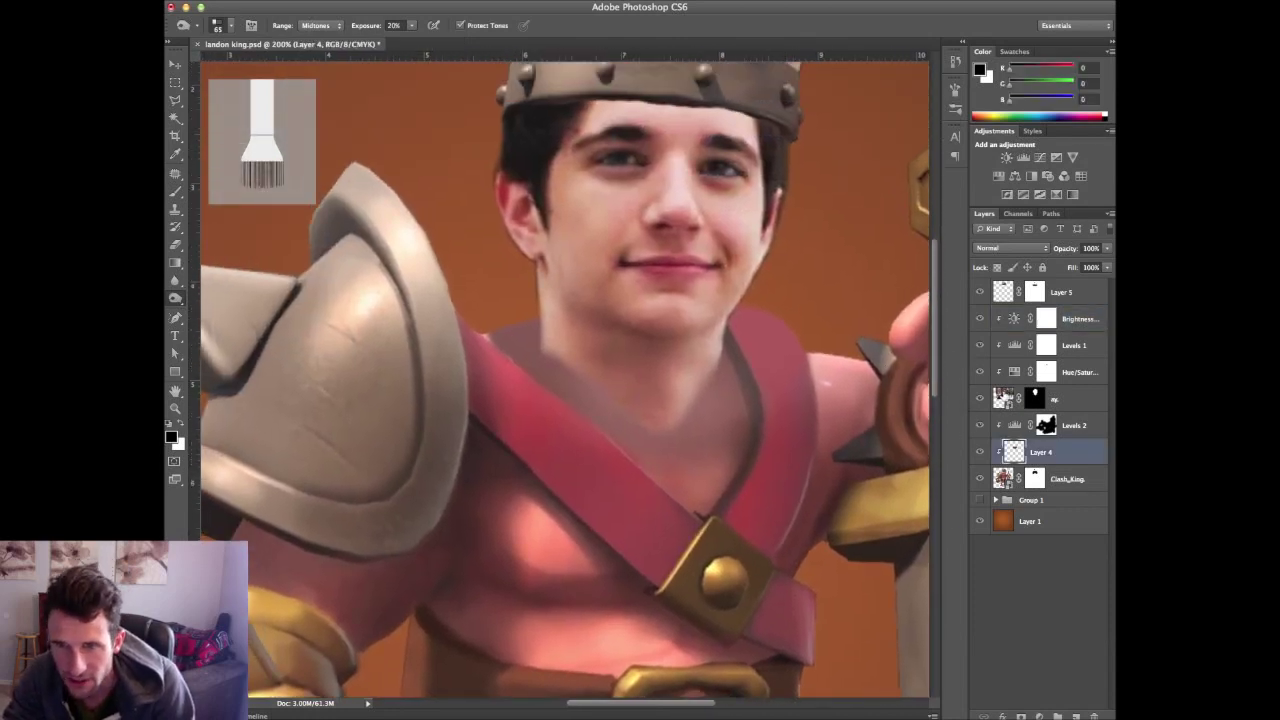
pyautogui.click(1065, 479)
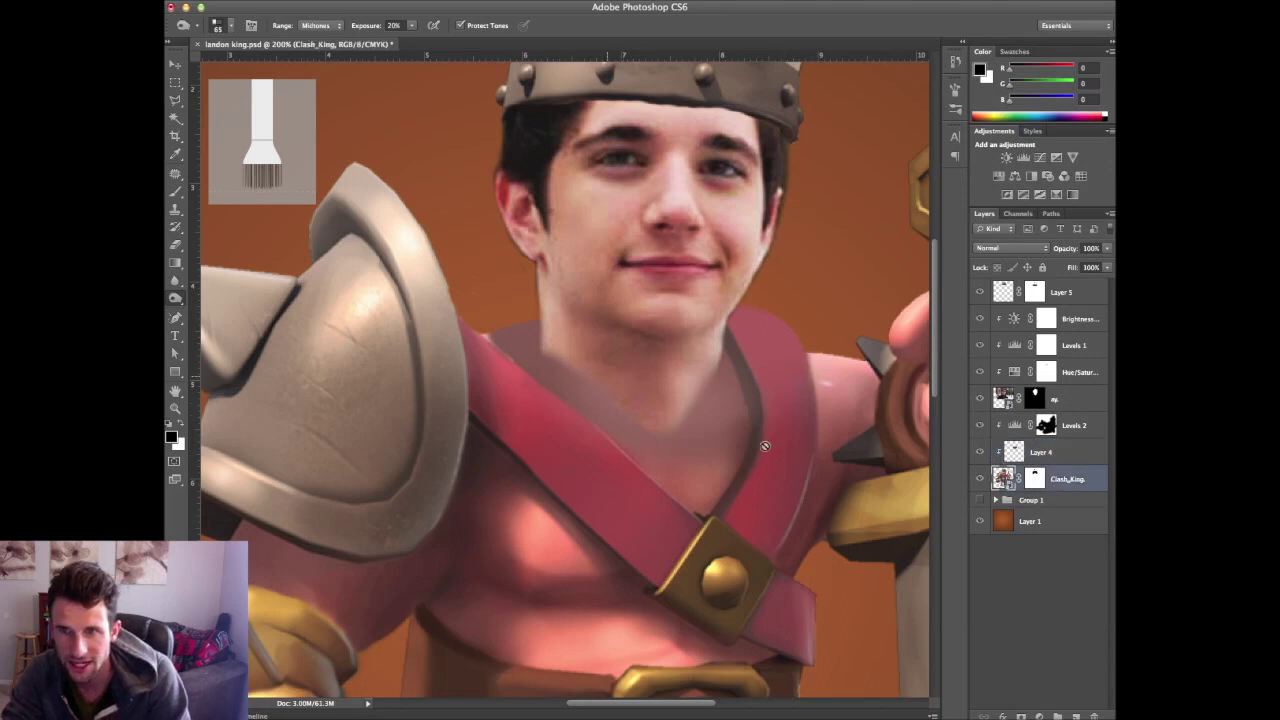
pyautogui.keyDown('super'); pyautogui.click(612, 358); pyautogui.keyUp('super')
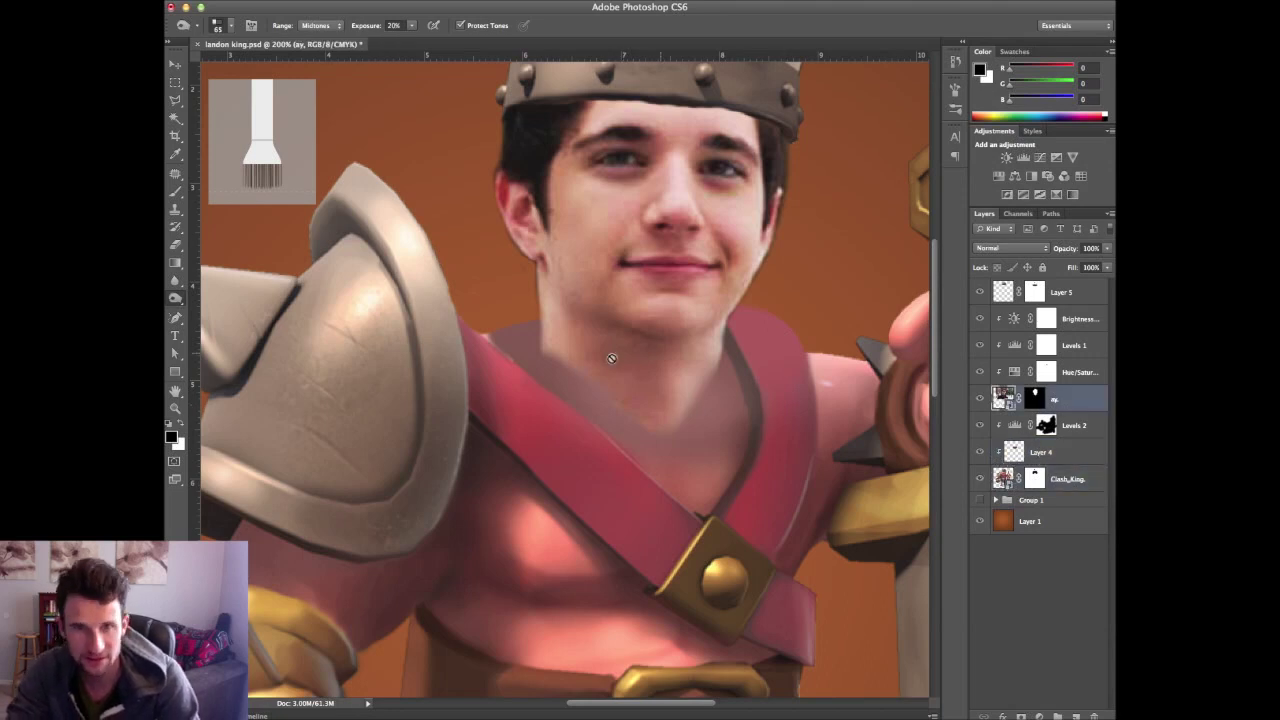
pyautogui.press('m')
pyautogui.moveTo(532, 297)
pyautogui.mouseDown()
pyautogui.moveTo(749, 400)
pyautogui.moveTo(738, 431)
pyautogui.mouseUp()
pyautogui.rightClick(646, 353)
pyautogui.click(692, 451)
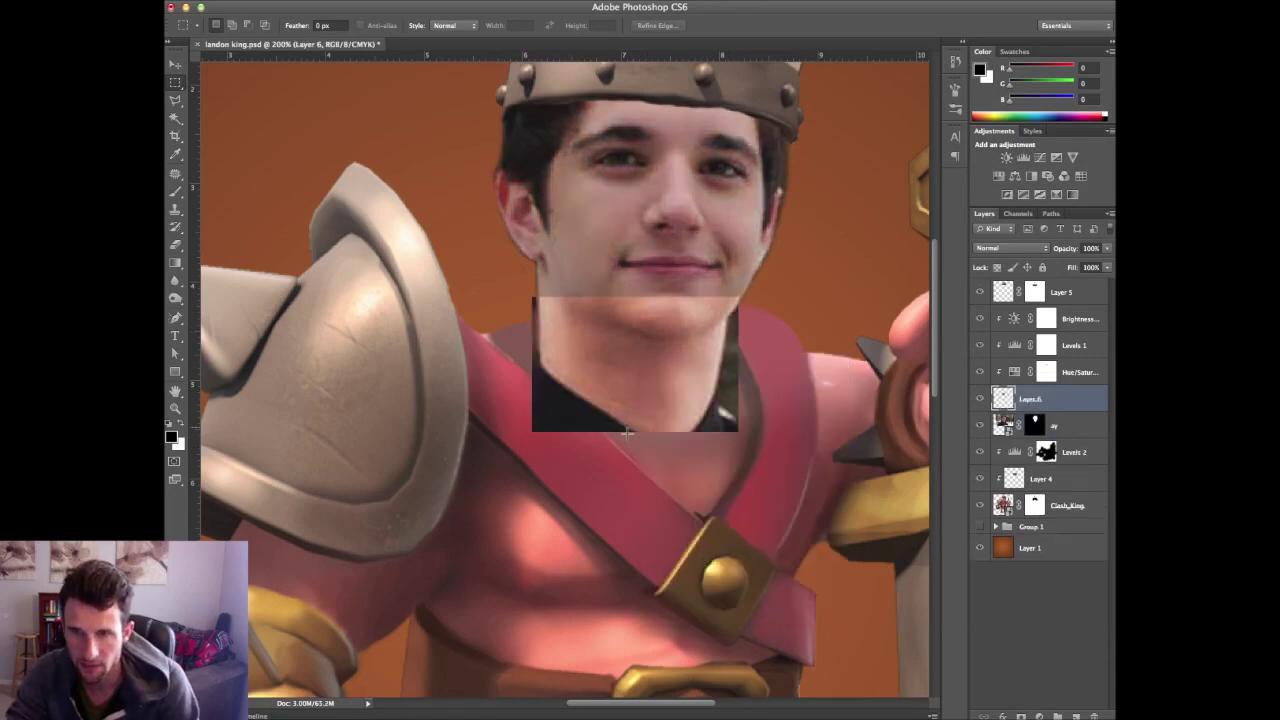
# Erase the shirt and outer edges of the copied neck patch with a soft eraser, and reposition the remaining skin
pyautogui.press('e')
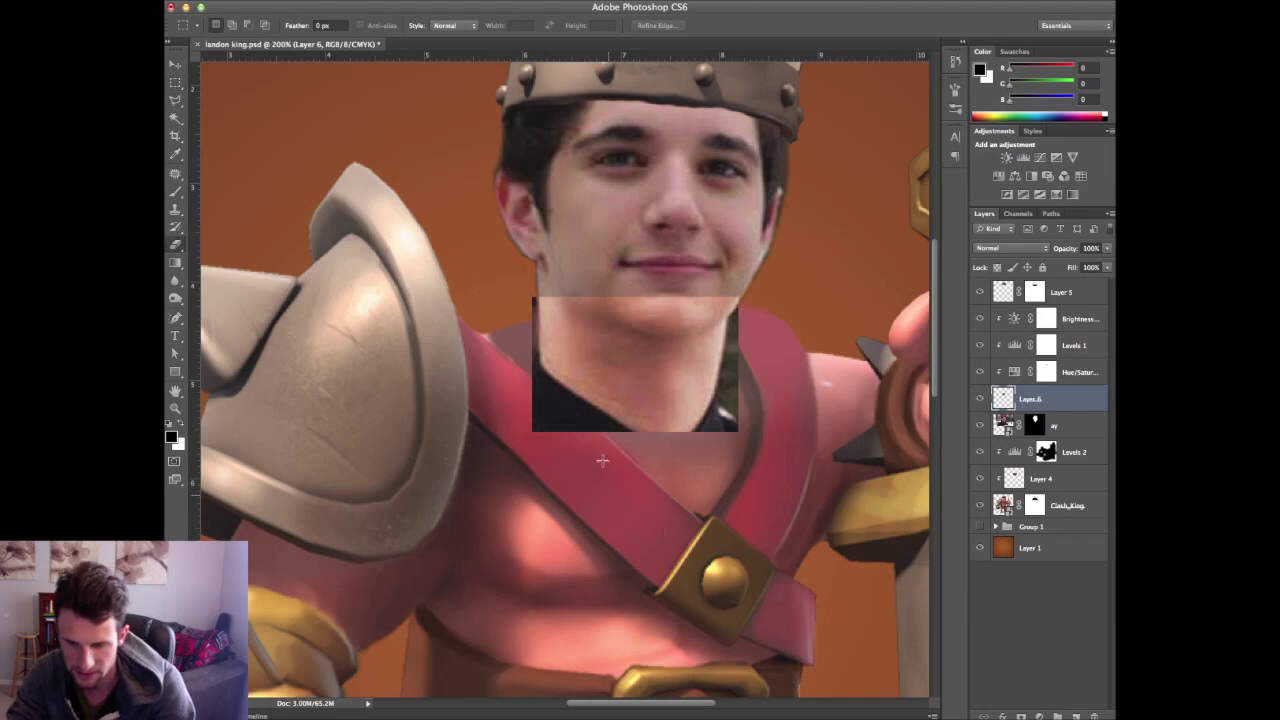
pyautogui.press('[')
pyautogui.press('[')
pyautogui.press('[')
pyautogui.press('[')
pyautogui.press('[')
pyautogui.press('[')
pyautogui.press('[')
pyautogui.press('[')
pyautogui.press('[')
pyautogui.press('[')
pyautogui.press('[')
pyautogui.press('[')
pyautogui.press('[')
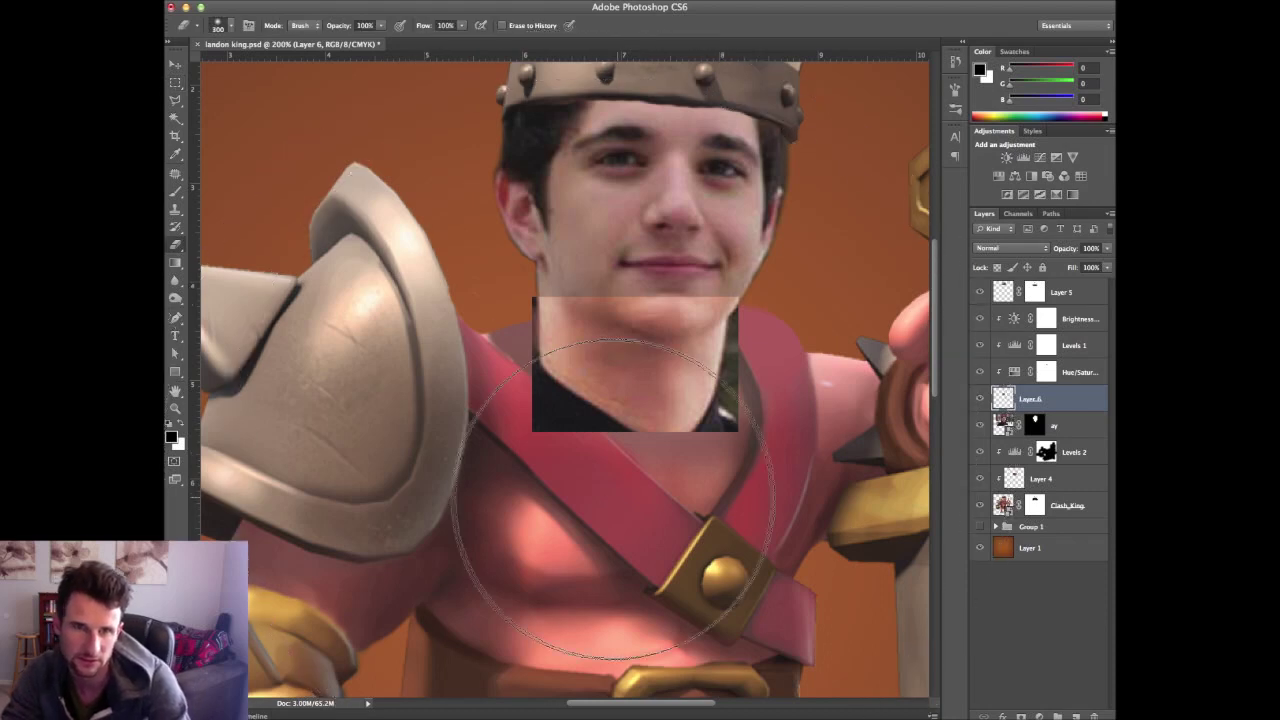
pyautogui.moveTo(530, 390)
pyautogui.mouseDown()
pyautogui.moveTo(563, 429)
pyautogui.moveTo(529, 386)
pyautogui.moveTo(677, 451)
pyautogui.moveTo(742, 425)
pyautogui.moveTo(749, 371)
pyautogui.moveTo(715, 290)
pyautogui.moveTo(506, 310)
pyautogui.moveTo(514, 357)
pyautogui.moveTo(571, 449)
pyautogui.moveTo(726, 477)
pyautogui.moveTo(715, 452)
pyautogui.mouseUp()
pyautogui.press('v')
pyautogui.moveTo(634, 403); pyautogui.dragTo(571, 408)
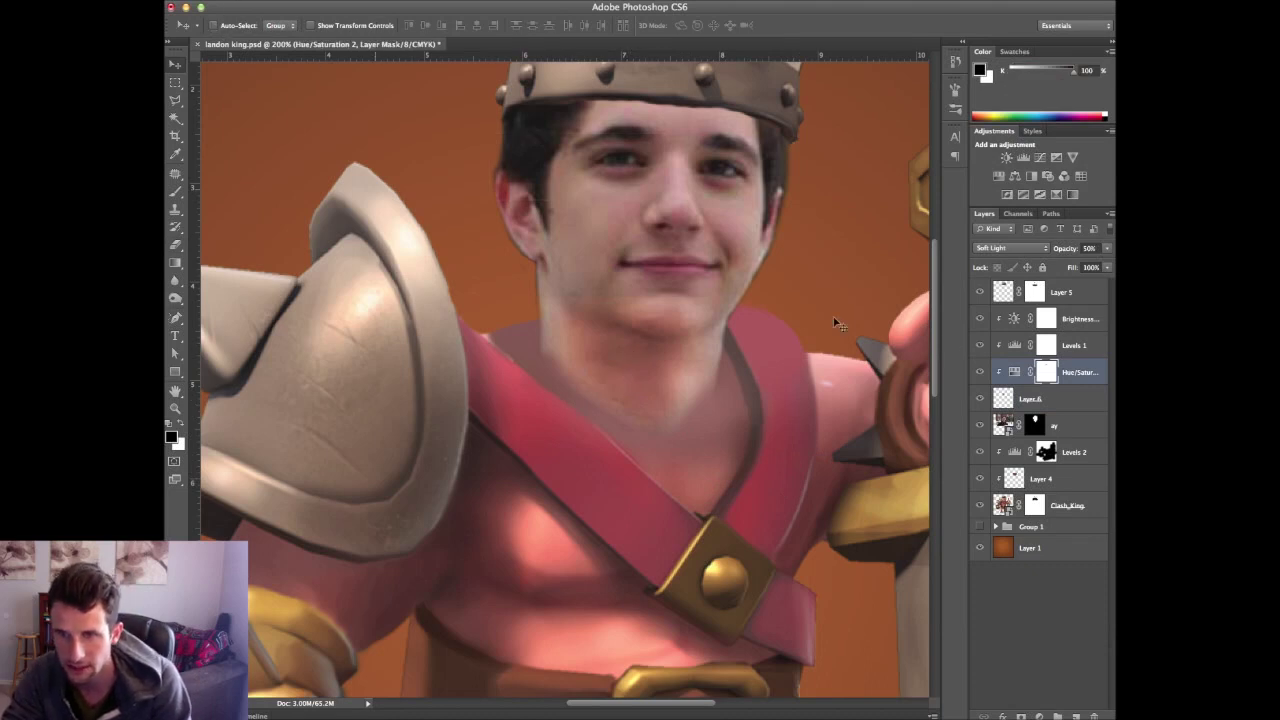
# Try placing Layer 6 directly above the Clash_King layer, beneath Layer 4, and undo the move
pyautogui.click(1066, 400)
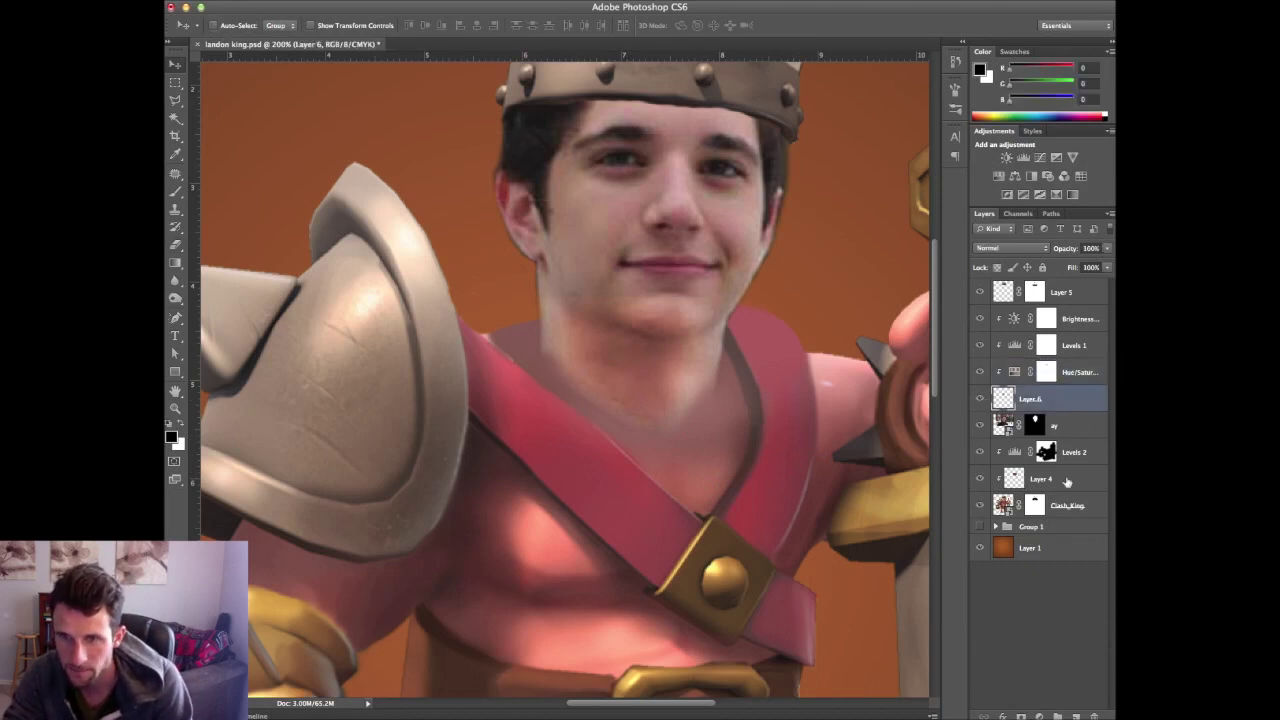
pyautogui.moveTo(1057, 414); pyautogui.dragTo(1075, 508)
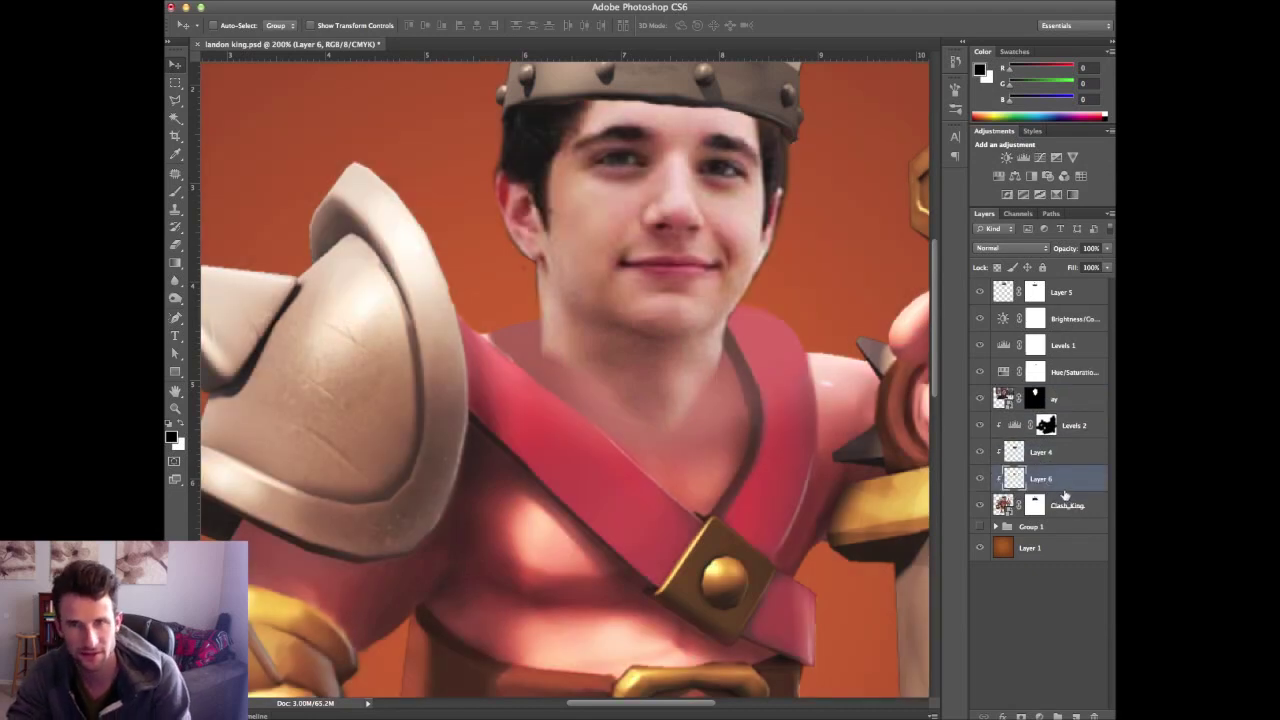
pyautogui.hotkey('ctrl', 'z')
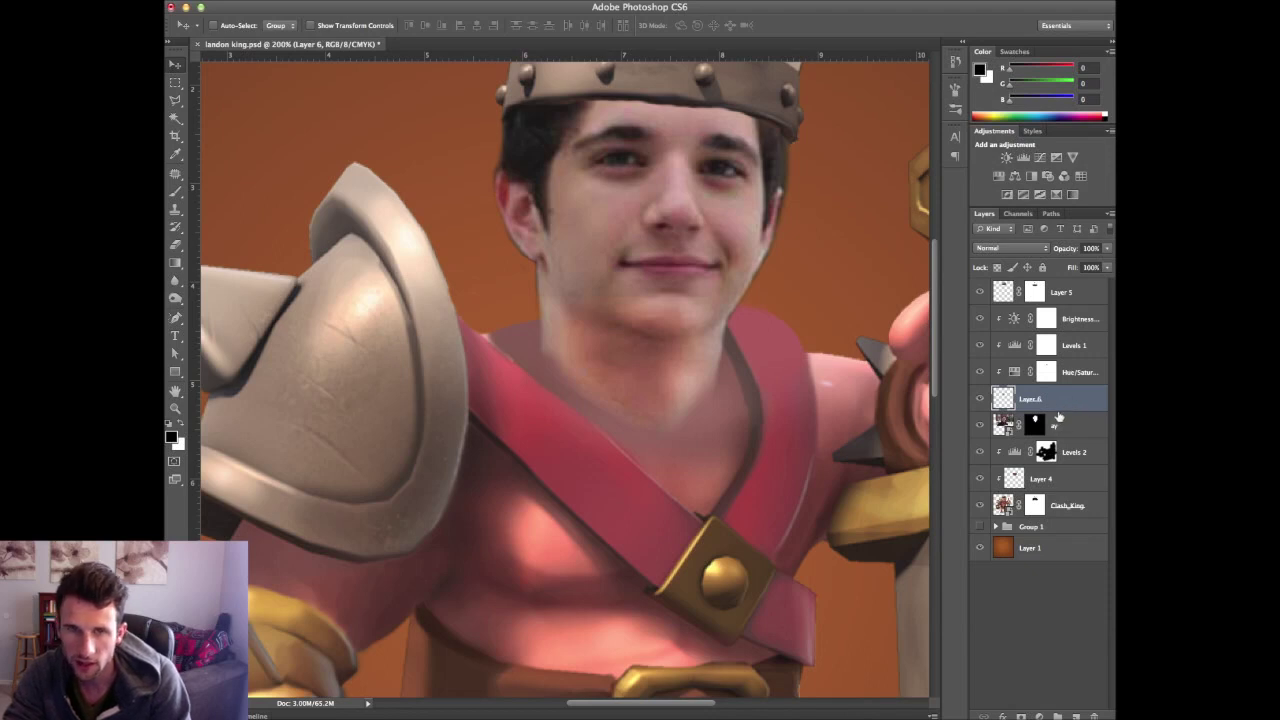
# Shift the copied skin patch down over the upper chest and place Layer 6 between Levels 2 and Layer 4
pyautogui.moveTo(630, 394); pyautogui.dragTo(700, 445)
pyautogui.moveTo(1056, 450); pyautogui.dragTo(1069, 420)
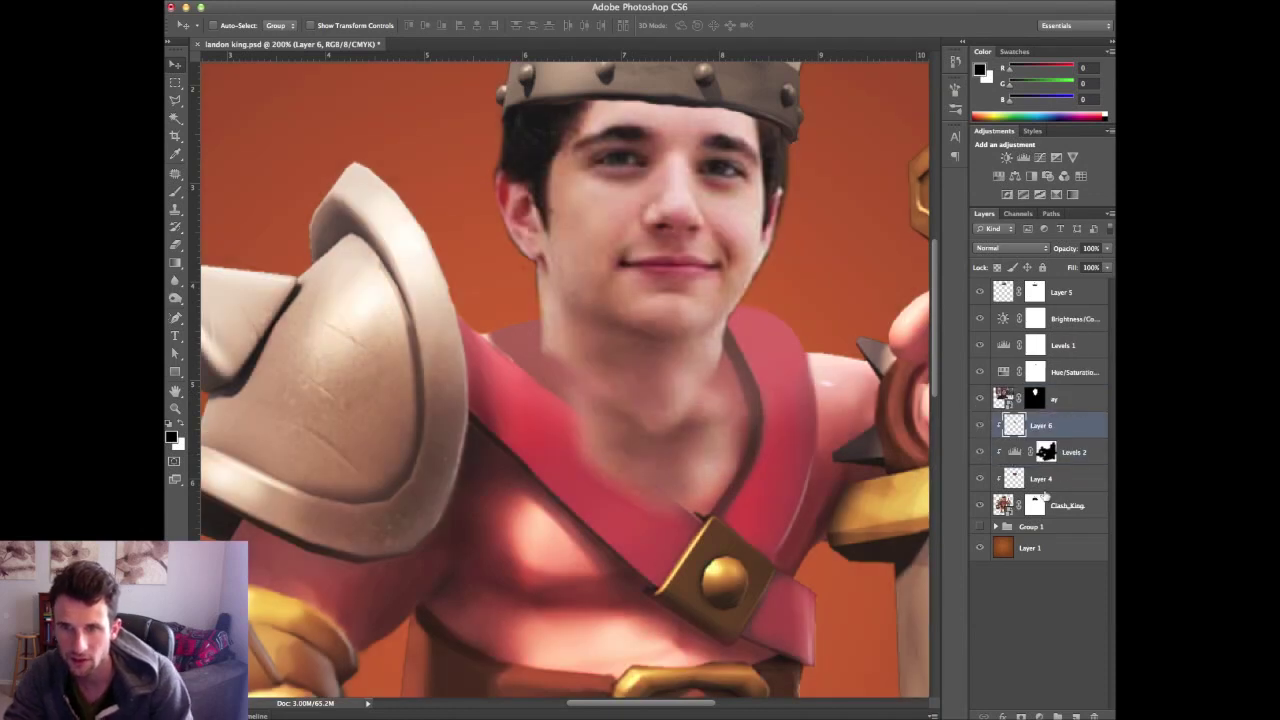
pyautogui.press('super+z')
pyautogui.press('super+z')
pyautogui.press('super+z')
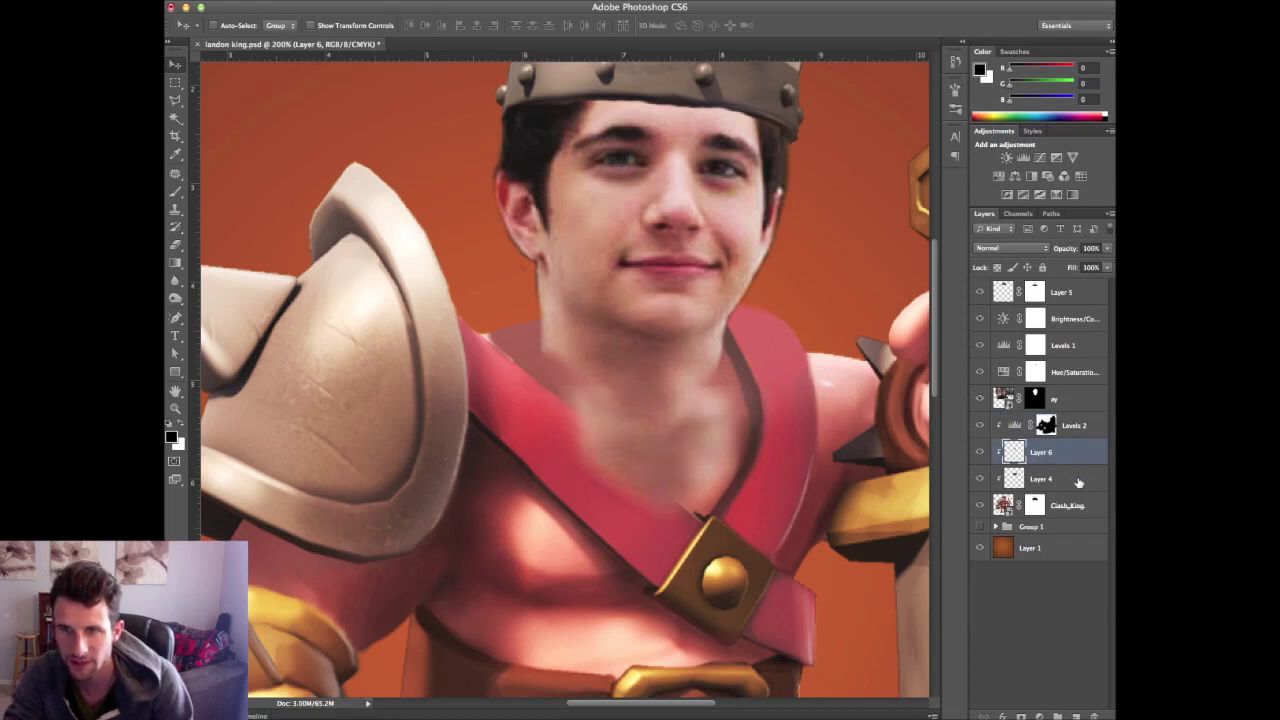
# Try placing Layer 6 below the Clash_King layer, and move it between the ay layer and Levels 2
pyautogui.press('super+bracketright')
pyautogui.press('super+bracketright')
pyautogui.moveTo(1048, 507); pyautogui.dragTo(1046, 524)
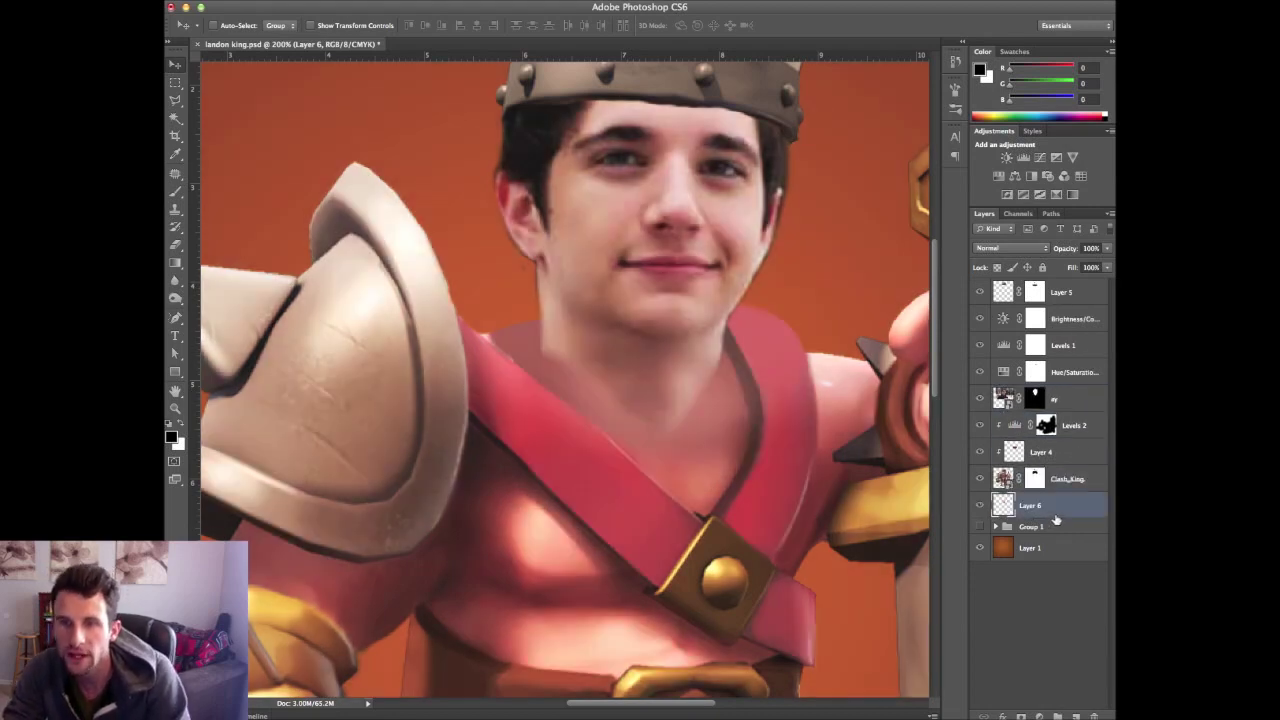
pyautogui.press('super+bracketright')
pyautogui.press('super+bracketright')
pyautogui.press('super+bracketright')
pyautogui.press('super+bracketright')
pyautogui.moveTo(1062, 405); pyautogui.dragTo(1042, 446)
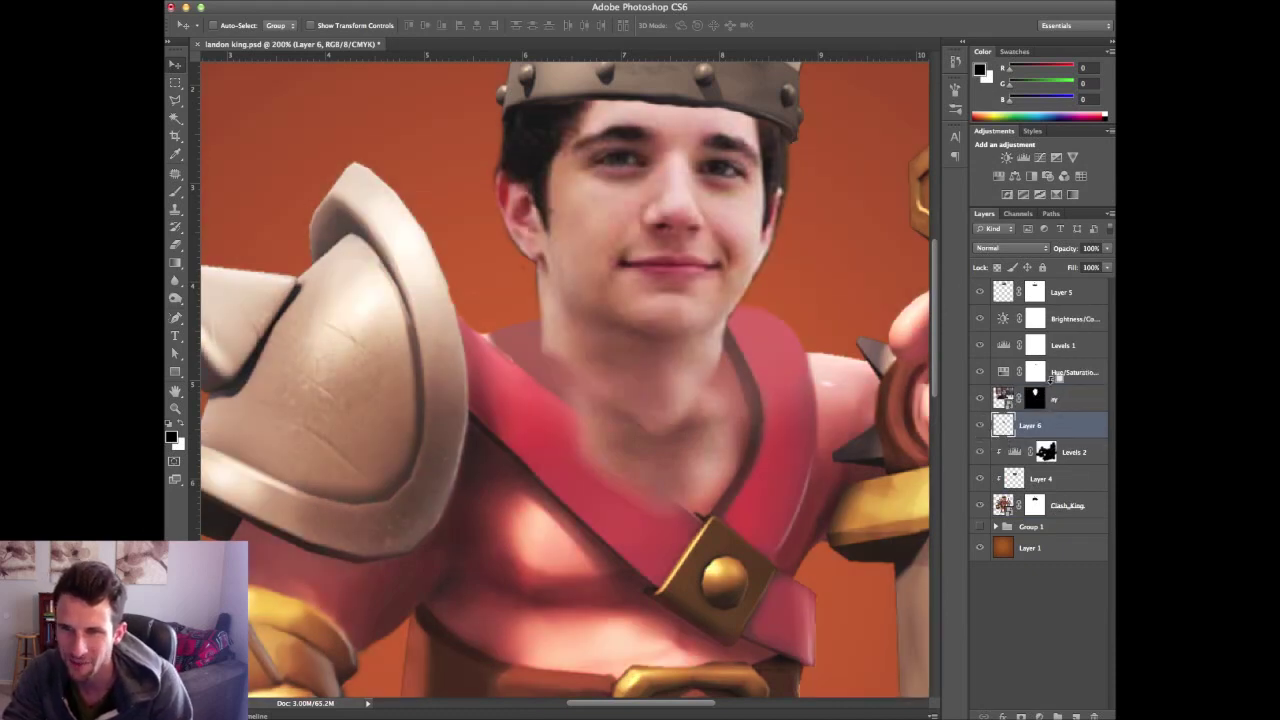
# Clip the Hue/Saturation, Levels 1 and Brightness/Contrast adjustments to the ay layer
pyautogui.keyDown('alt'); pyautogui.click(1055, 385); pyautogui.keyUp('alt')
pyautogui.keyDown('alt'); pyautogui.click(1064, 358); pyautogui.keyUp('alt')
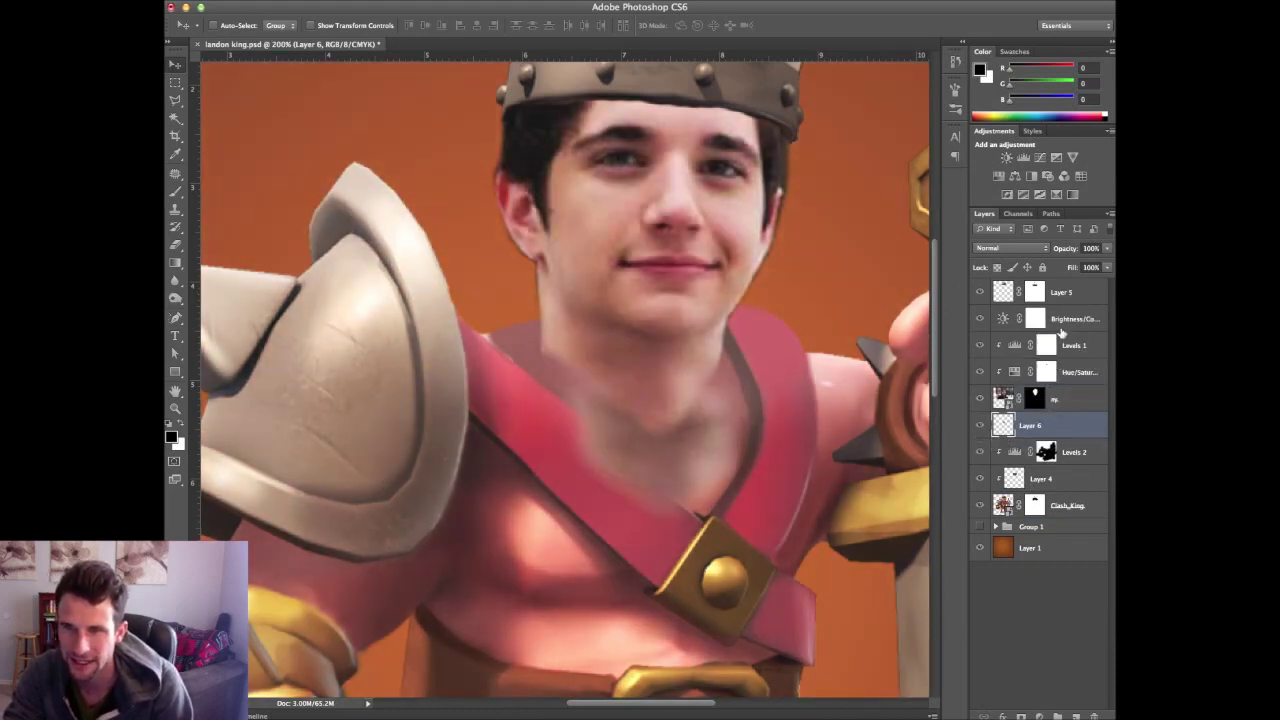
pyautogui.keyDown('alt'); pyautogui.click(1062, 332); pyautogui.keyUp('alt')
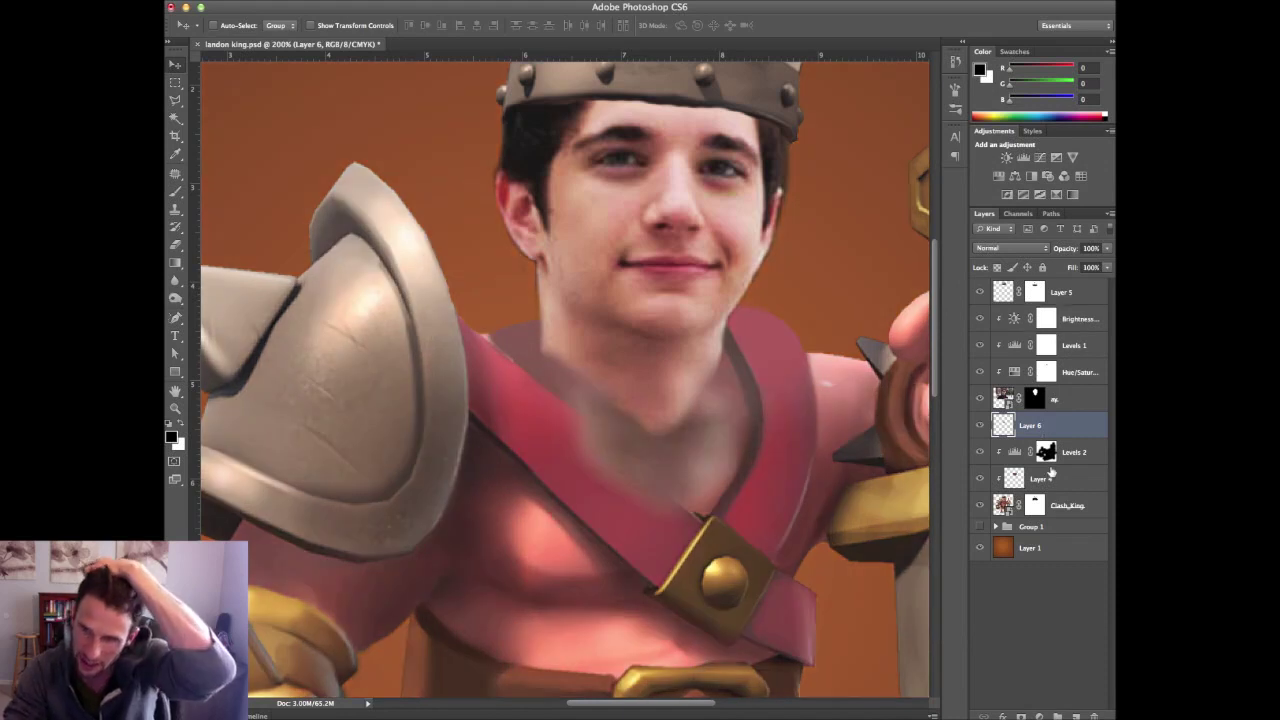
# Try Layer 6 clipped between Layer 4 and Clash_King, shift its skin patch across the chest, and compare it with Layer 4 hidden
pyautogui.moveTo(1044, 426); pyautogui.dragTo(1063, 497)
pyautogui.keyDown('alt'); pyautogui.click(1050, 494); pyautogui.keyUp('alt')
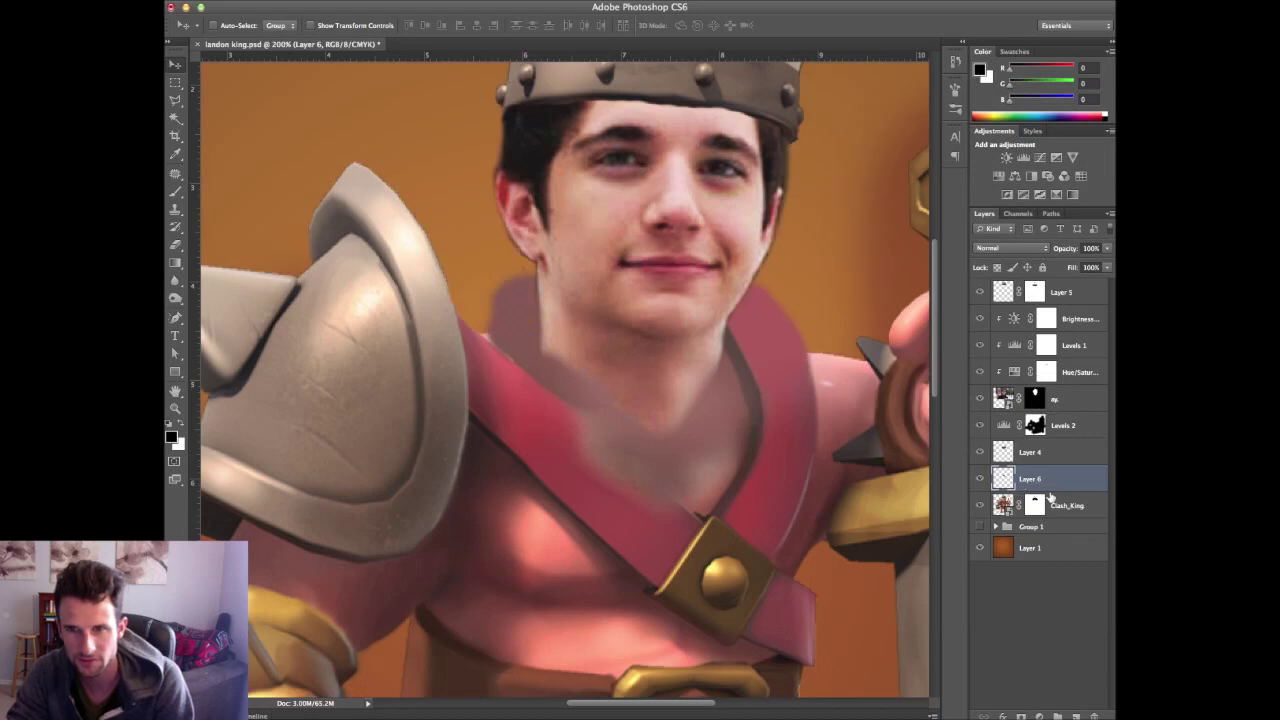
pyautogui.keyDown('alt'); pyautogui.click(1050, 494); pyautogui.keyUp('alt')
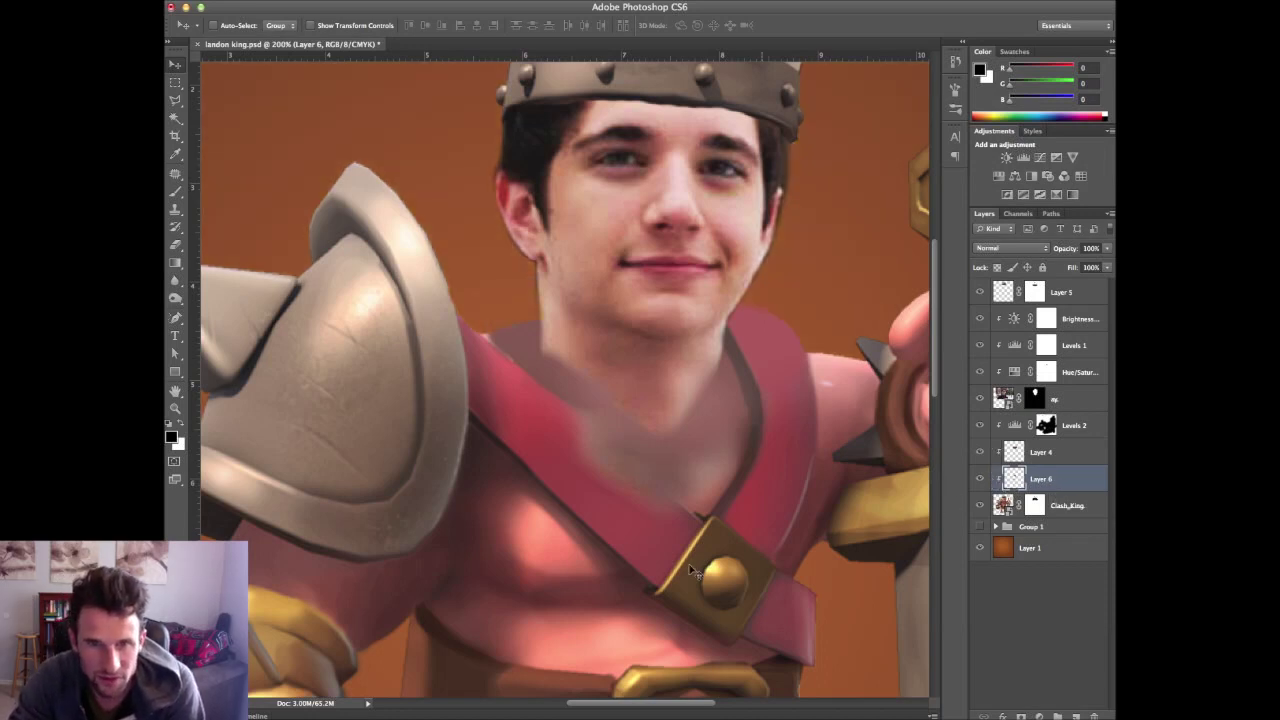
pyautogui.moveTo(600, 463); pyautogui.dragTo(652, 452)
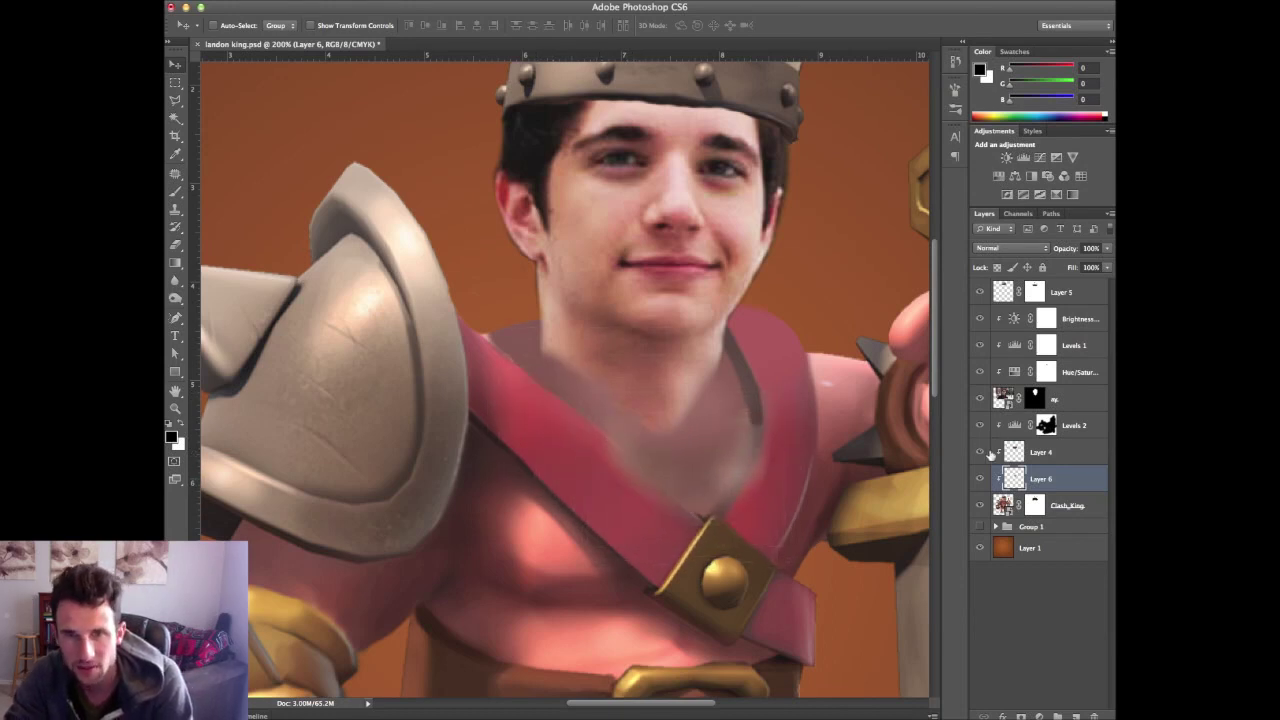
pyautogui.click(979, 452)
pyautogui.click(979, 452)
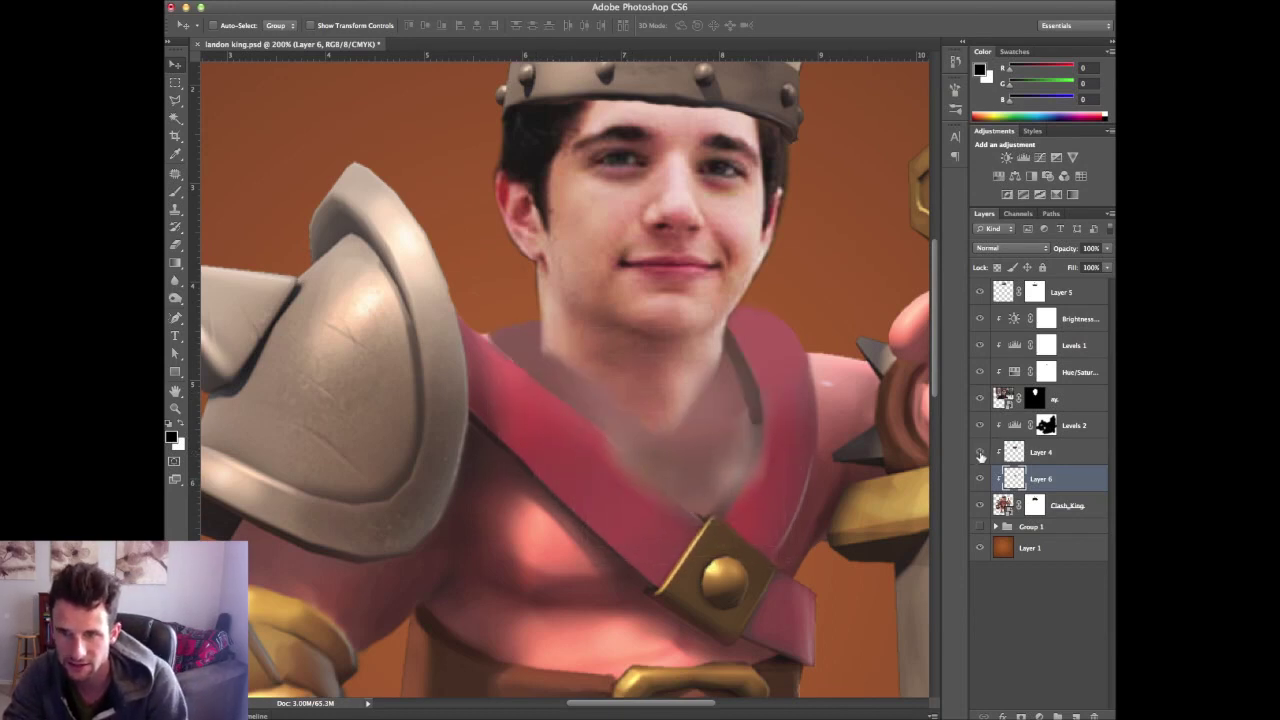
# Place Layer 6 above Layer 4, shift its skin patch to the base of the neck, and erase the part covering the red strap
pyautogui.moveTo(1040, 478); pyautogui.dragTo(1050, 442)
pyautogui.moveTo(718, 443); pyautogui.dragTo(586, 360)
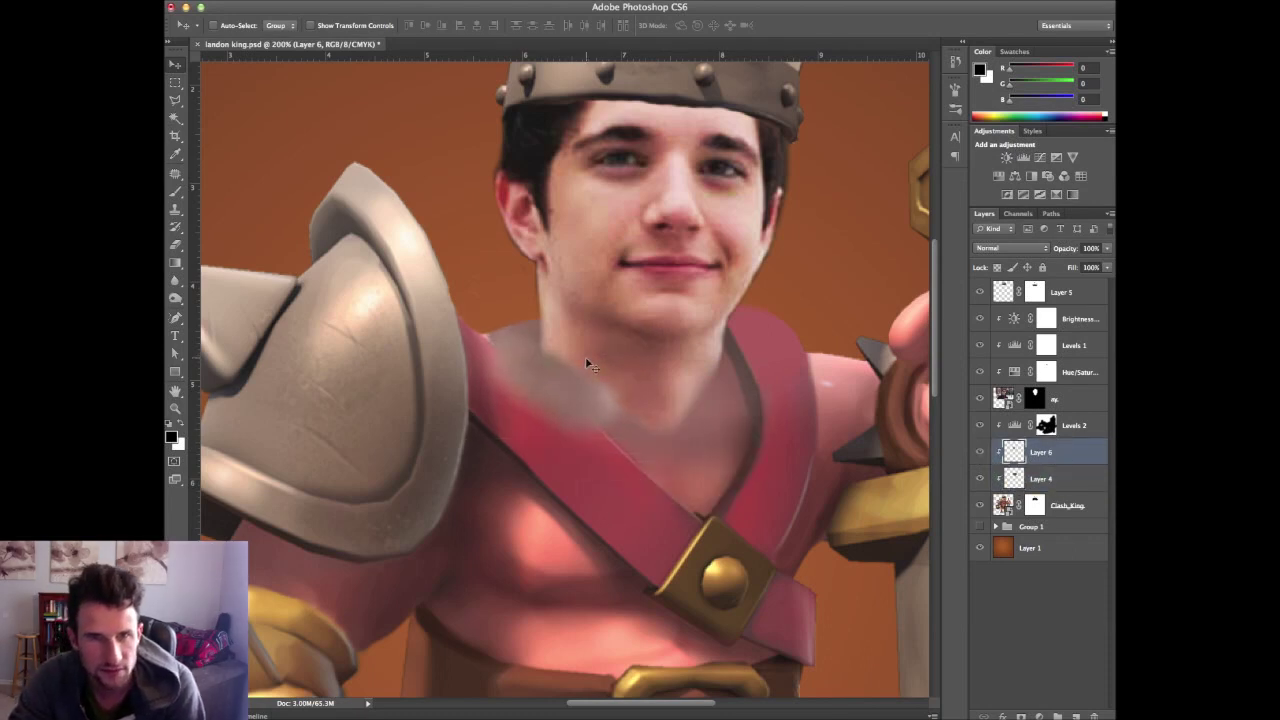
pyautogui.press('e')
pyautogui.moveTo(500, 380)
pyautogui.mouseDown()
pyautogui.moveTo(535, 424)
pyautogui.moveTo(499, 398)
pyautogui.mouseUp()
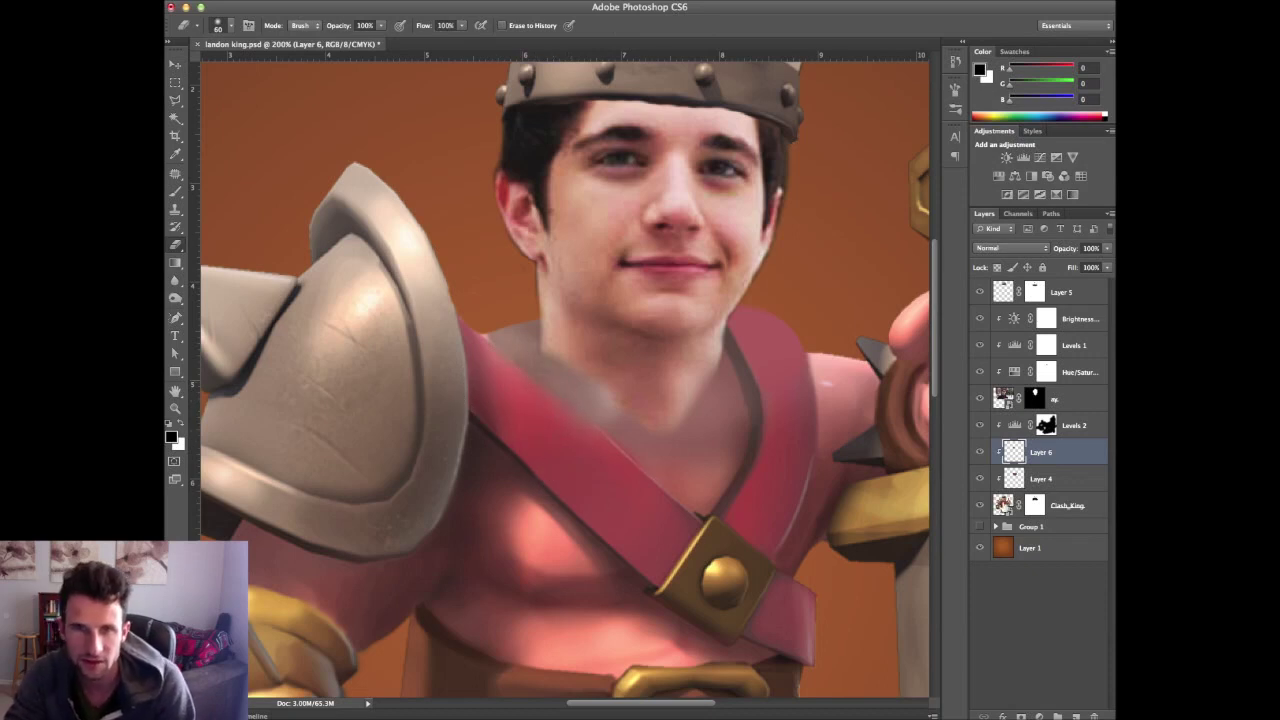
# Adjust the midtones of the Layer 6 skin patch slightly with Levels
pyautogui.hotkey('ctrl', 'l')
pyautogui.moveTo(766, 287); pyautogui.dragTo(925, 292)
pyautogui.moveTo(819, 453); pyautogui.dragTo(813, 457)
pyautogui.press('Return')
pyautogui.press('e')
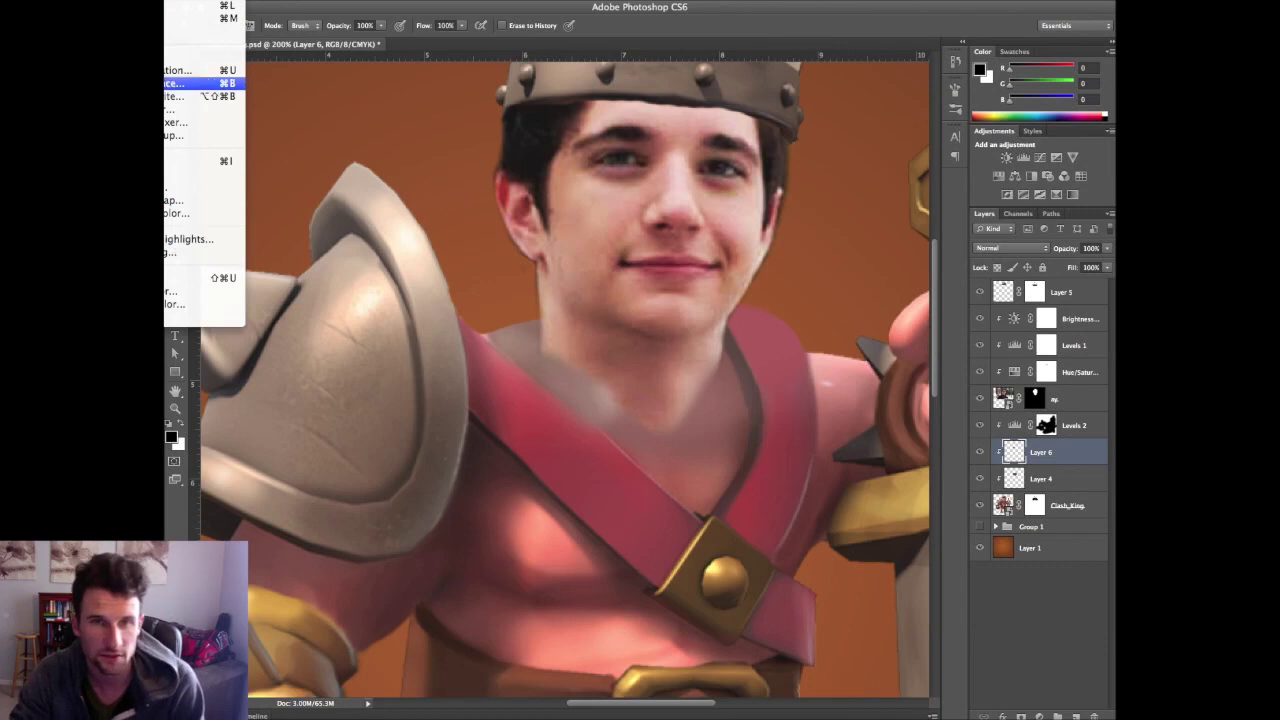
# Colorize the Layer 6 skin patch with Hue/Saturation at hue 22, saturation 39 and lightness +20
pyautogui.click(200, 70)
pyautogui.moveTo(696, 265); pyautogui.dragTo(918, 287)
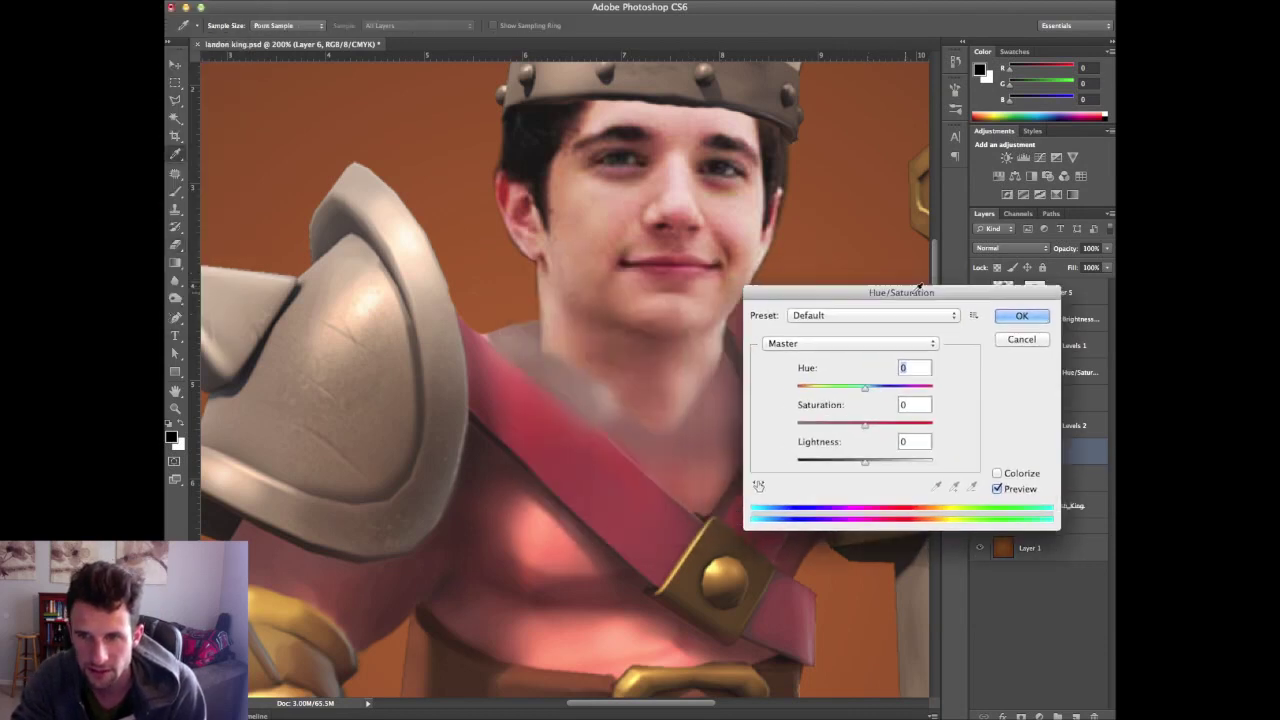
pyautogui.click(998, 474)
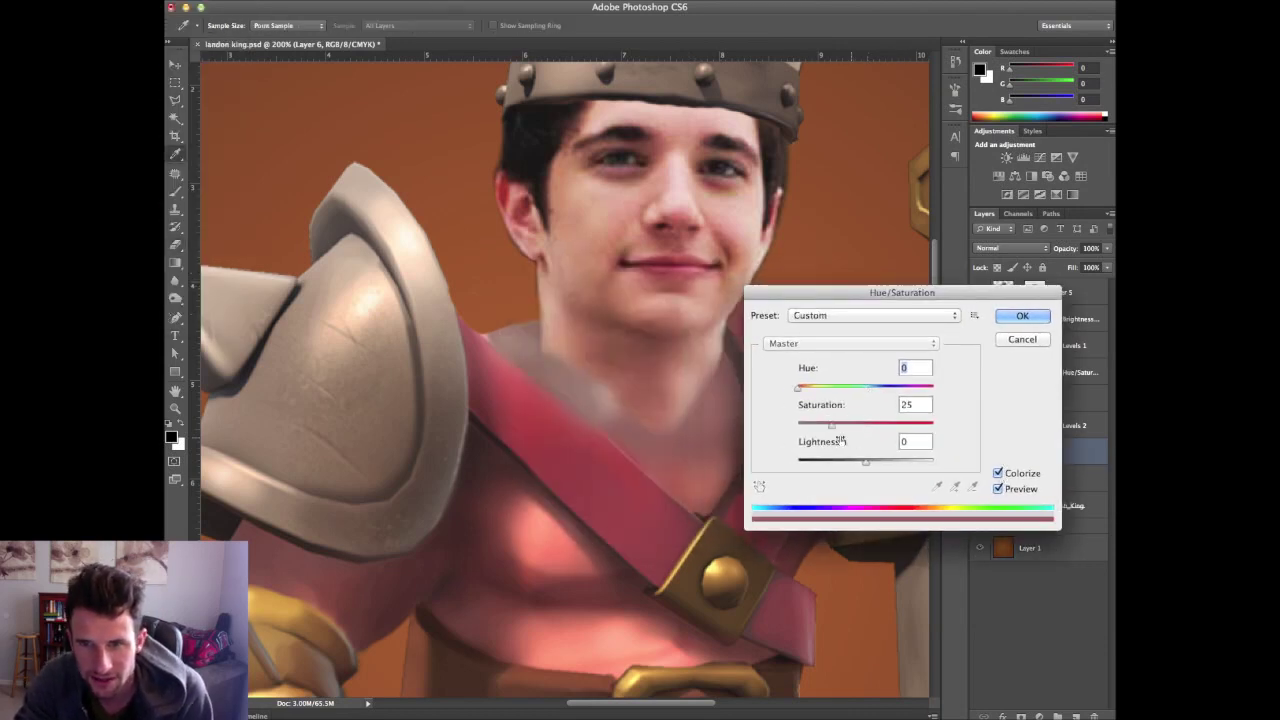
pyautogui.moveTo(866, 463); pyautogui.dragTo(849, 424)
pyautogui.moveTo(799, 388); pyautogui.dragTo(806, 391)
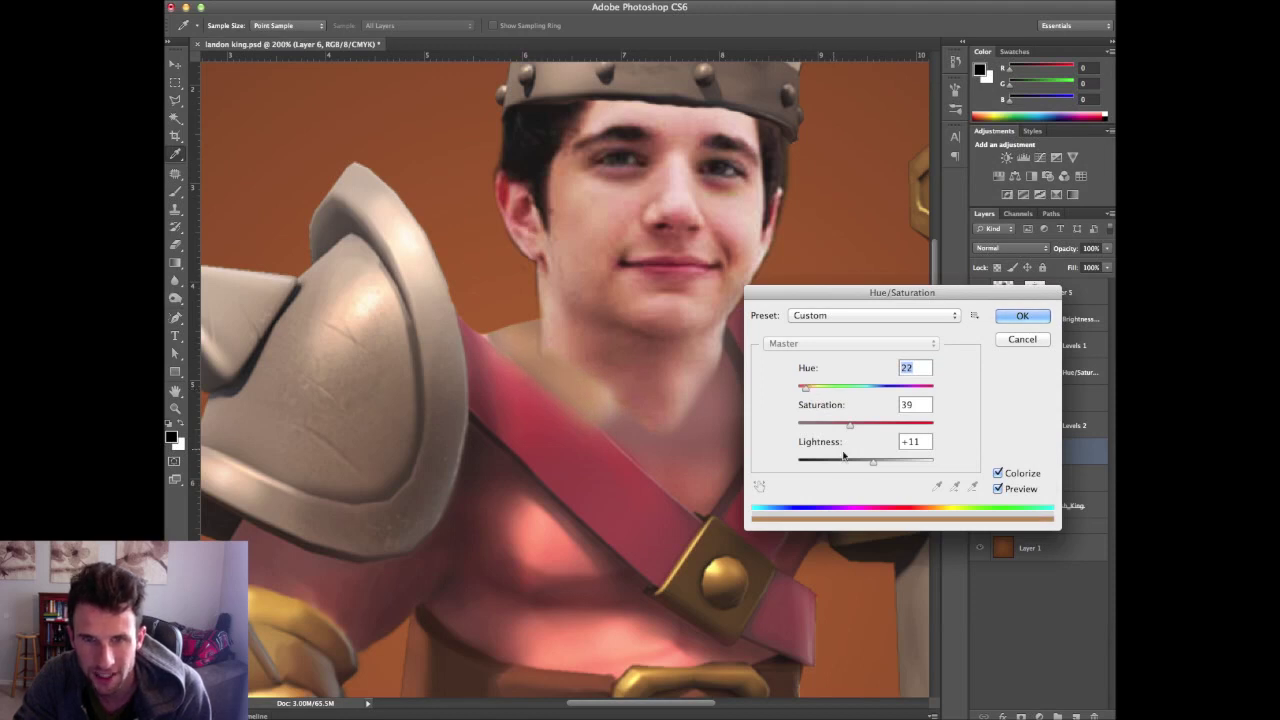
pyautogui.moveTo(873, 462); pyautogui.dragTo(880, 466)
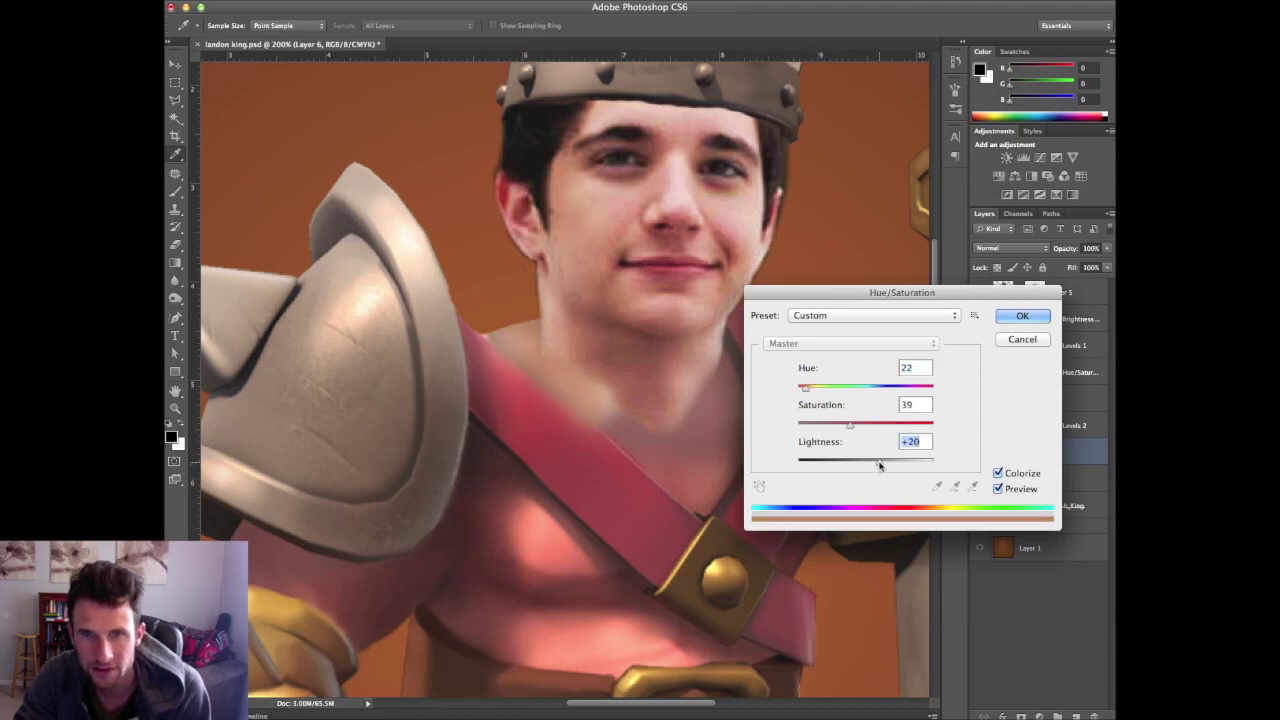
pyautogui.click(1021, 316)
# Duplicate the colorized skin patch over the centre and far side of the chest opening, erasing the overlap on the straps
pyautogui.press('v')
pyautogui.moveTo(598, 404); pyautogui.dragTo(670, 462)
pyautogui.press('e')
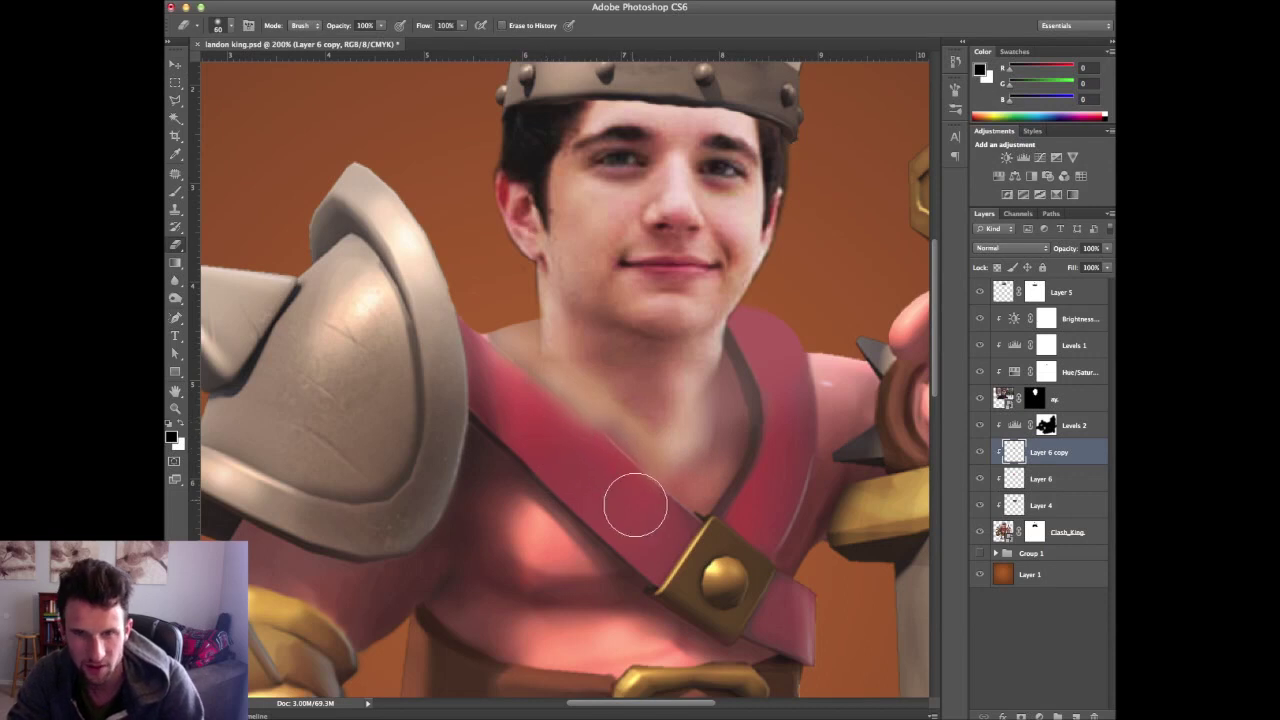
pyautogui.press('v')
pyautogui.moveTo(695, 445); pyautogui.dragTo(726, 414)
pyautogui.press('super+j')
pyautogui.press('e')
pyautogui.moveTo(752, 356)
pyautogui.mouseDown()
pyautogui.moveTo(749, 320)
pyautogui.moveTo(782, 472)
pyautogui.moveTo(733, 460)
pyautogui.moveTo(752, 492)
pyautogui.moveTo(771, 374)
pyautogui.moveTo(690, 352)
pyautogui.moveTo(658, 375)
pyautogui.mouseUp()
# Cover the lower tip of the chest opening with another copy of the skin patch and erase its overlap on the strap
pyautogui.press('v')
pyautogui.press('e')
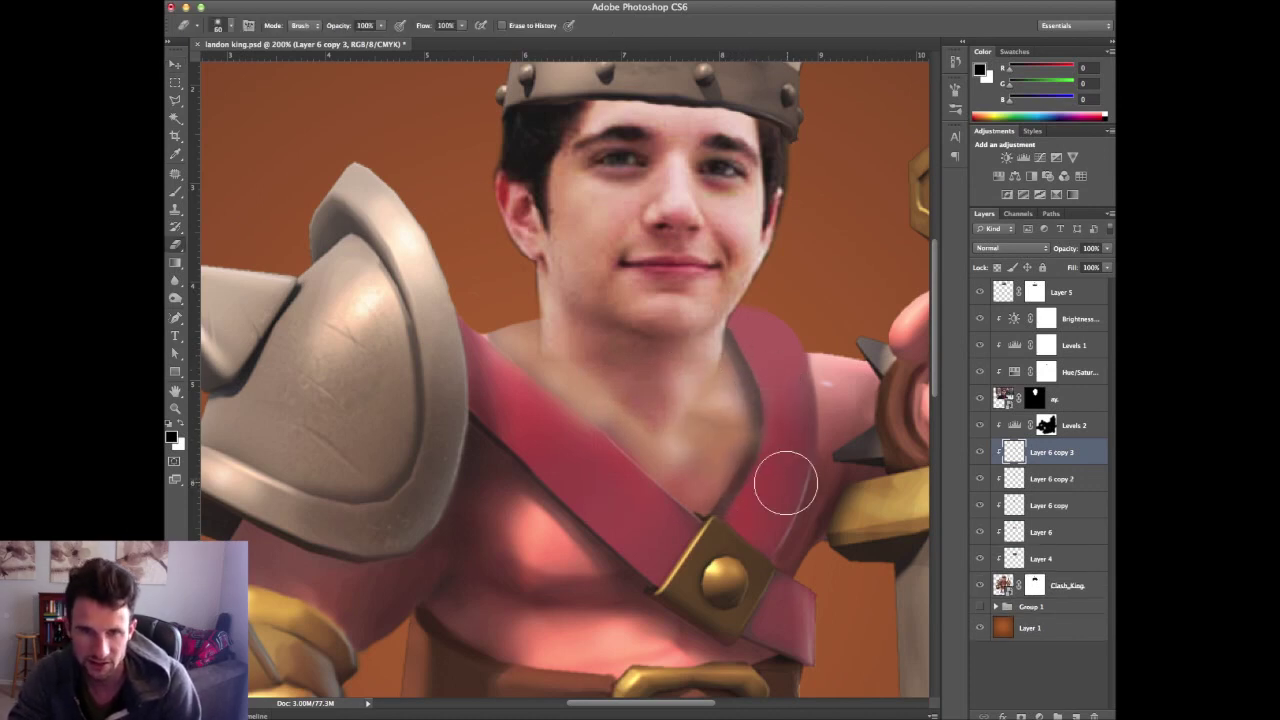
pyautogui.press('v')
pyautogui.moveTo(737, 457)
pyautogui.mouseDown()
pyautogui.moveTo(720, 497)
pyautogui.moveTo(651, 513)
pyautogui.mouseUp()
pyautogui.press('e')
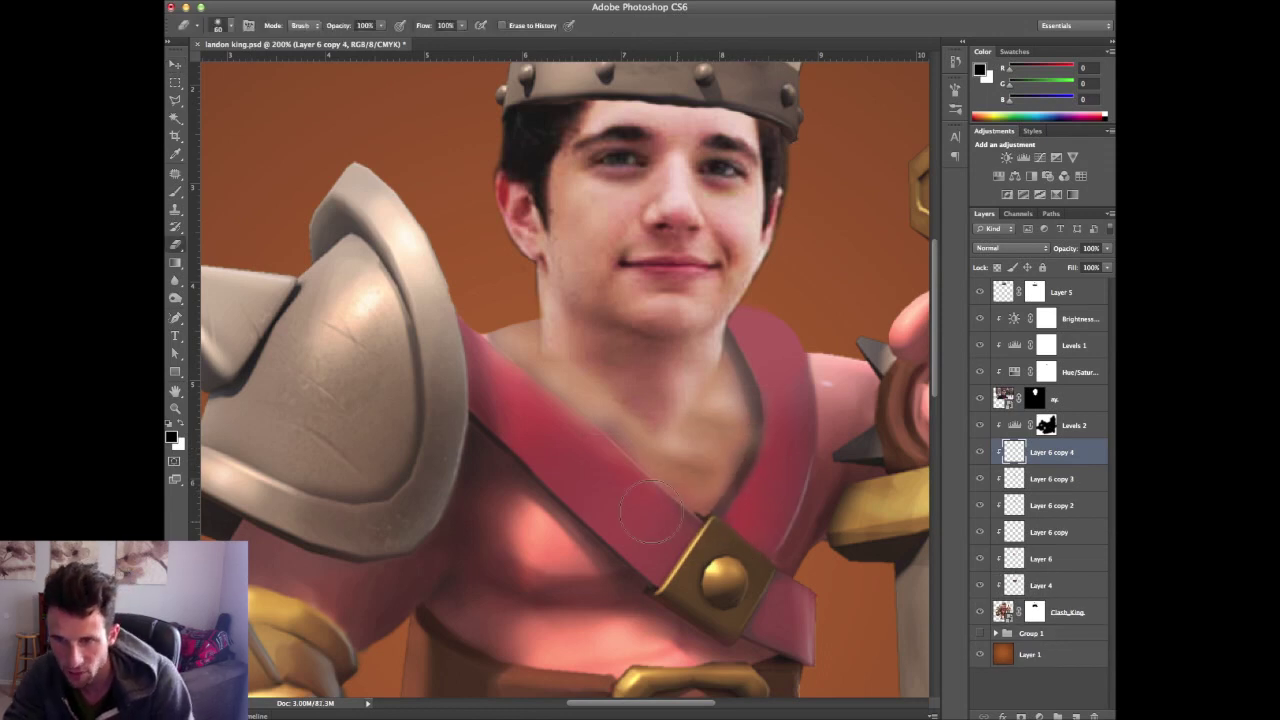
# Merge Layer 6 and its four copies into one layer, and compare the chest with that layer hidden and shown
pyautogui.keyDown('shift'); pyautogui.click(1052, 563); pyautogui.keyUp('shift')
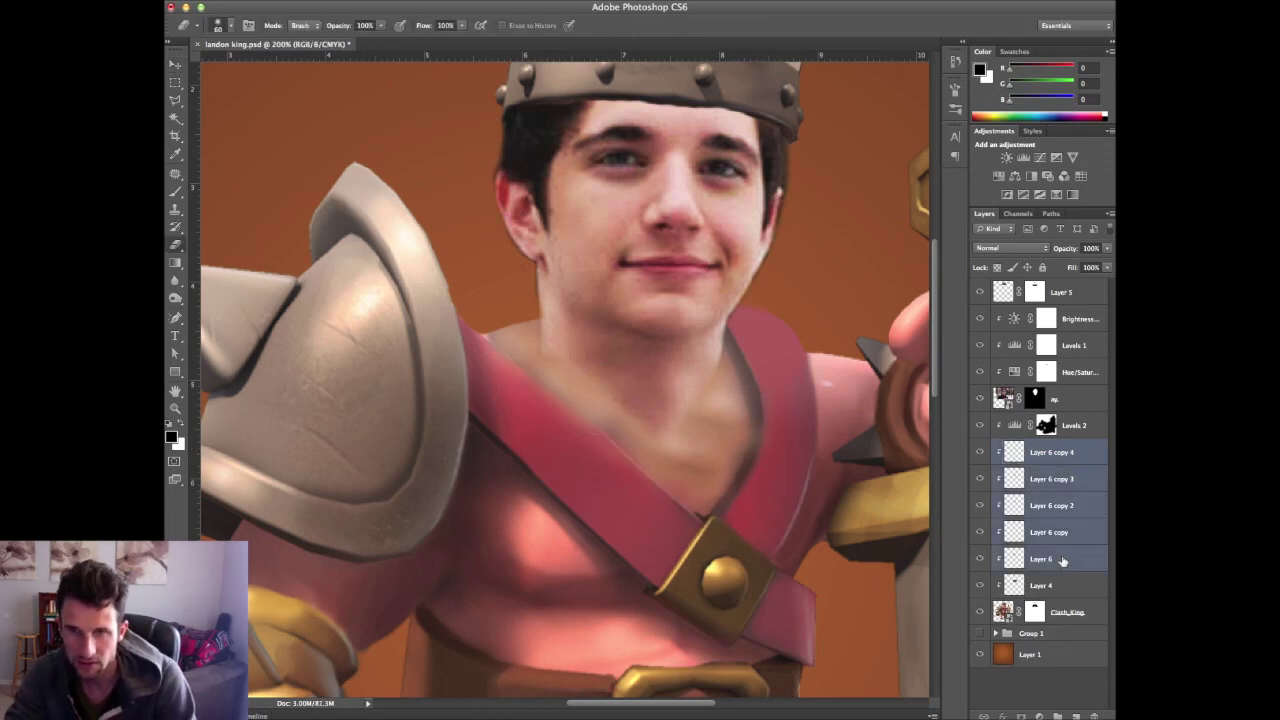
pyautogui.hotkey('ctrl', 'e')
pyautogui.click(979, 452)
pyautogui.click(979, 453)
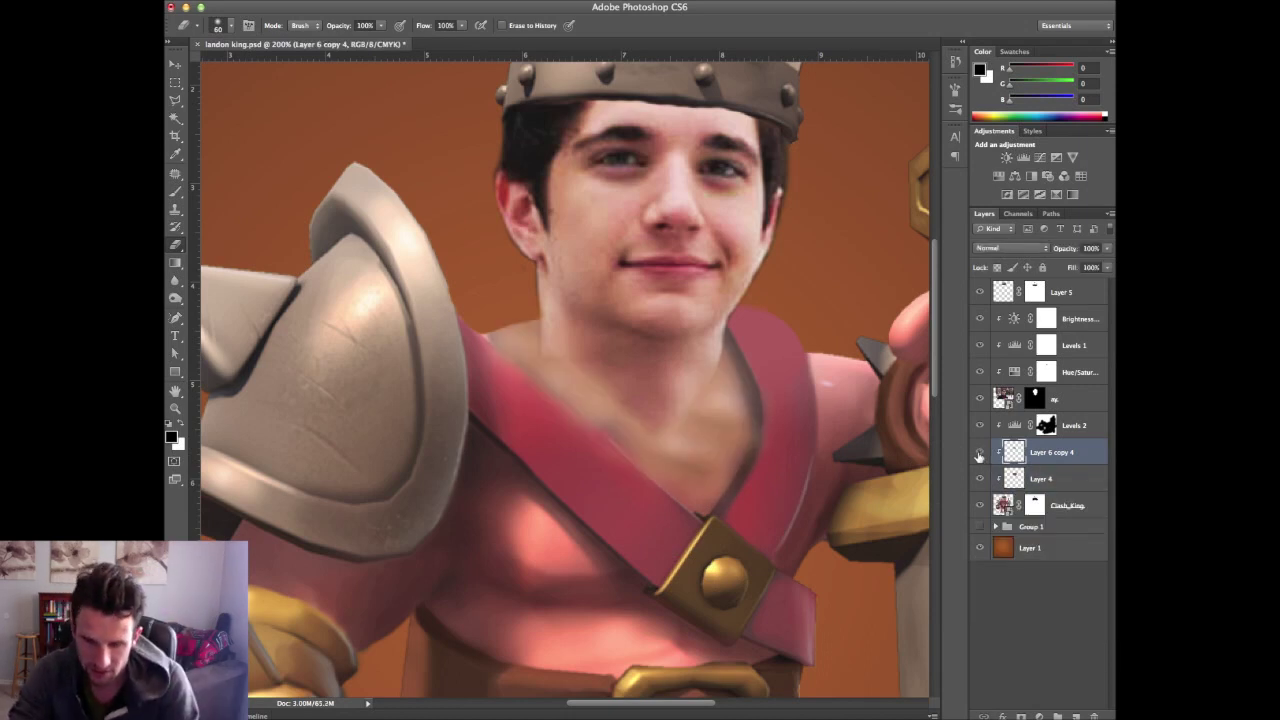
# Try blend modes such as Multiply, Hard Light and Color on the merged skin layer, and return it to Normal
pyautogui.press('v')
pyautogui.hotkey('shift', '+')
pyautogui.hotkey('shift', '+')
pyautogui.hotkey('shift', '+')
pyautogui.hotkey('shift', '+')
pyautogui.hotkey('shift', '+')
pyautogui.hotkey('shift', '+')
pyautogui.hotkey('shift', '+')
pyautogui.hotkey('shift', '+')
pyautogui.hotkey('shift', '+')
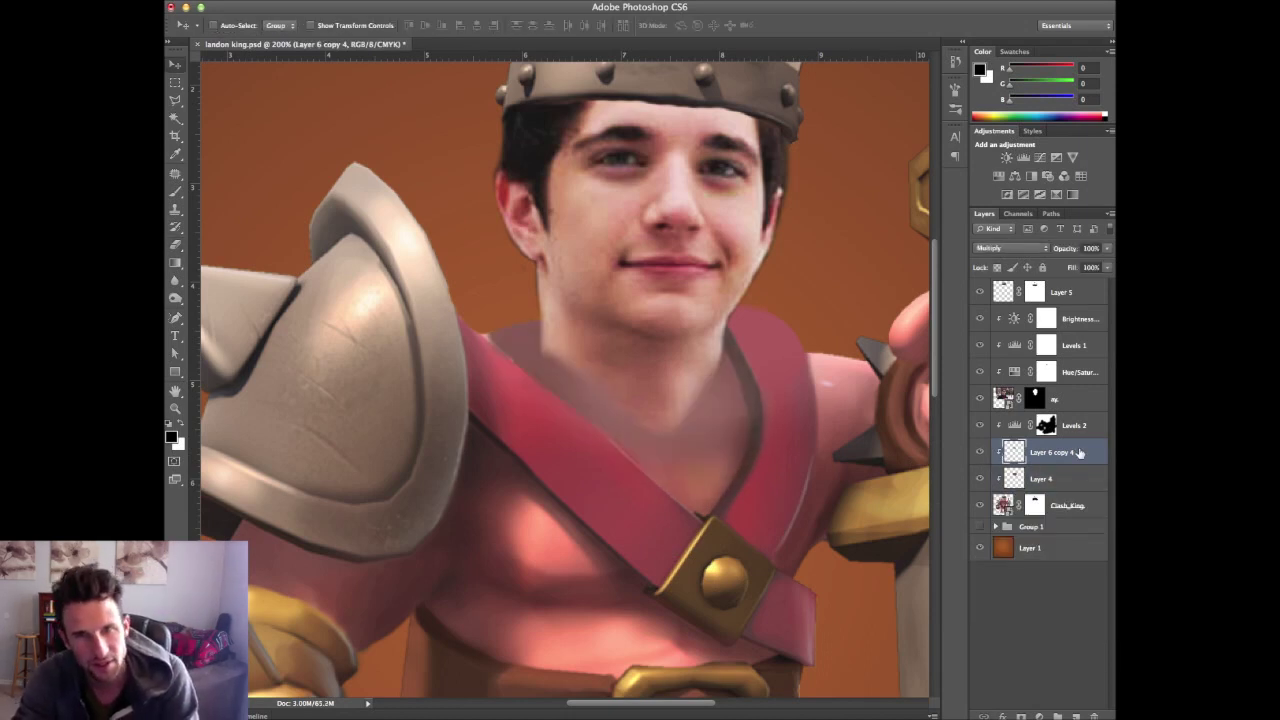
pyautogui.hotkey('shift', '+')
pyautogui.hotkey('shift', '+')
pyautogui.hotkey('shift', '+')
pyautogui.hotkey('shift', '+')
pyautogui.hotkey('shift', '+')
pyautogui.hotkey('shift', '+')
pyautogui.hotkey('shift', '+')
pyautogui.hotkey('shift', '+')
pyautogui.hotkey('shift', '+')
pyautogui.hotkey('shift', '+')
pyautogui.hotkey('shift', '+')
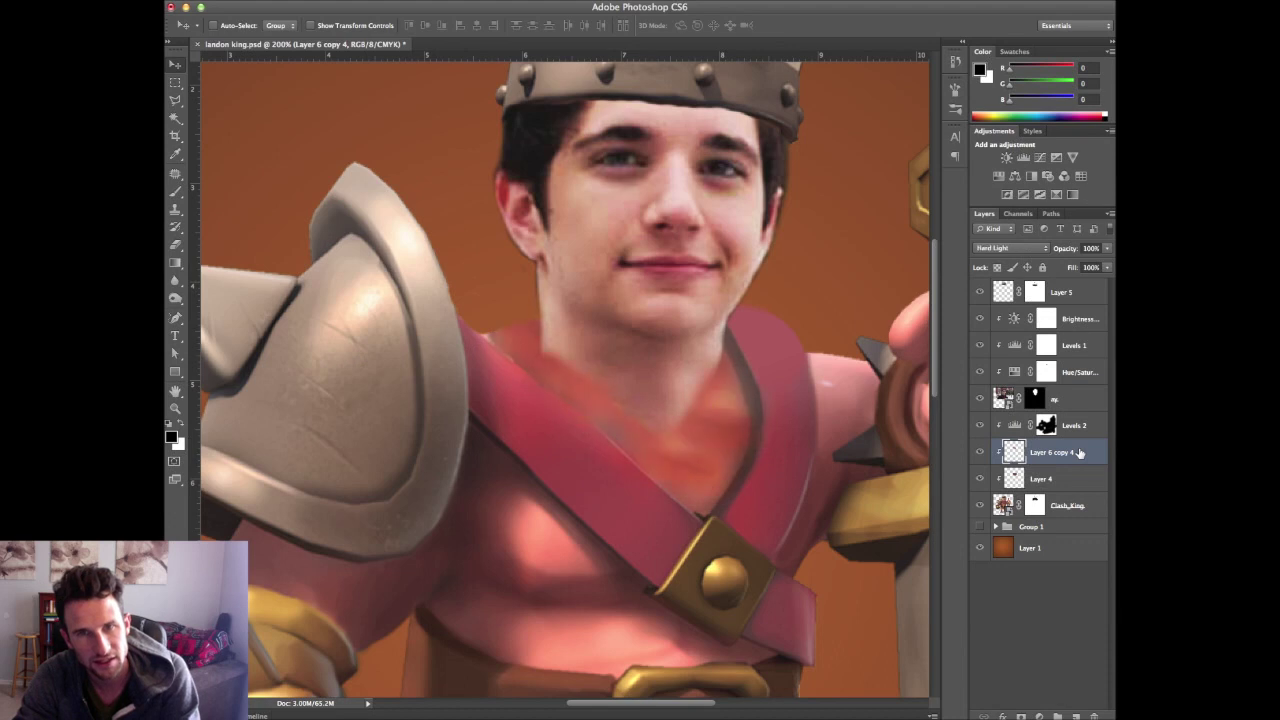
pyautogui.hotkey('shift', '+')
pyautogui.hotkey('shift', '+')
pyautogui.hotkey('shift', '+')
pyautogui.hotkey('shift', '+')
pyautogui.hotkey('shift', '+')
pyautogui.hotkey('shift', '+')
pyautogui.hotkey('shift', '+')
pyautogui.hotkey('shift', '+')
pyautogui.hotkey('shift', '+')
pyautogui.hotkey('shift', '+')
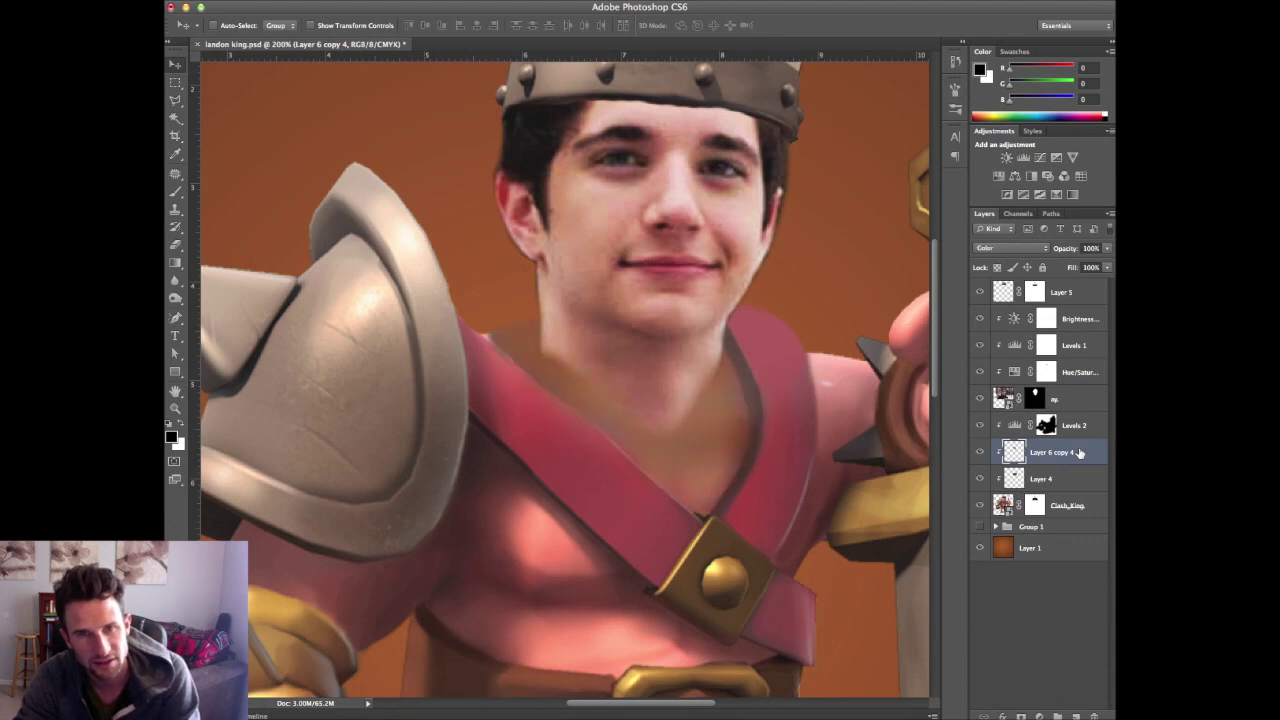
pyautogui.hotkey('shift', '+')
pyautogui.hotkey('shift', '-')
pyautogui.hotkey('shift', '-')
pyautogui.hotkey('shift', '-')
pyautogui.hotkey('shift', '-')
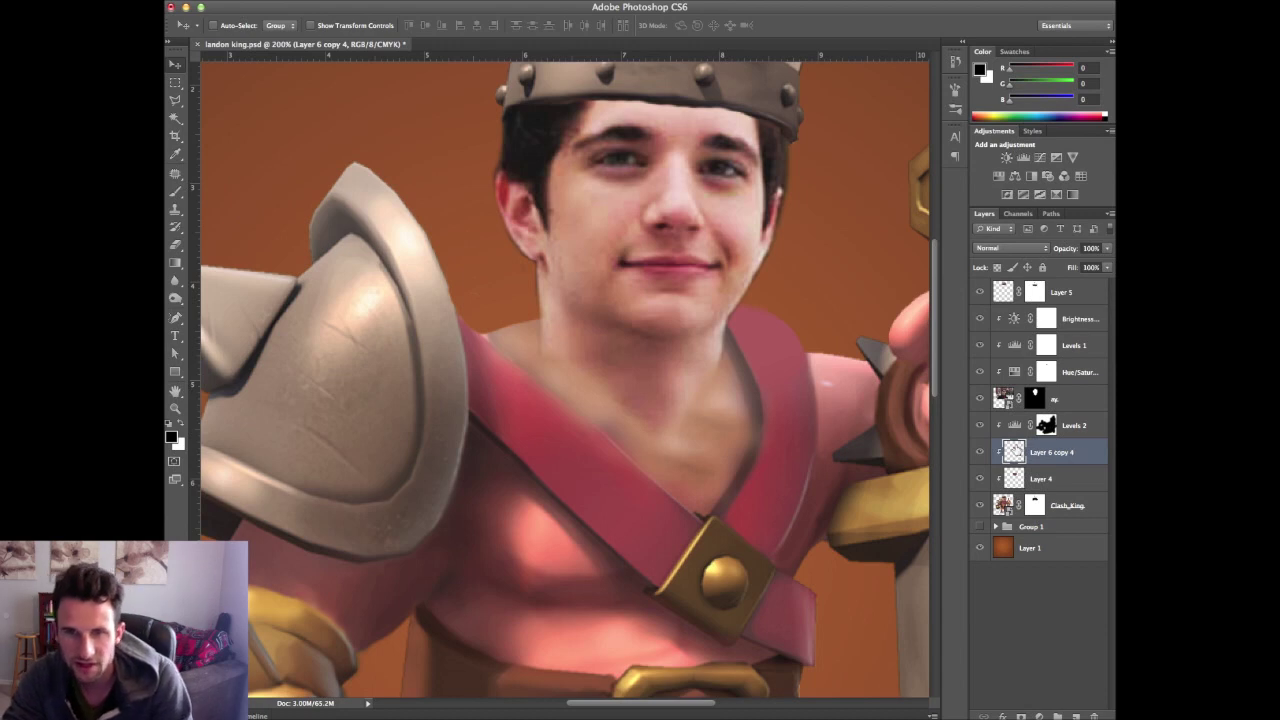
# Darken the merged skin layer with Levels by setting the midtone input to 0.65
pyautogui.press('super+l')
pyautogui.moveTo(819, 455); pyautogui.dragTo(843, 459)
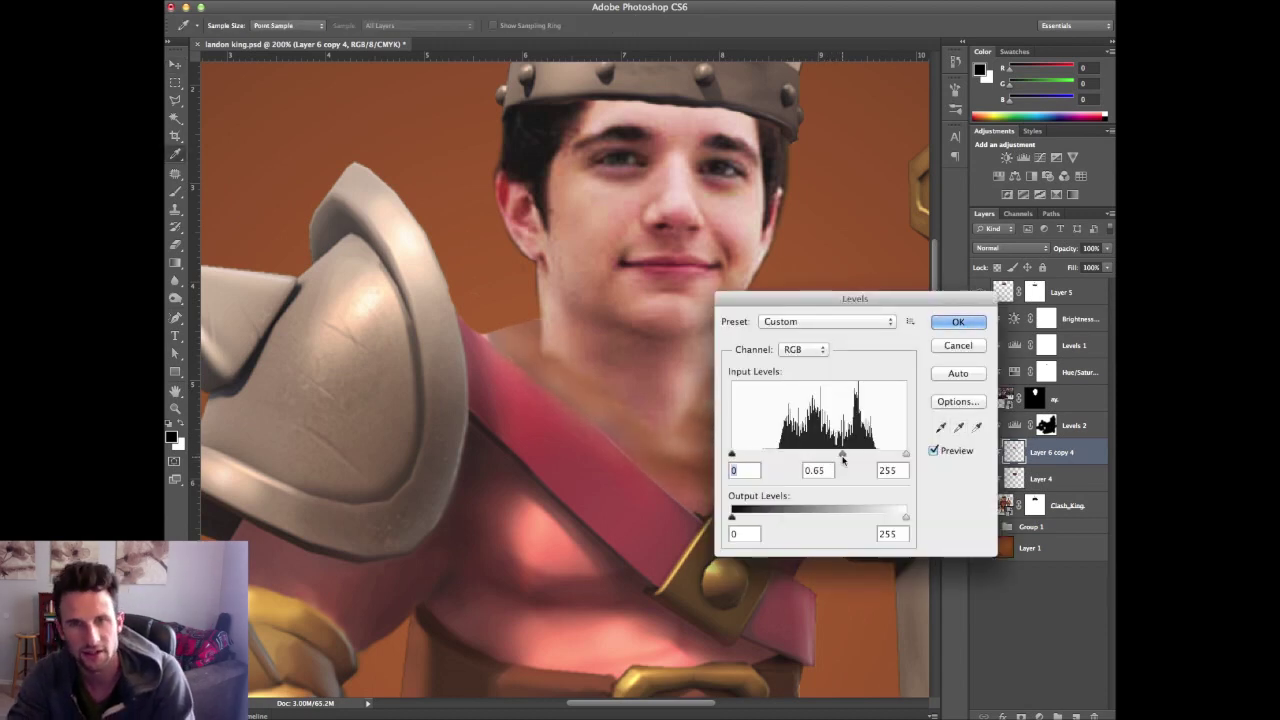
pyautogui.moveTo(824, 300); pyautogui.dragTo(969, 377)
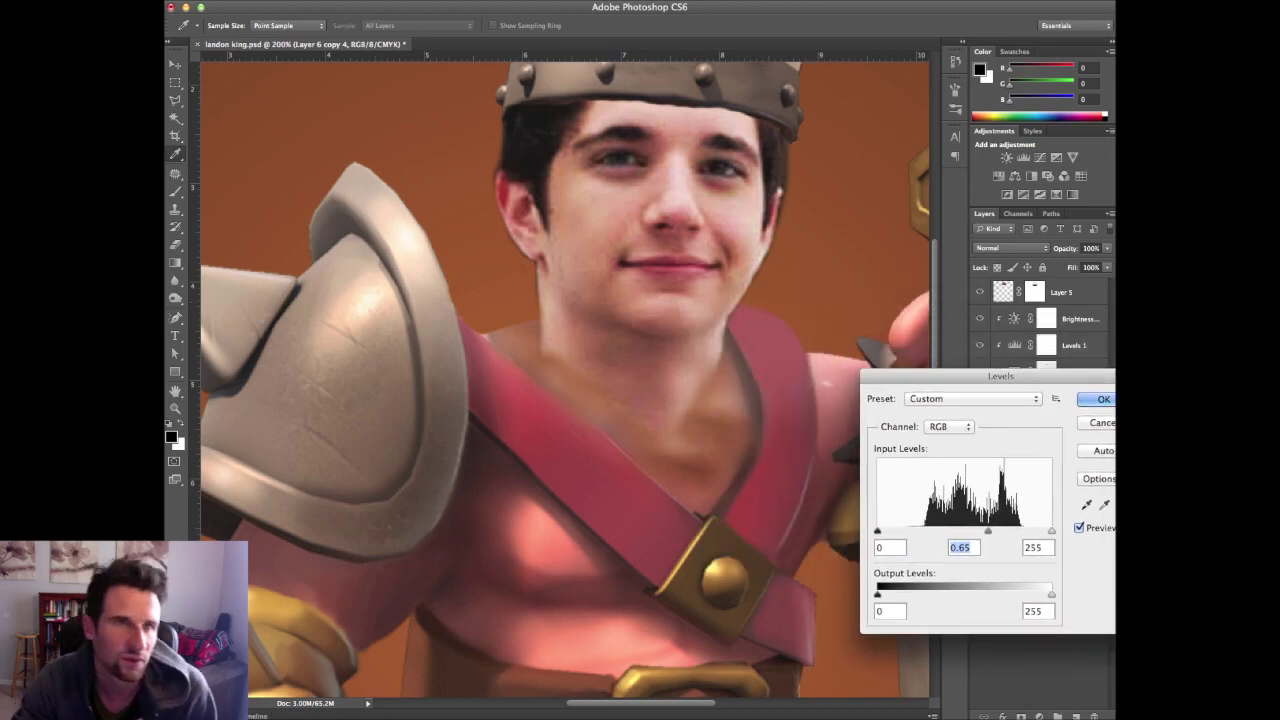
pyautogui.click(1102, 399)
# Smooth the blotchy areas of the merged chest skin with the Patch Tool, and clear the selections
pyautogui.click(176, 177)
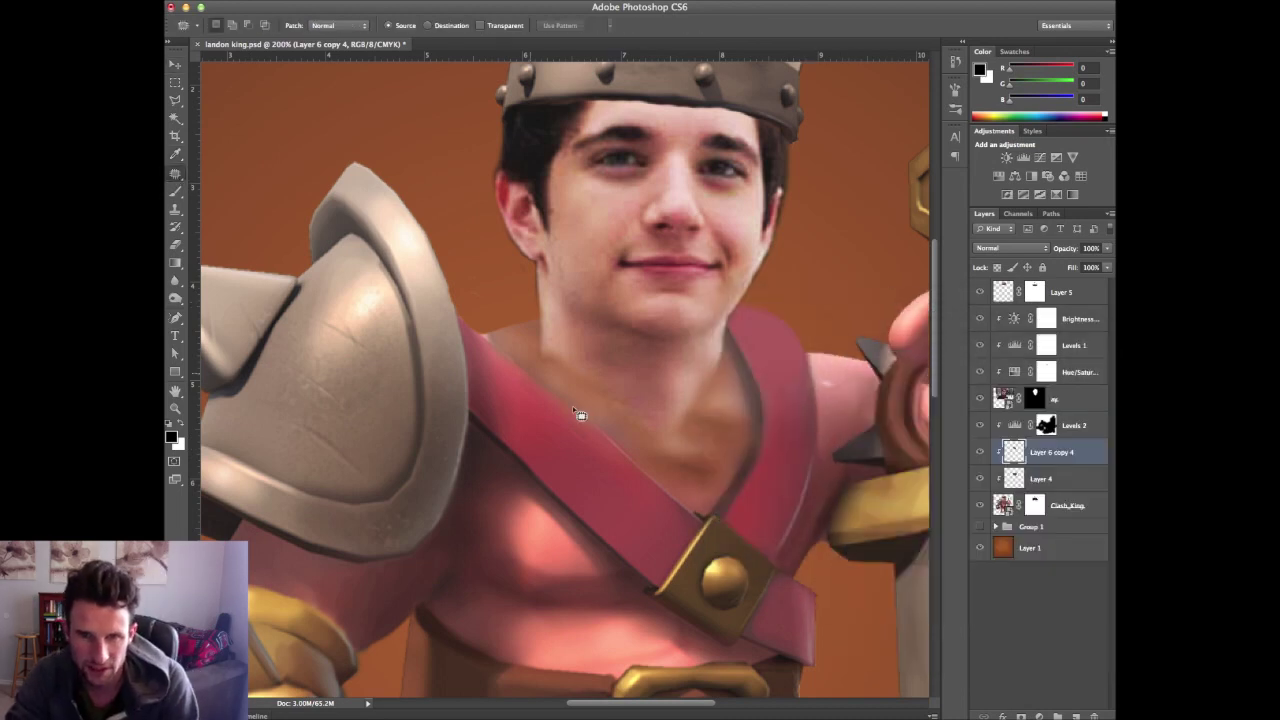
pyautogui.moveTo(676, 411)
pyautogui.mouseDown()
pyautogui.moveTo(682, 466)
pyautogui.moveTo(733, 425)
pyautogui.moveTo(668, 455)
pyautogui.moveTo(724, 422)
pyautogui.mouseUp()
pyautogui.click(724, 402)
pyautogui.moveTo(690, 426)
pyautogui.mouseDown()
pyautogui.moveTo(617, 383)
pyautogui.moveTo(609, 354)
pyautogui.mouseUp()
pyautogui.press('super+d')
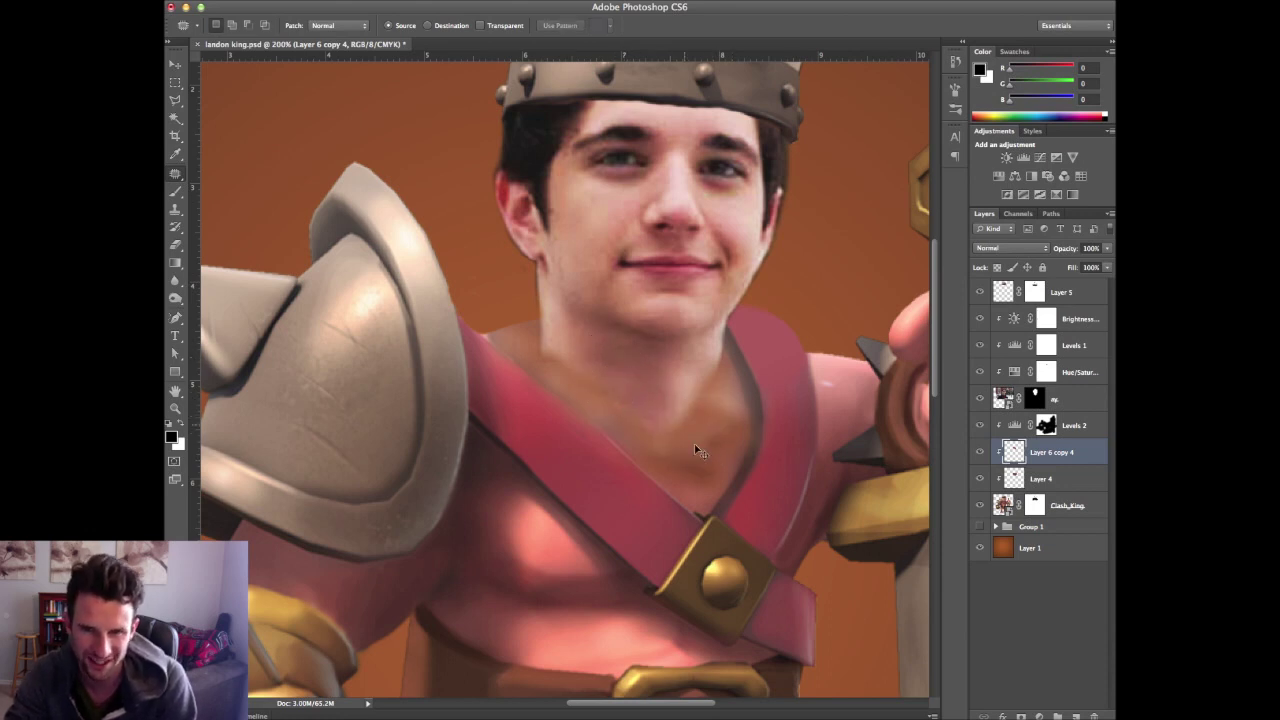
pyautogui.moveTo(700, 431); pyautogui.dragTo(611, 360)
pyautogui.press('super+d')
# Examine how the chest skin blends with the whole figure, and return to a close view of the neck and chest
pyautogui.press('super+0')
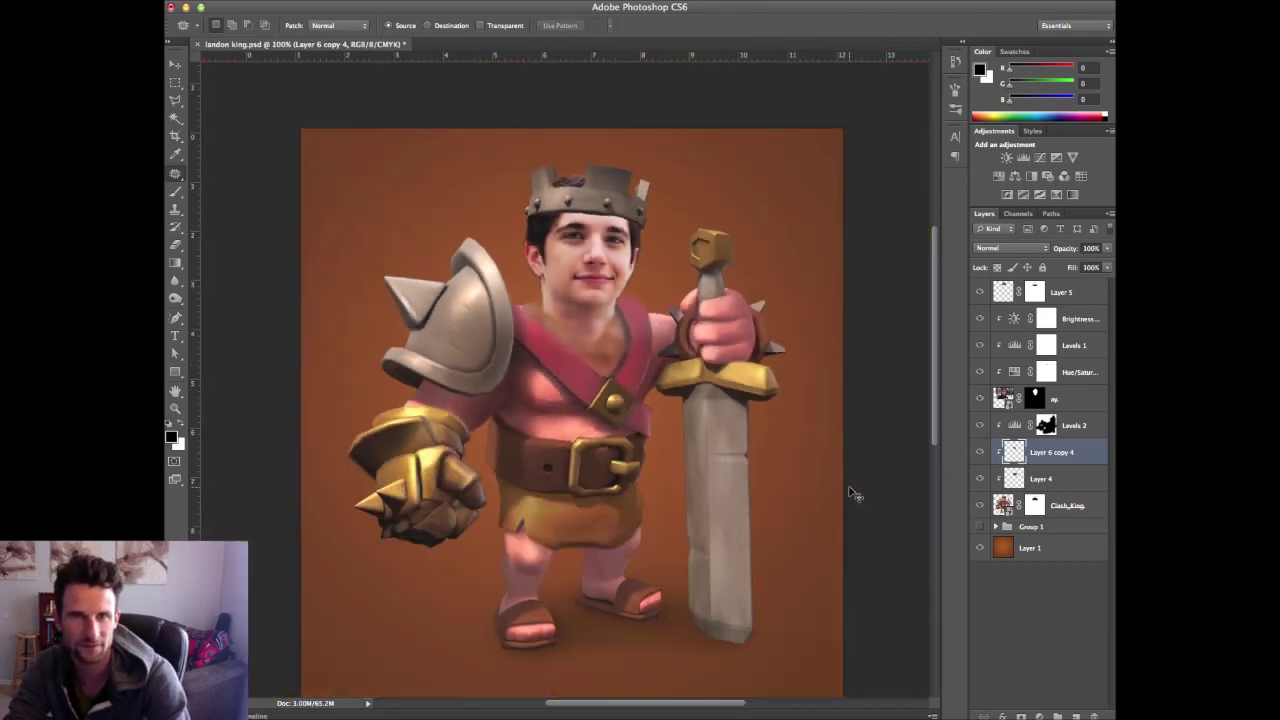
pyautogui.press('super+1')
pyautogui.press('super+minus')
pyautogui.press('super+minus')
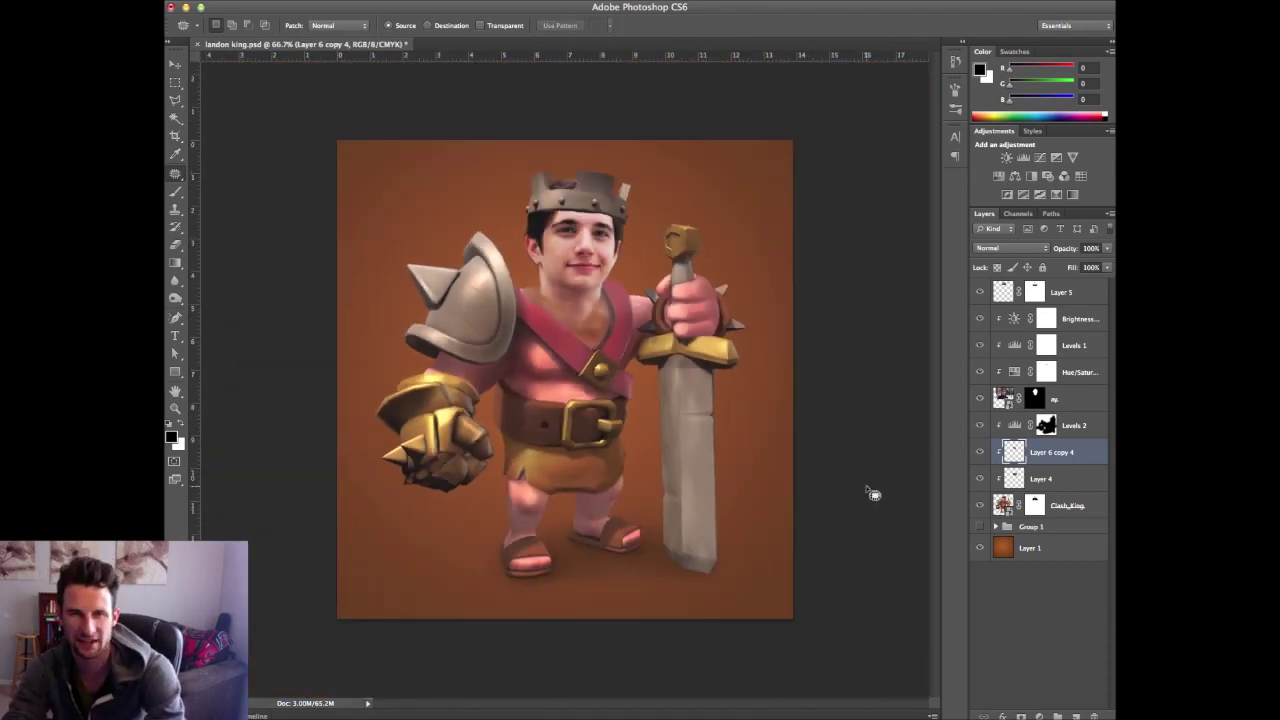
pyautogui.press('super+plus')
pyautogui.press('super+plus')
pyautogui.press('super+plus')
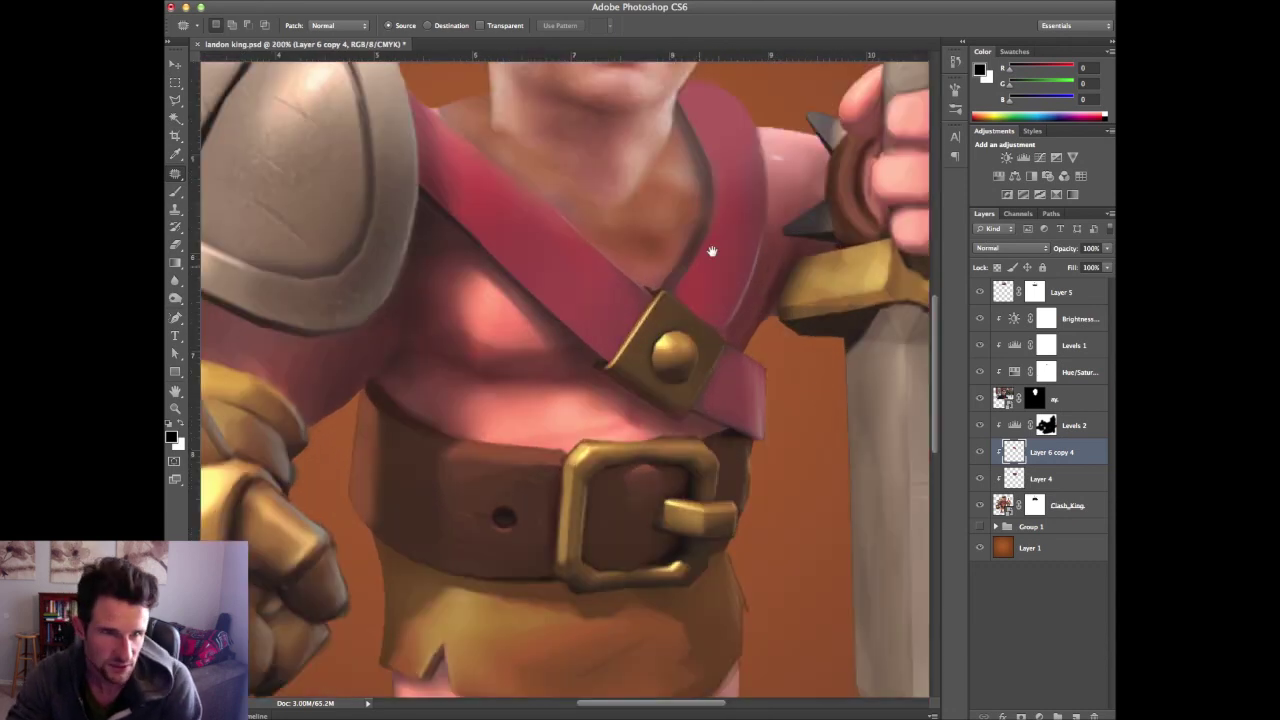
pyautogui.scroll(3, 351, 334)
# Try the Burn, Dodge and Sponge tools on the merged chest skin layer
pyautogui.click(176, 298)
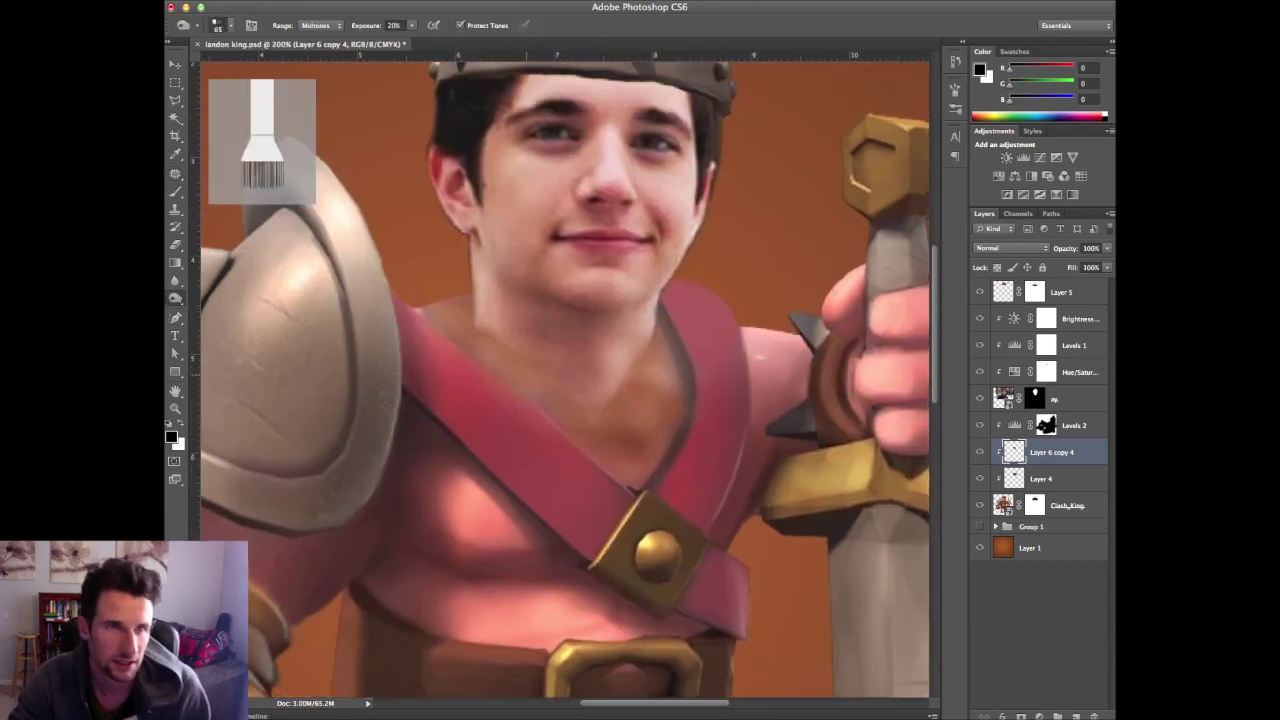
pyautogui.click(176, 300)
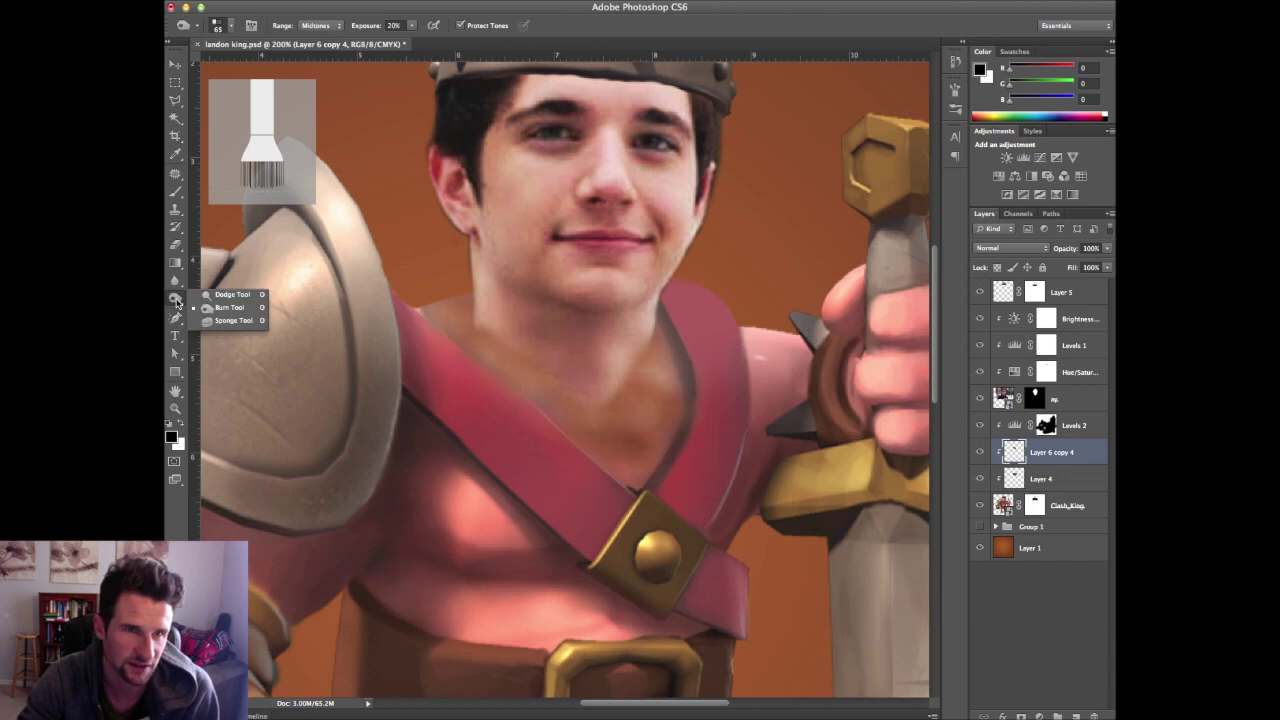
pyautogui.click(232, 294)
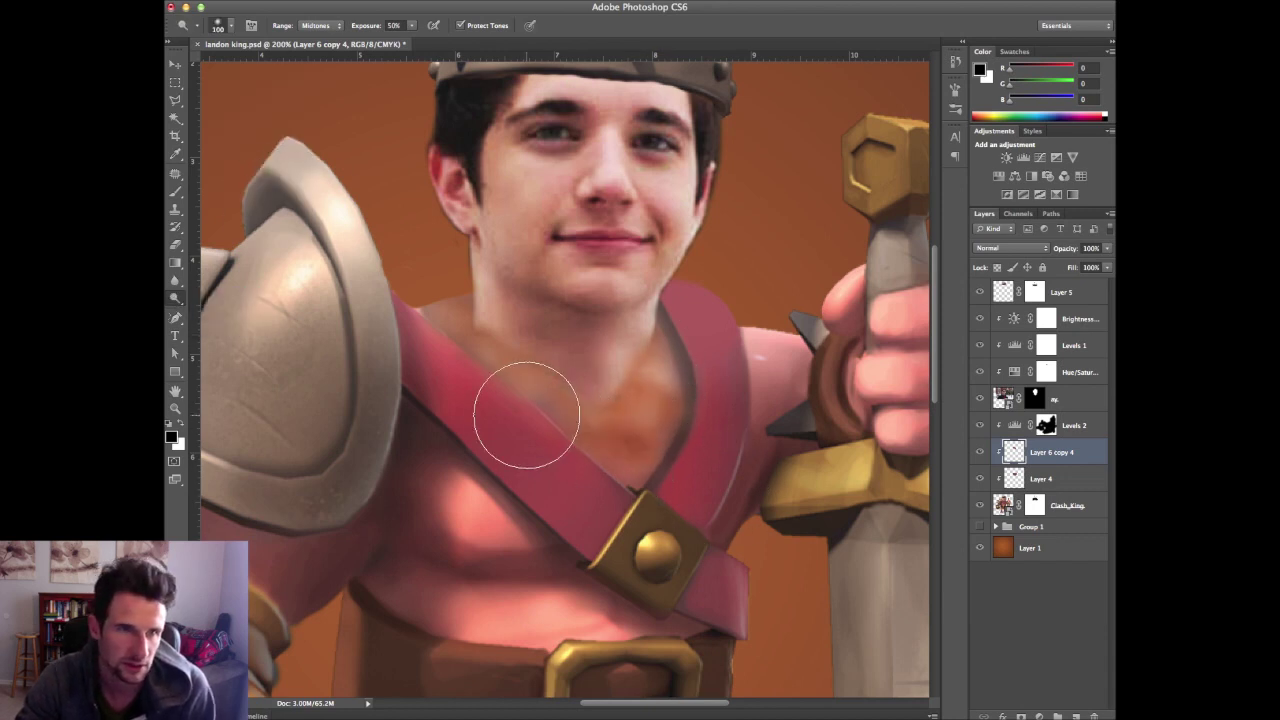
pyautogui.click(173, 300)
pyautogui.click(232, 330)
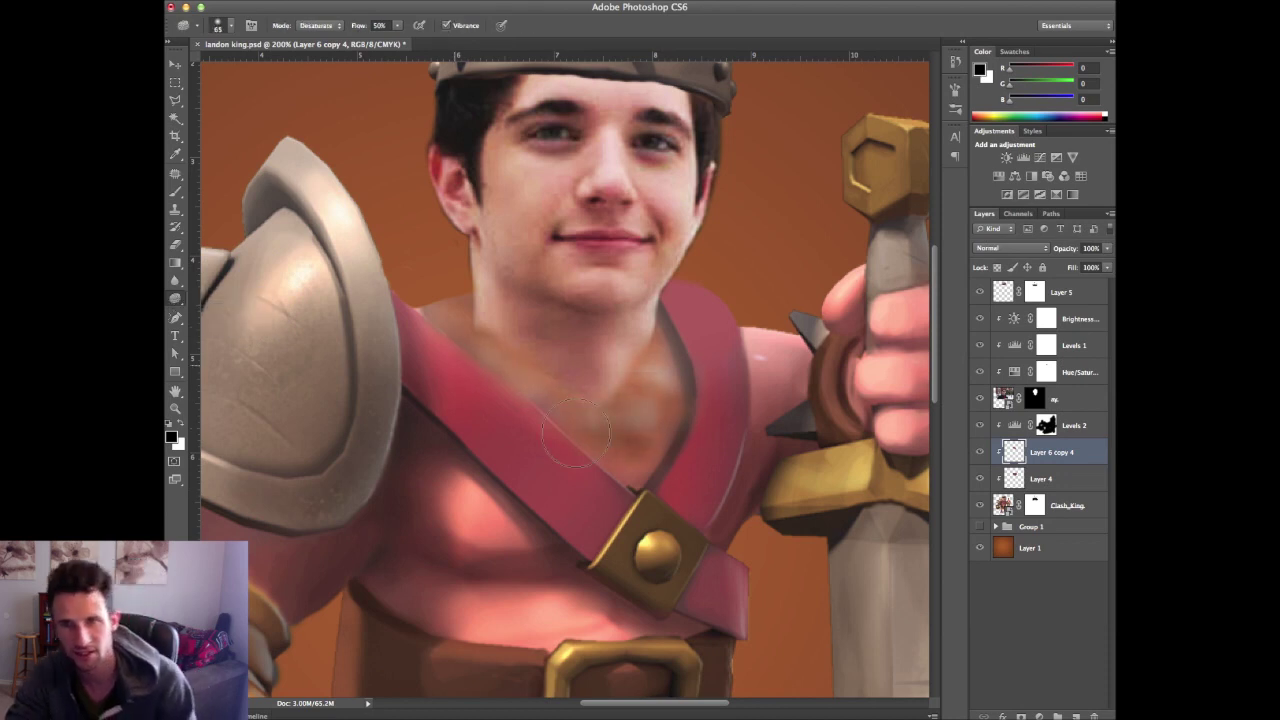
# Delete the merged chest skin layer, Layer 6 copy 4, and check the whole figure
pyautogui.press('Delete')
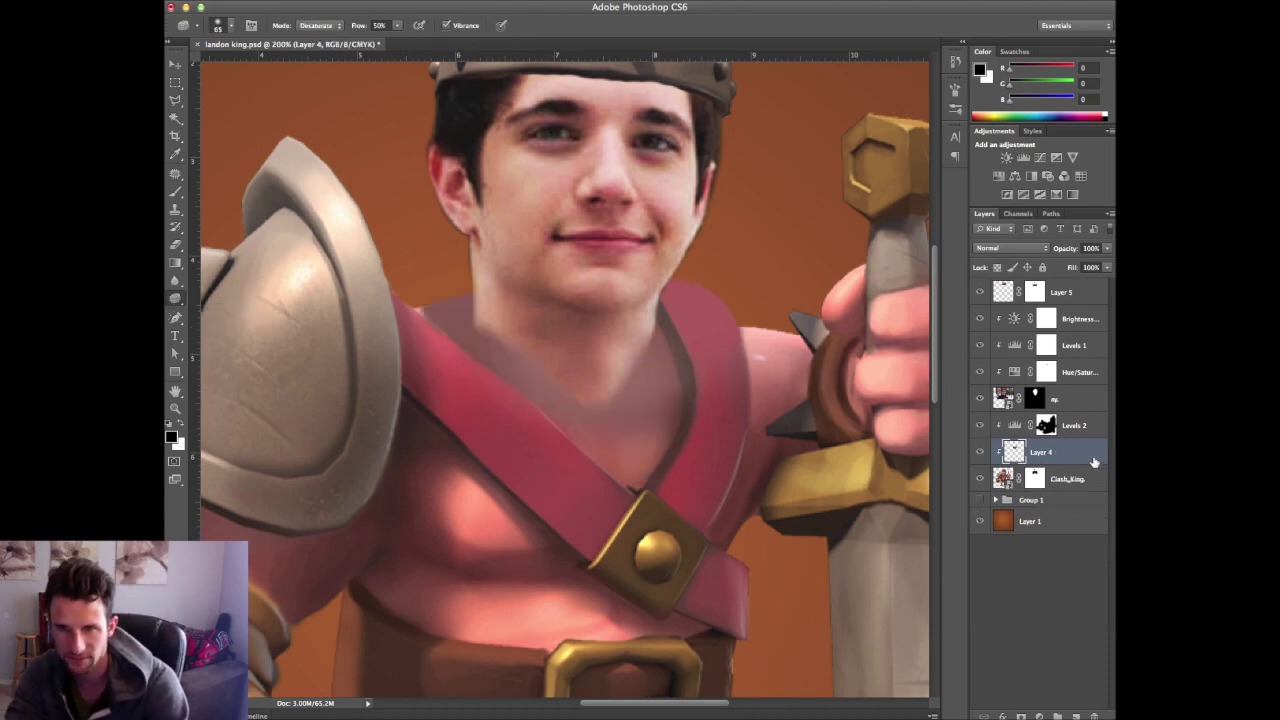
pyautogui.press('super+minus')
pyautogui.press('super+minus')
pyautogui.press('super+minus')
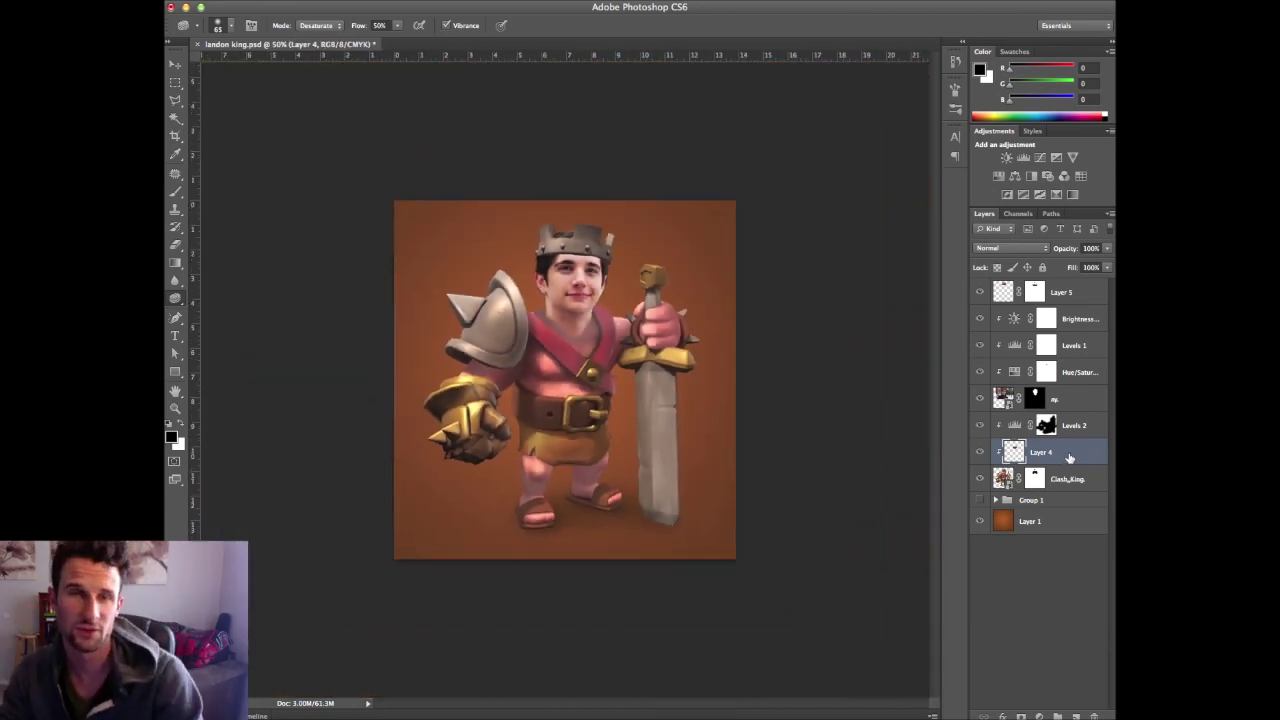
# Move the crown, the head and the head's adjustment layers together slightly down and to the left
pyautogui.press('super+equal')
pyautogui.press('super+equal')
pyautogui.moveTo(671, 276); pyautogui.dragTo(689, 336)
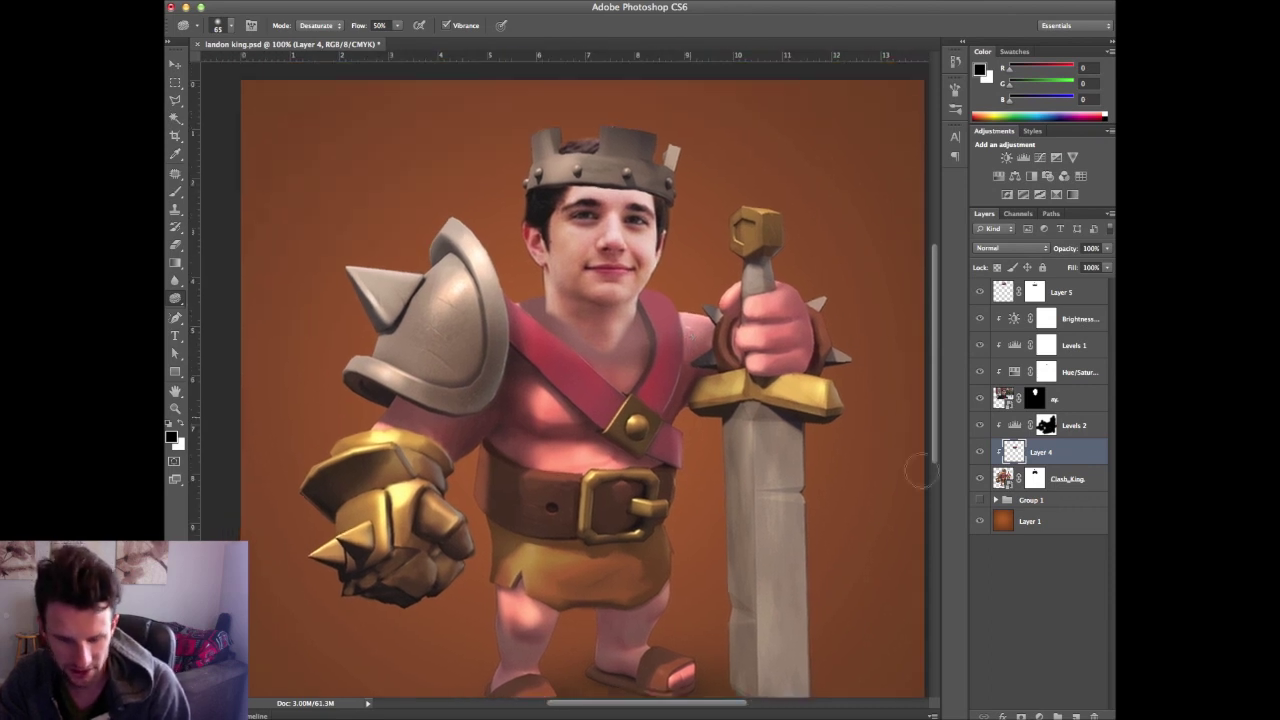
pyautogui.press('e')
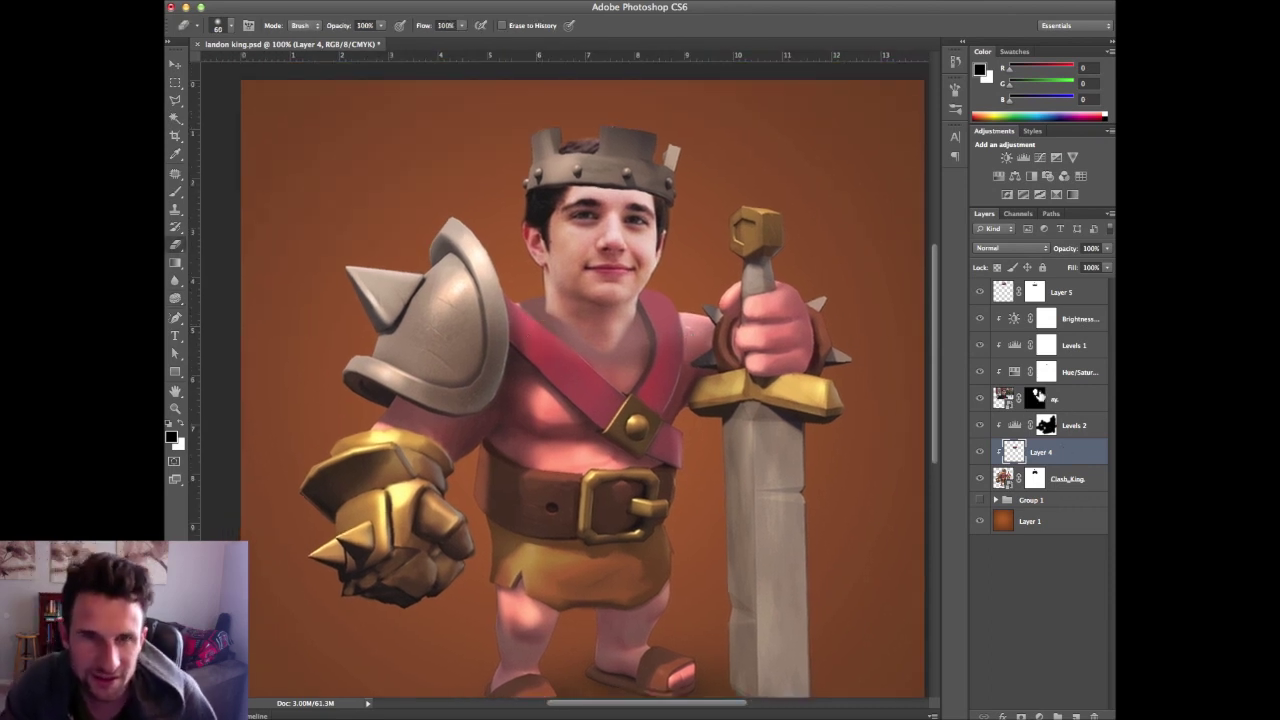
pyautogui.click(1036, 398)
pyautogui.press('b')
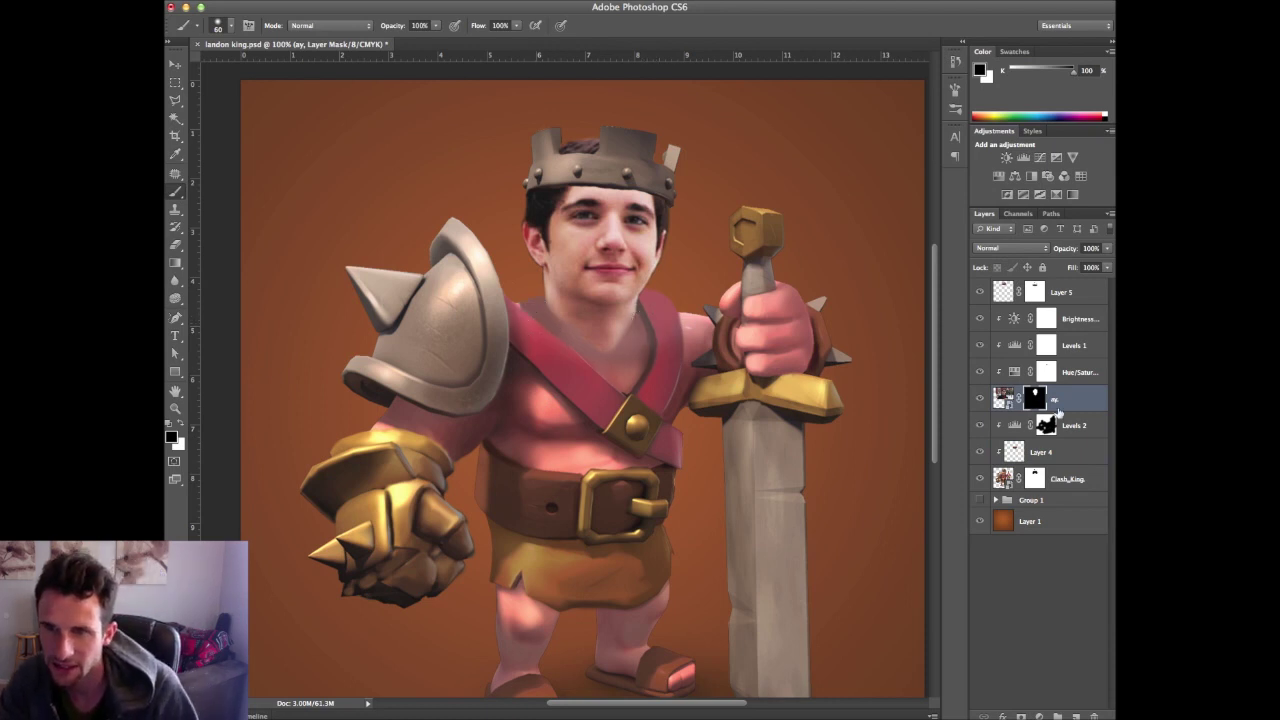
pyautogui.keyDown('shift'); pyautogui.click(1078, 294); pyautogui.keyUp('shift')
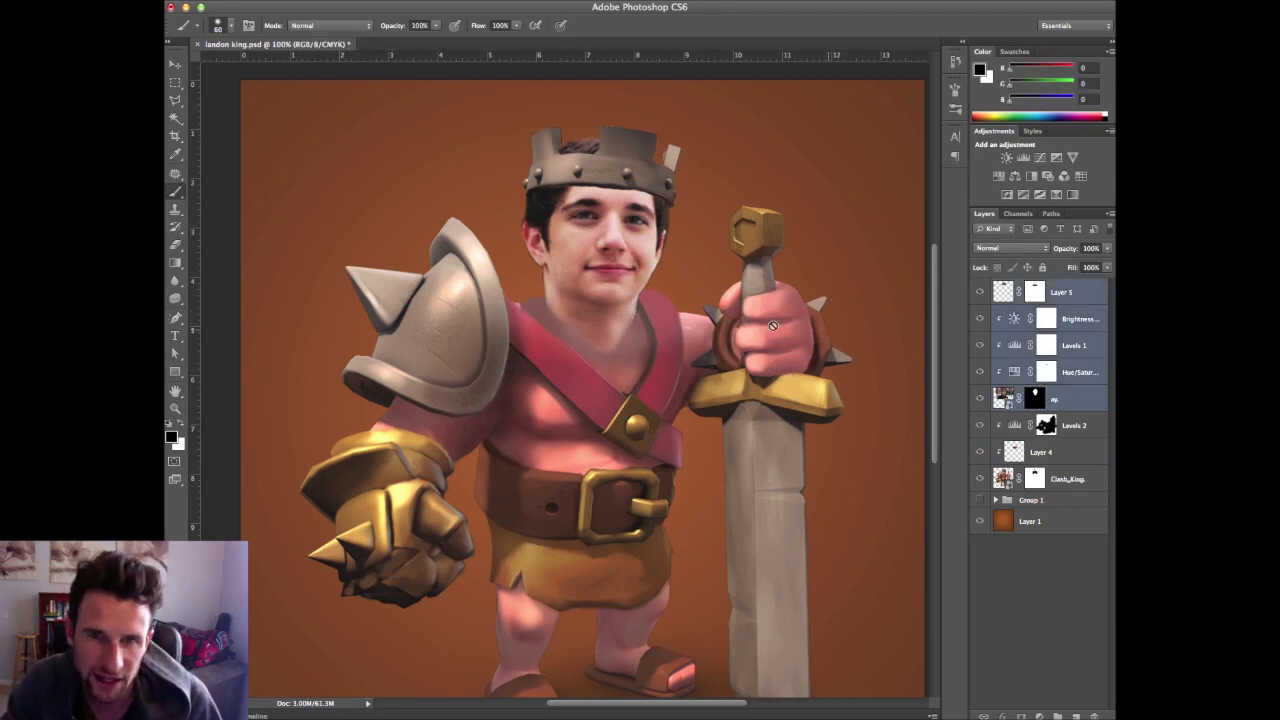
pyautogui.press('v')
pyautogui.moveTo(607, 269); pyautogui.dragTo(603, 278)
# Paint black on the Clash_King layer mask to hide the original crown remnants around the top of the moved crown
pyautogui.click(979, 479)
pyautogui.click(979, 479)
pyautogui.click(1034, 479)
pyautogui.press('b')
pyautogui.moveTo(586, 113)
pyautogui.mouseDown()
pyautogui.moveTo(670, 162)
pyautogui.moveTo(523, 133)
pyautogui.mouseUp()
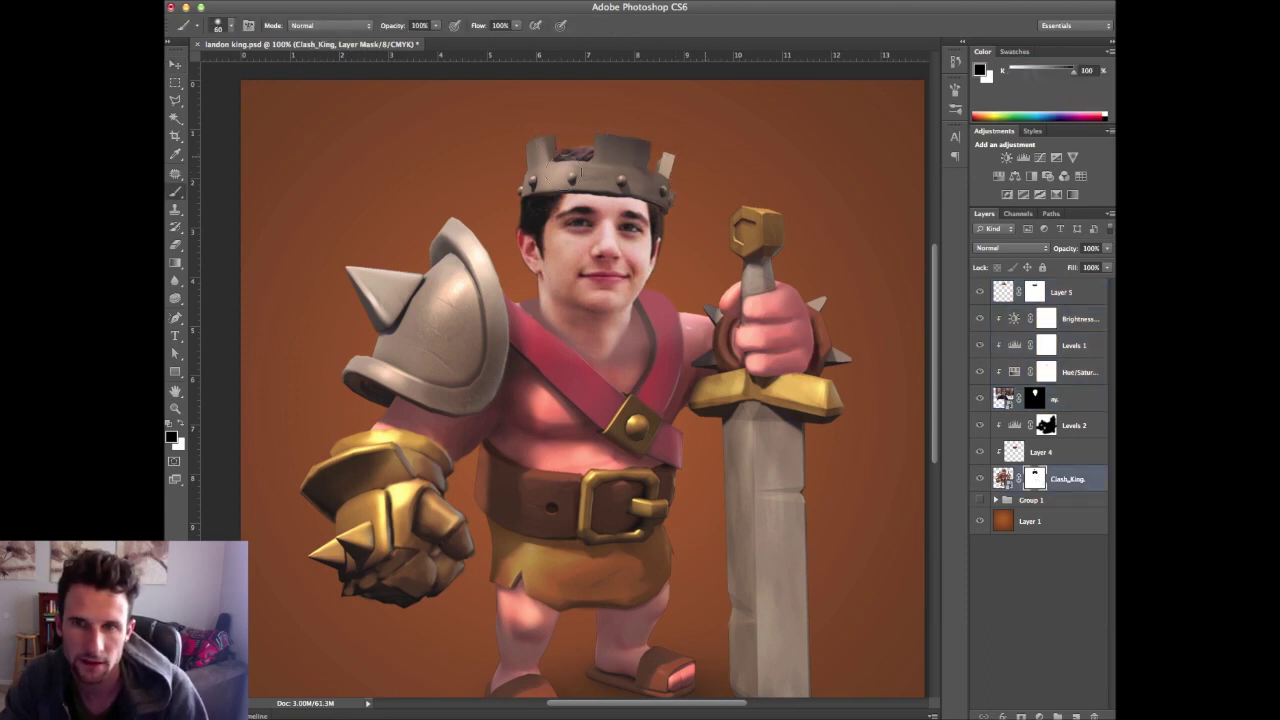
# Rotate the crown, head and adjustment layers together slightly counterclockwise and nudge them into place with Free Transform
pyautogui.click(1078, 299)
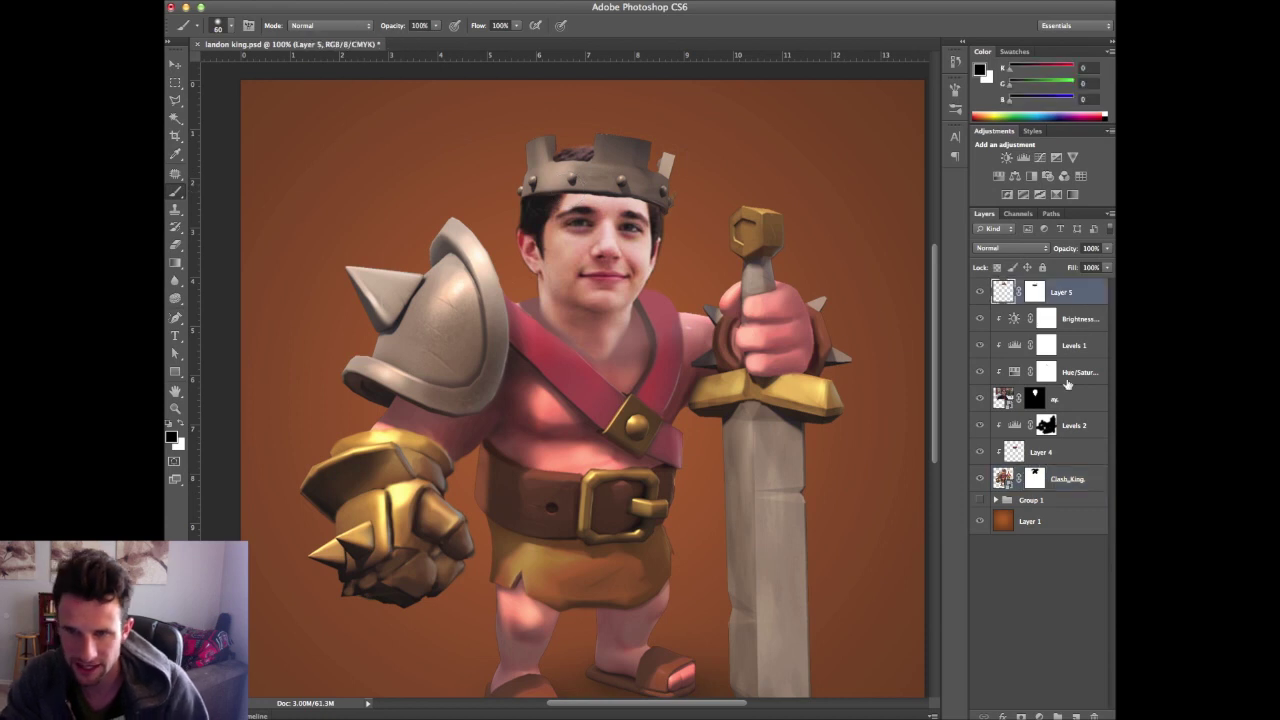
pyautogui.keyDown('shift'); pyautogui.click(1083, 403); pyautogui.keyUp('shift')
pyautogui.press('super+t')
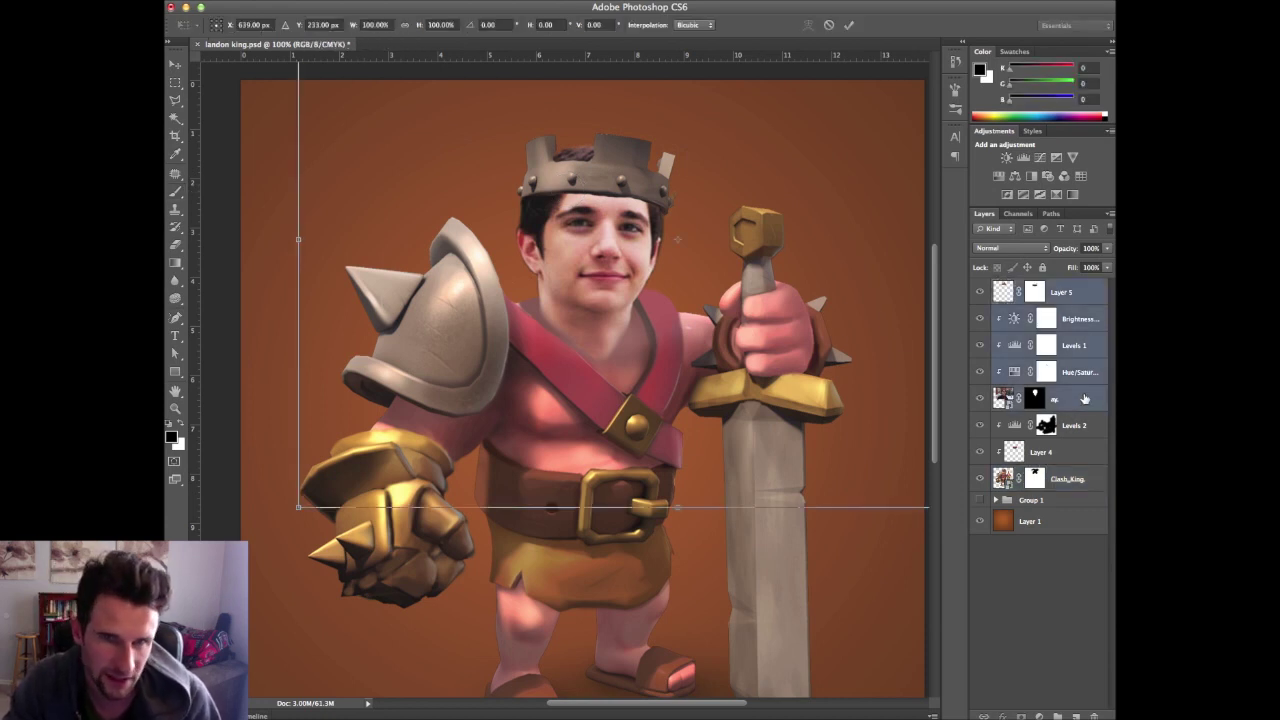
pyautogui.moveTo(322, 551); pyautogui.dragTo(390, 550)
pyautogui.moveTo(645, 369); pyautogui.dragTo(641, 364)
pyautogui.press('Return')
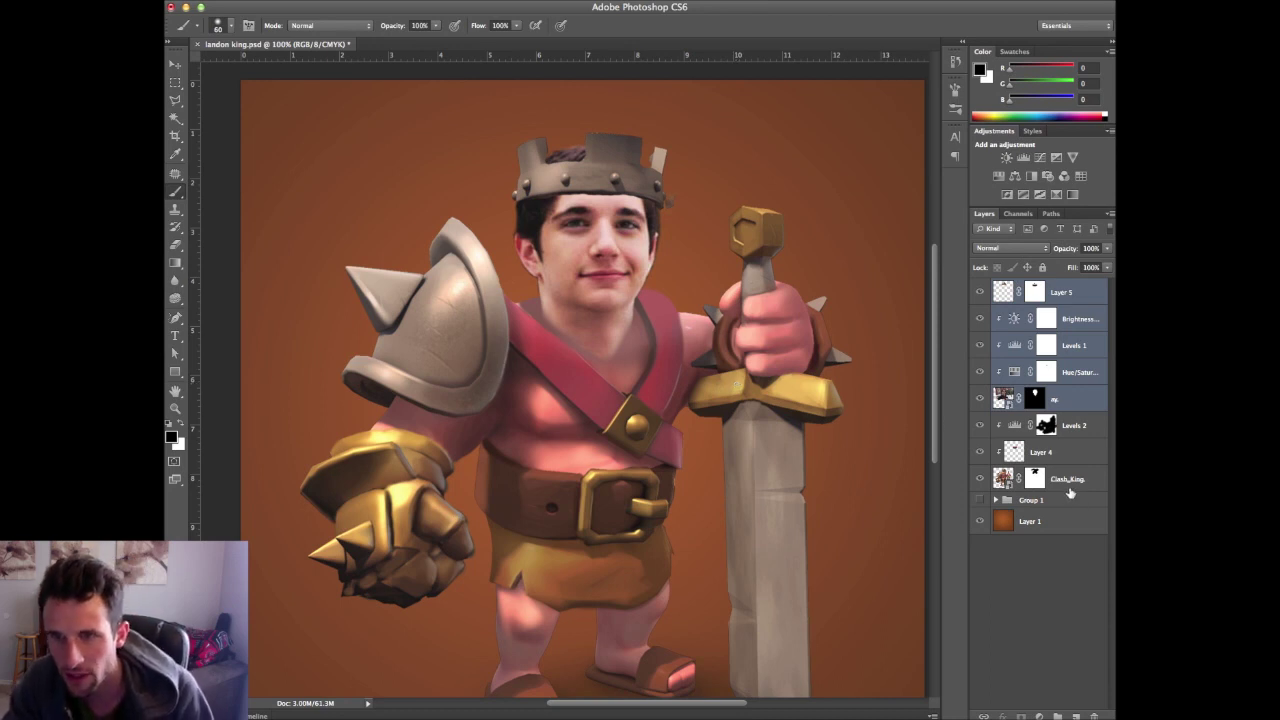
# Add a new layer above all others and brush a black V-shaped shadow along both sides of the neckline
pyautogui.click(1085, 290)
pyautogui.click(1078, 716)
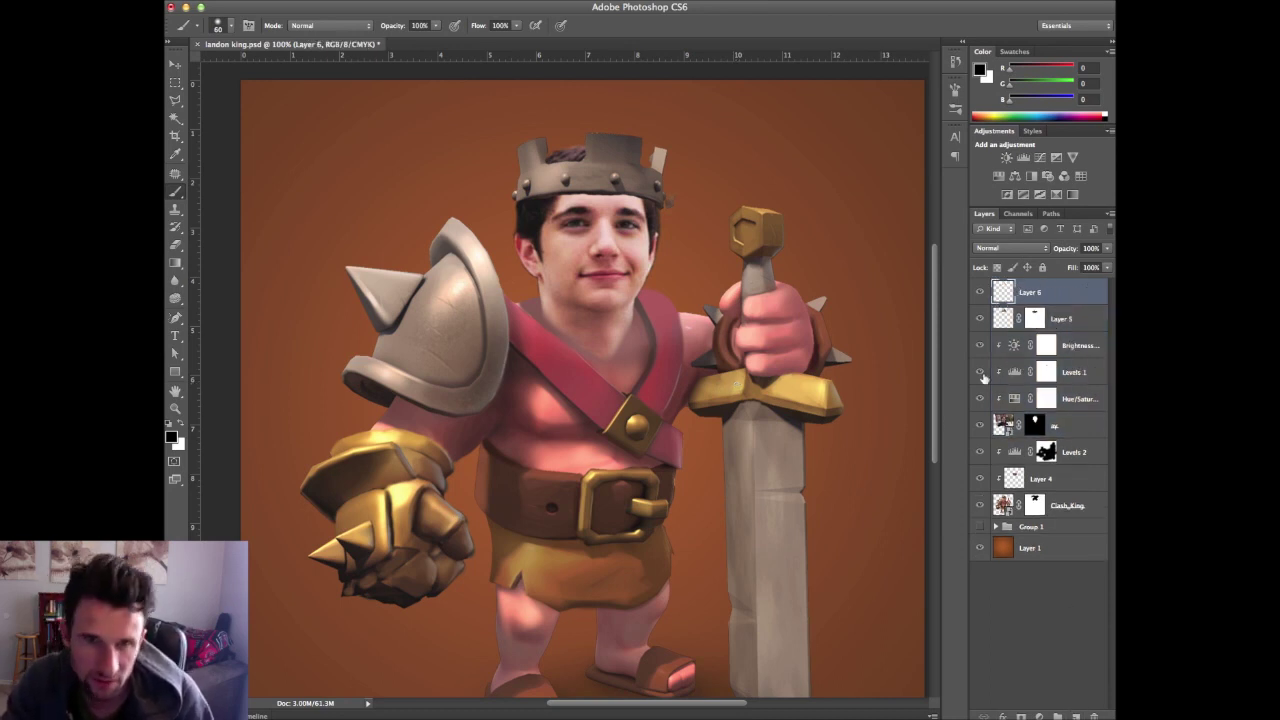
pyautogui.press('[')
pyautogui.press('[')
pyautogui.moveTo(541, 324); pyautogui.dragTo(615, 368)
pyautogui.moveTo(641, 310); pyautogui.dragTo(610, 367)
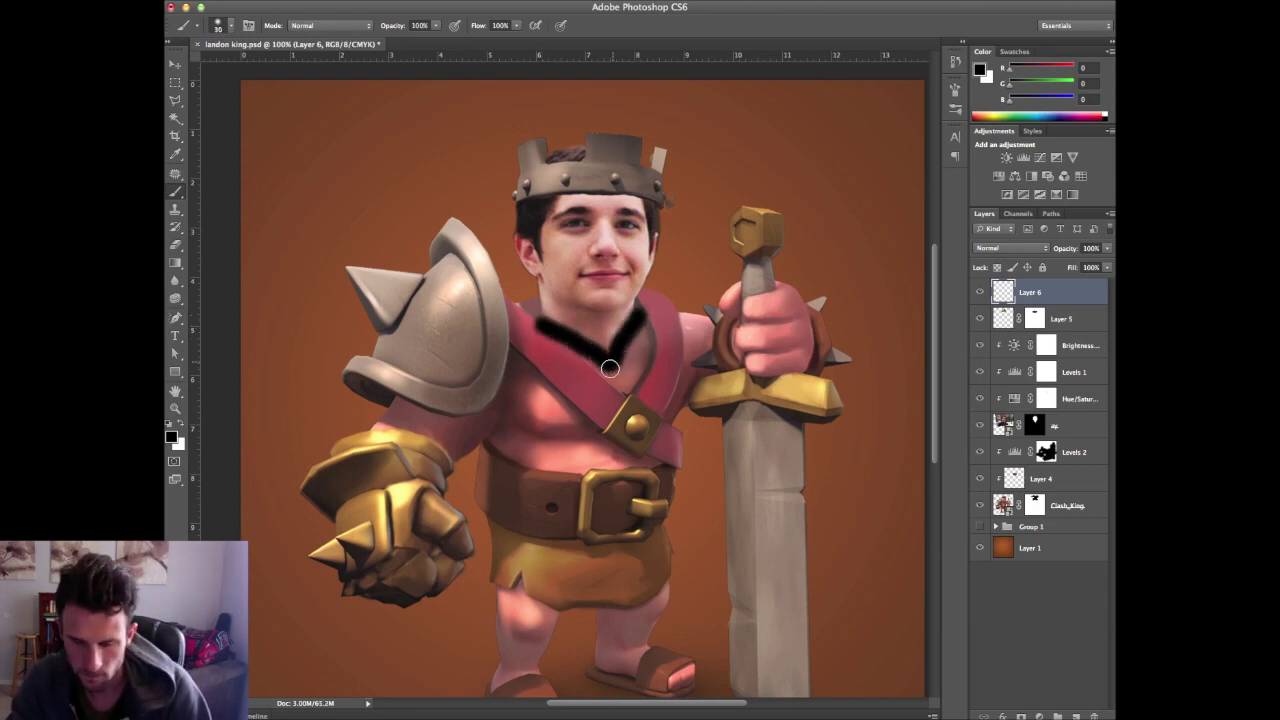
# Try several blend modes on the neckline shadow layer, then set it to Soft Light at 25% opacity
pyautogui.press('v')
pyautogui.hotkey('shift', '+')
pyautogui.hotkey('shift', '+')
pyautogui.hotkey('shift', '+')
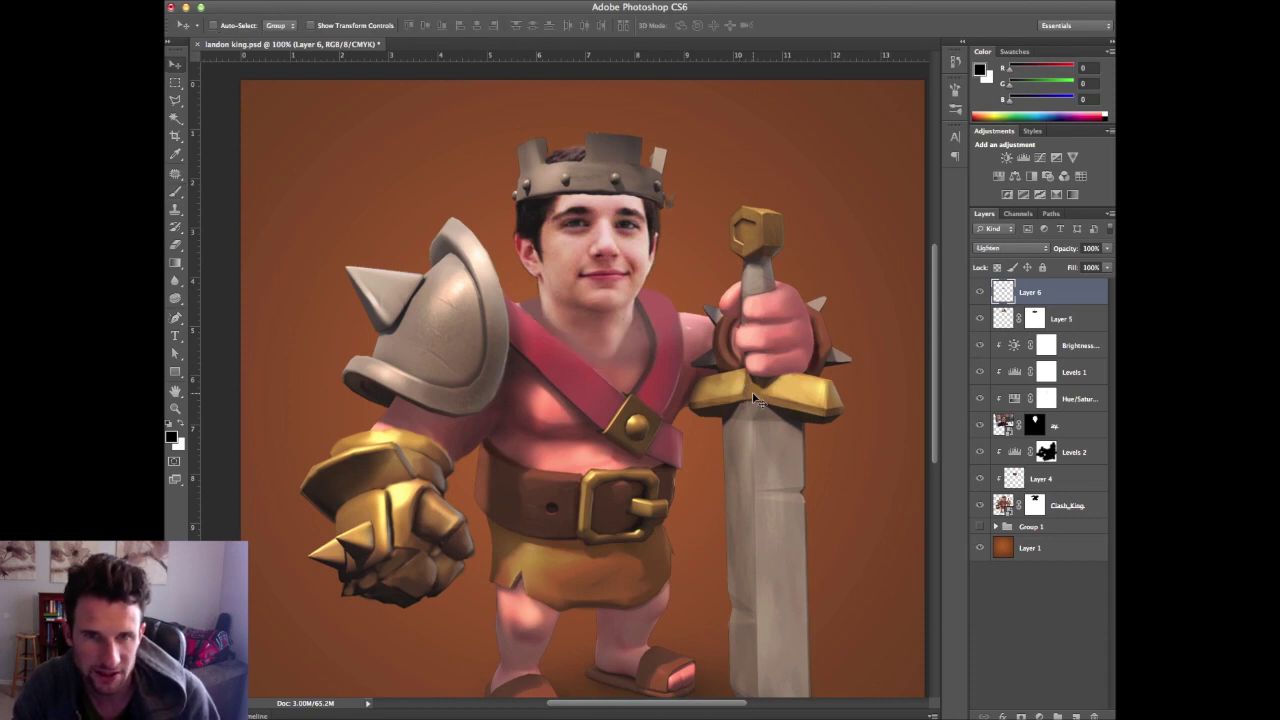
pyautogui.hotkey('shift', '+')
pyautogui.hotkey('shift', '+')
pyautogui.hotkey('shift', '+')
pyautogui.hotkey('shift', '+')
pyautogui.hotkey('shift', '-')
pyautogui.hotkey('shift', '-')
pyautogui.hotkey('shift', '+')
pyautogui.hotkey('shift', '+')
pyautogui.hotkey('shift', '+')
pyautogui.hotkey('shift', '+')
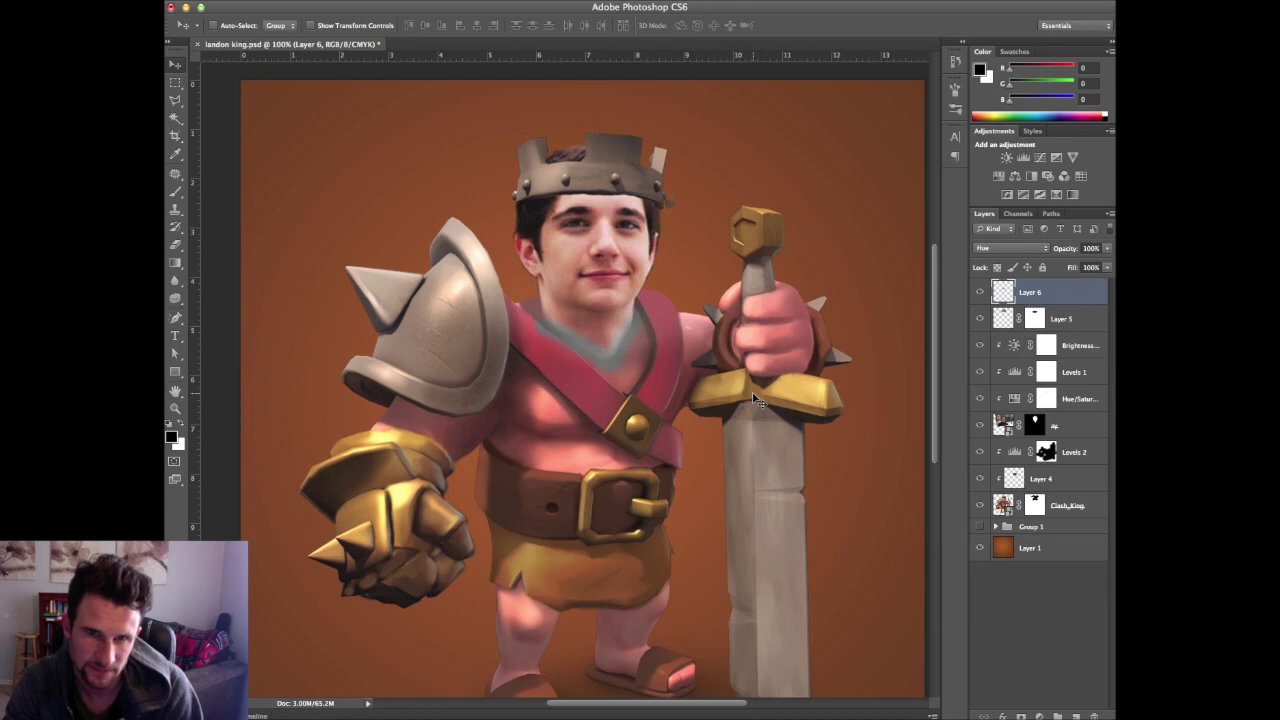
pyautogui.hotkey('shift', '+')
pyautogui.hotkey('shift', '+')
pyautogui.hotkey('shift', '+')
pyautogui.hotkey('shift', '+')
pyautogui.hotkey('shift', '+')
pyautogui.hotkey('shift', '+')
pyautogui.hotkey('shift', '+')
pyautogui.hotkey('shift', '+')
pyautogui.hotkey('shift', '+')
pyautogui.hotkey('shift', '+')
pyautogui.hotkey('shift', '+')
pyautogui.hotkey('shift', '+')
pyautogui.hotkey('shift', '+')
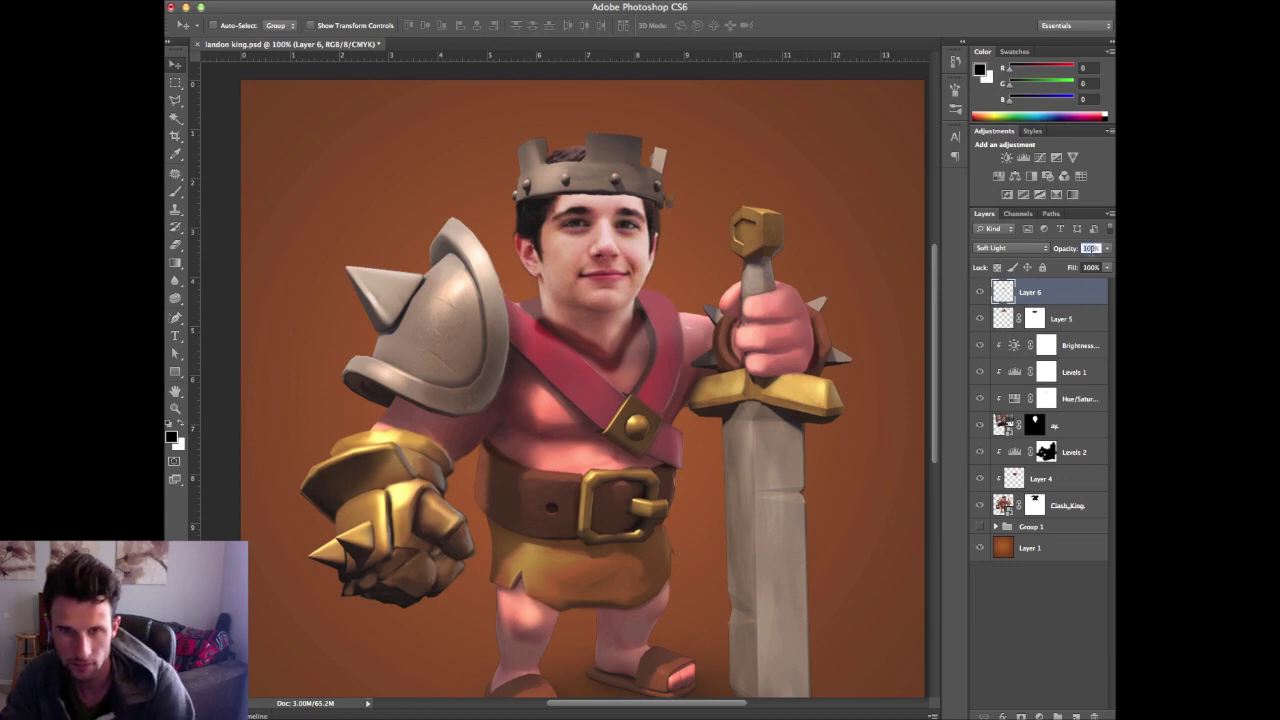
pyautogui.write('25')
pyautogui.press('Return')
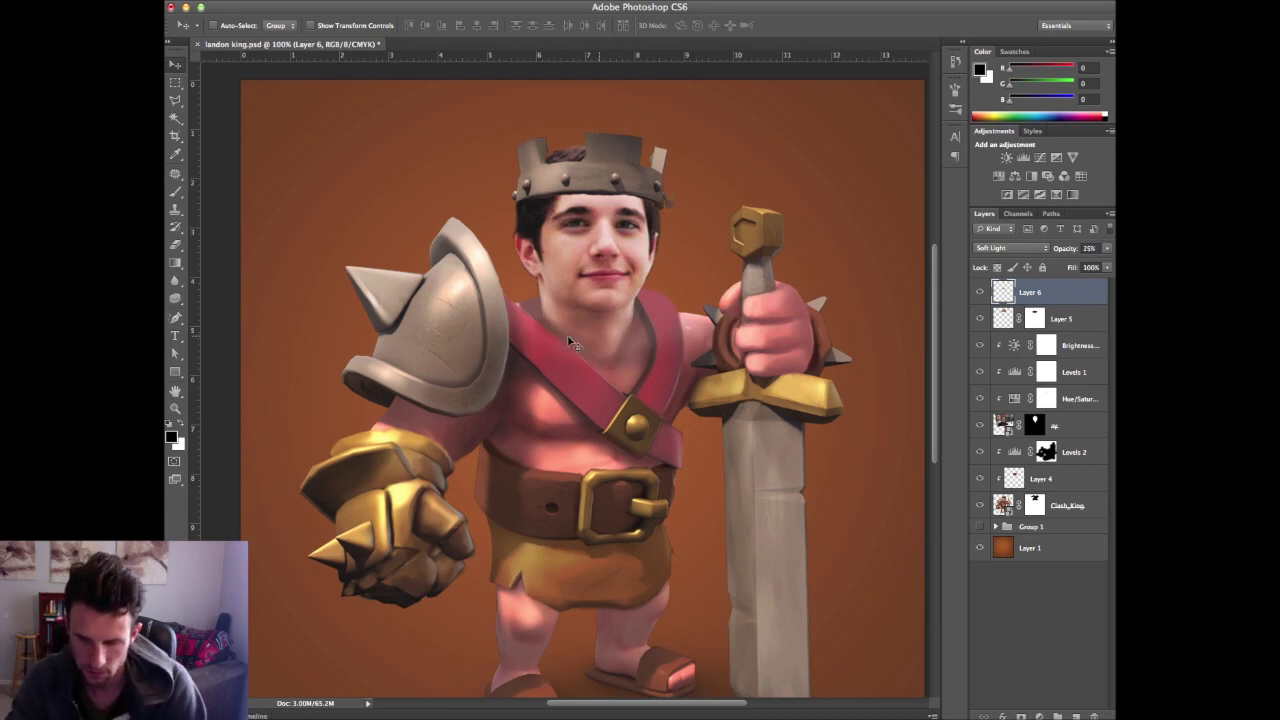
# Change the neckline shadow layer's blend mode to Overlay
pyautogui.hotkey('shift', '+')
pyautogui.hotkey('shift', '-')
pyautogui.hotkey('shift', '-')
pyautogui.hotkey('shift', '-')
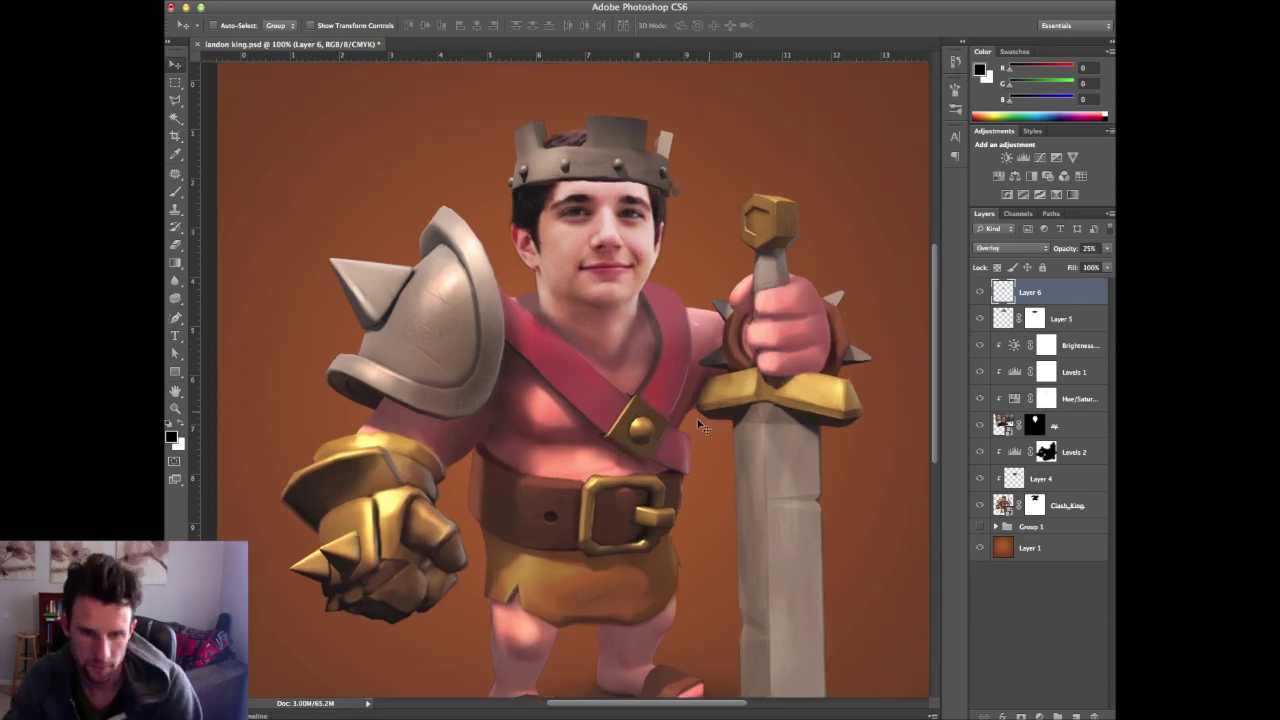
# Examine the neckline shading up close and check how it looks on the whole figure
pyautogui.press('super+plus')
pyautogui.press('super+plus')
pyautogui.moveTo(609, 303); pyautogui.dragTo(620, 373)
pyautogui.press('b')
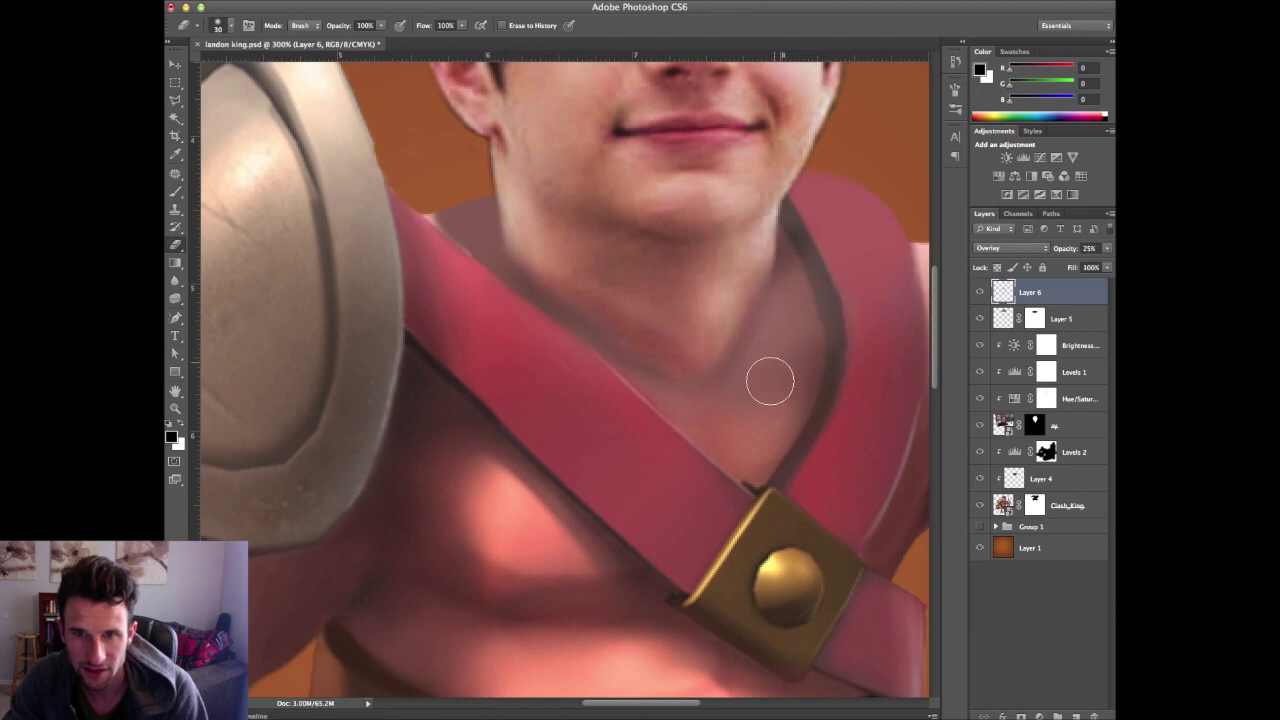
pyautogui.press('v')
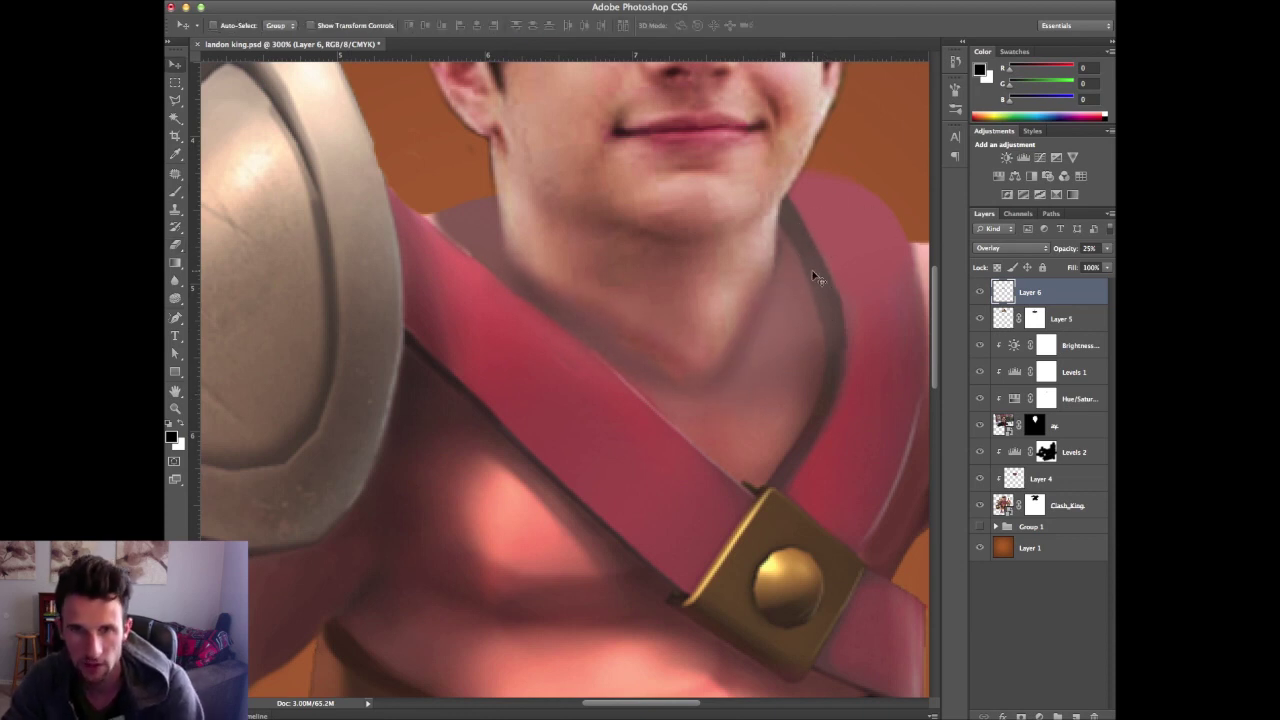
pyautogui.press('super+0')
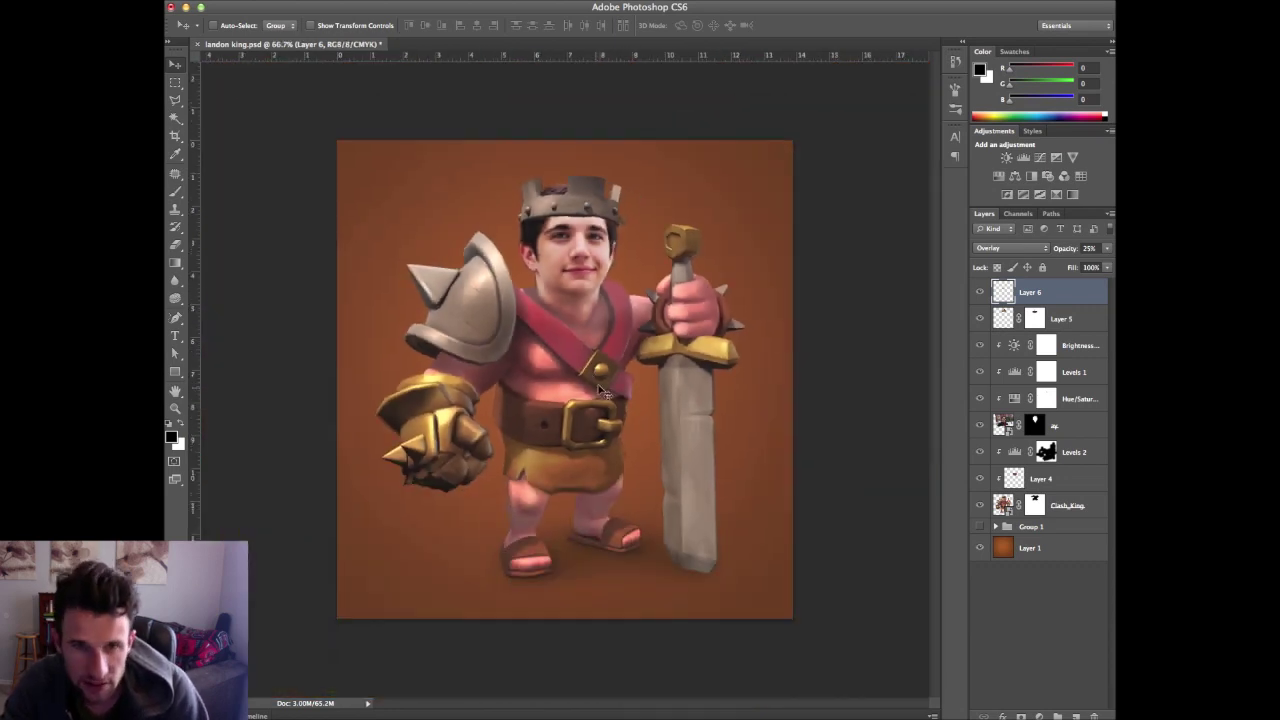
pyautogui.press('b')
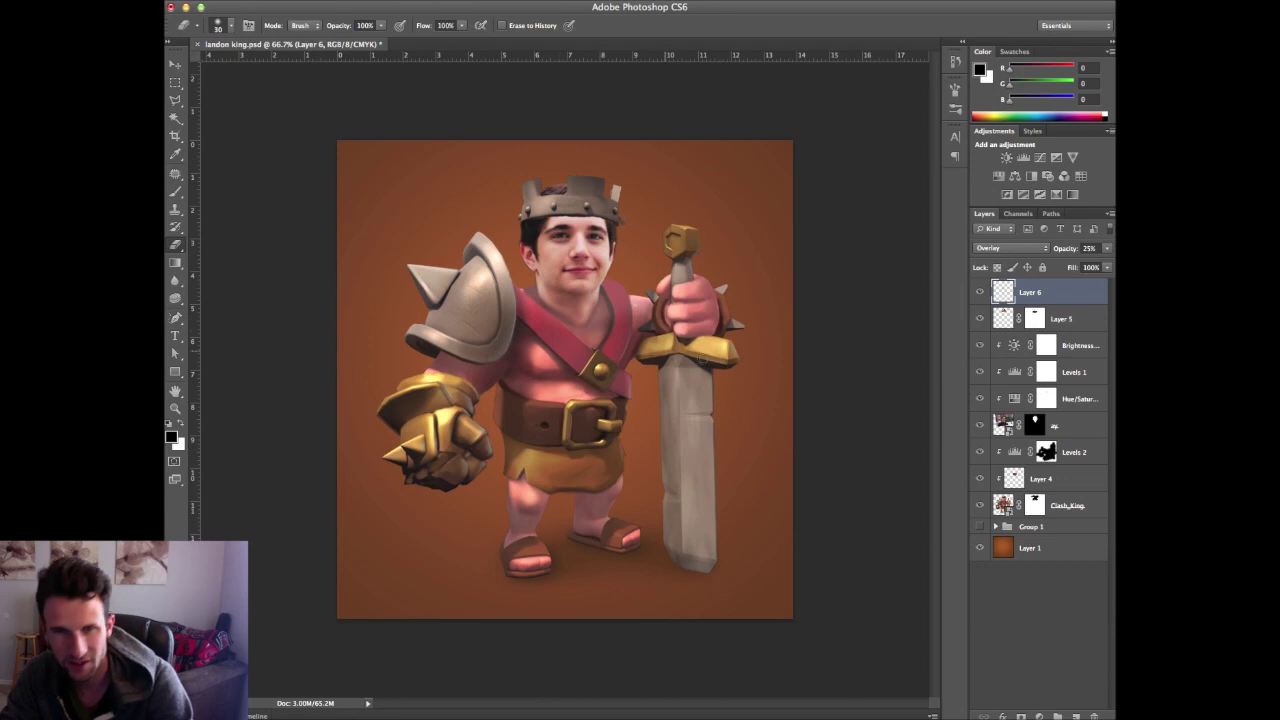
pyautogui.press('super+minus')
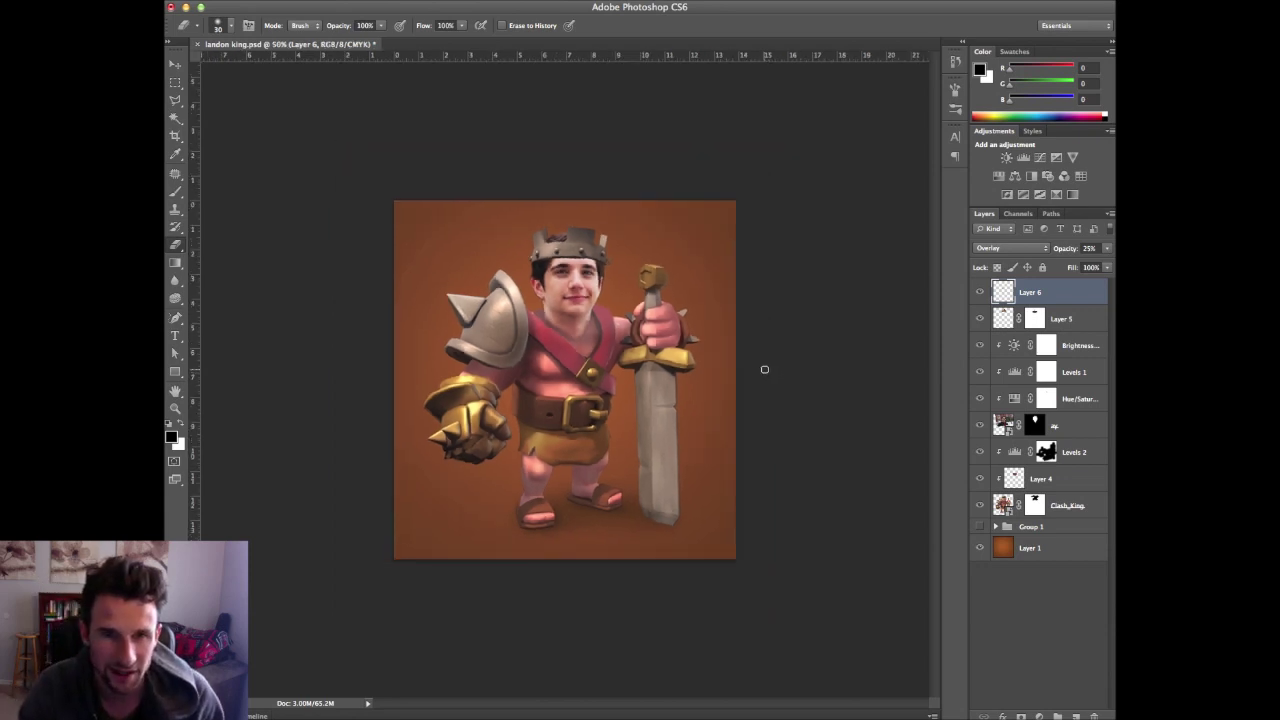
pyautogui.press('super+minus')
pyautogui.press('super+plus')
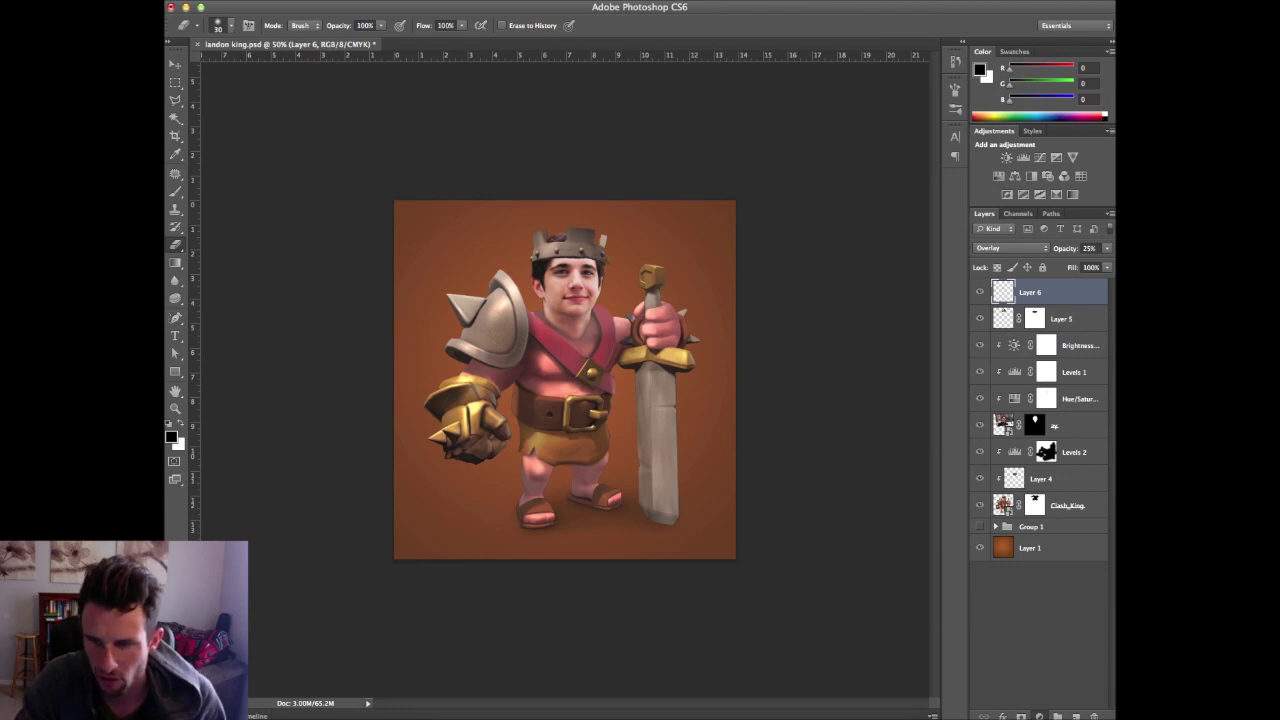
# Add a black-to-white Gradient Map adjustment layer above all other layers
pyautogui.click(1039, 716)
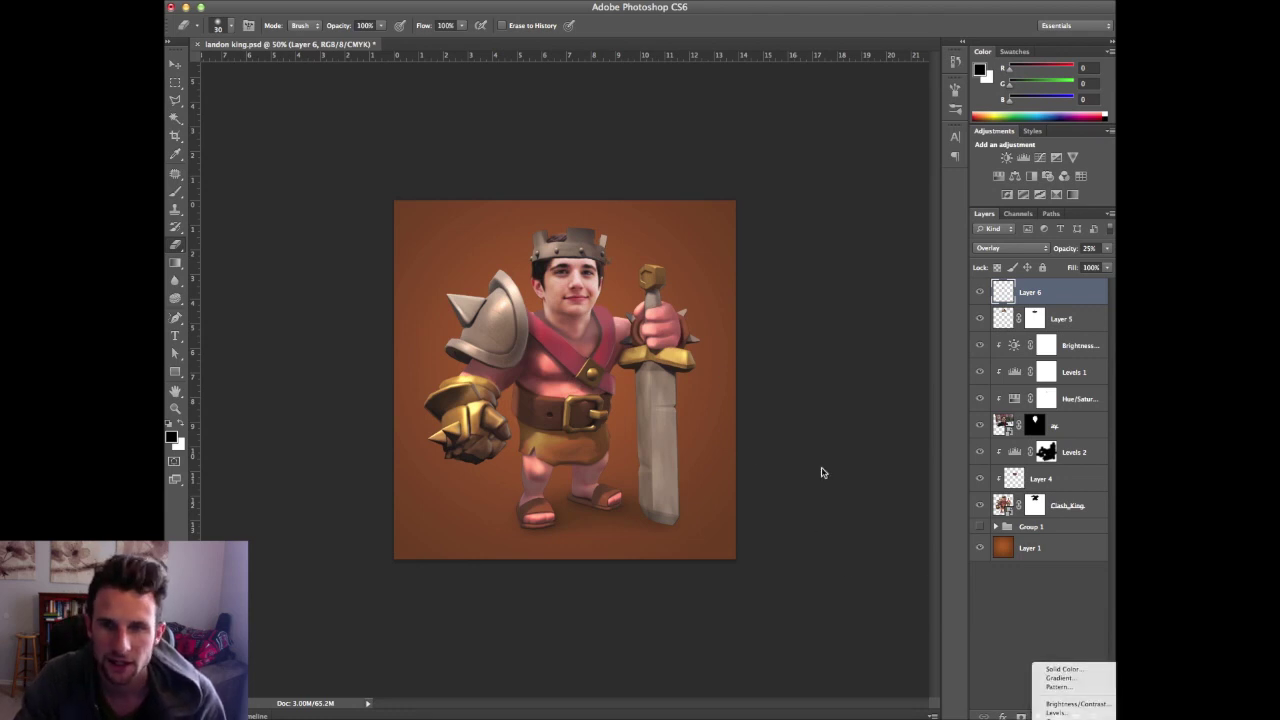
pyautogui.click(1075, 714)
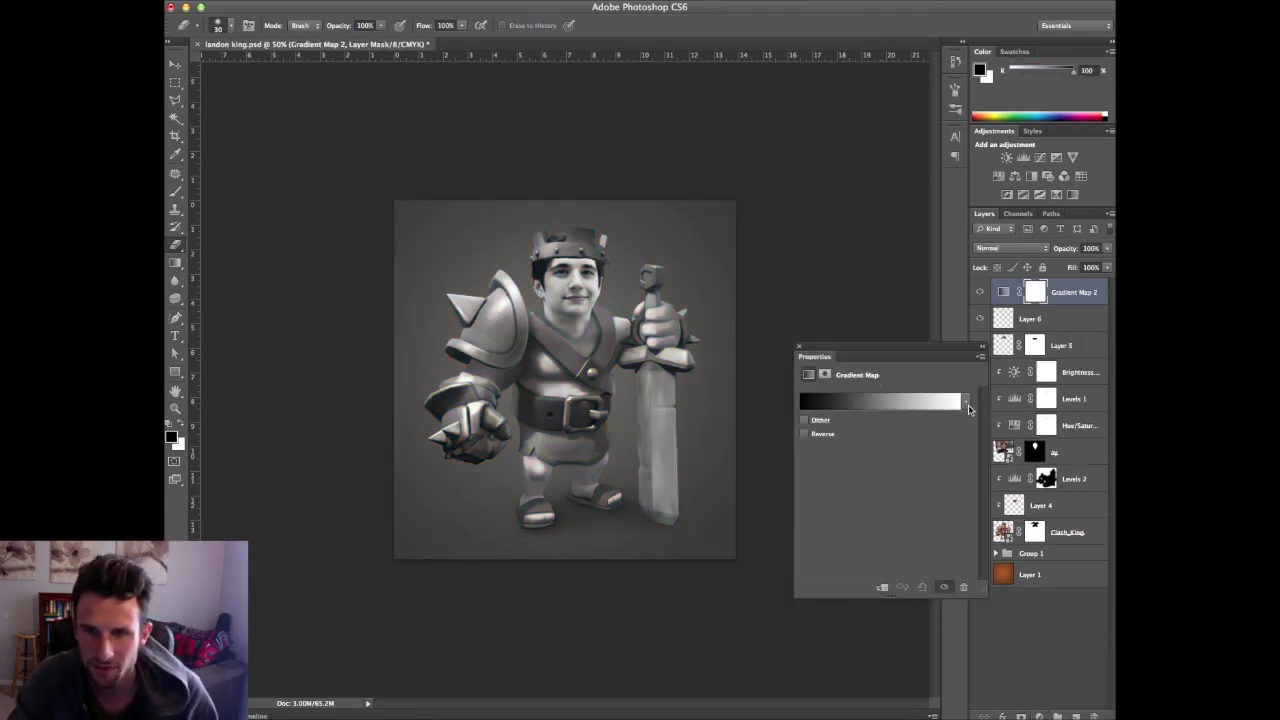
pyautogui.click(798, 347)
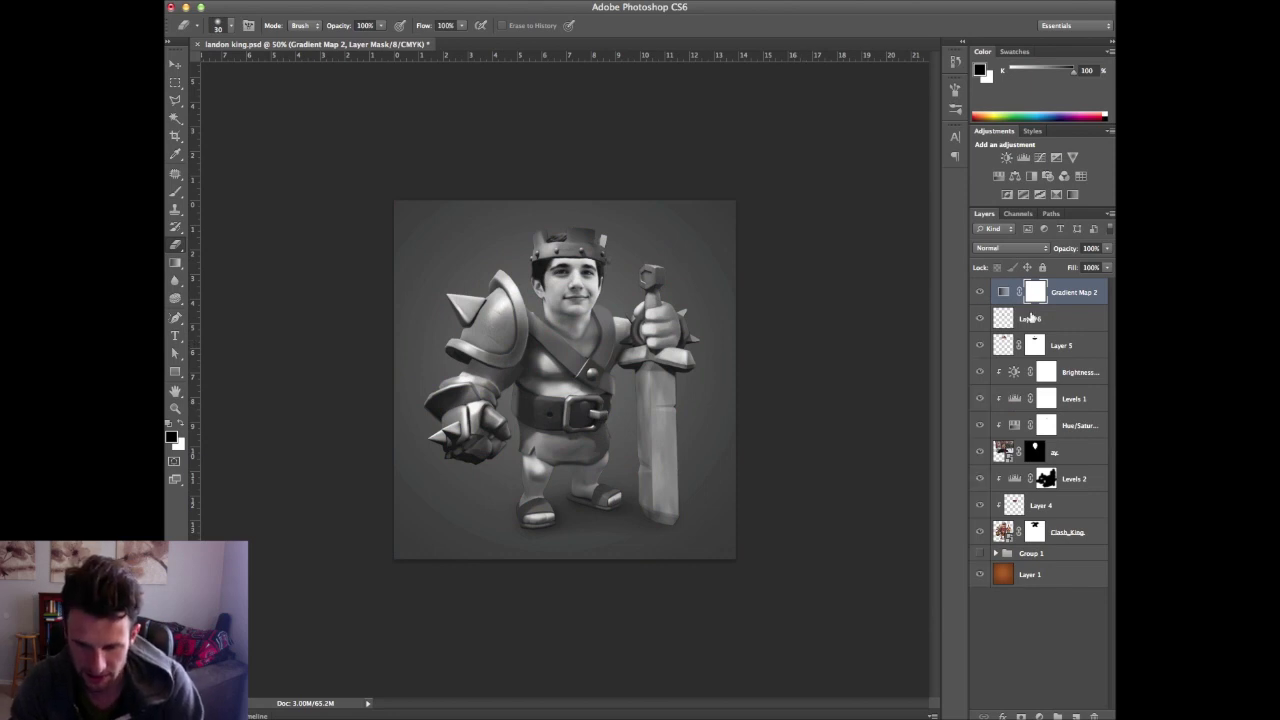
# Try blend modes such as Linear Burn and Overlay on the Gradient Map layer, and set it to Soft Light
pyautogui.press('Return')
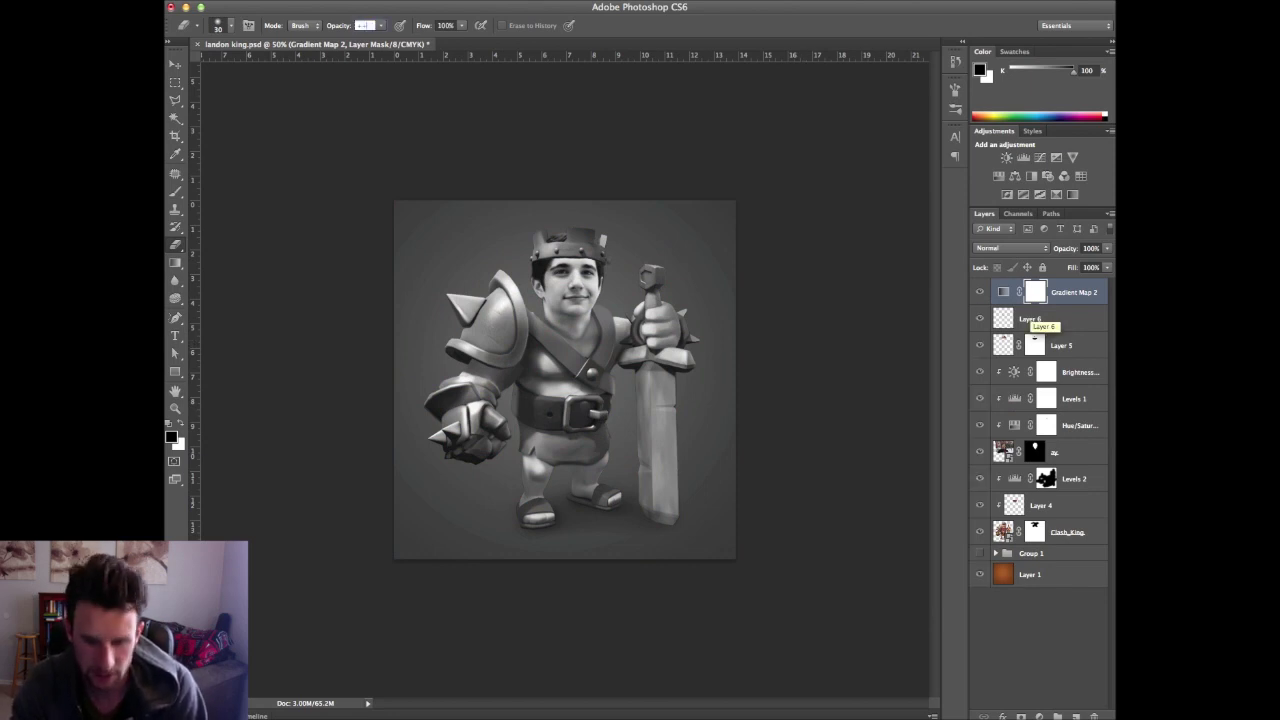
pyautogui.press('v')
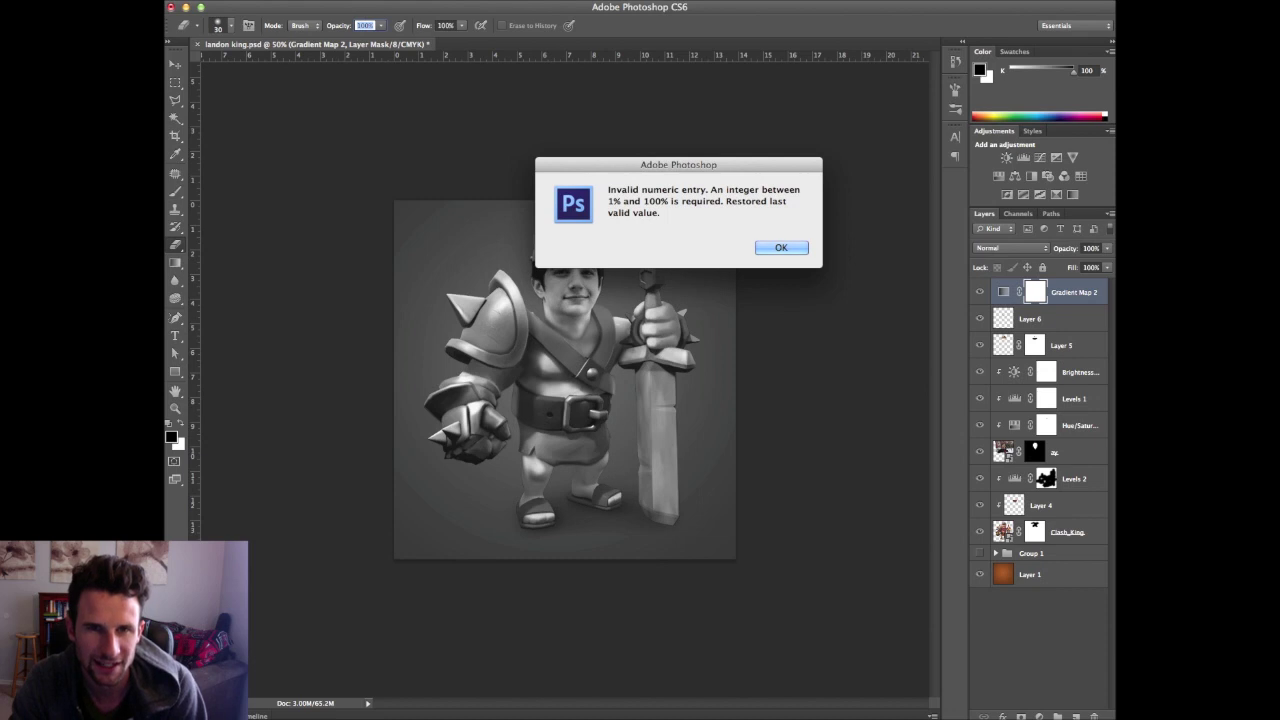
pyautogui.press('Return')
pyautogui.press('v')
pyautogui.hotkey('shift', '+')
pyautogui.hotkey('shift', '+')
pyautogui.hotkey('shift', '+')
pyautogui.hotkey('shift', '+')
pyautogui.hotkey('shift', '+')
pyautogui.hotkey('shift', '+')
pyautogui.hotkey('shift', '+')
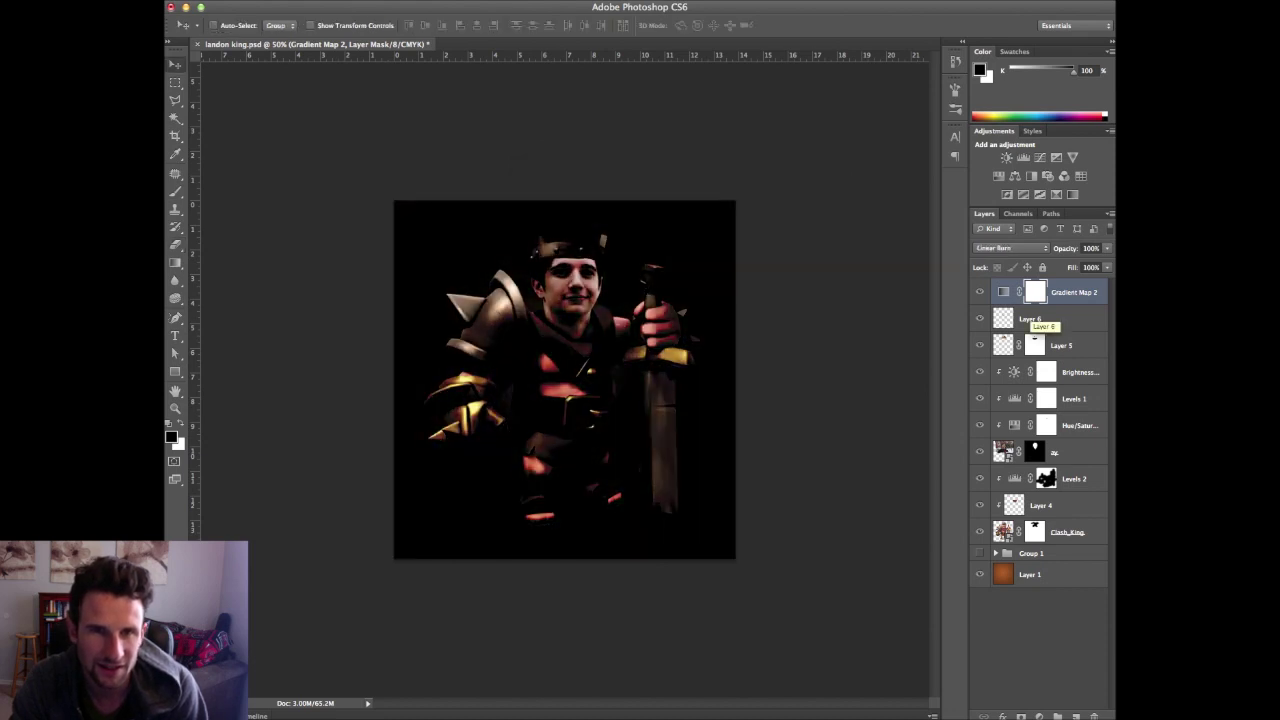
pyautogui.hotkey('shift', '+')
pyautogui.hotkey('shift', '+')
pyautogui.hotkey('shift', '+')
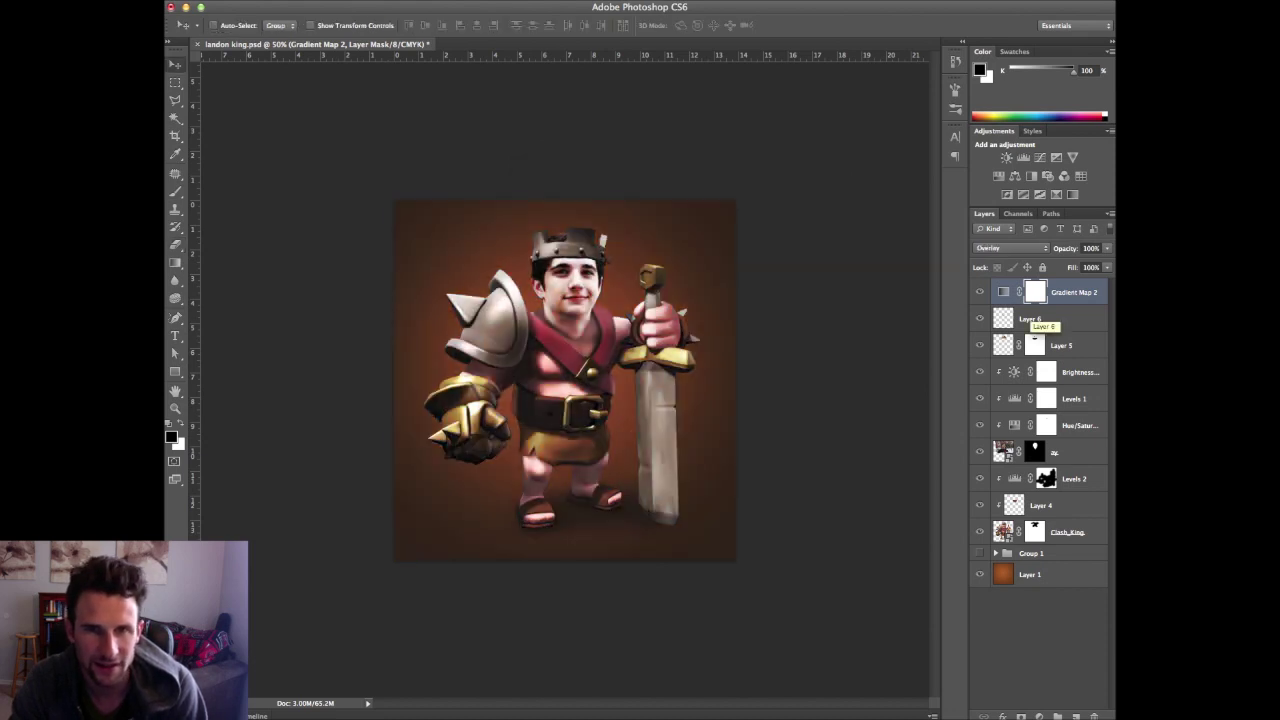
pyautogui.hotkey('shift', '+')
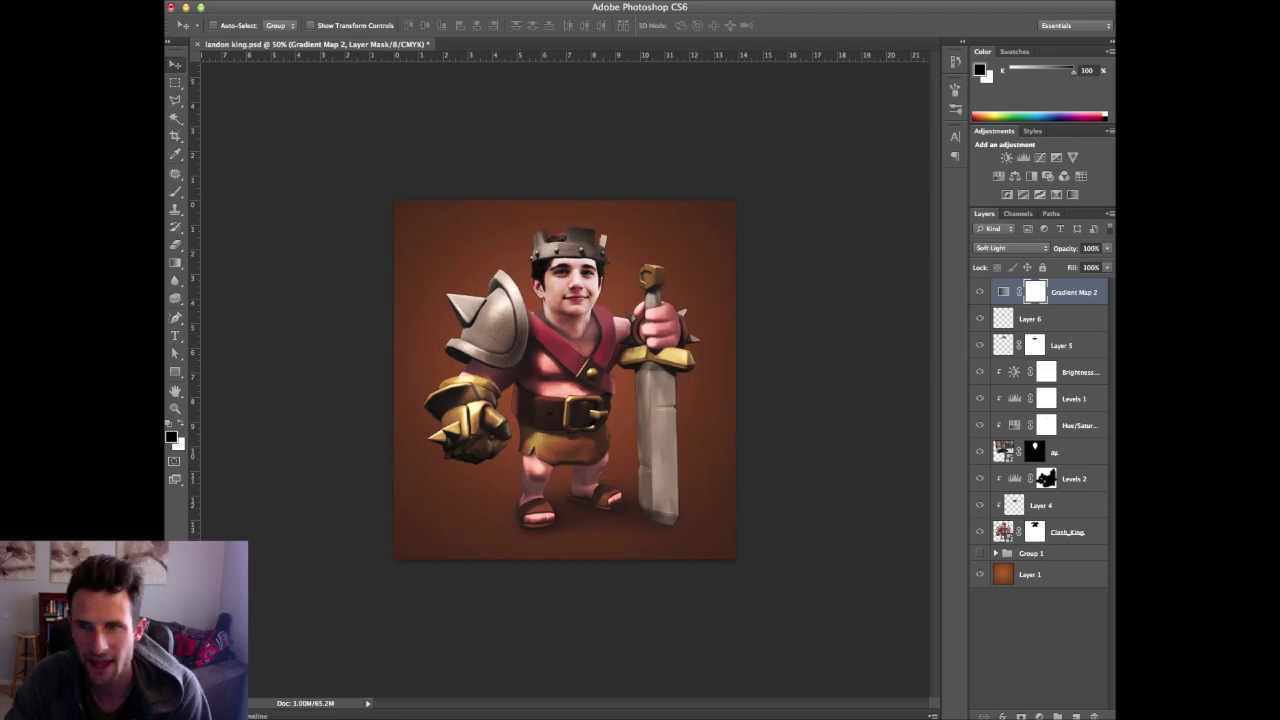
# Set the Gradient Map layer's opacity to 50%
pyautogui.click(1094, 248)
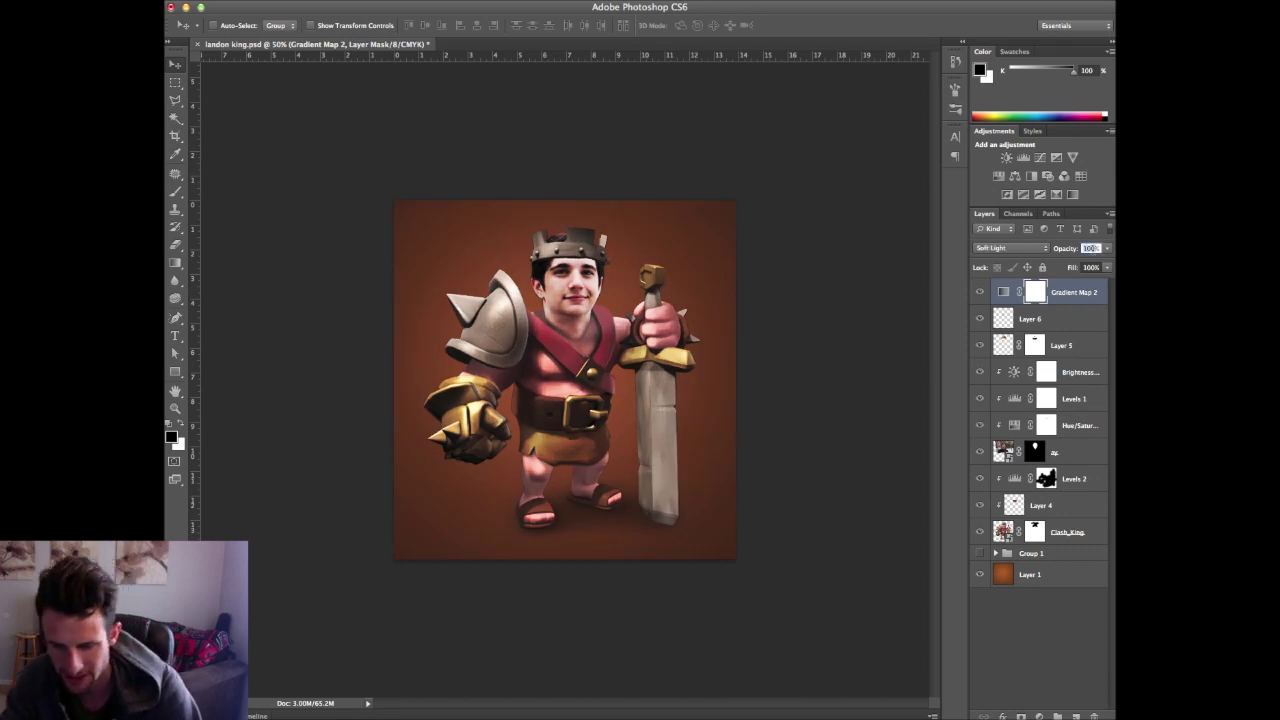
pyautogui.write('50')
pyautogui.press('Return')
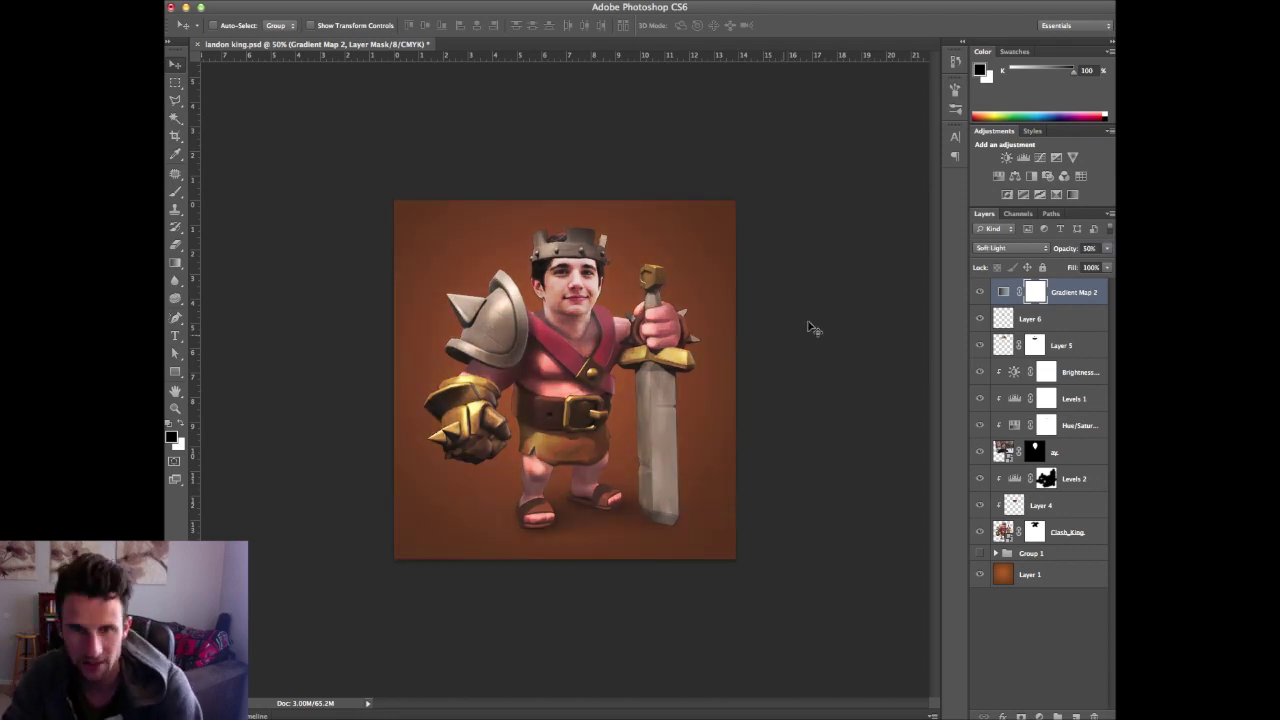
pyautogui.press('super+plus')
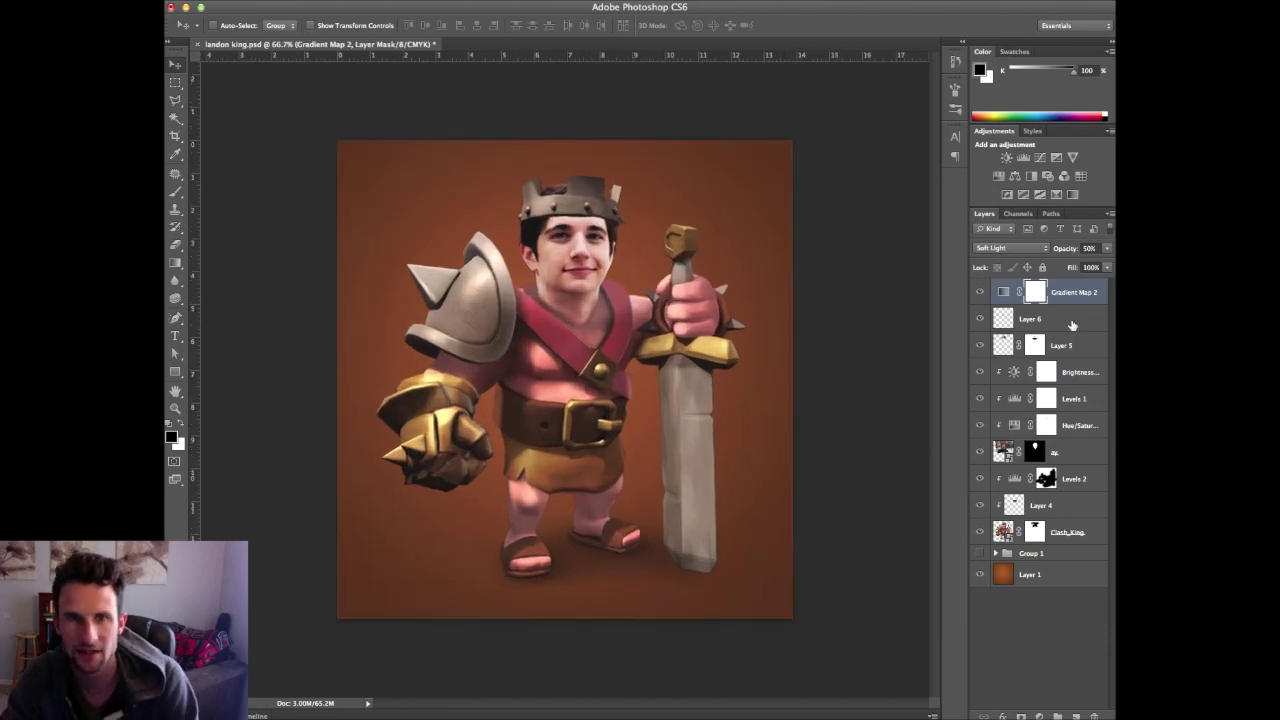
# Compare the figure with and without the Gradient Map layer by toggling its visibility
pyautogui.click(1070, 322)
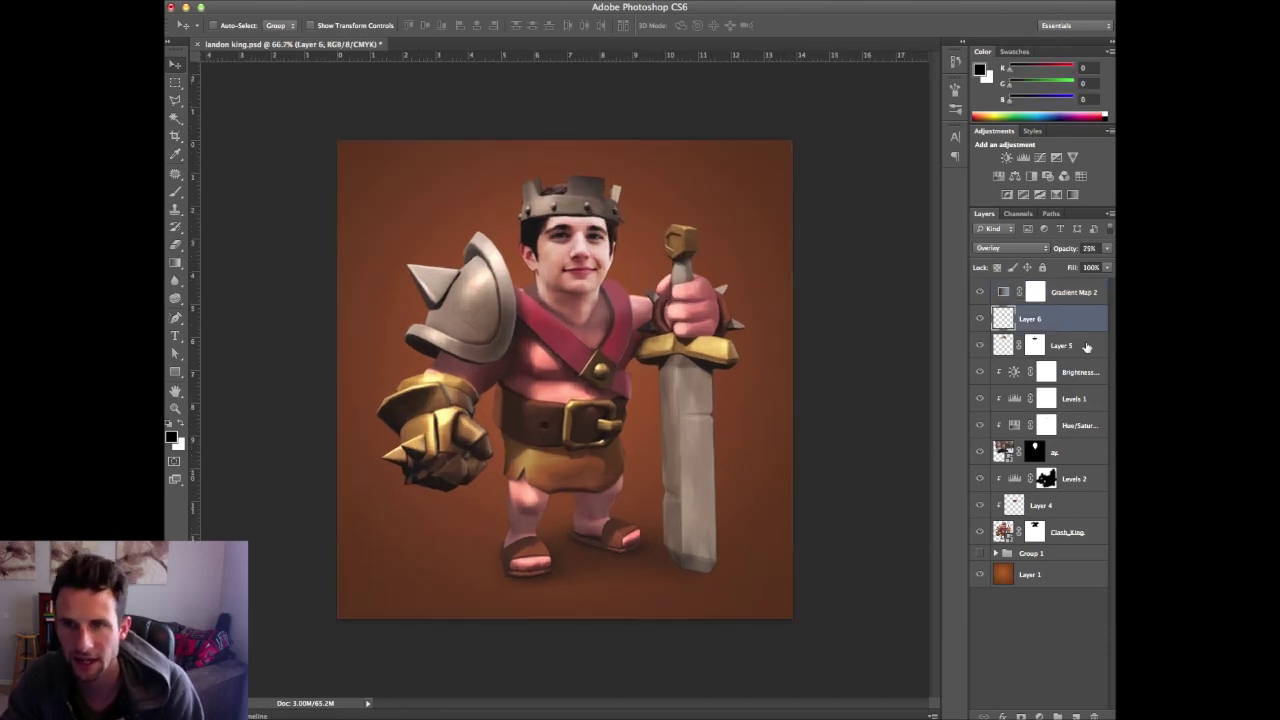
pyautogui.click(980, 293)
pyautogui.click(980, 292)
pyautogui.click(980, 292)
pyautogui.click(980, 292)
pyautogui.click(980, 292)
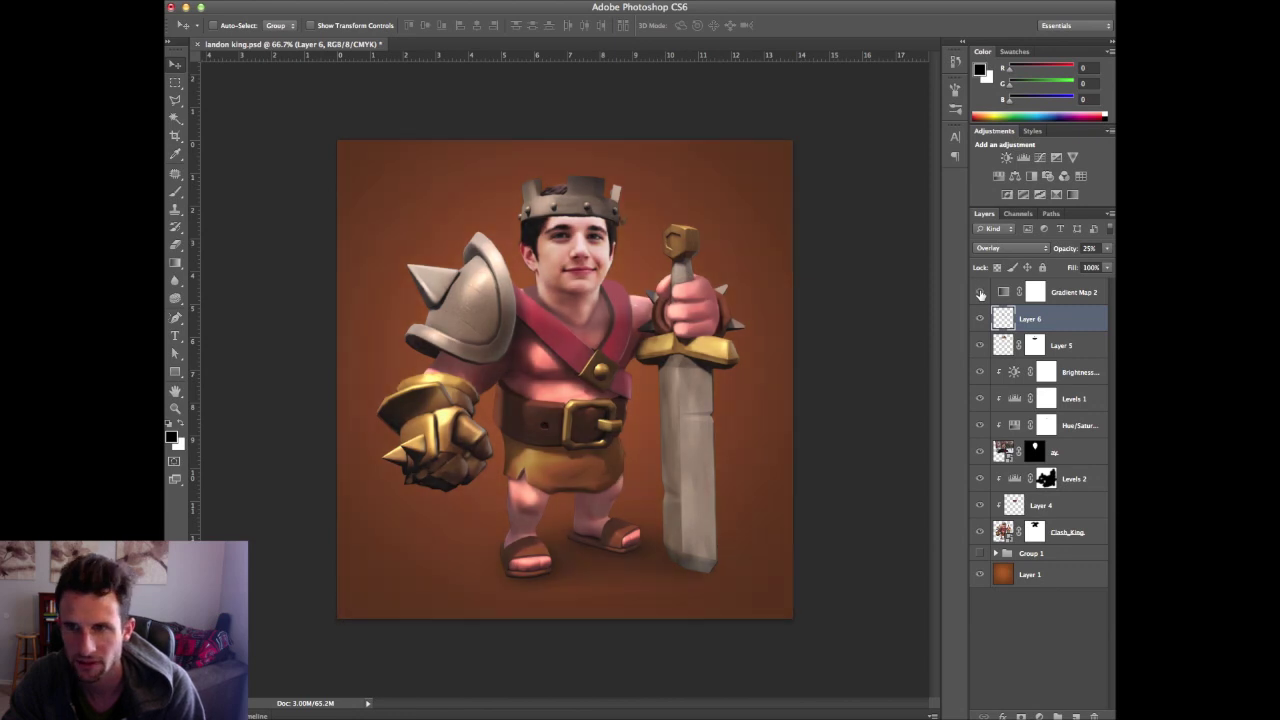
pyautogui.click(1068, 294)
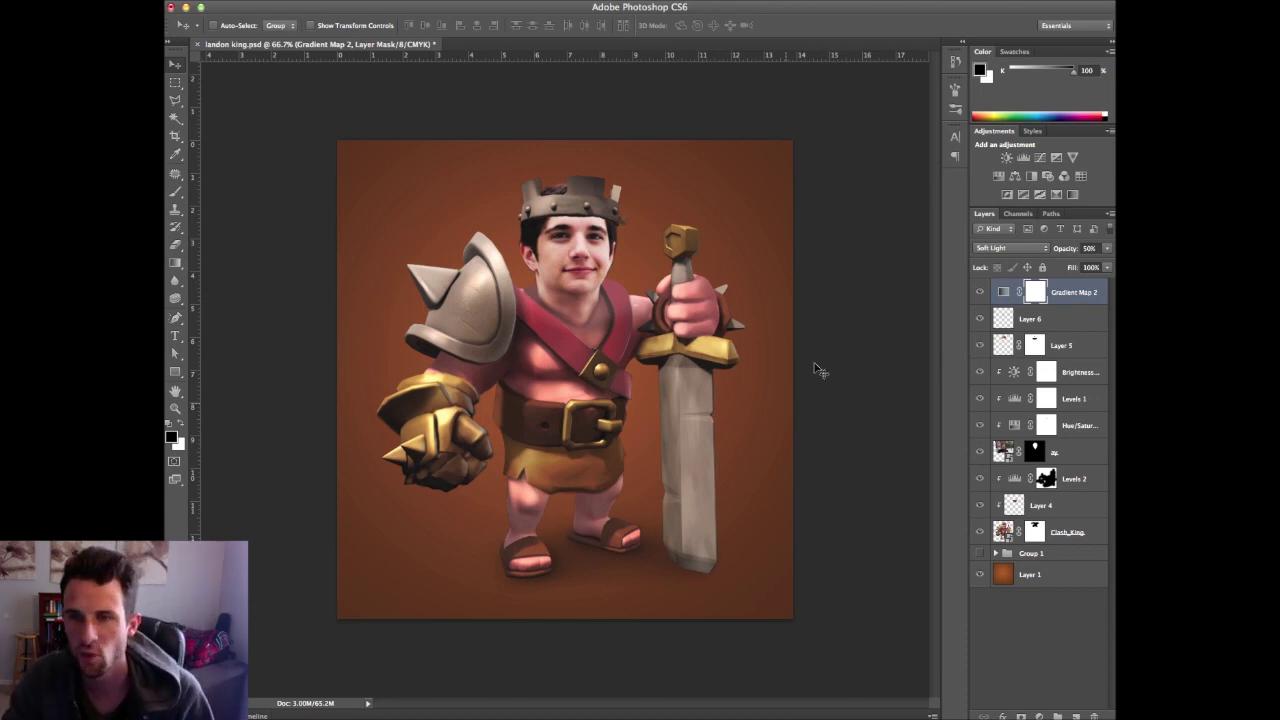
pyautogui.click(982, 294)
pyautogui.click(982, 294)
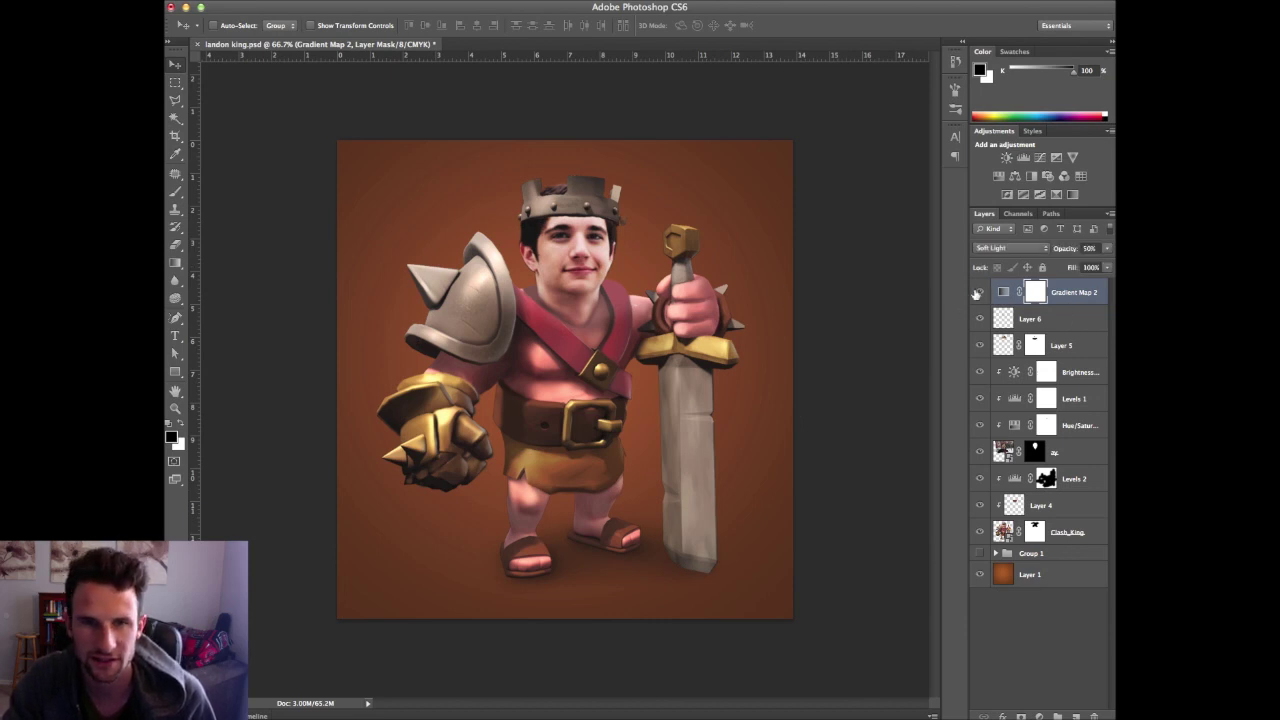
pyautogui.click(981, 293)
pyautogui.click(979, 291)
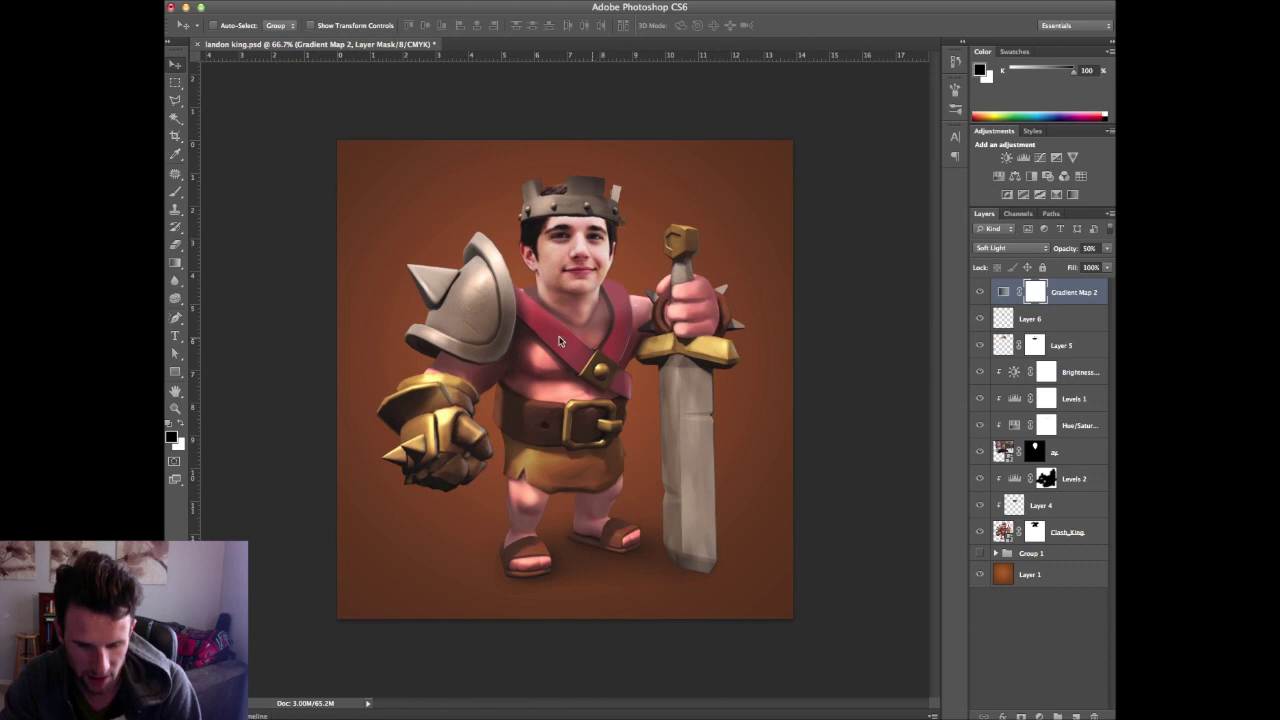
# Paint over the face on the Gradient Map's mask with a black brush of size 100 at 50% opacity
pyautogui.press('b')
pyautogui.press('5')
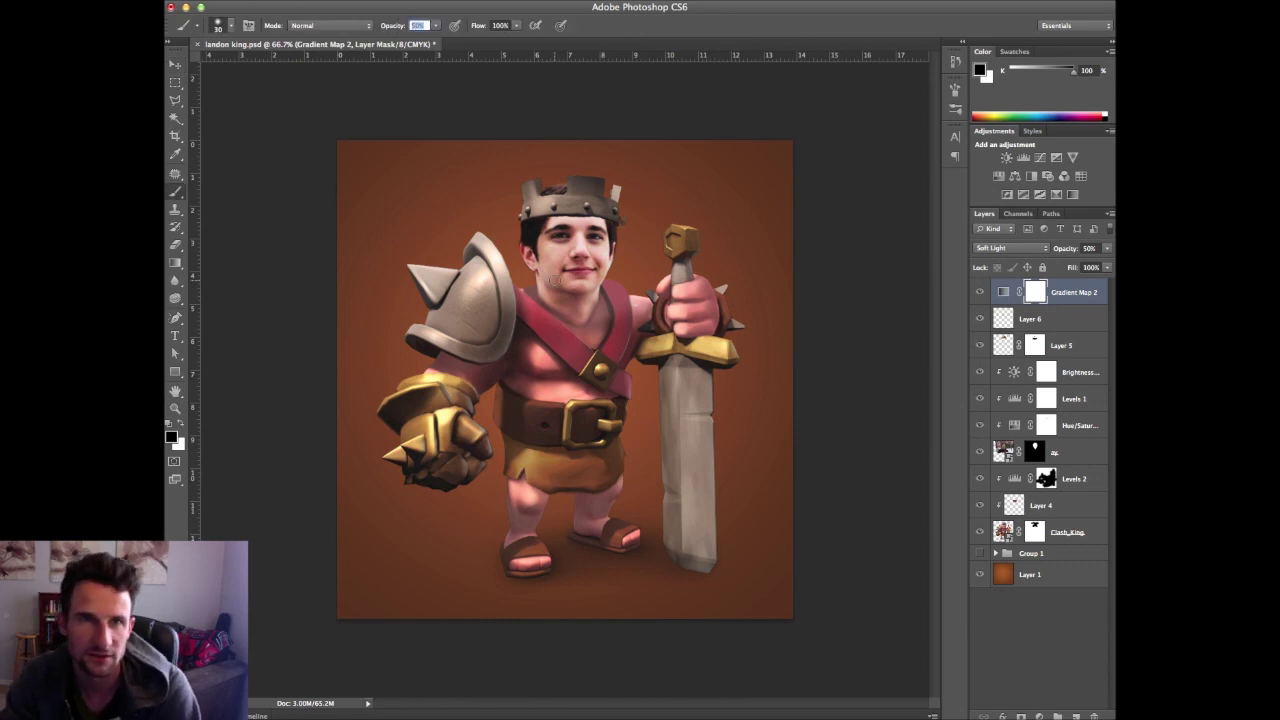
pyautogui.press(']')
pyautogui.press(']')
pyautogui.press(']')
pyautogui.press(']')
pyautogui.press(']')
pyautogui.press(']')
pyautogui.press(']')
pyautogui.moveTo(562, 287); pyautogui.dragTo(565, 256)
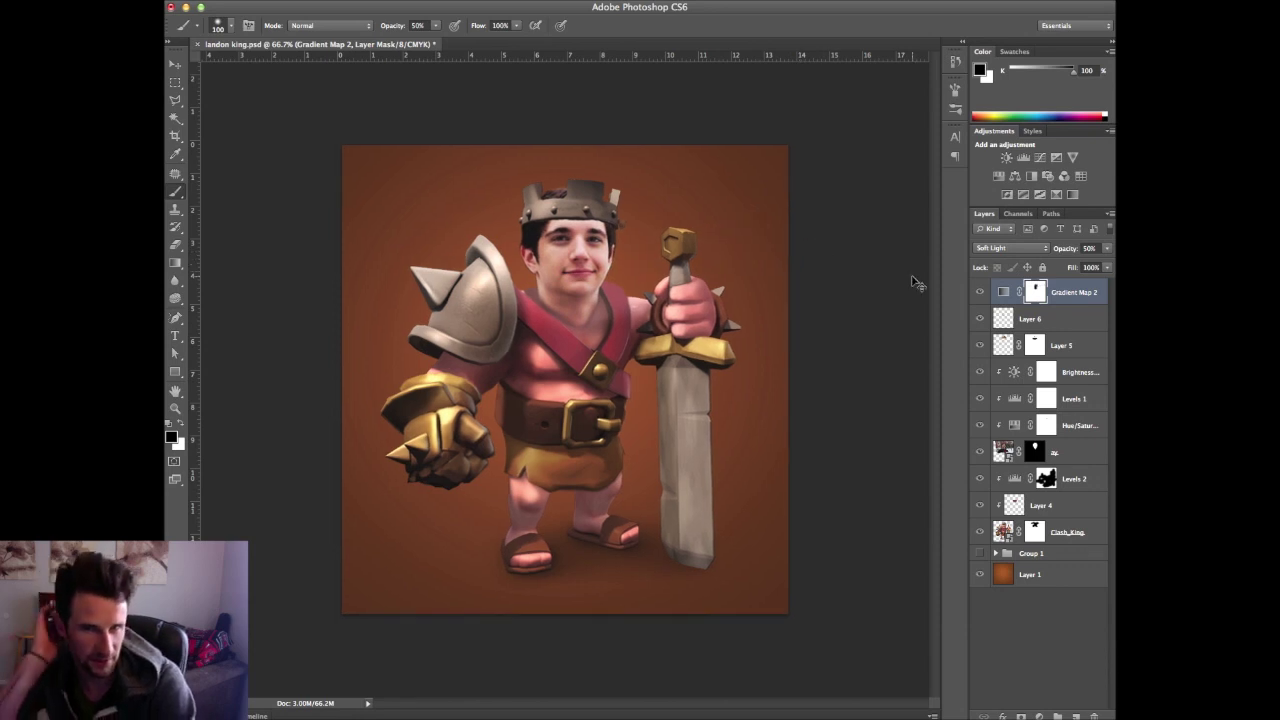
pyautogui.press('super+minus')
pyautogui.press('super+minus')
pyautogui.press('super+plus')
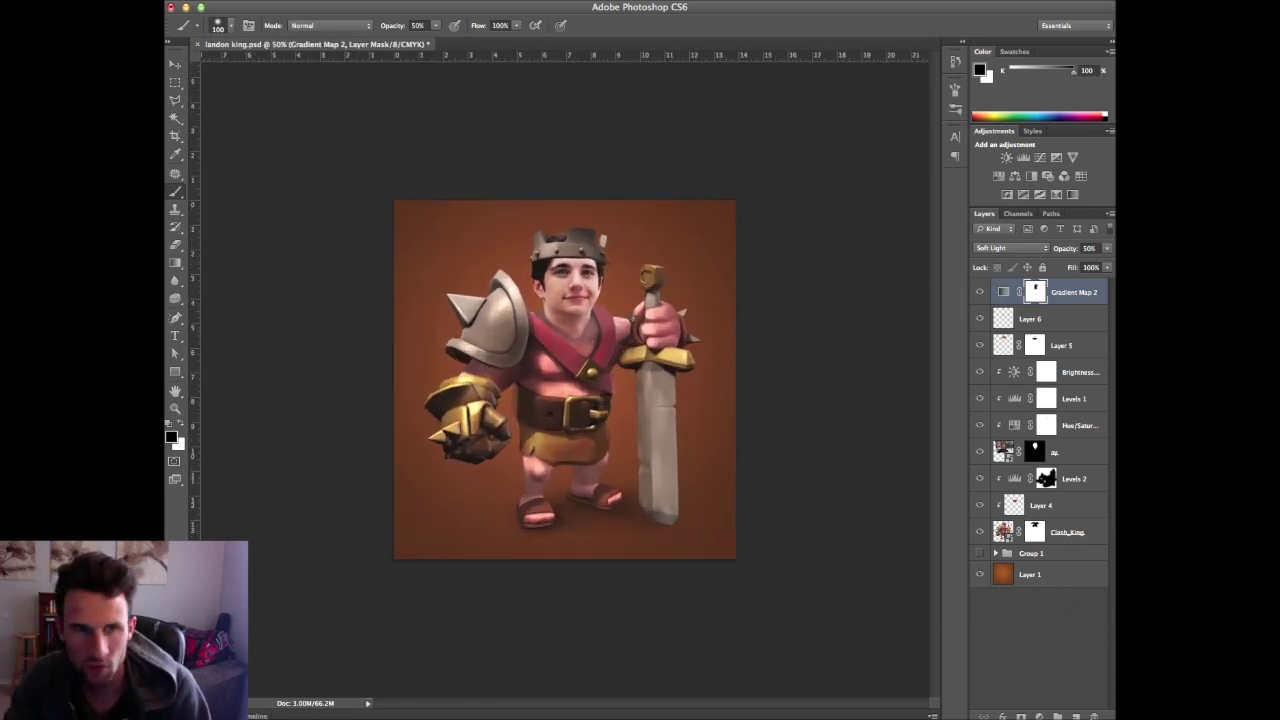
# Add a new layer above all others and fill it with turquoise (#54fff5)
pyautogui.click(1076, 716)
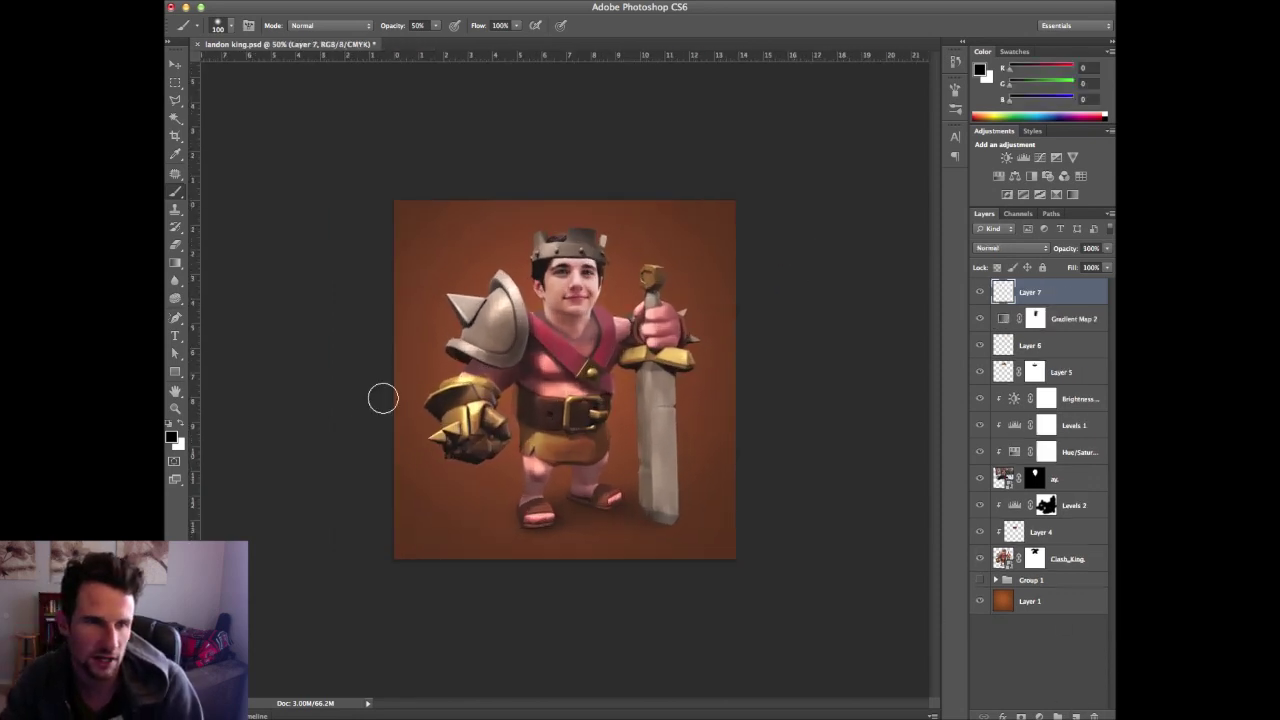
pyautogui.click(173, 438)
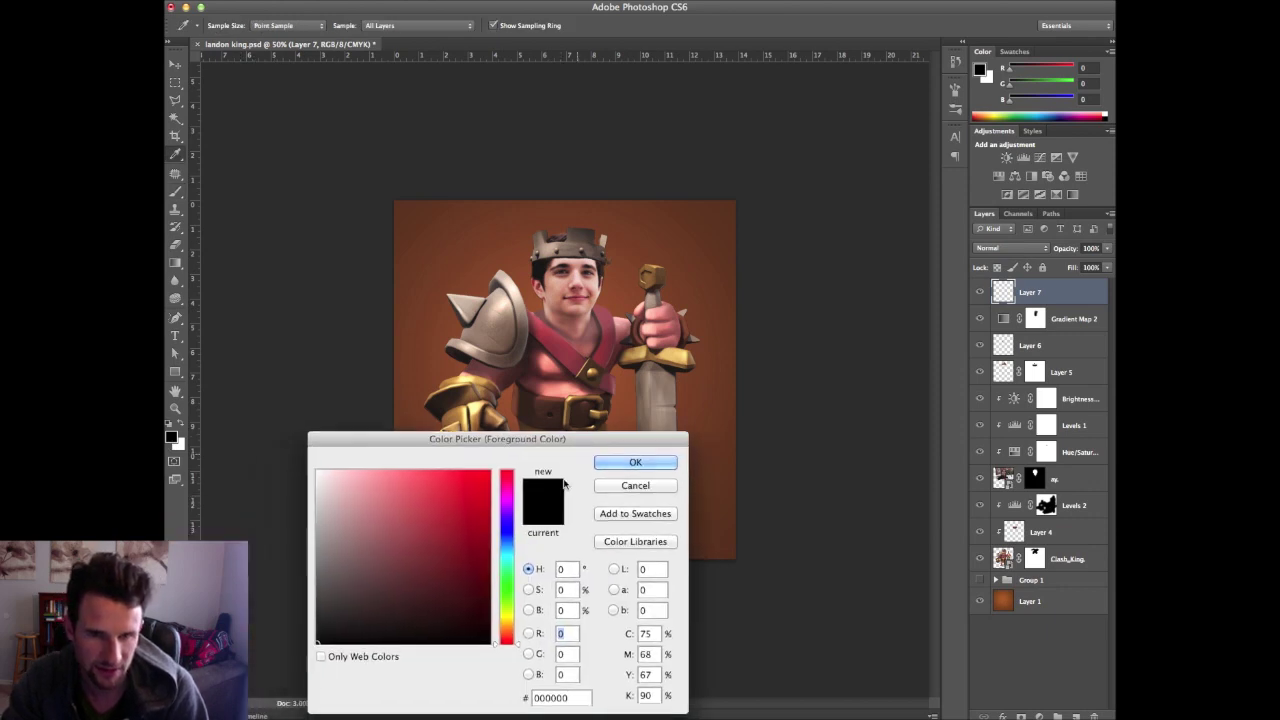
pyautogui.moveTo(506, 553); pyautogui.dragTo(507, 559)
pyautogui.click(433, 470)
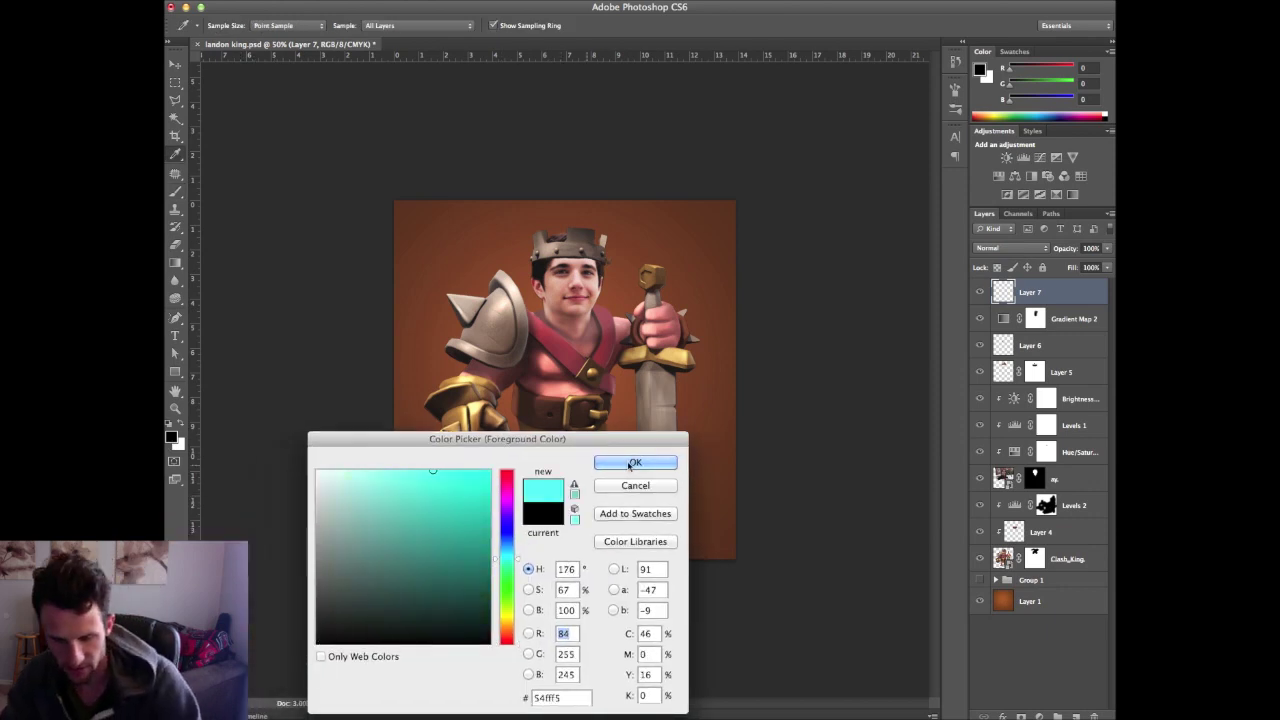
pyautogui.click(632, 465)
pyautogui.press('b')
pyautogui.hotkey('alt', 'BackSpace')
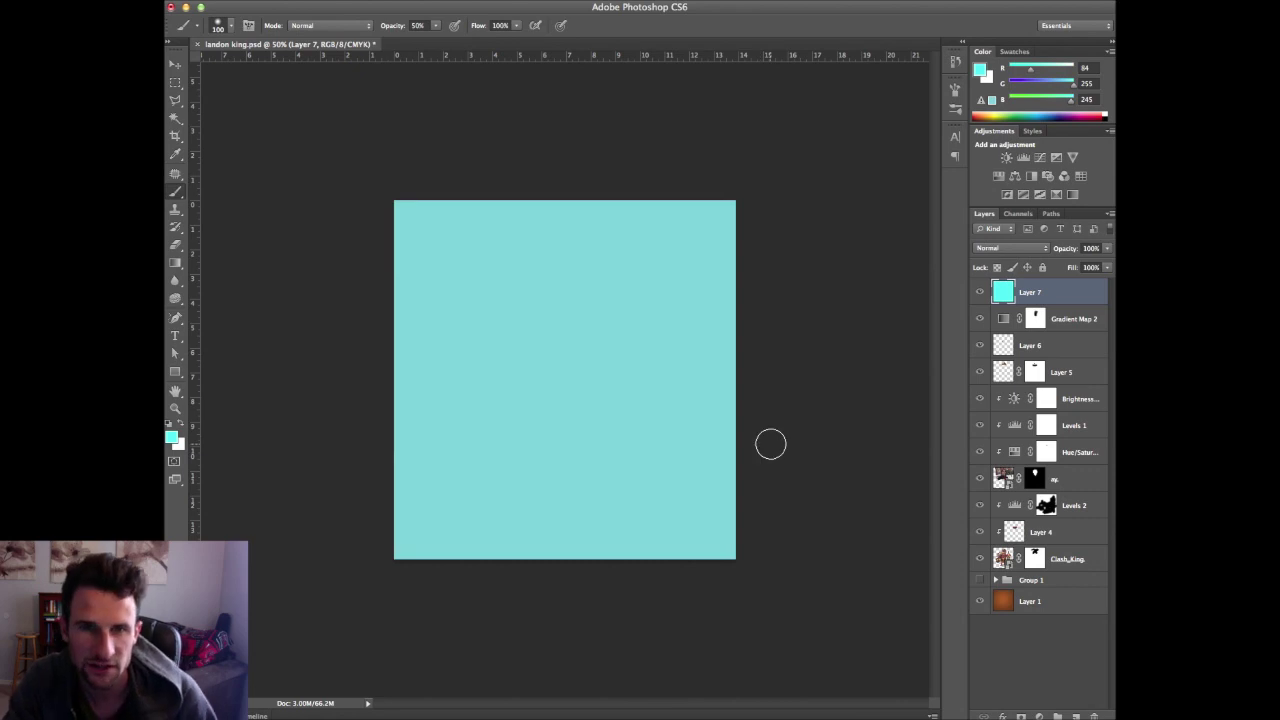
# Try blend modes such as Darker Color and Color Dodge on the turquoise fill layer
pyautogui.press('v')
pyautogui.hotkey('shift', '+')
pyautogui.hotkey('shift', '+')
pyautogui.hotkey('shift', '+')
pyautogui.hotkey('shift', '+')
pyautogui.hotkey('shift', '+')
pyautogui.hotkey('shift', '+')
pyautogui.hotkey('shift', '+')
pyautogui.hotkey('shift', '+')
pyautogui.hotkey('shift', '+')
pyautogui.hotkey('shift', '+')
pyautogui.hotkey('shift', '+')
pyautogui.hotkey('shift', '+')
pyautogui.hotkey('shift', '+')
pyautogui.hotkey('shift', '+')
pyautogui.hotkey('shift', '+')
pyautogui.hotkey('shift', '+')
pyautogui.hotkey('shift', '+')
pyautogui.hotkey('shift', '+')
pyautogui.hotkey('shift', '+')
pyautogui.hotkey('shift', '+')
pyautogui.hotkey('shift', '+')
pyautogui.hotkey('shift', '+')
pyautogui.hotkey('shift', '+')
pyautogui.hotkey('shift', '+')
pyautogui.hotkey('shift', '+')
pyautogui.hotkey('shift', '+')
pyautogui.hotkey('shift', '+')
pyautogui.hotkey('shift', '+')
pyautogui.hotkey('shift', '+')
pyautogui.hotkey('shift', '+')
pyautogui.hotkey('shift', '+')
pyautogui.hotkey('shift', '+')
pyautogui.hotkey('shift', '+')
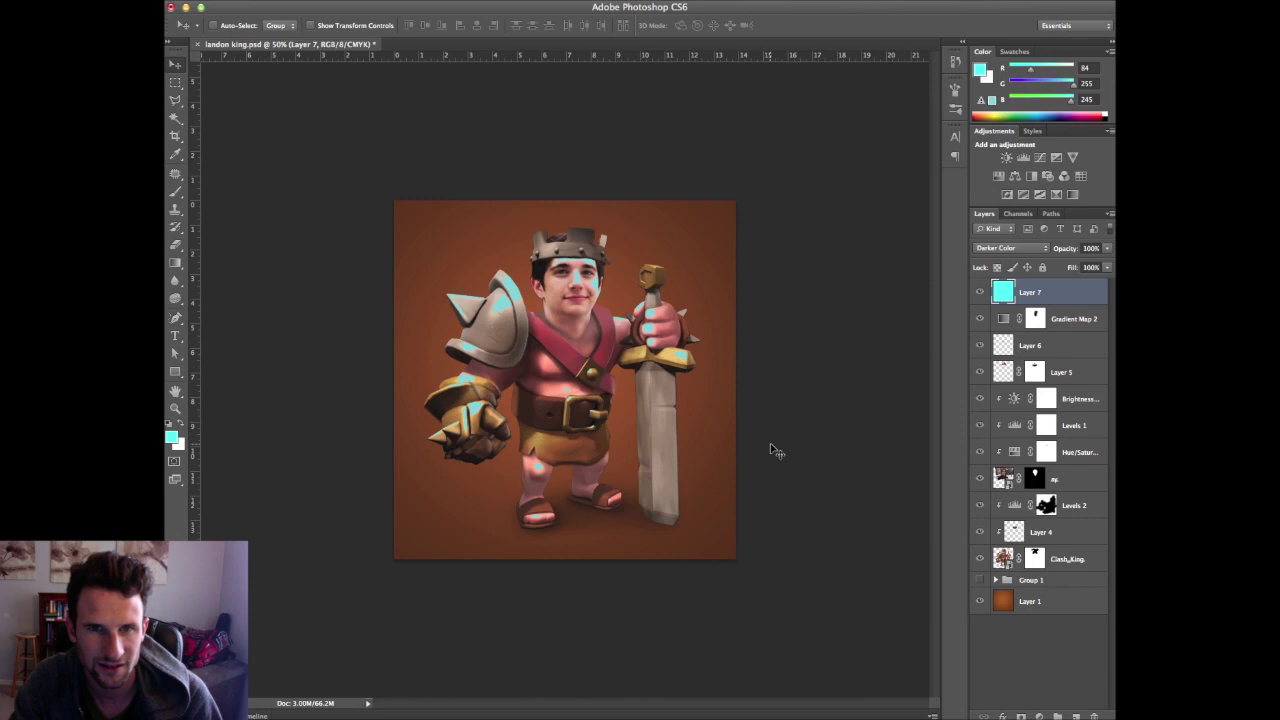
pyautogui.hotkey('shift', '+')
pyautogui.hotkey('shift', '+')
pyautogui.hotkey('shift', '+')
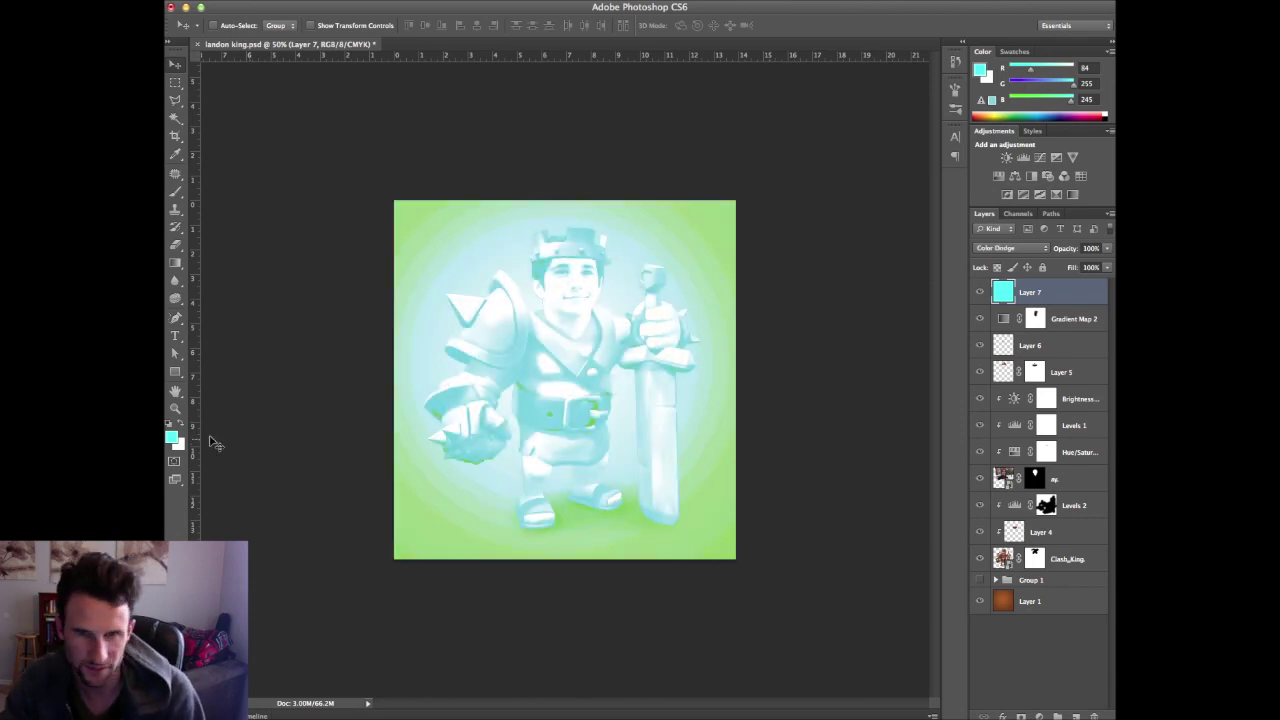
# Refill the colour layer with orange (RGB 201, 117, 35) and set its blend mode to Soft Light
pyautogui.click(171, 437)
pyautogui.moveTo(514, 541); pyautogui.dragTo(517, 625)
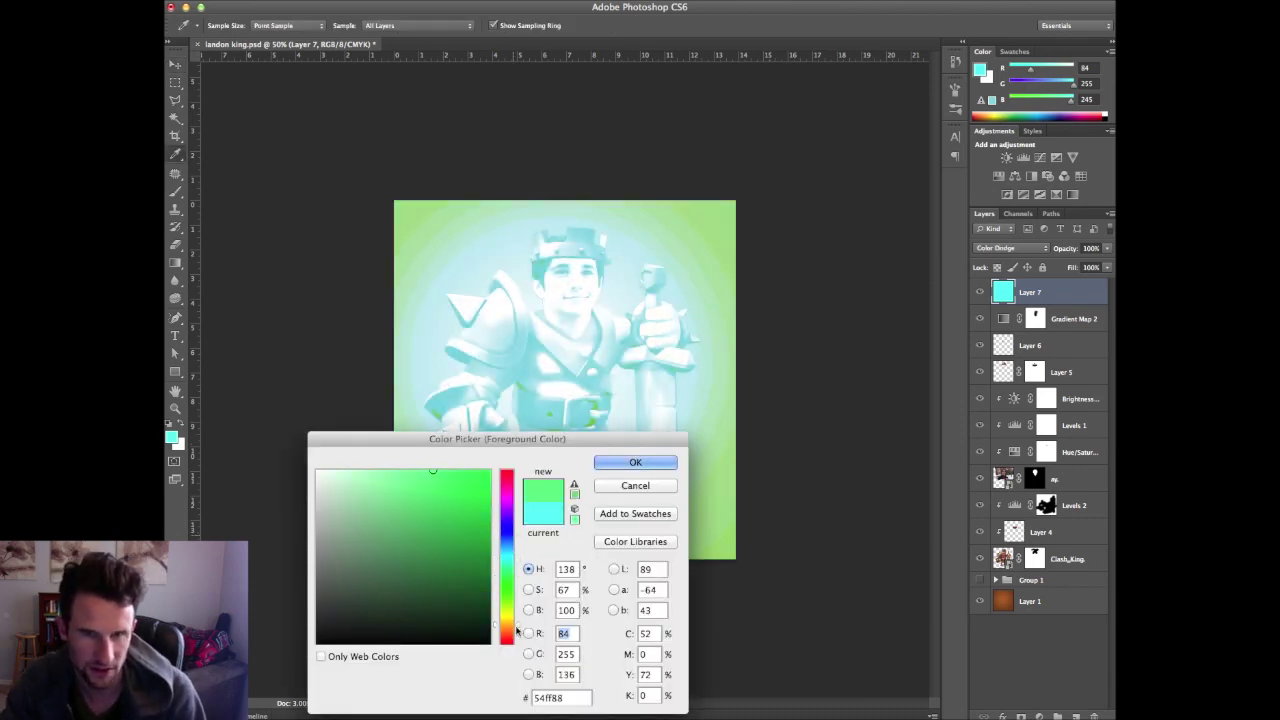
pyautogui.click(463, 557)
pyautogui.click(628, 461)
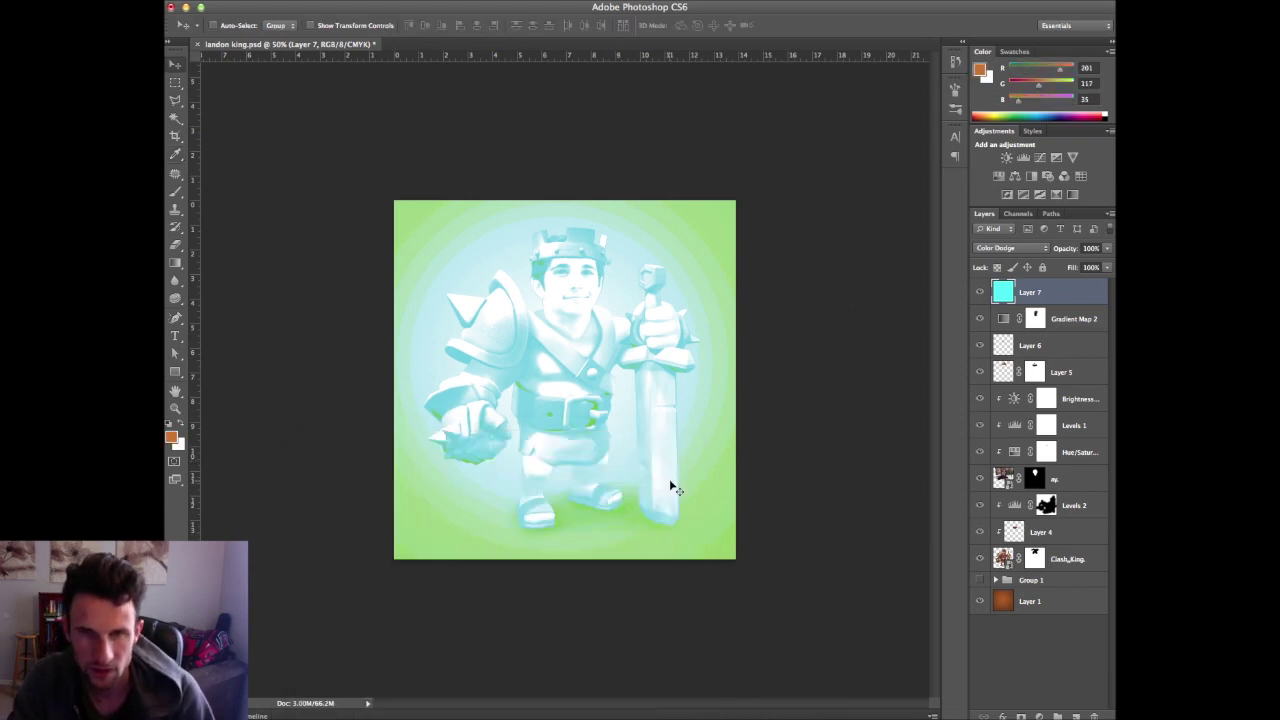
pyautogui.hotkey('alt', 'BackSpace')
pyautogui.hotkey('shift', '+')
pyautogui.hotkey('shift', '+')
pyautogui.hotkey('shift', '+')
pyautogui.hotkey('shift', '+')
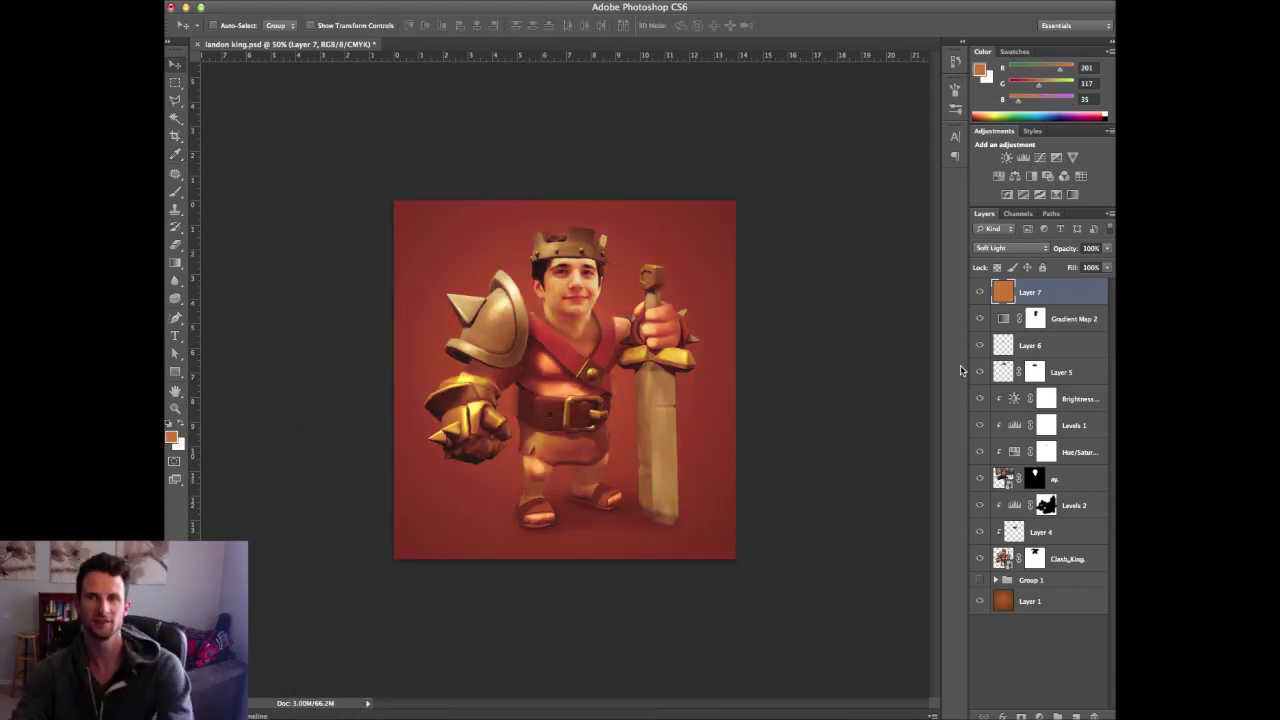
# Fade the orange layer over the figure using an eraser of size 800 at 25% opacity
pyautogui.press('e')
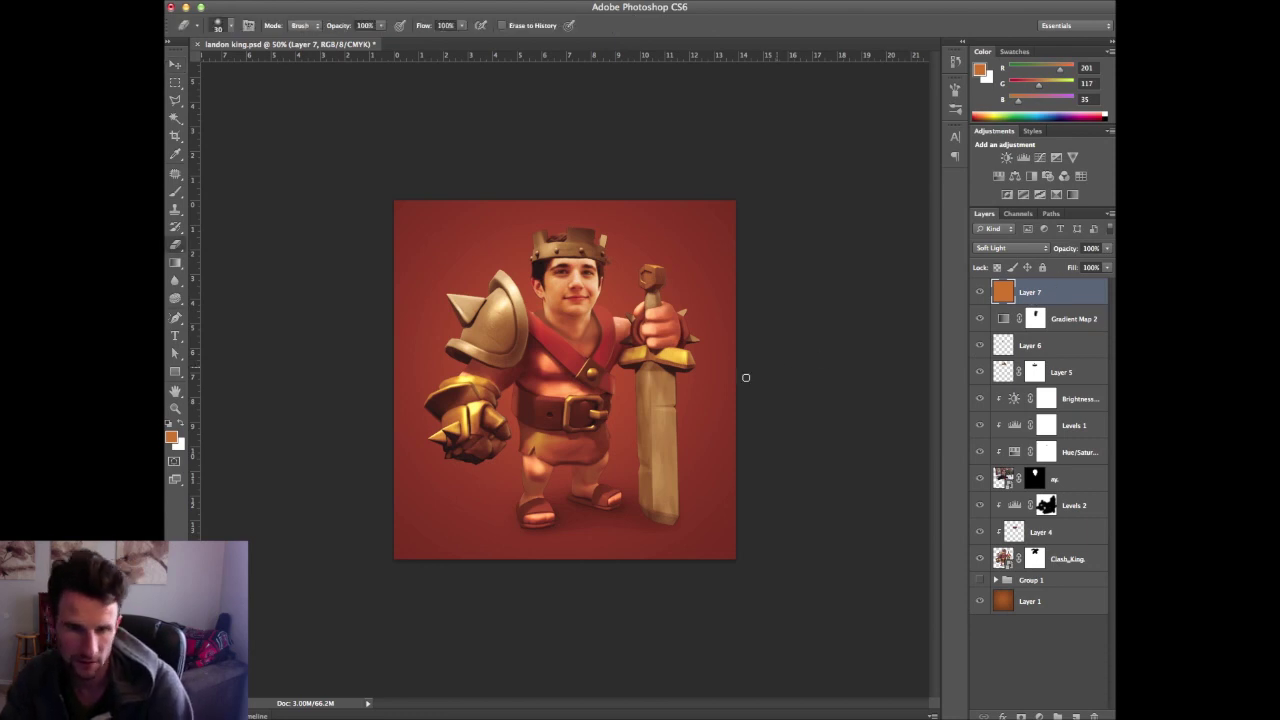
pyautogui.press(']')
pyautogui.press('2')
pyautogui.press('5')
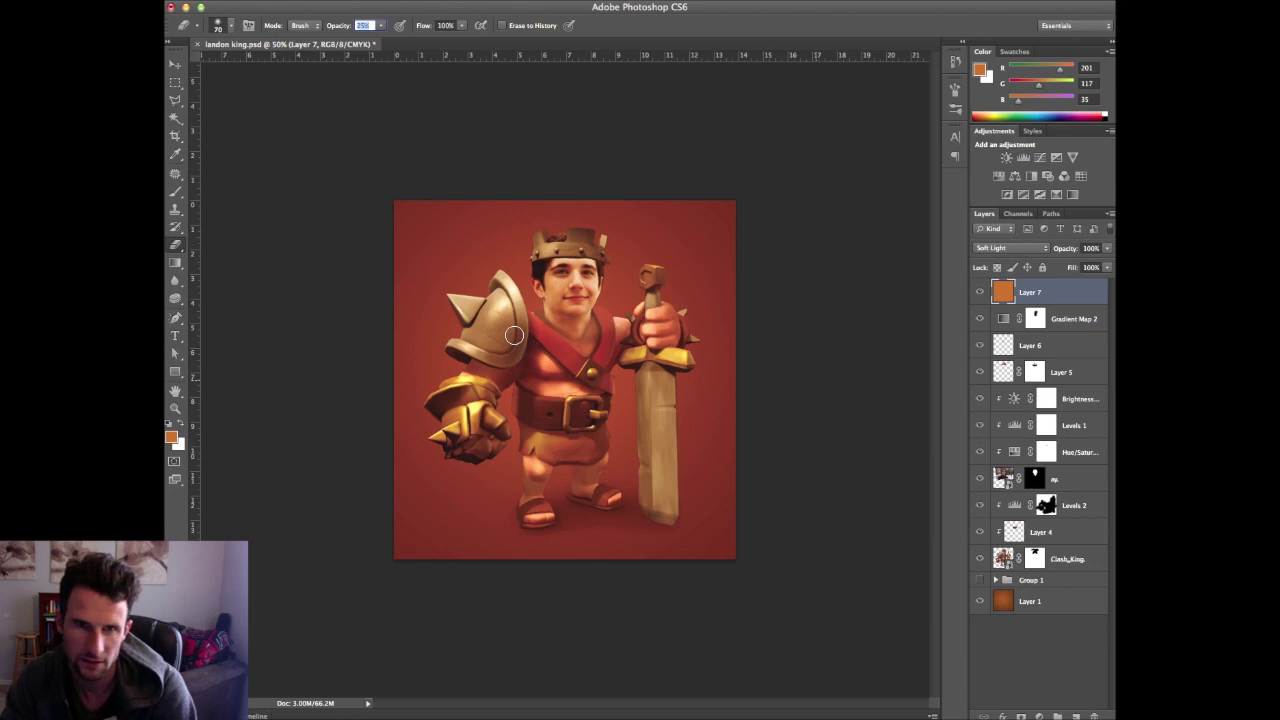
pyautogui.press(']')
pyautogui.press(']')
pyautogui.press(']')
pyautogui.press(']')
pyautogui.press(']')
pyautogui.press(']')
pyautogui.press(']')
pyautogui.press(']')
pyautogui.press(']')
pyautogui.press(']')
pyautogui.press(']')
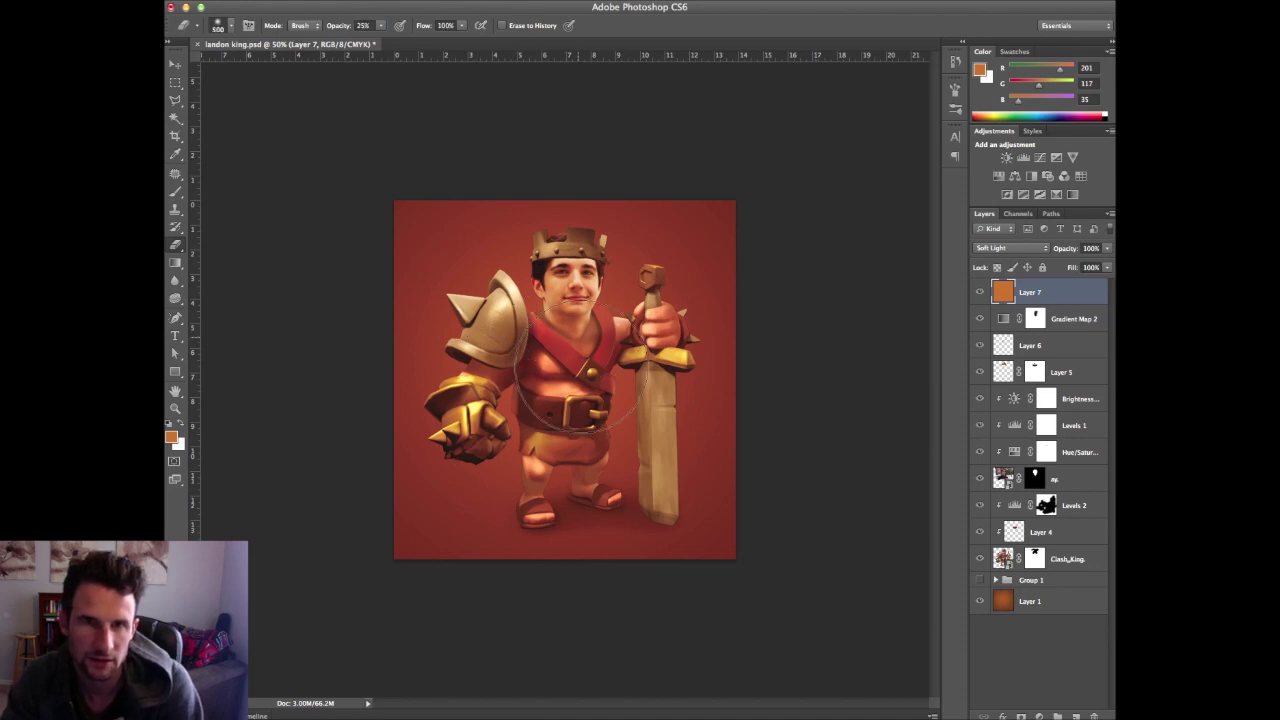
pyautogui.press(']')
pyautogui.press(']')
pyautogui.press(']')
pyautogui.moveTo(649, 363)
pyautogui.mouseDown()
pyautogui.moveTo(619, 438)
pyautogui.moveTo(560, 460)
pyautogui.mouseUp()
pyautogui.moveTo(483, 377)
pyautogui.mouseDown()
pyautogui.moveTo(573, 326)
pyautogui.moveTo(672, 424)
pyautogui.moveTo(587, 314)
pyautogui.moveTo(600, 478)
pyautogui.mouseUp()
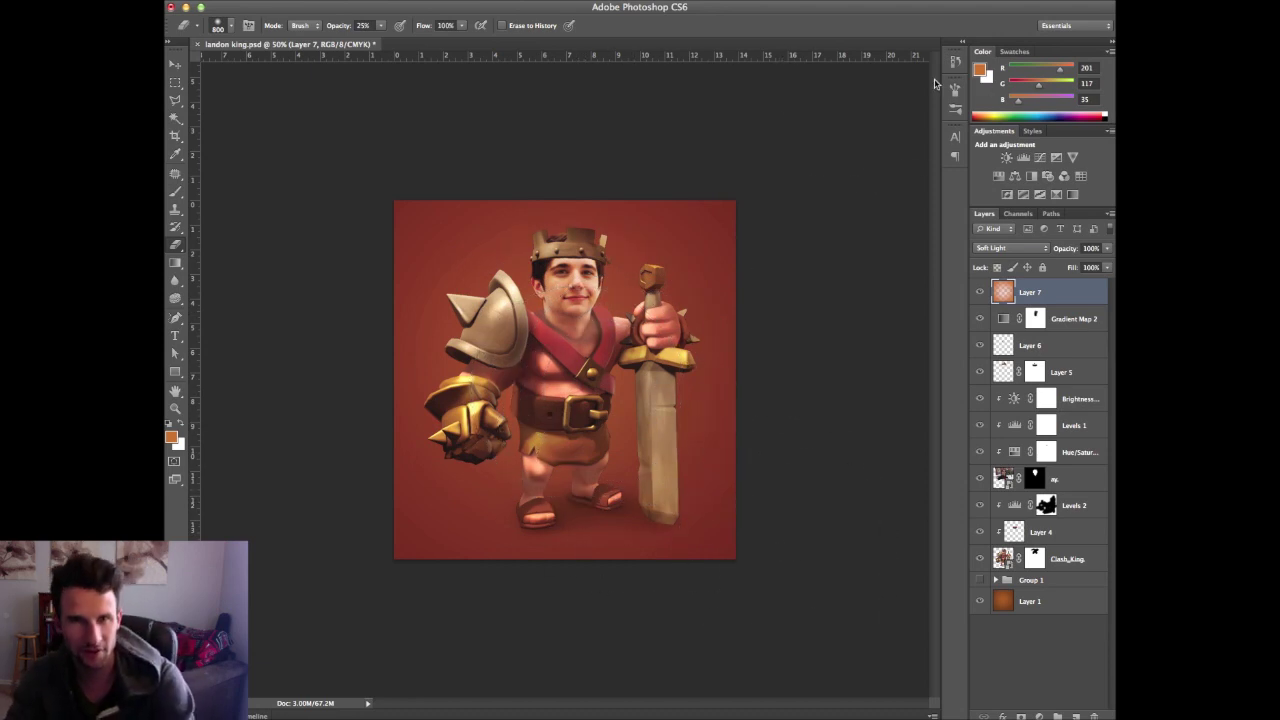
pyautogui.press('super+minus')
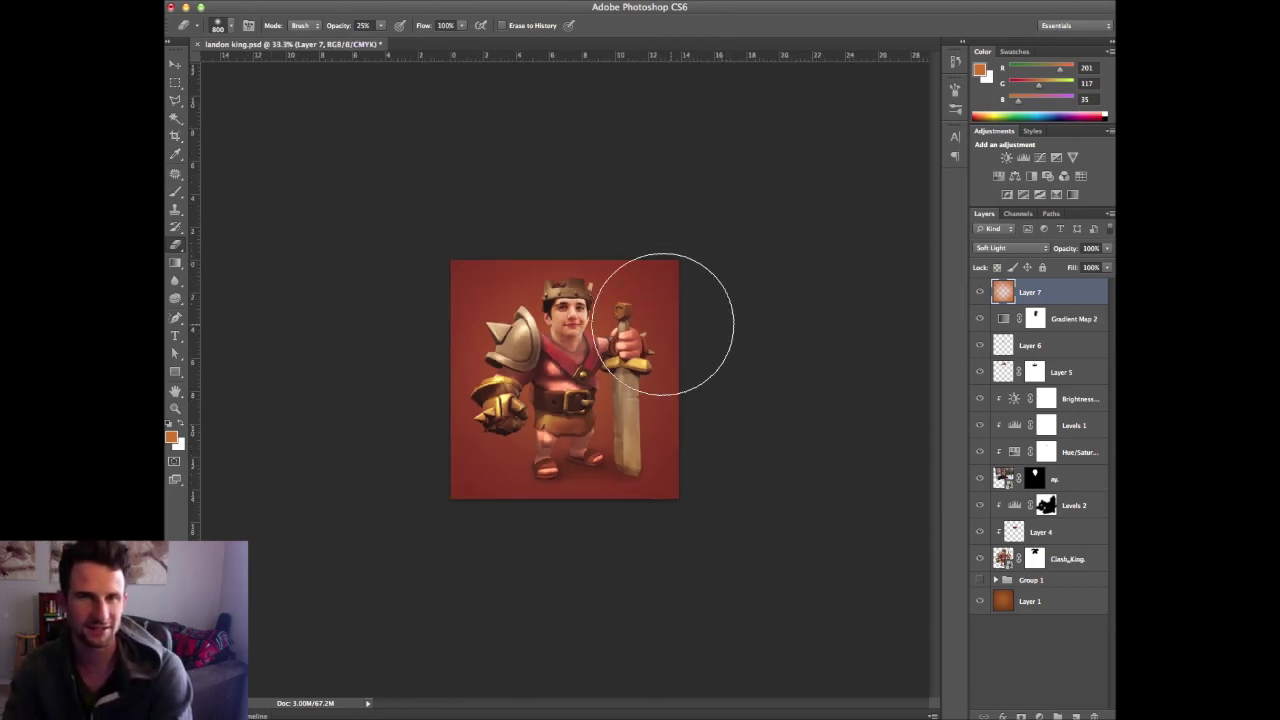
pyautogui.press('super+plus')
pyautogui.press('super+minus')
pyautogui.press('super+plus')
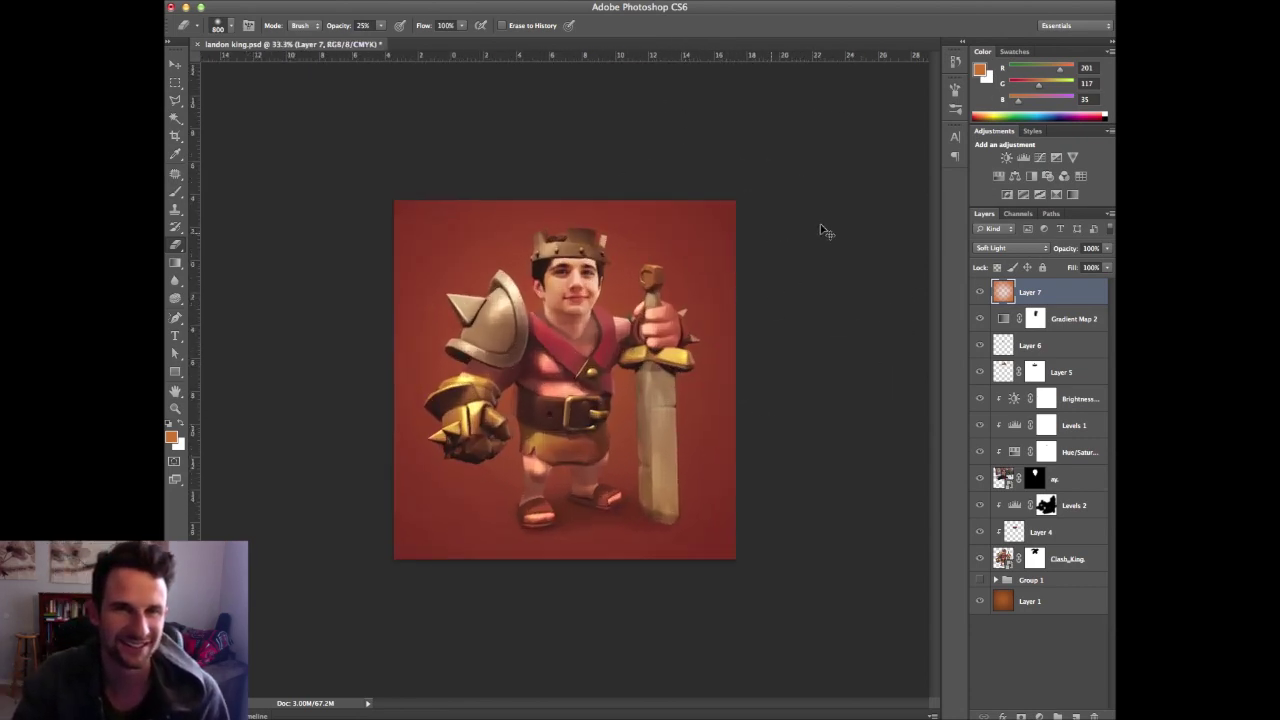
# Select the layers from Layer 5 down to the face photo and scale the head and crown up slightly
pyautogui.click(176, 64)
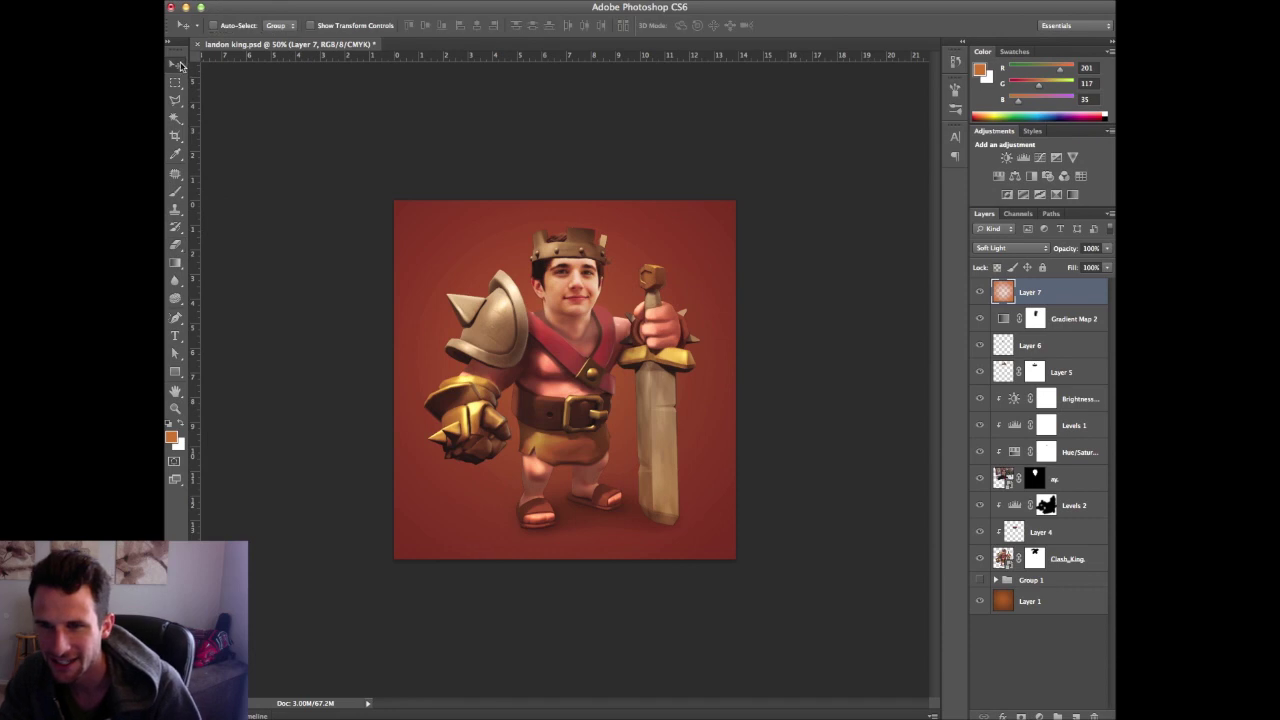
pyautogui.click(1066, 345)
pyautogui.click(1088, 373)
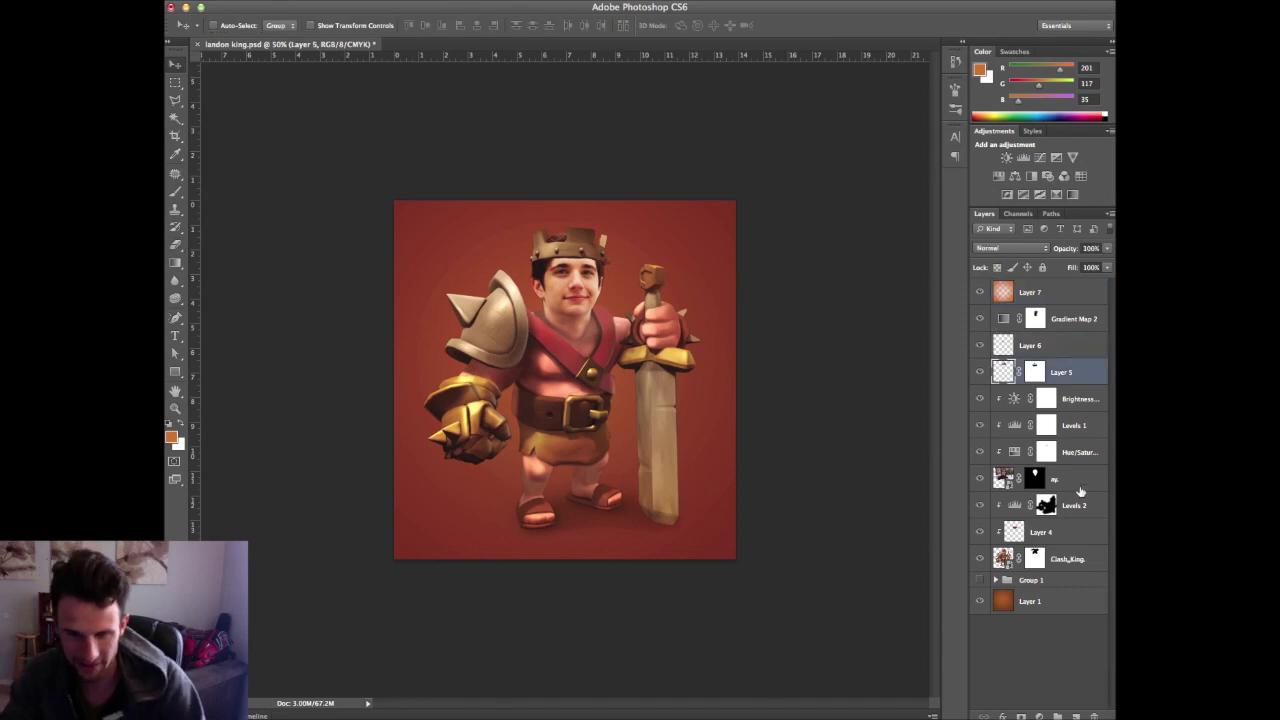
pyautogui.keyDown('shift'); pyautogui.click(1080, 489); pyautogui.keyUp('shift')
pyautogui.press('super+t')
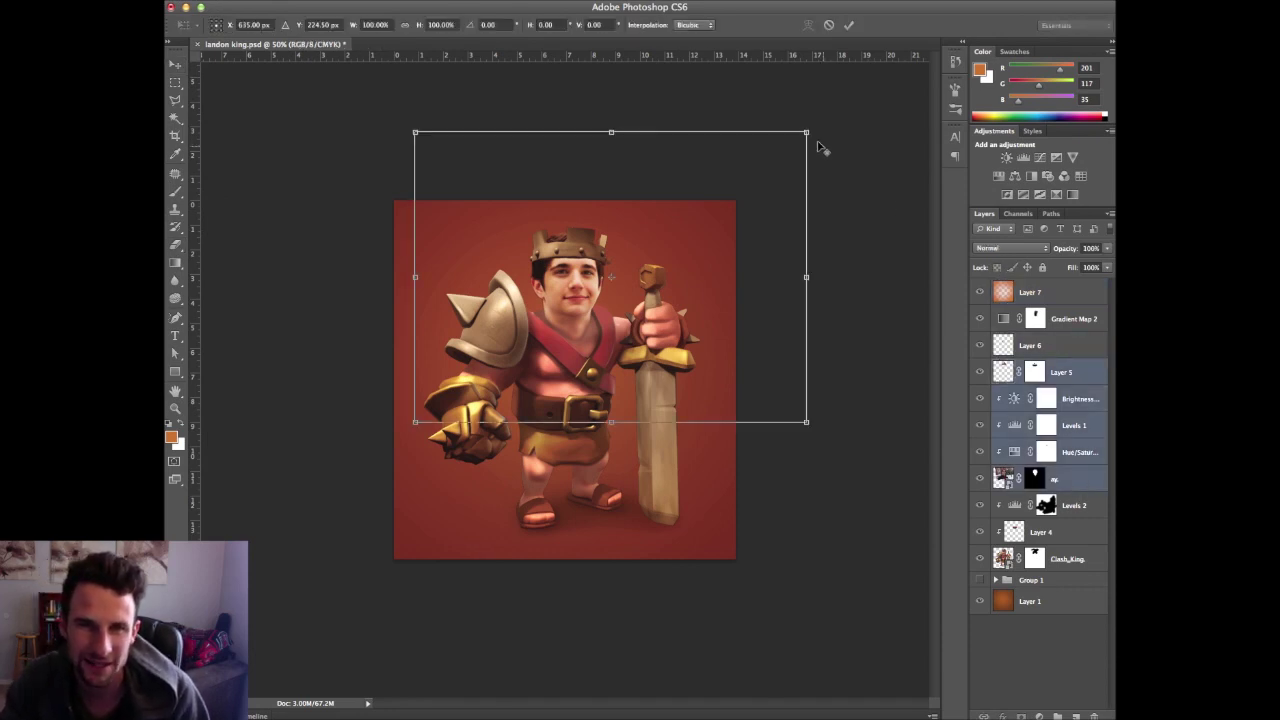
pyautogui.moveTo(808, 131); pyautogui.dragTo(823, 121)
pyautogui.press('Return')
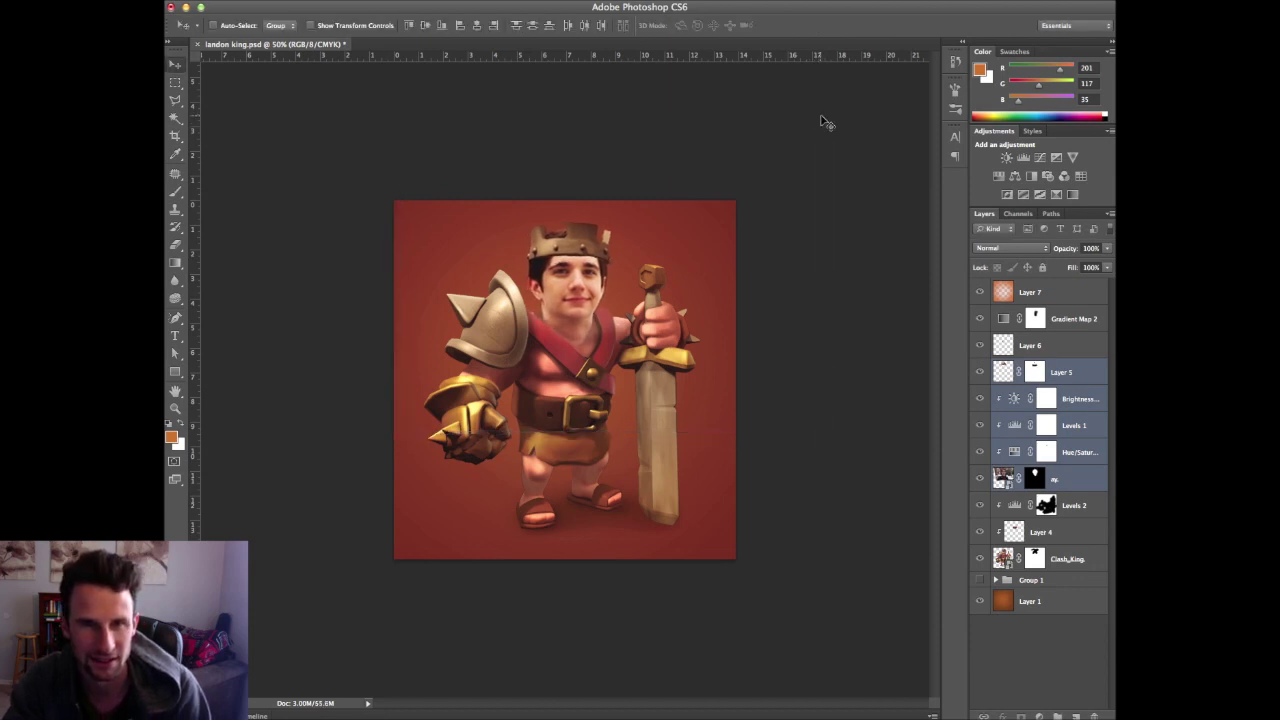
# Nudge the enlarged head and crown upward a little and compare the position before and after
pyautogui.press('Up')
pyautogui.press('Up')
pyautogui.press('Up')
pyautogui.press('Up')
pyautogui.press('Up')
pyautogui.press('Up')
pyautogui.press('Up')
pyautogui.press('Up')
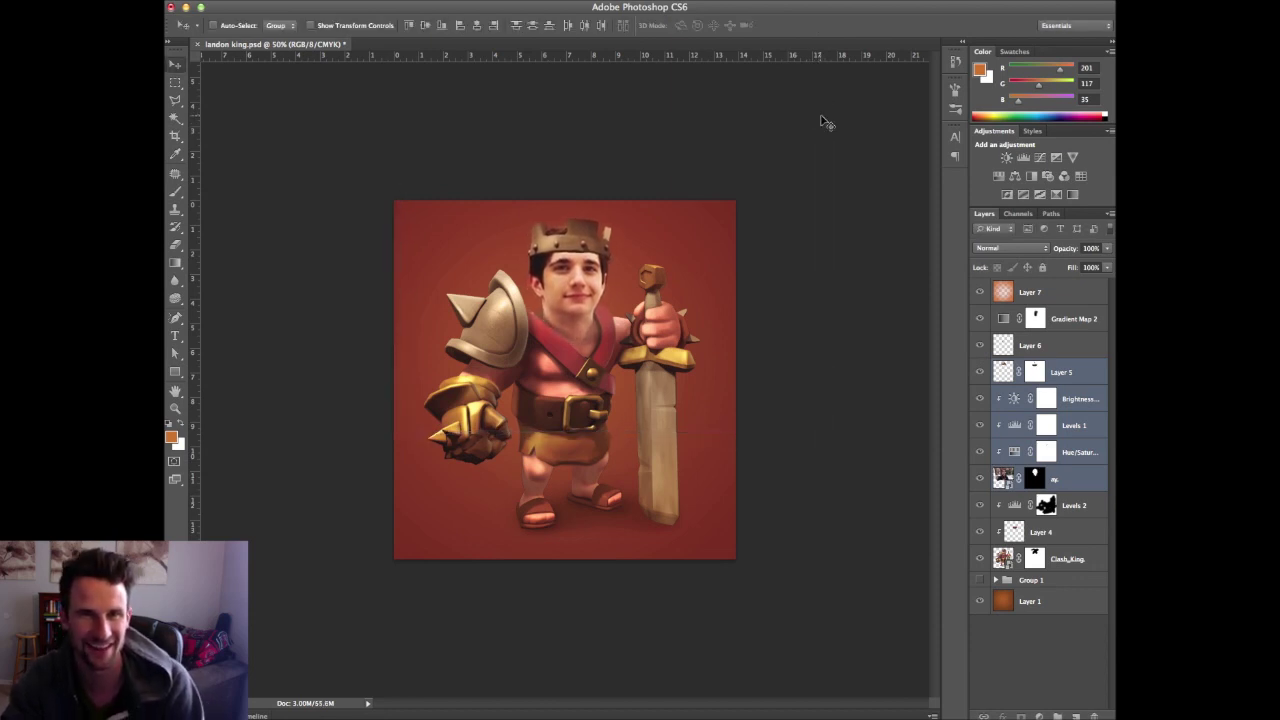
pyautogui.press('super+z')
pyautogui.press('super+z')
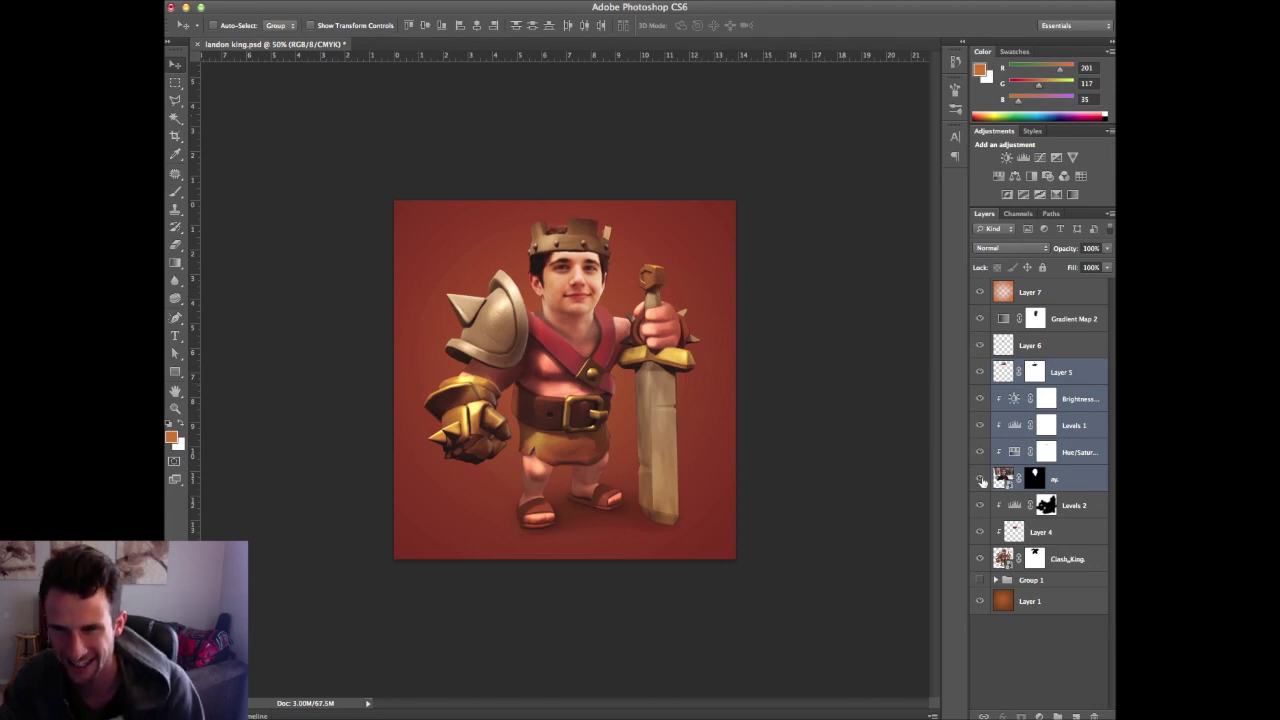
pyautogui.click(1033, 558)
pyautogui.press('d')
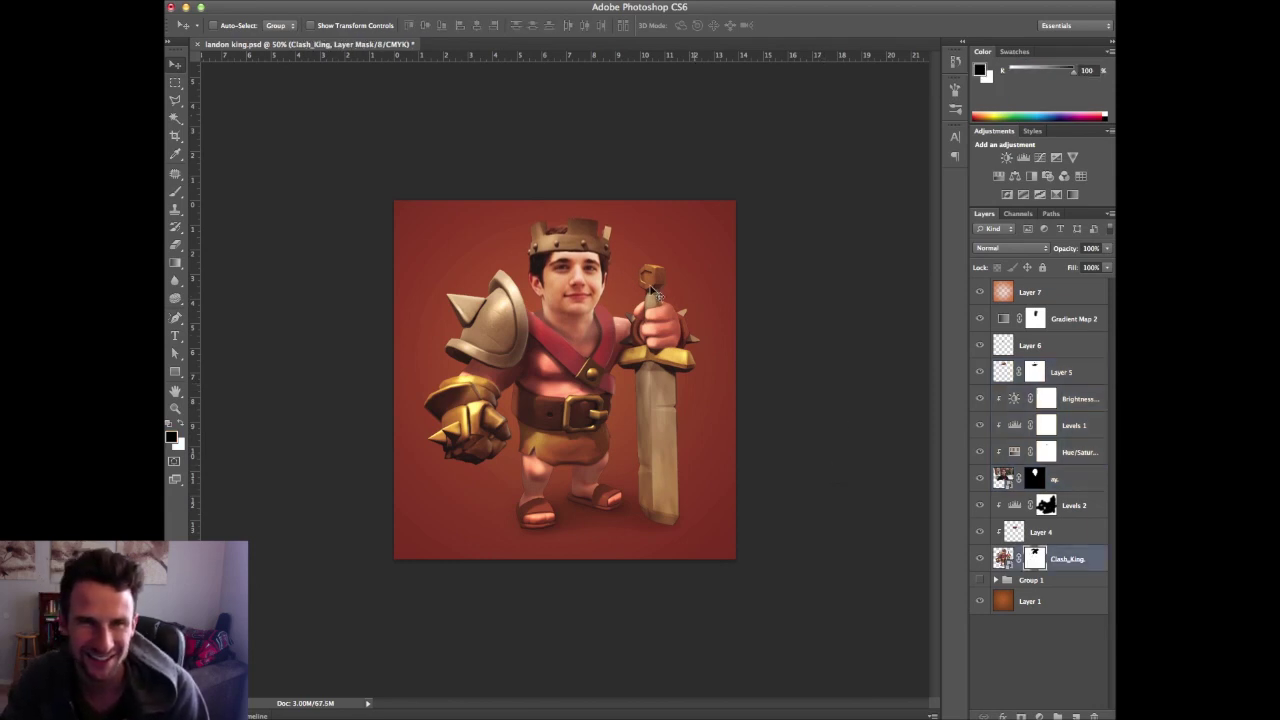
pyautogui.press('b')
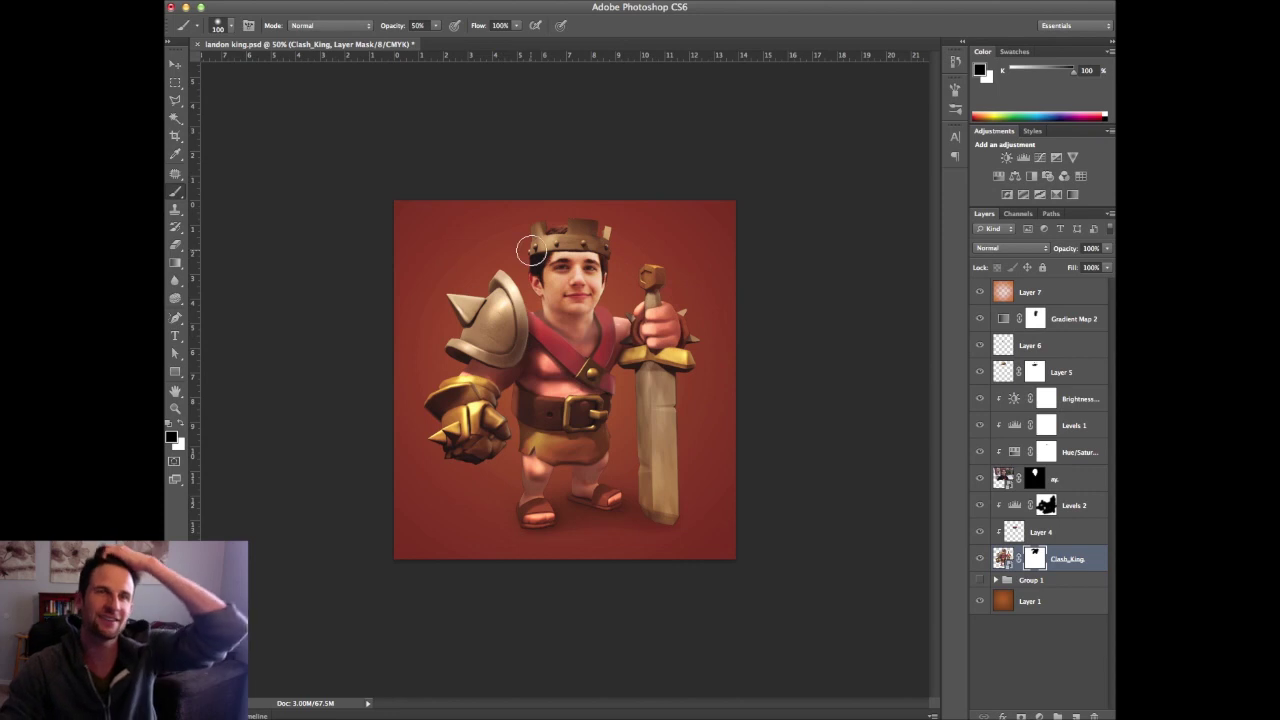
pyautogui.click(176, 67)
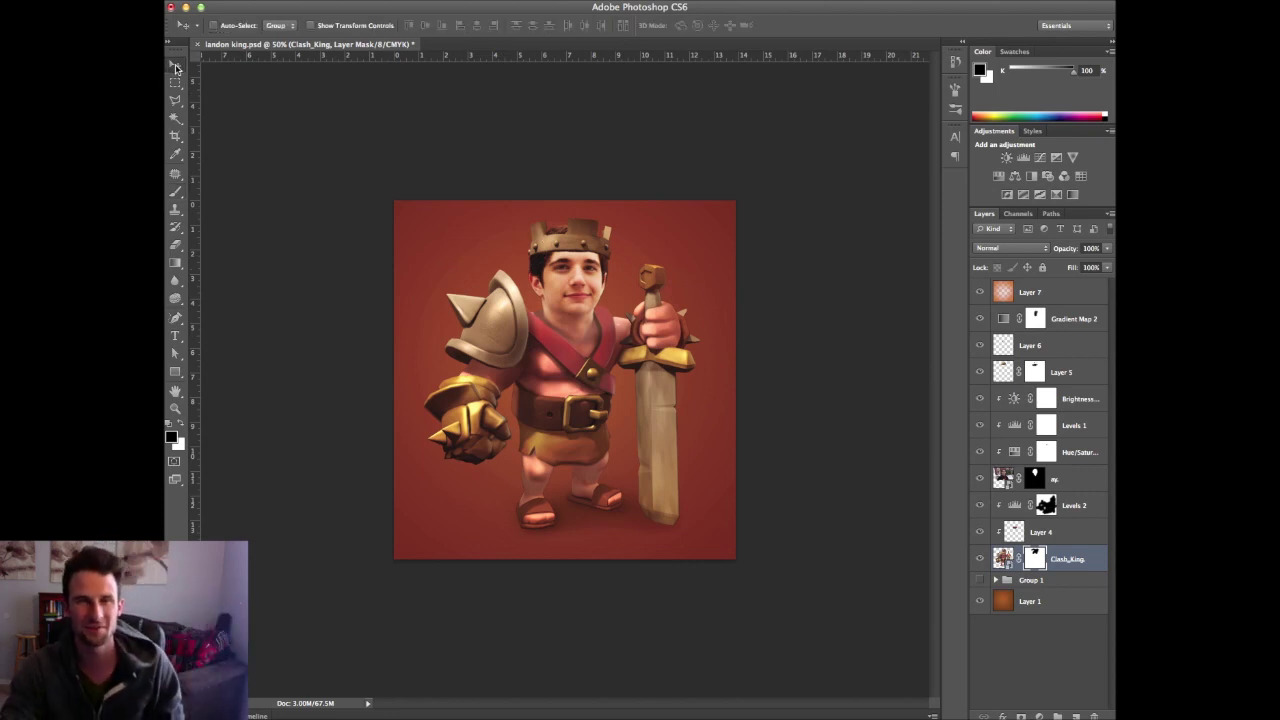